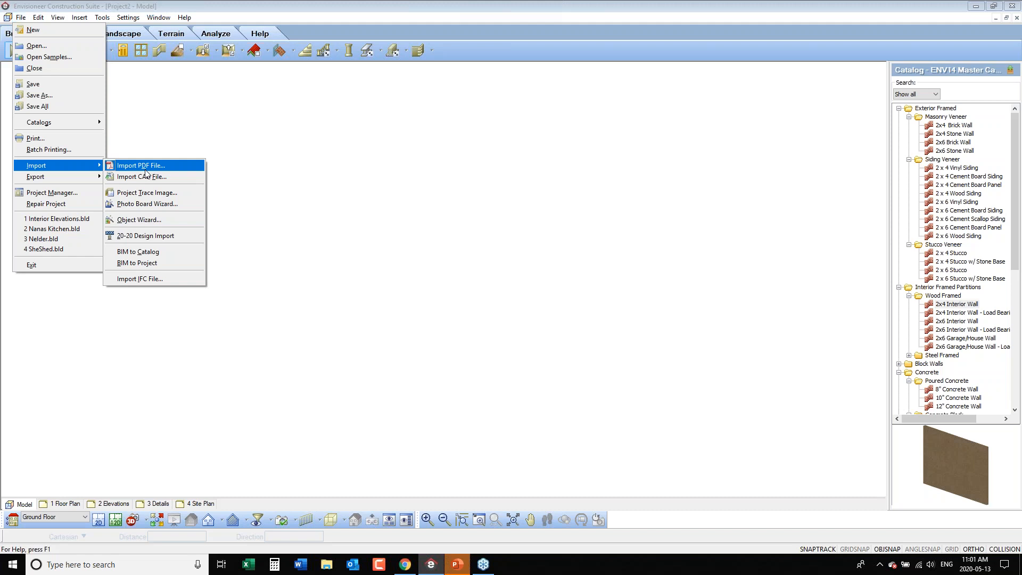
Step: Load the desktop file Presentation Plan for Estimates.pdf for import into the project
left_click(144, 168)
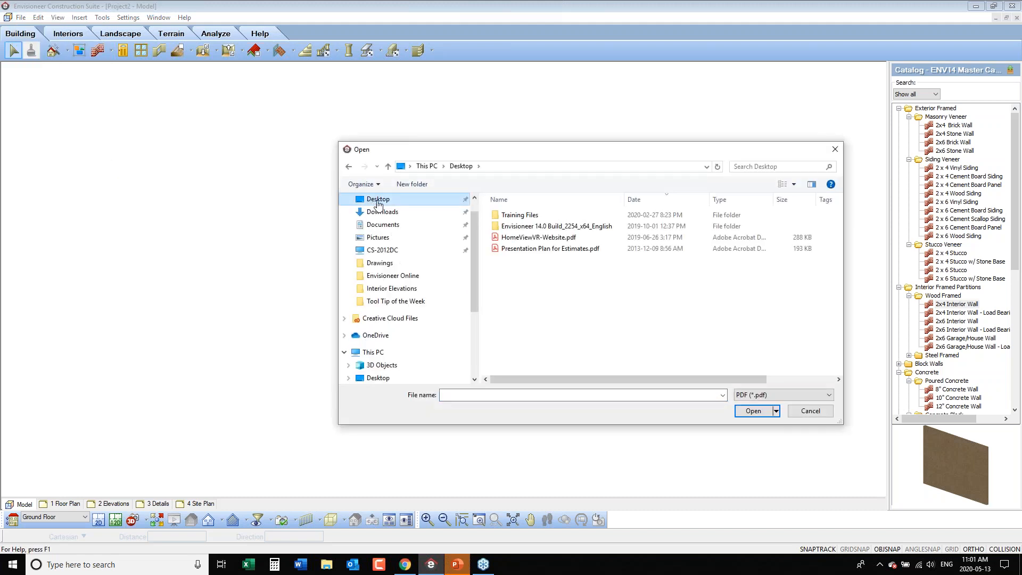
left_click(535, 249)
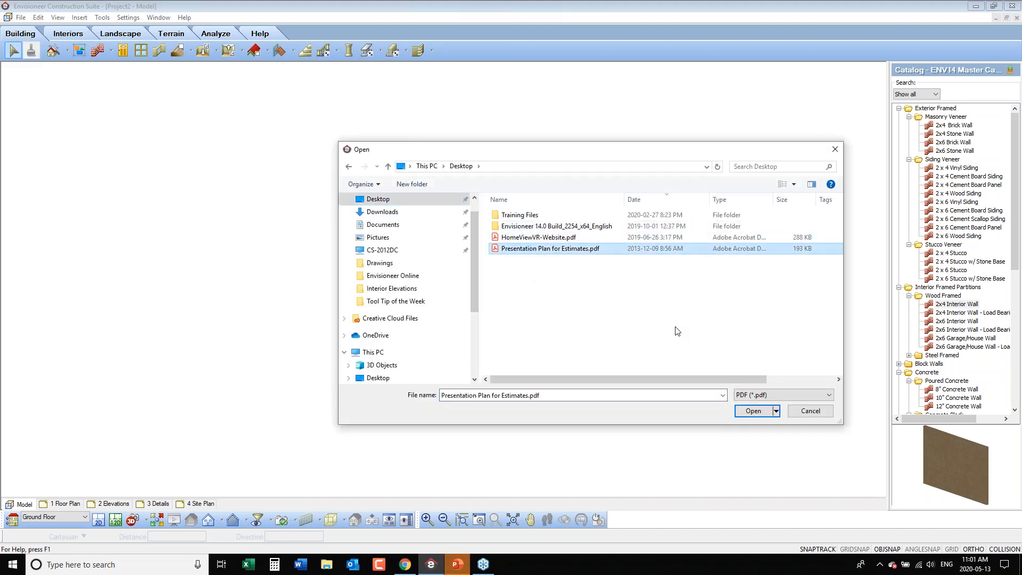
left_click(762, 411)
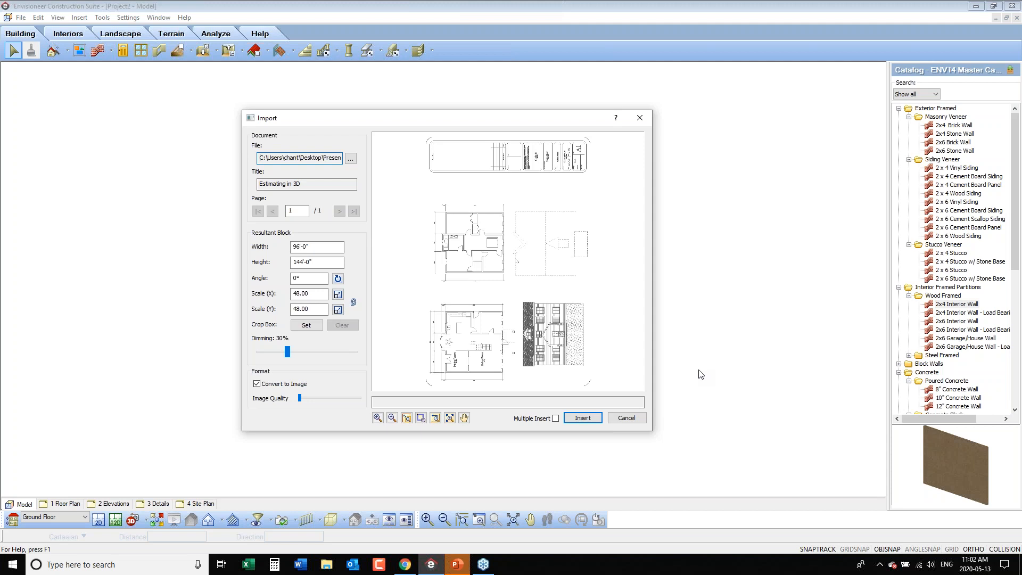
Step: Turn off conversion to image for the imported PDF and rotate the sheet to an angle of 270°
left_click(257, 384)
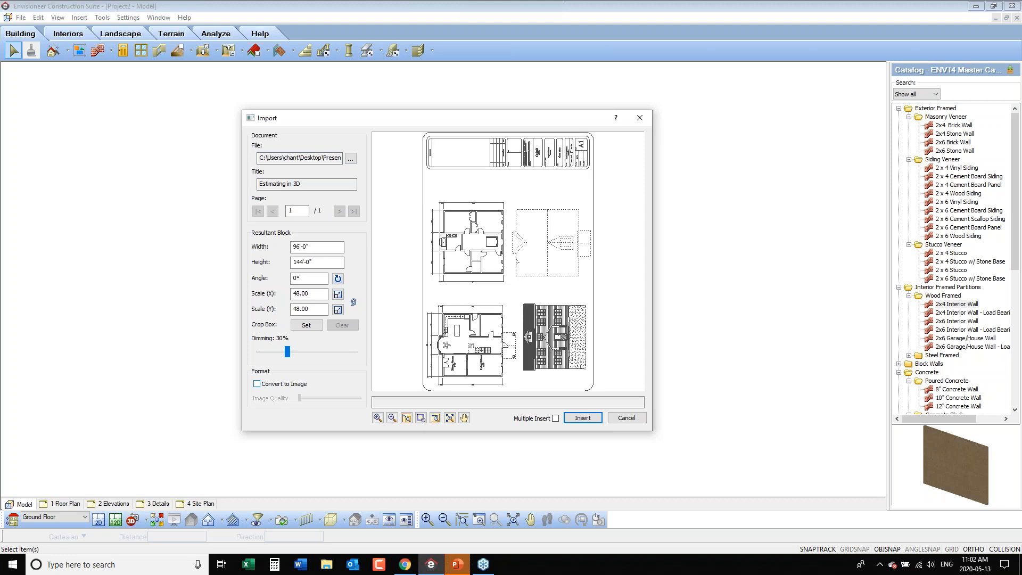
left_click(296, 279)
type("27")
left_click(319, 295)
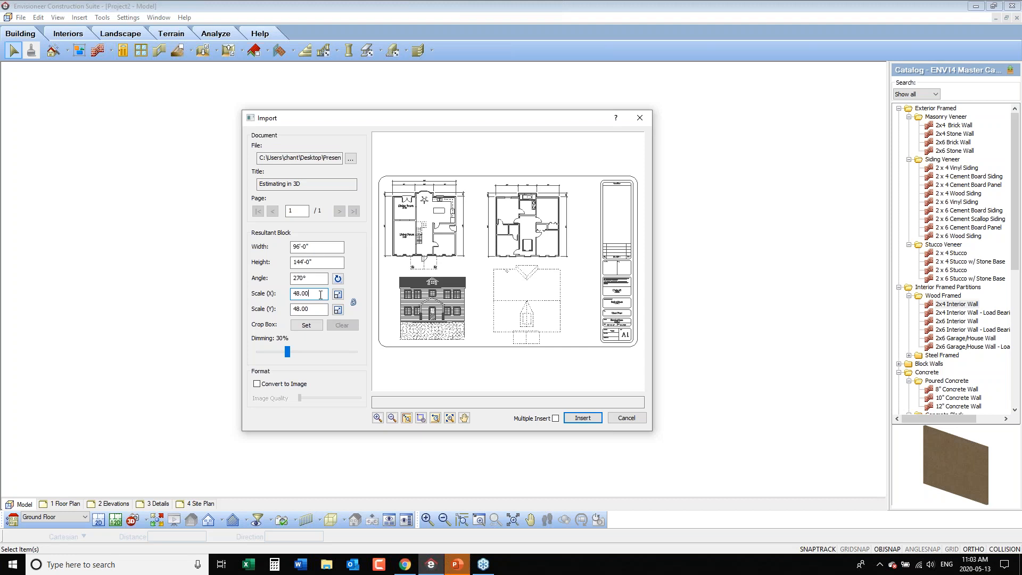
Step: Scale the plan by reference, using the ends of the 10'-0" bay dimension and a new distance of 10'
left_click(421, 418)
left_click_drag(442, 177, 406, 202)
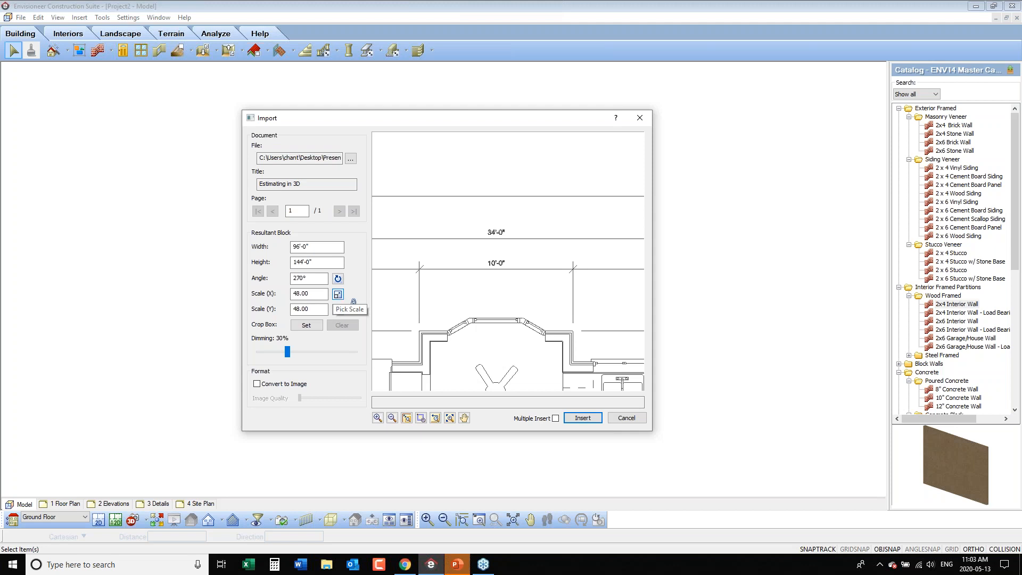
left_click(337, 294)
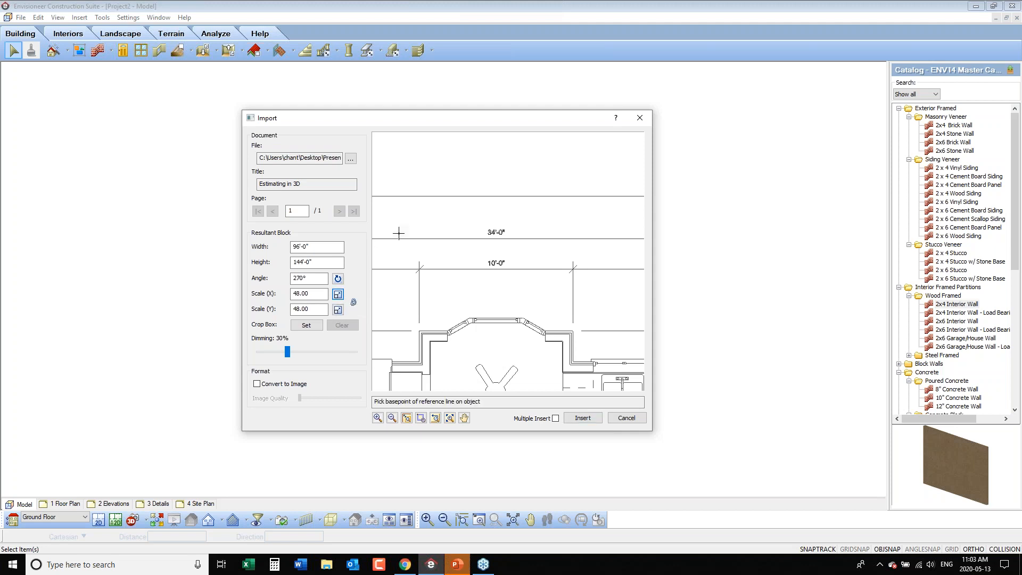
left_click(419, 260)
left_click(572, 261)
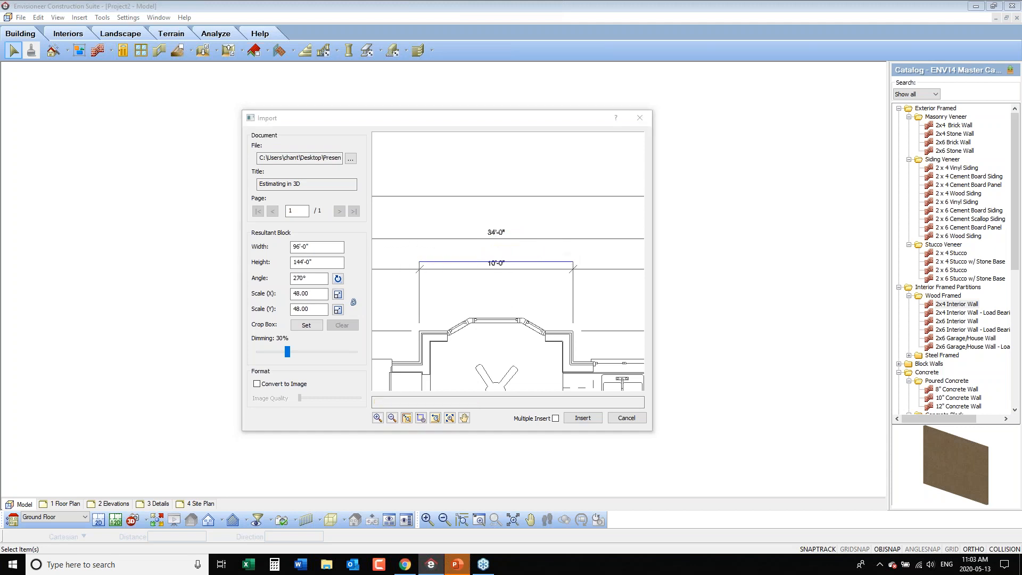
type("10'")
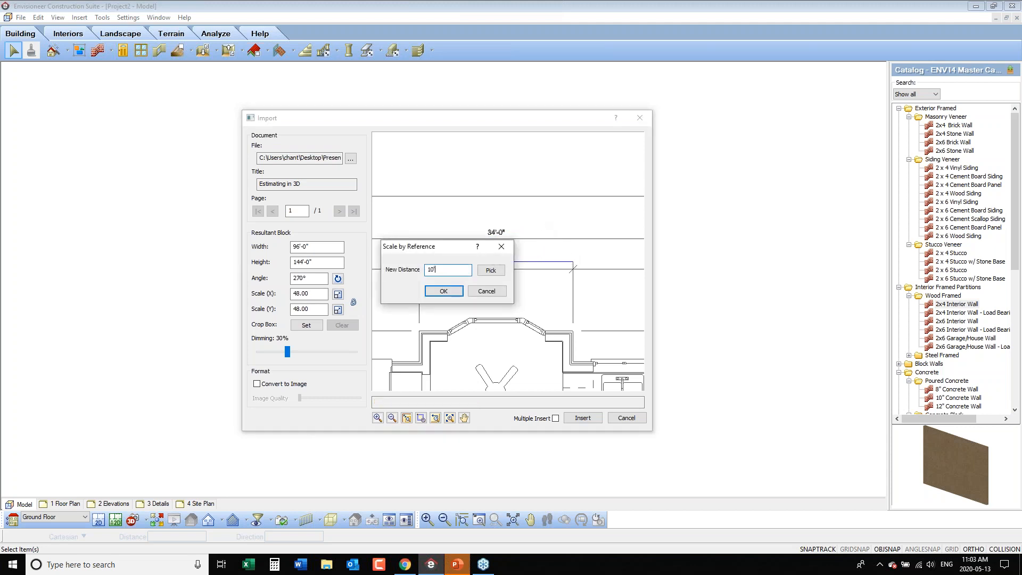
left_click(450, 292)
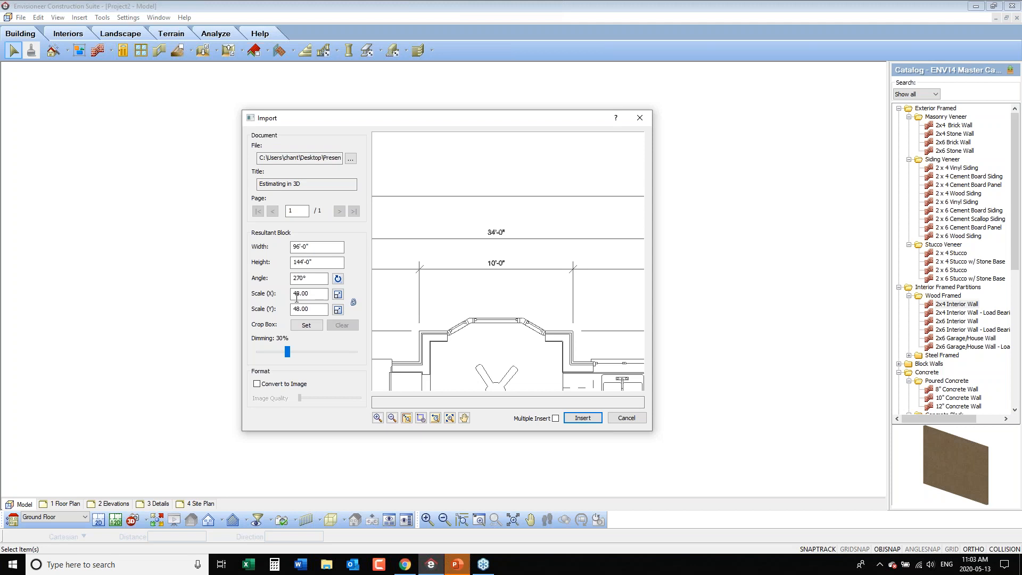
Step: Set a crop box around the floor plan that contains the dining and living rooms
left_click(435, 418)
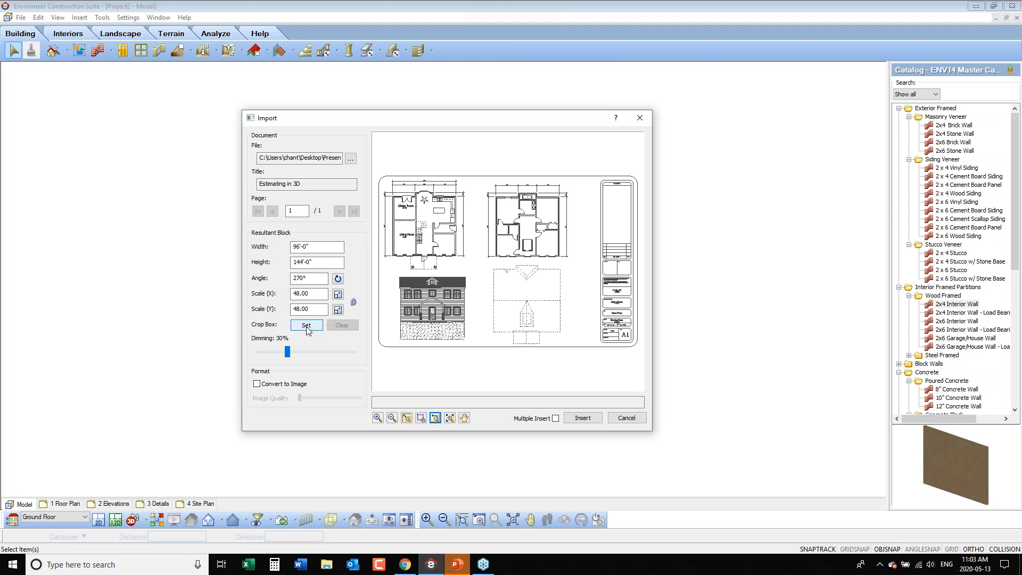
left_click(306, 327)
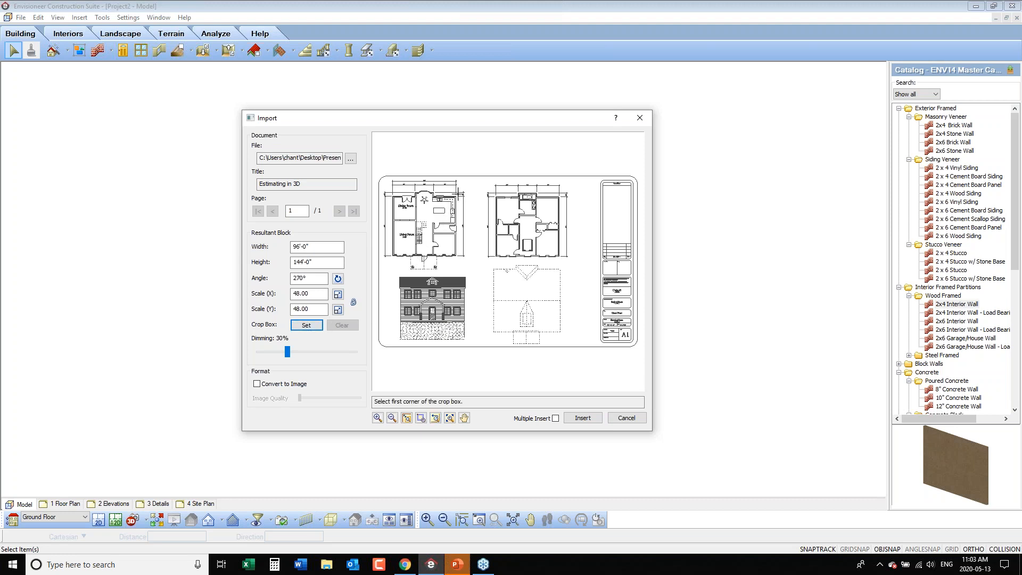
left_click(453, 186)
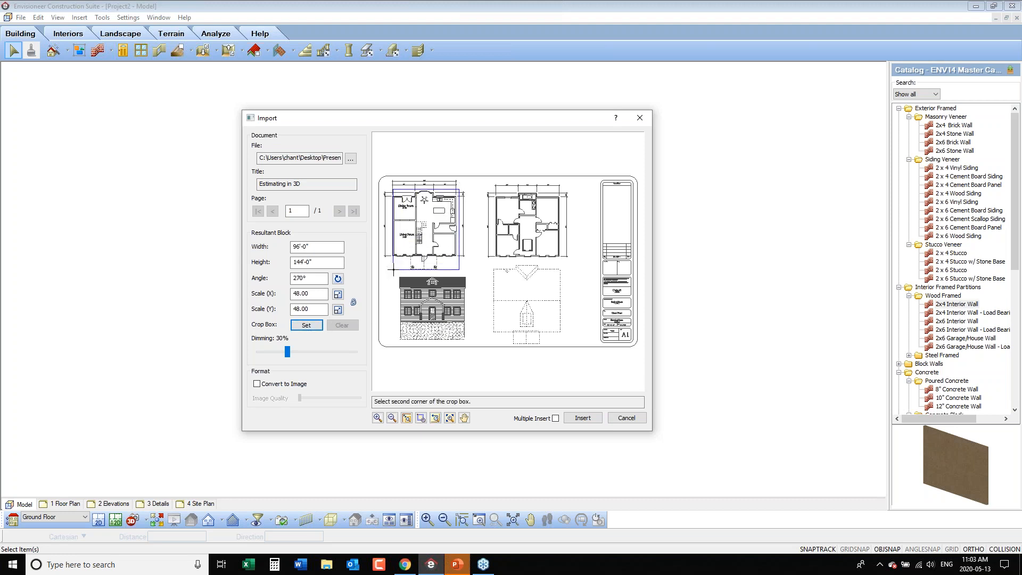
left_click(390, 272)
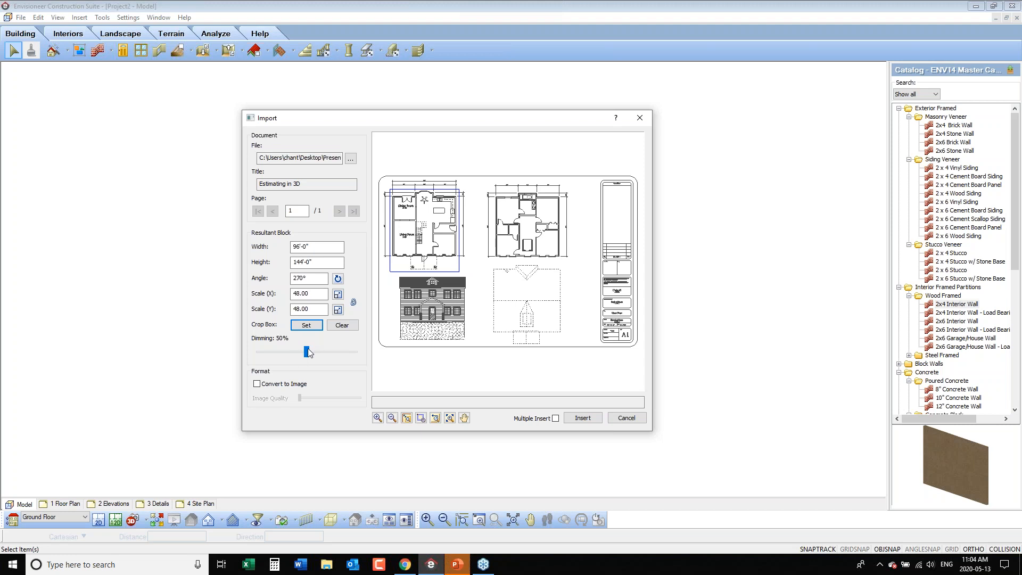
Step: Set the import dimming to 70% and insert the cropped floor plan into the ground floor model
left_click(308, 348)
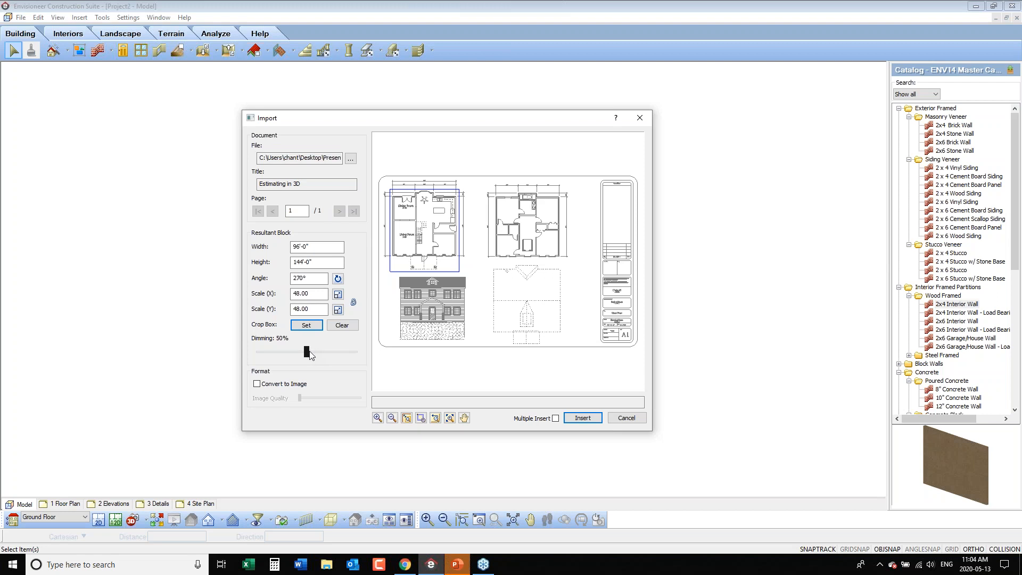
left_click(312, 352)
left_click(319, 353)
left_click(320, 353)
left_click(312, 296)
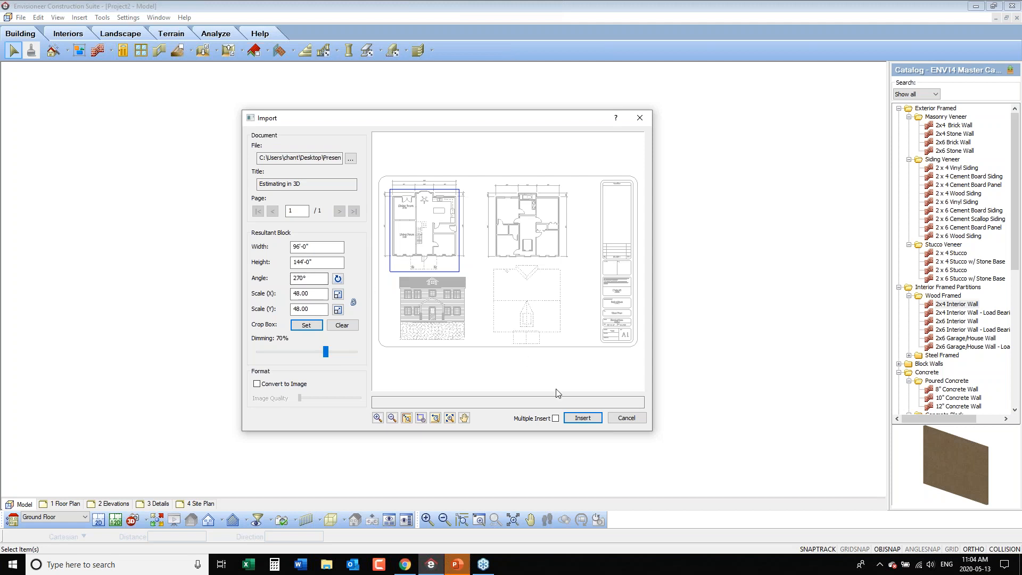
left_click(587, 419)
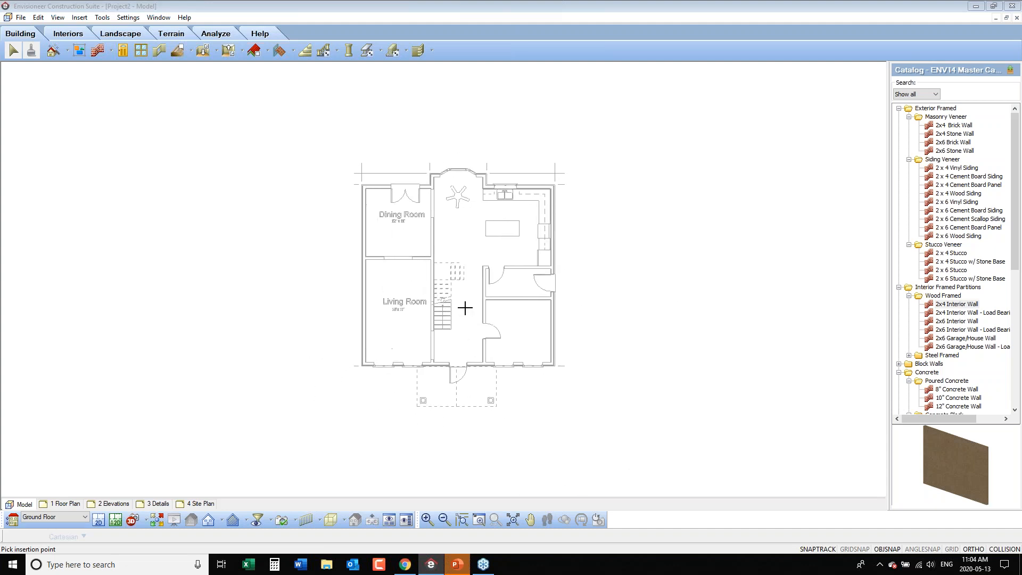
left_click(432, 290)
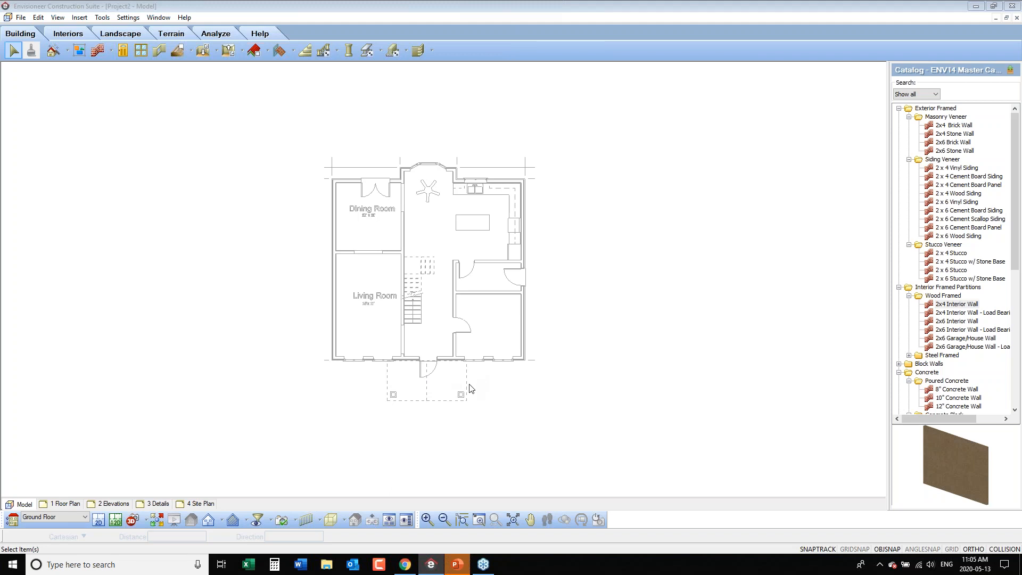
Step: Start a wall of type 2 x 6 Cement Board Siding with the Insert by Baseline method
left_click(477, 521)
left_click_drag(539, 158, 323, 413)
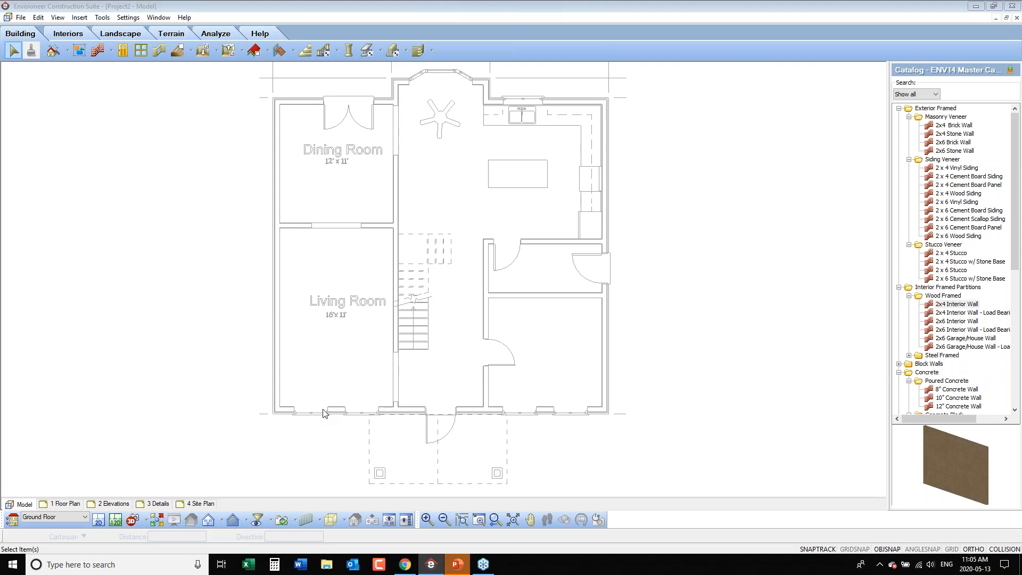
left_click(98, 52)
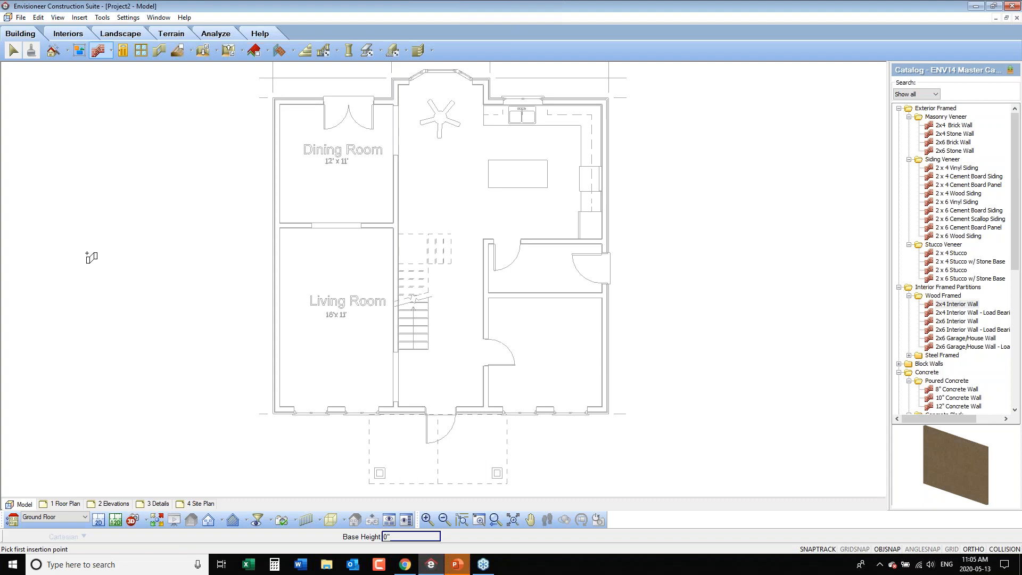
left_click(953, 125)
left_click(953, 142)
left_click(956, 168)
left_click(960, 212)
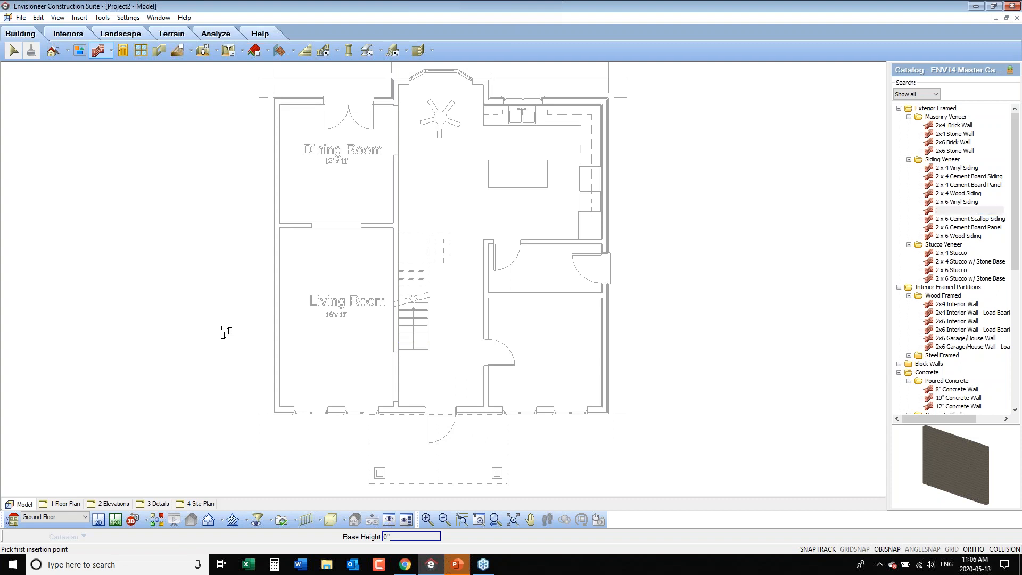
right_click(225, 332)
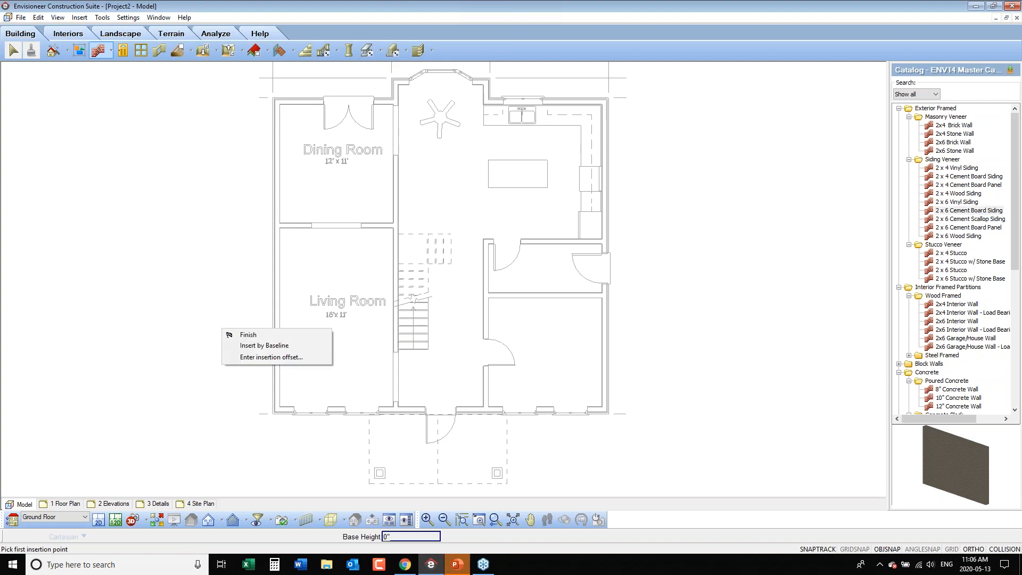
left_click(247, 346)
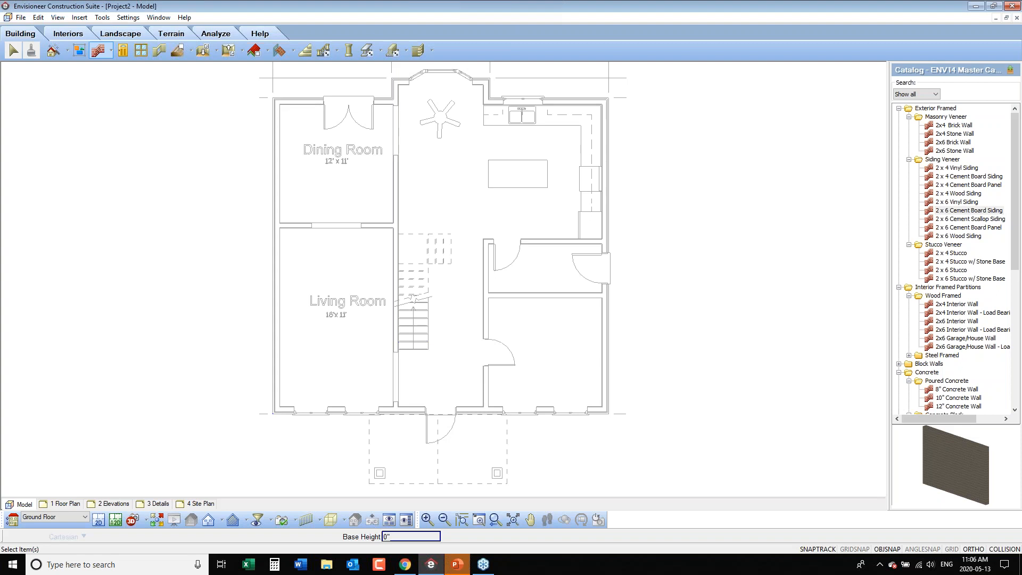
Step: Trace the wall baseline around the outer corners of the plan, including the 2'-0" bump-out at the rear, and finish it
left_click(273, 414)
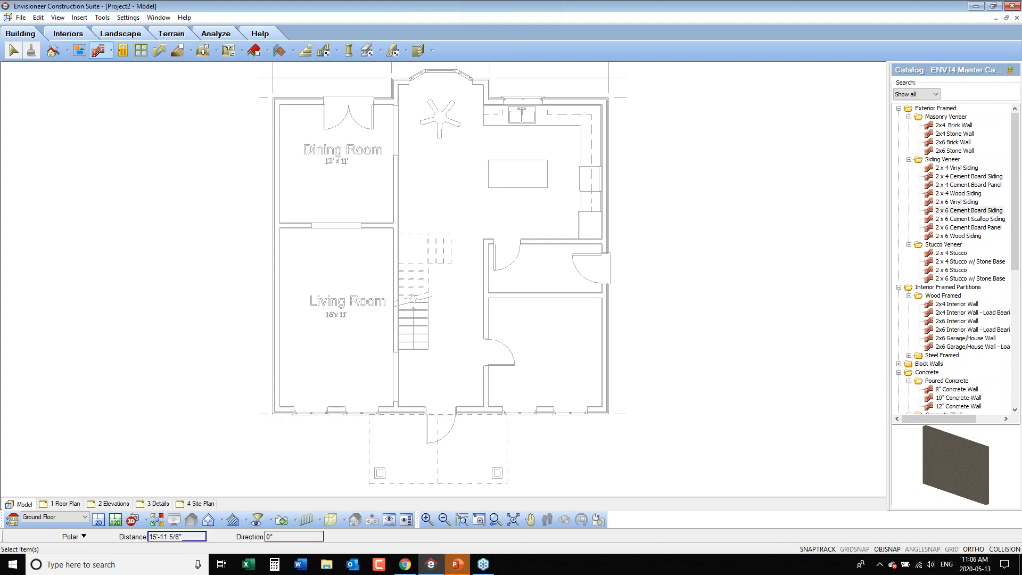
left_click(609, 416)
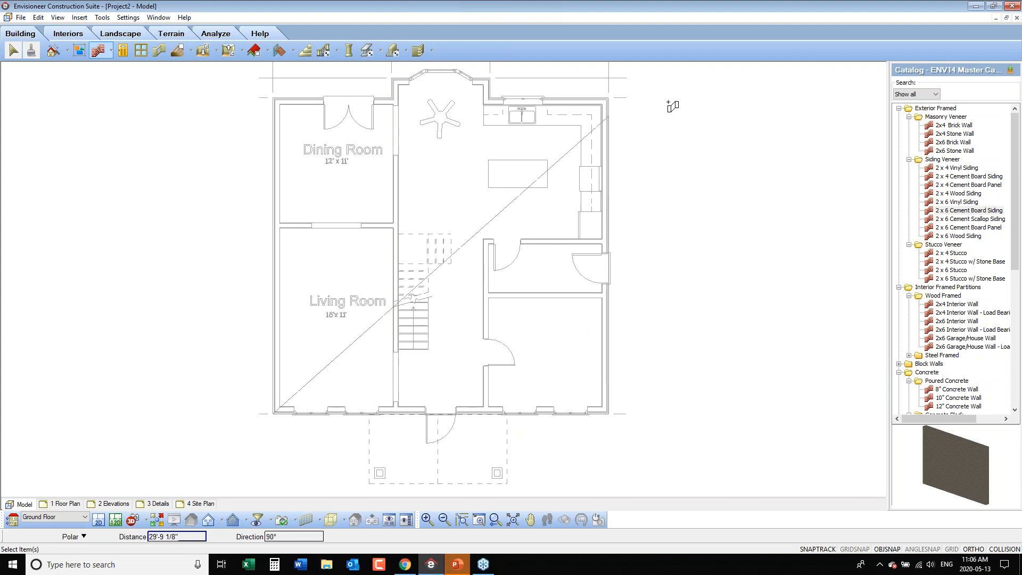
left_click(608, 99)
left_click(489, 98)
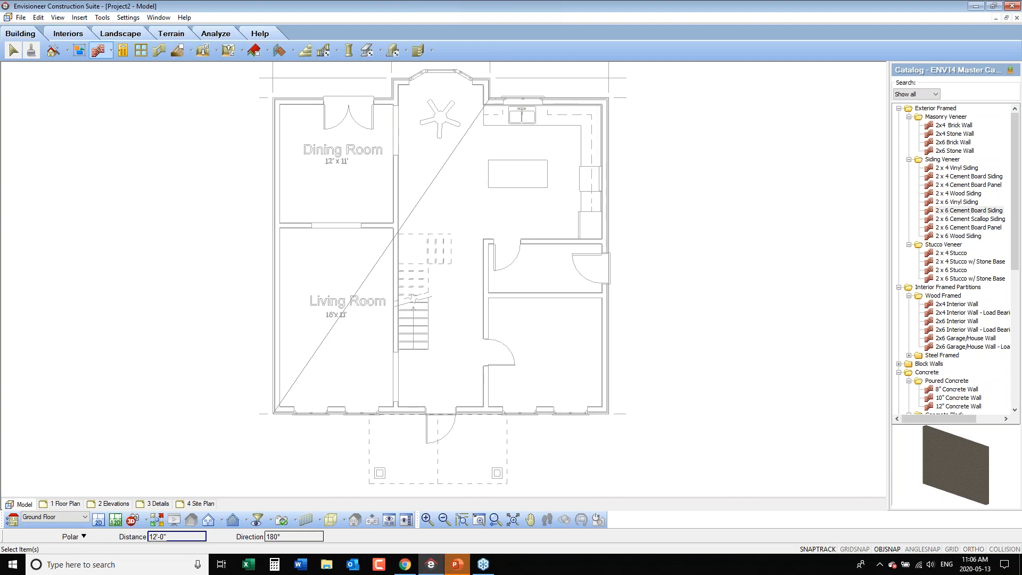
left_click(489, 79)
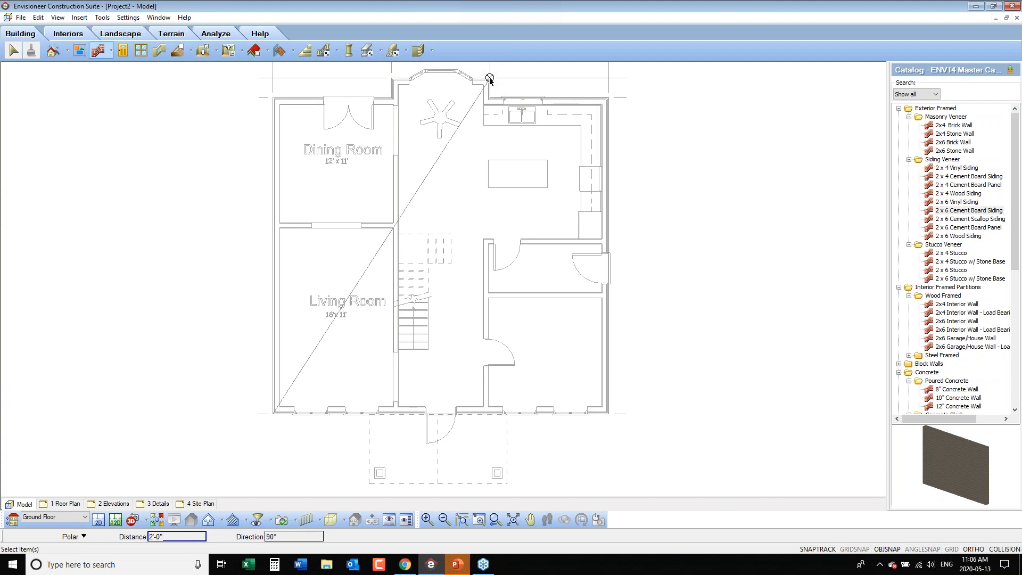
left_click(391, 80)
left_click(391, 98)
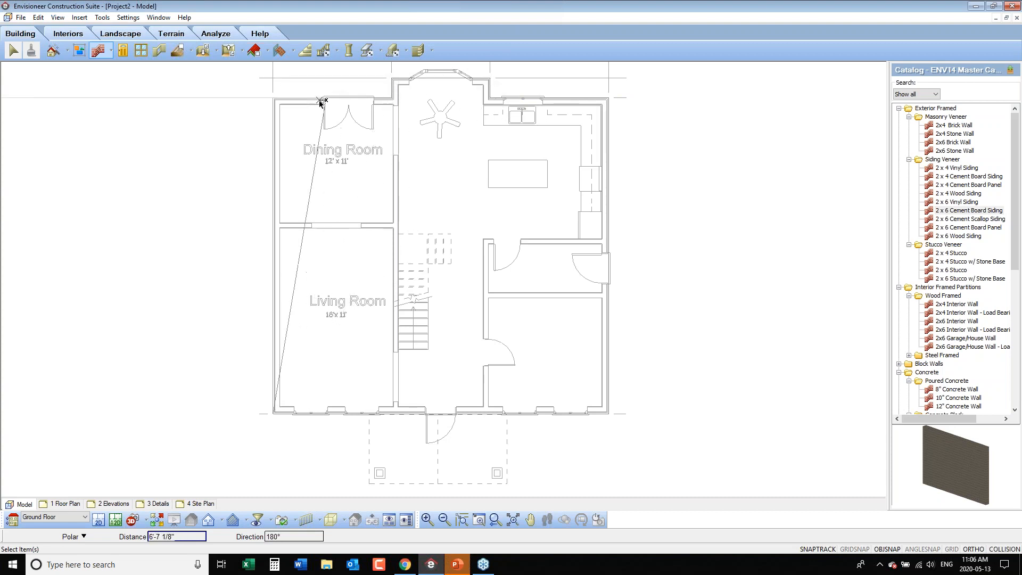
left_click(273, 100)
right_click(273, 100)
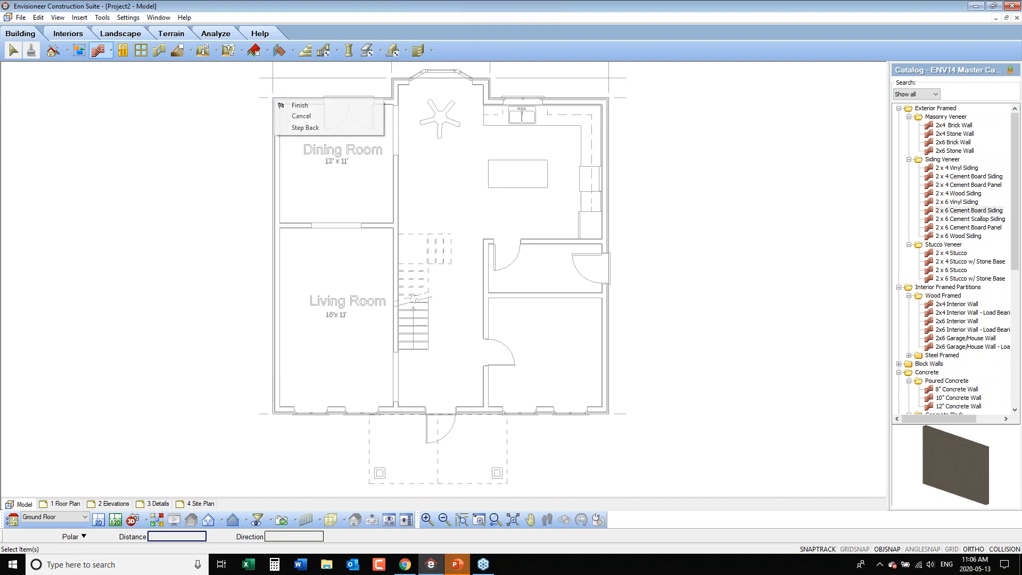
left_click(298, 106)
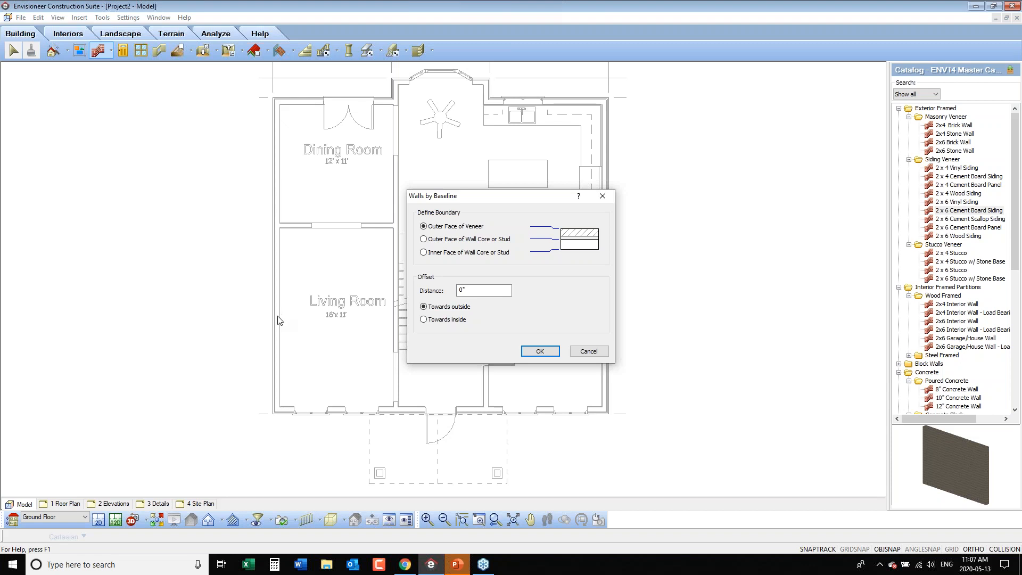
Step: Create the exterior walls with the traced baseline defining the outer face of veneer
left_click(437, 241)
left_click(425, 227)
left_click(540, 352)
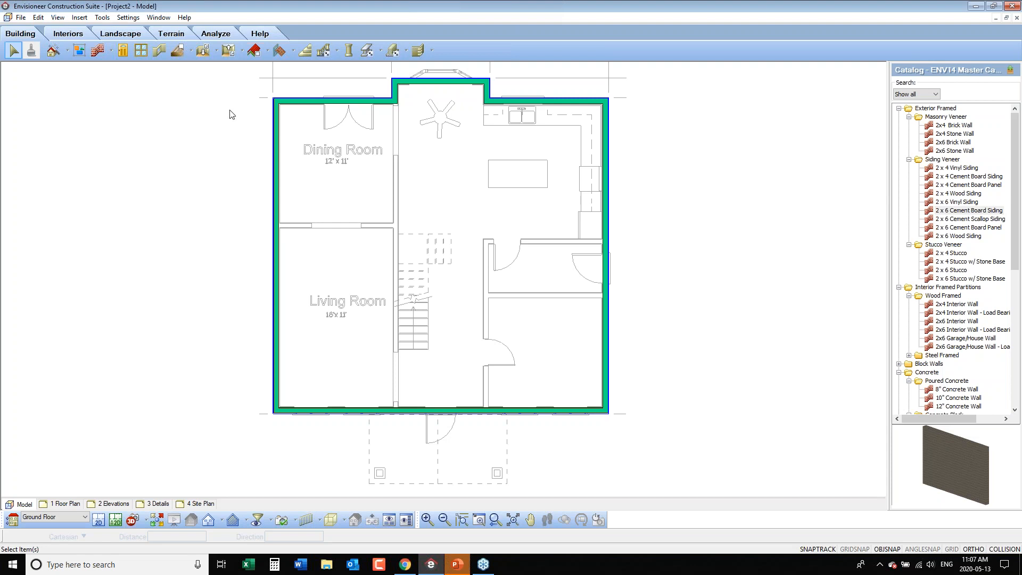
Step: Generate a project estimate for the walls and display it with the Quote Generator report template
left_click(102, 17)
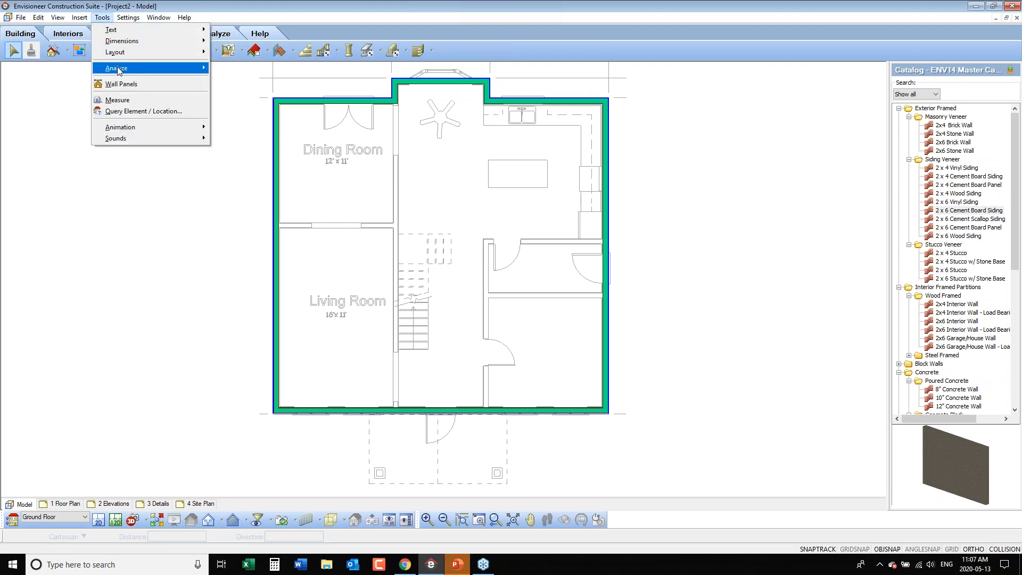
mouse_move(118, 68)
left_click(247, 95)
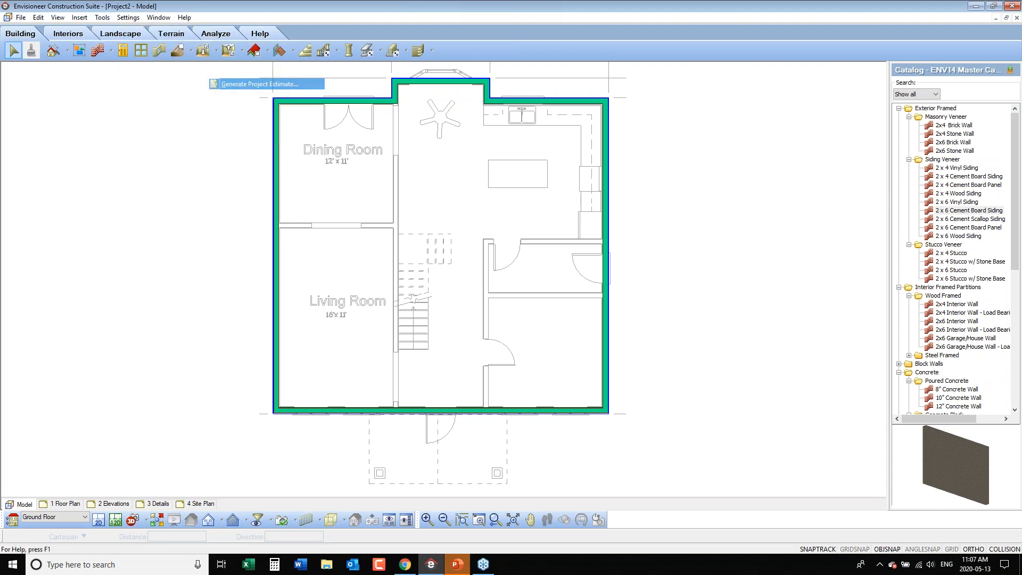
left_click(434, 155)
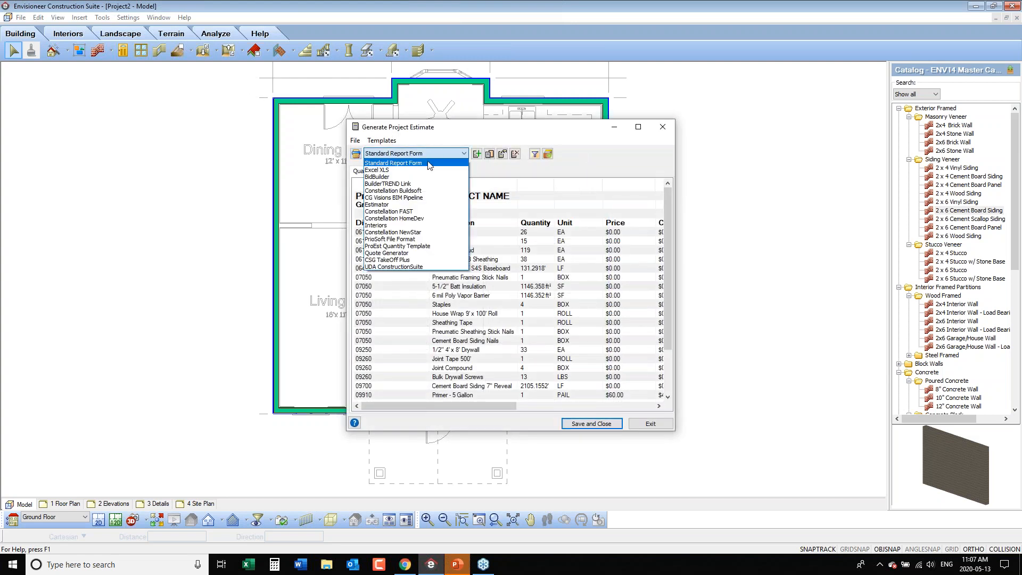
left_click(405, 258)
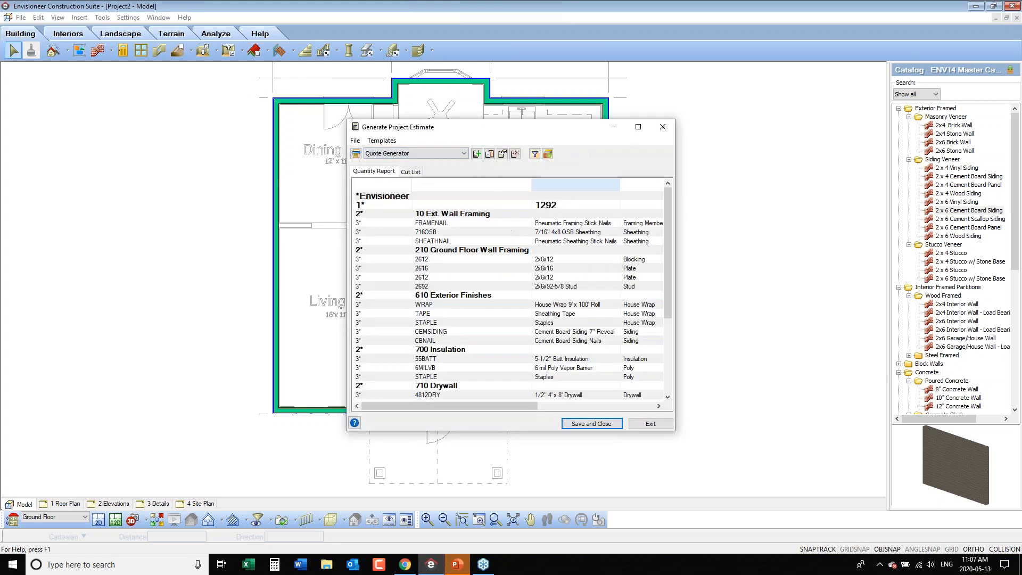
Step: Enlarge the estimate report to full screen and examine its exterior wall framing and ground floor wall framing items
left_click(638, 127)
left_click_drag(684, 63, 328, 176)
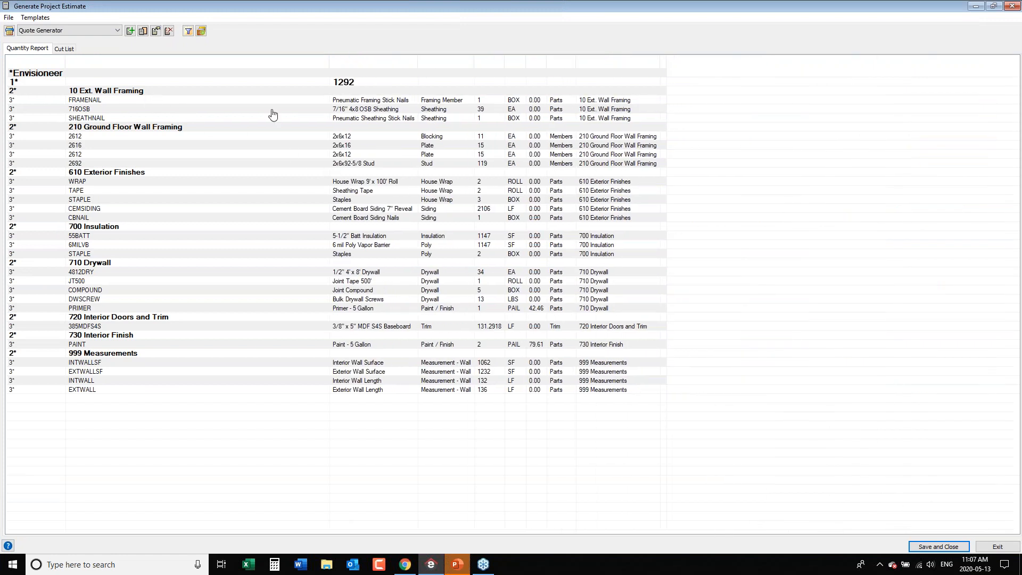
left_click(377, 102)
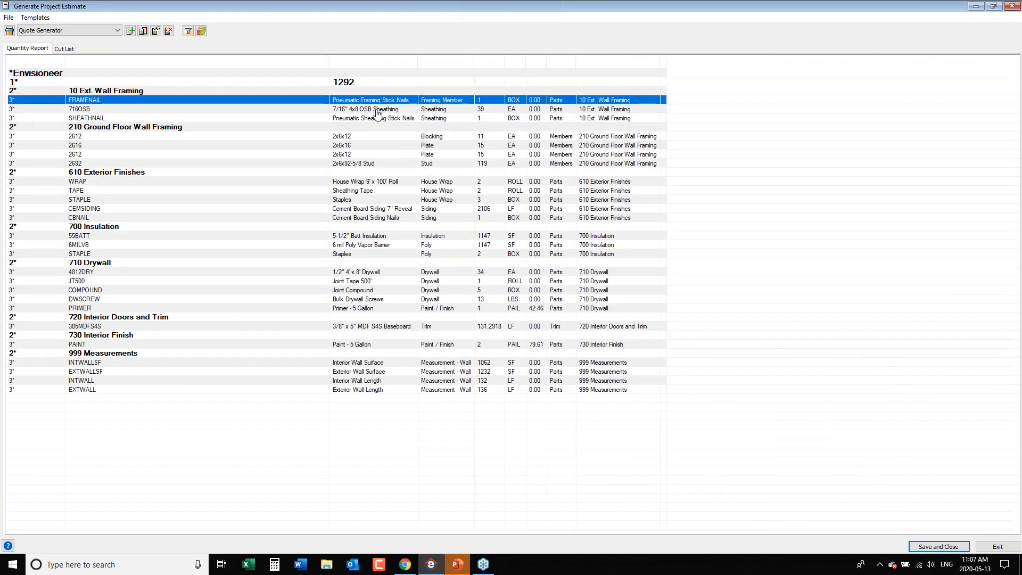
left_click(377, 109)
left_click(374, 118)
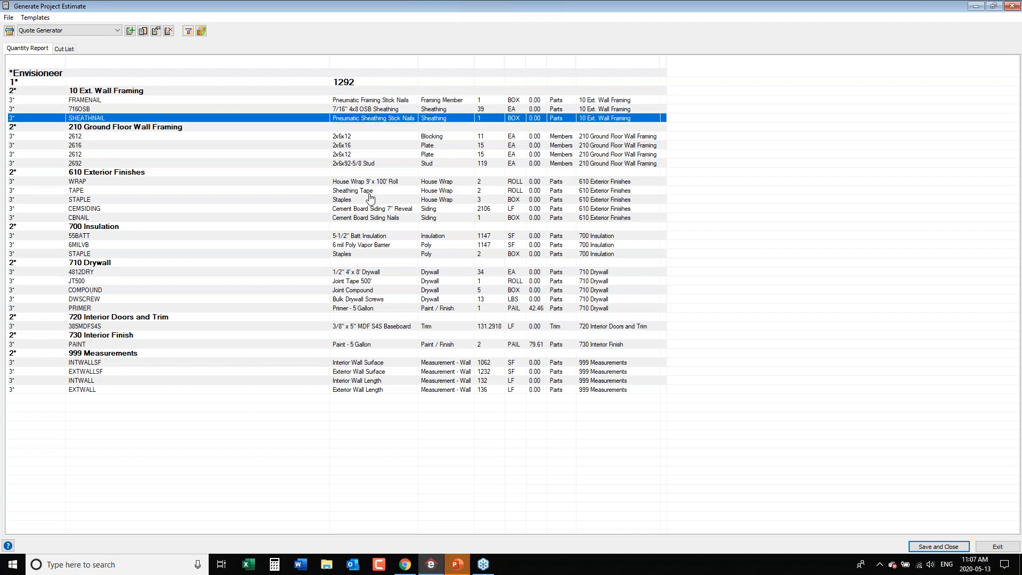
left_click(357, 147)
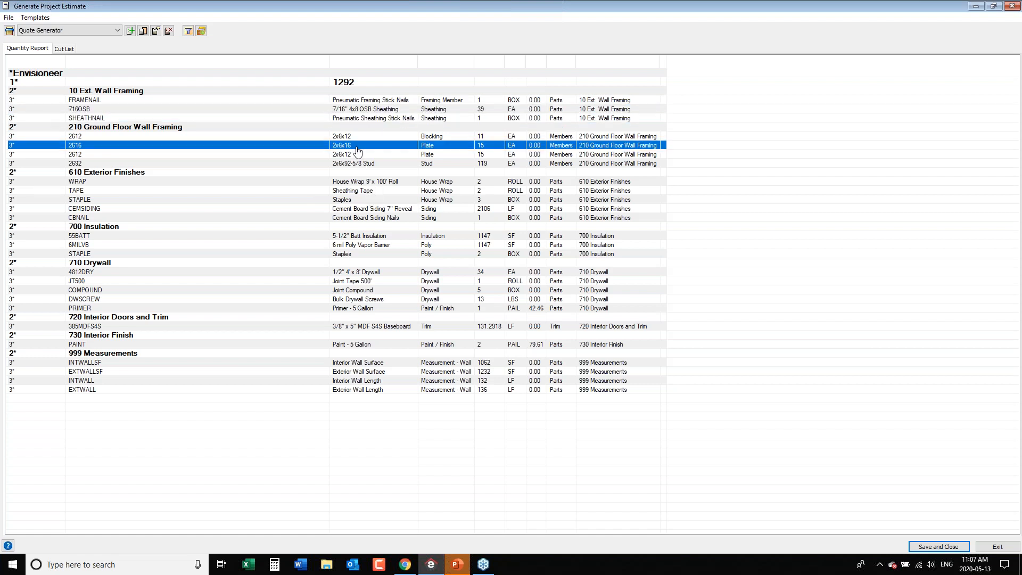
left_click(443, 163)
left_click(440, 138)
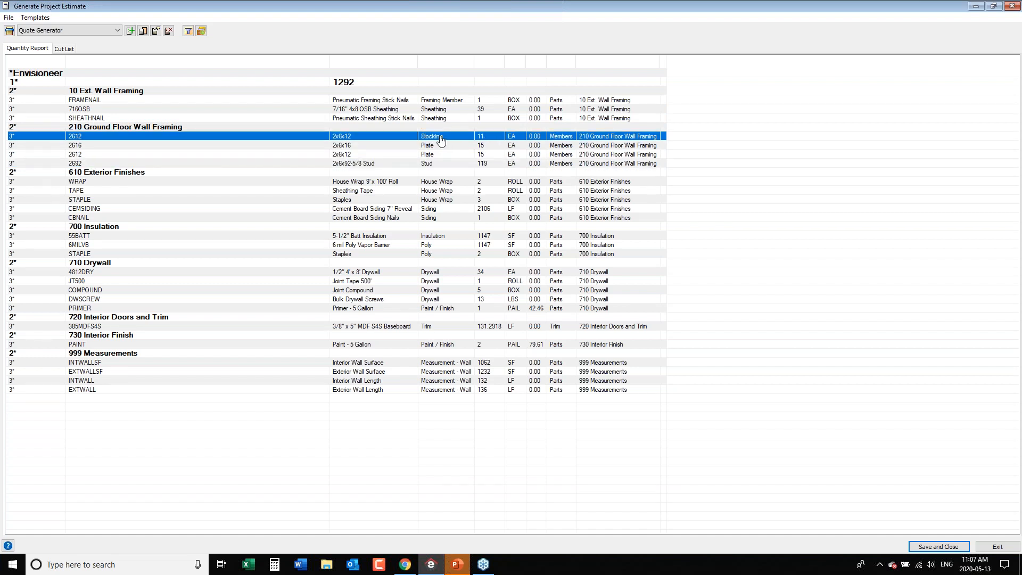
Step: Examine the exterior finishes and insulation items in the quantity report, from house wrap through vapor barrier staples
left_click(404, 182)
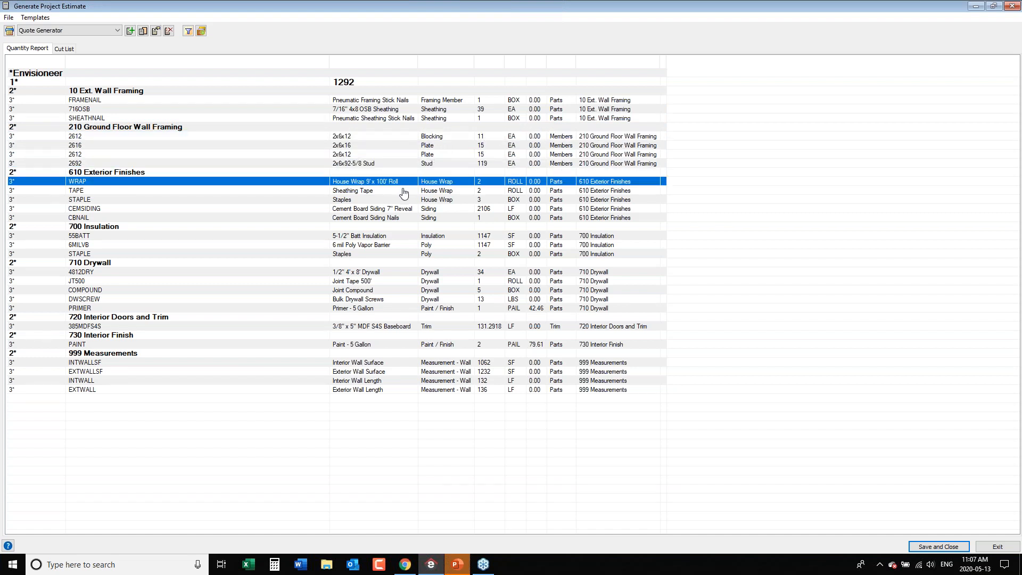
left_click(404, 192)
left_click(400, 200)
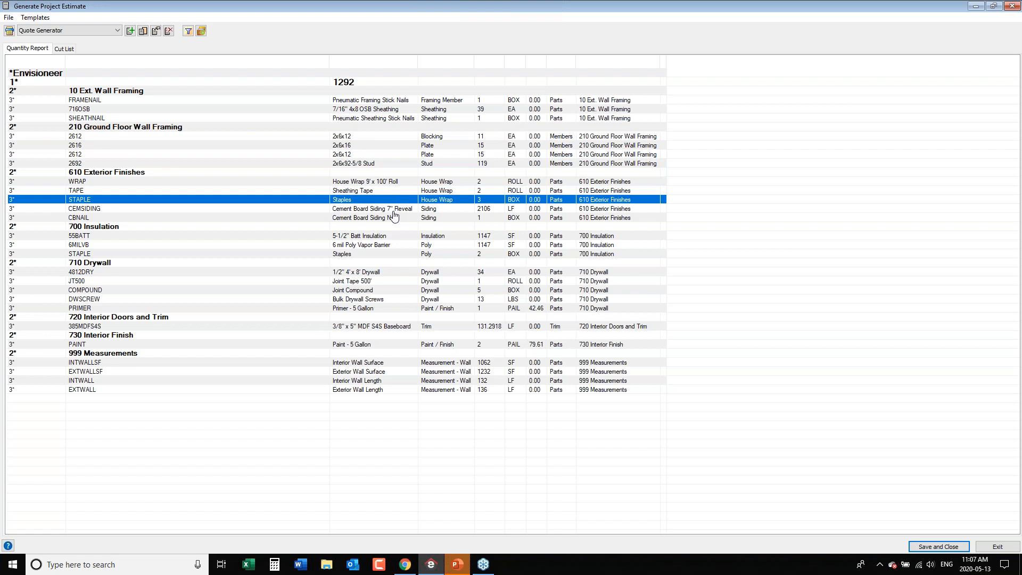
left_click(393, 211)
left_click(391, 220)
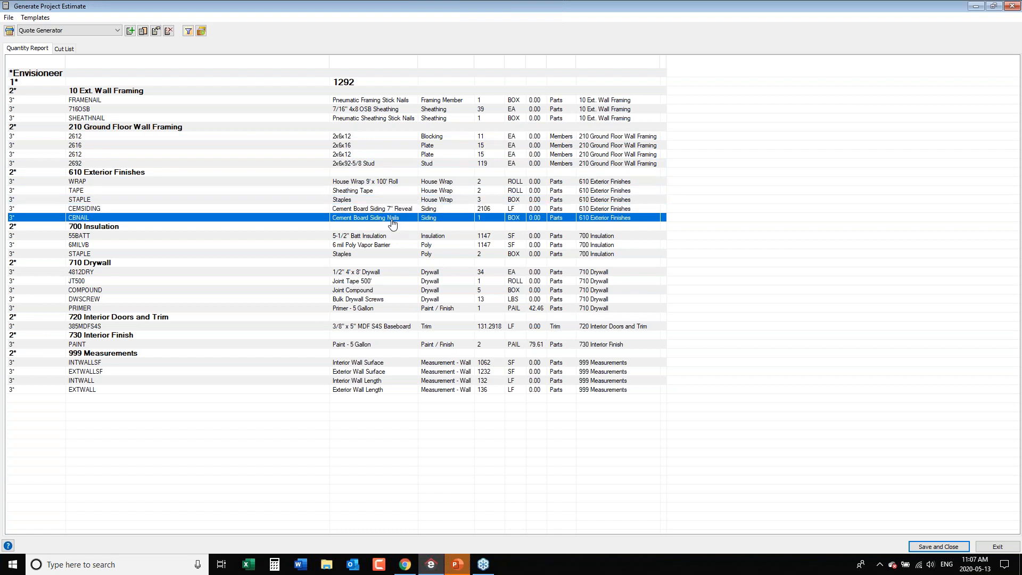
left_click(385, 237)
left_click(380, 246)
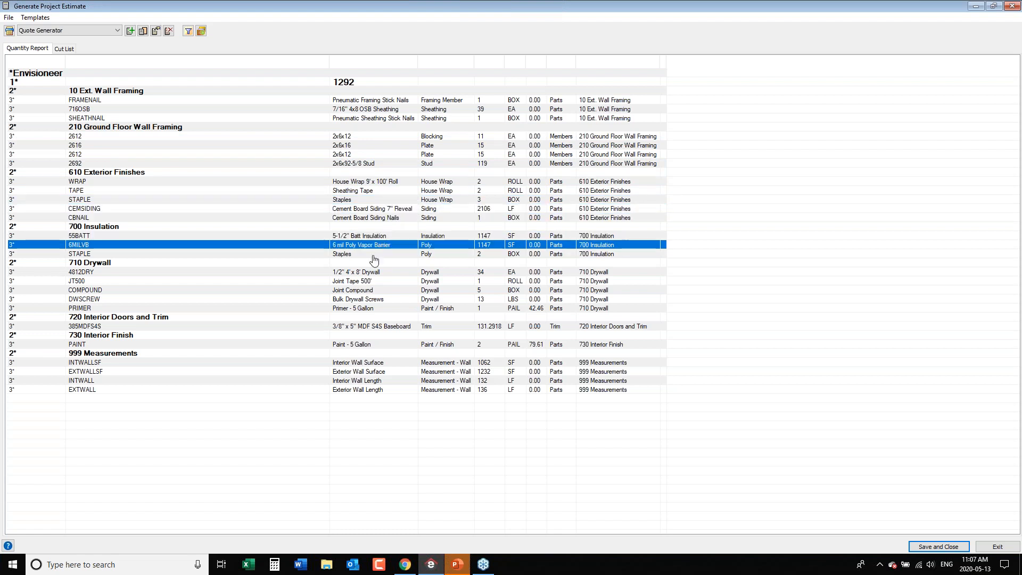
left_click(365, 255)
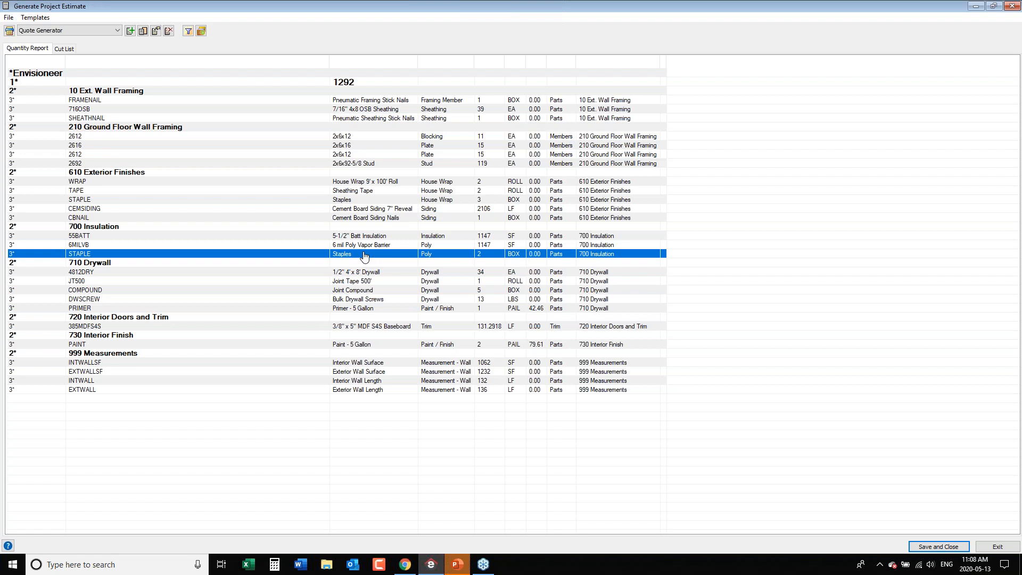
Step: Examine the drywall, baseboard trim and paint items in the quantity report, and close the estimate
left_click(372, 281)
left_click(373, 290)
left_click(375, 300)
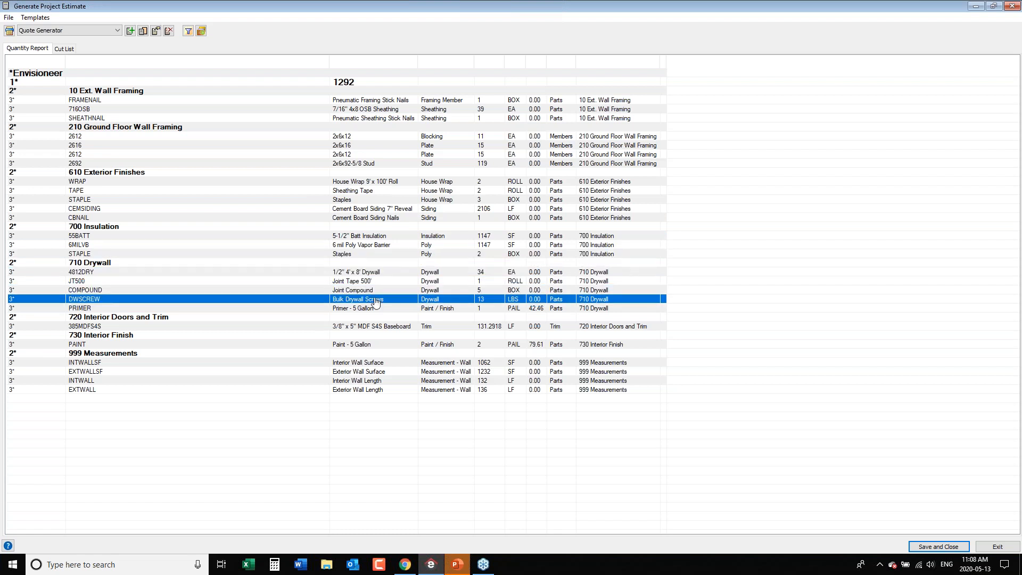
left_click(379, 312)
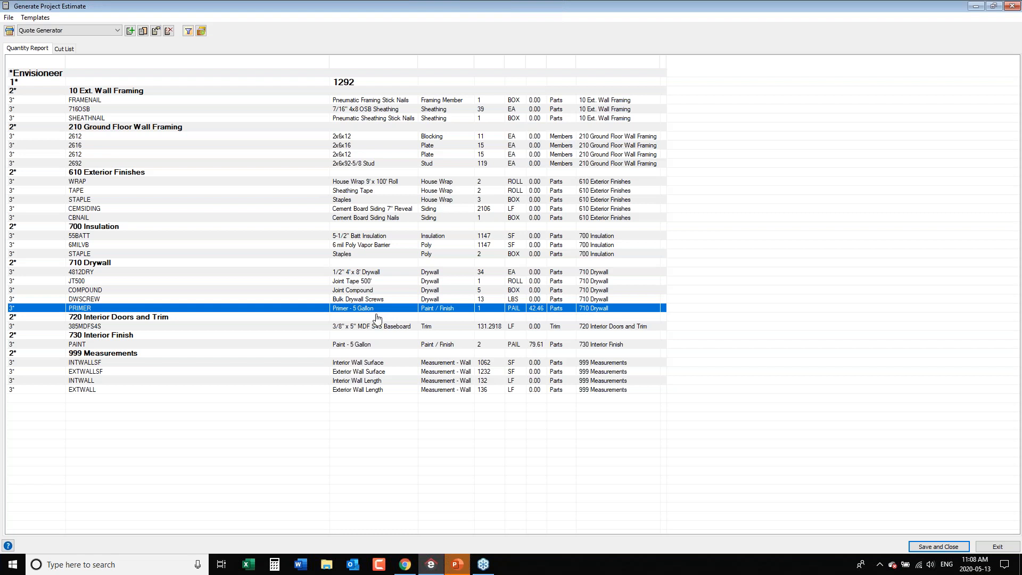
left_click(370, 326)
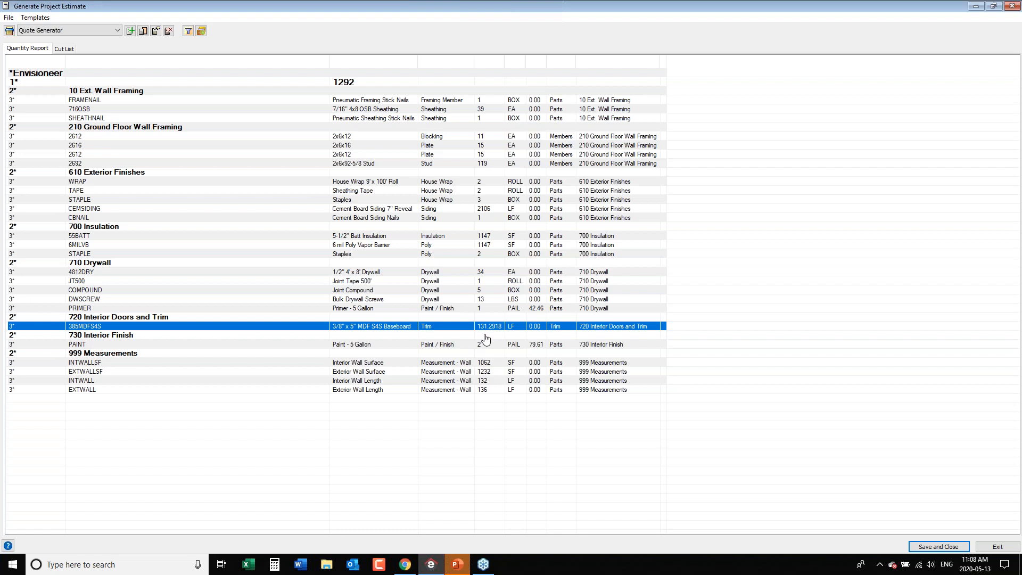
left_click(375, 345)
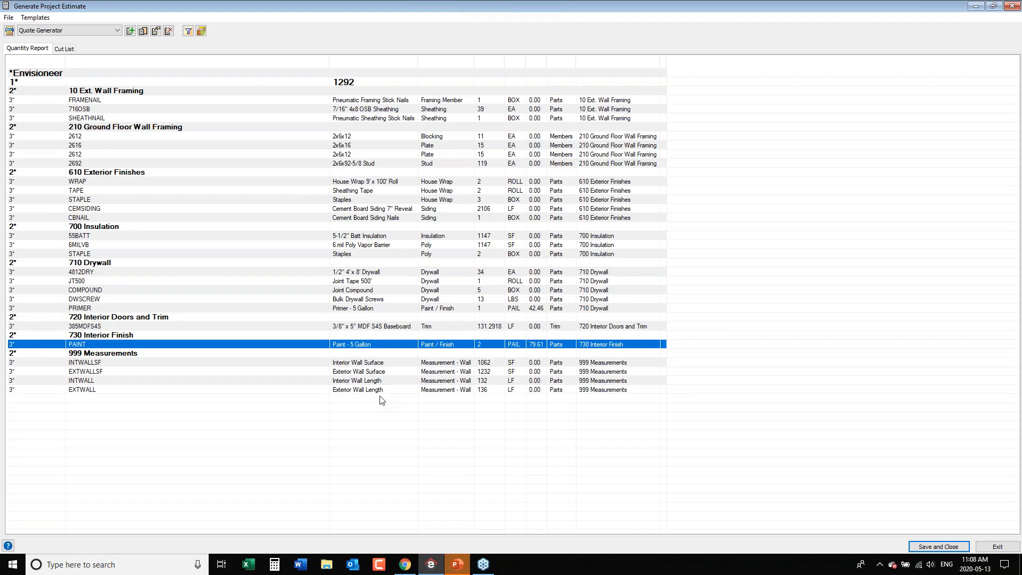
left_click(1012, 6)
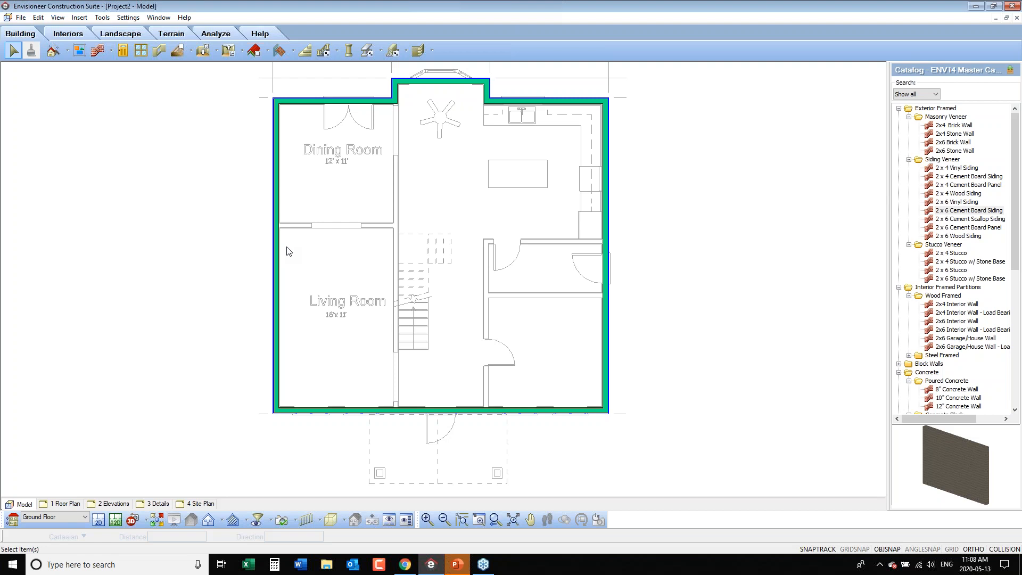
Step: Review the floor levels and the head, ceiling and wall heights of the building locations, and leave them unchanged
left_click(128, 19)
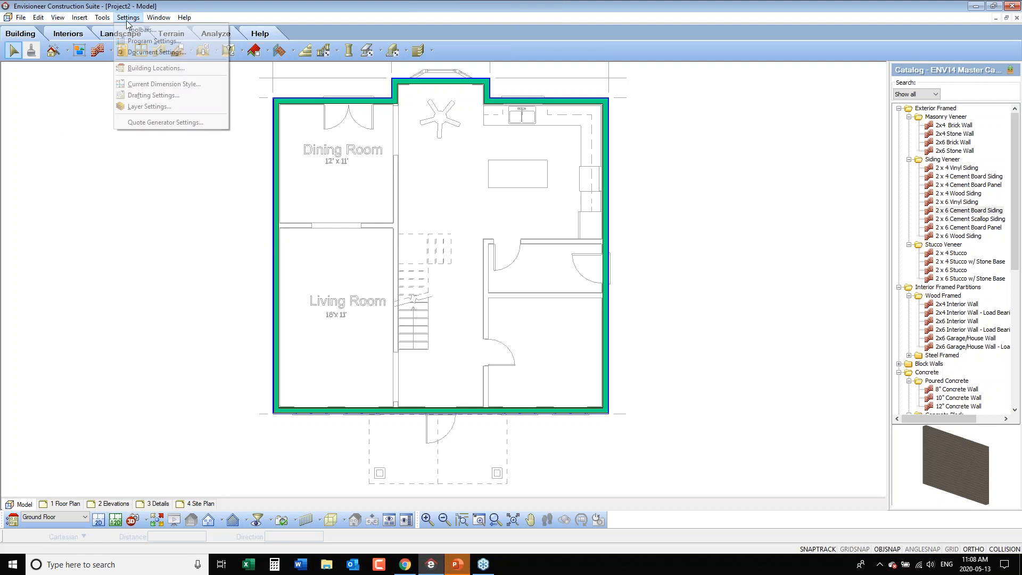
left_click(136, 66)
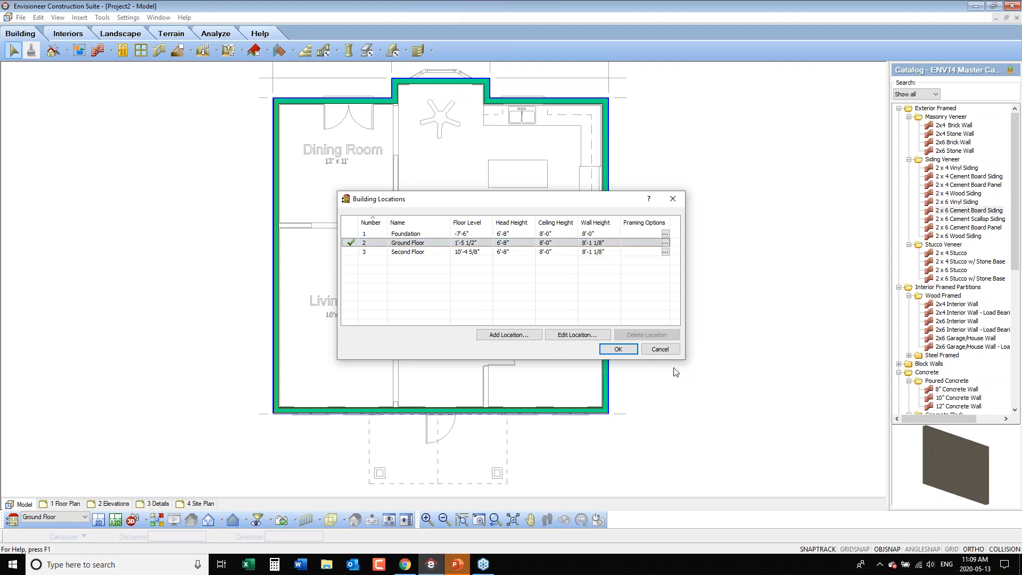
left_click(661, 349)
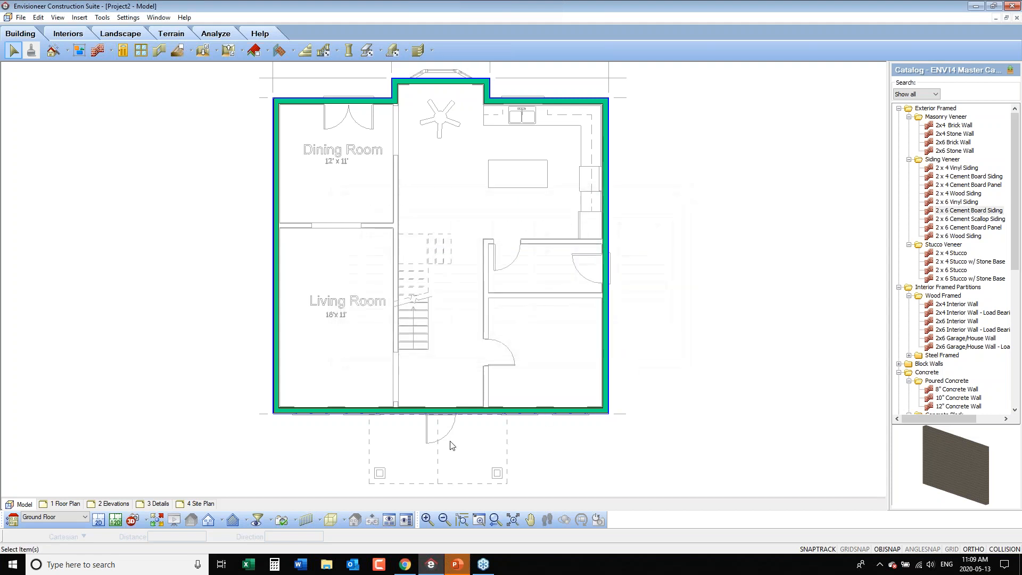
Step: Open the properties of the front exterior wall, and from its framing member selection open the 2x6 dimensional lumber member
left_click(361, 415)
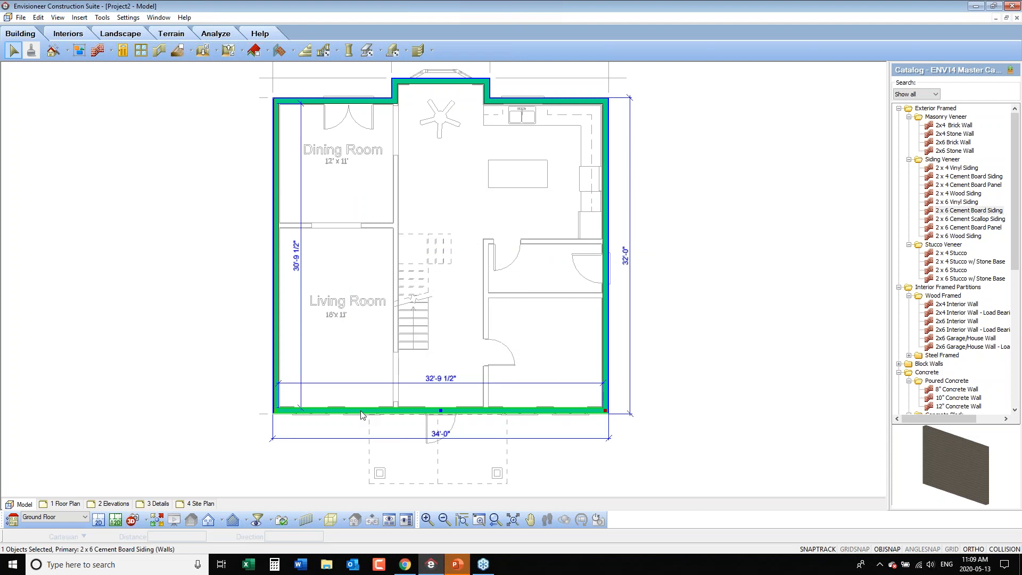
right_click(361, 414)
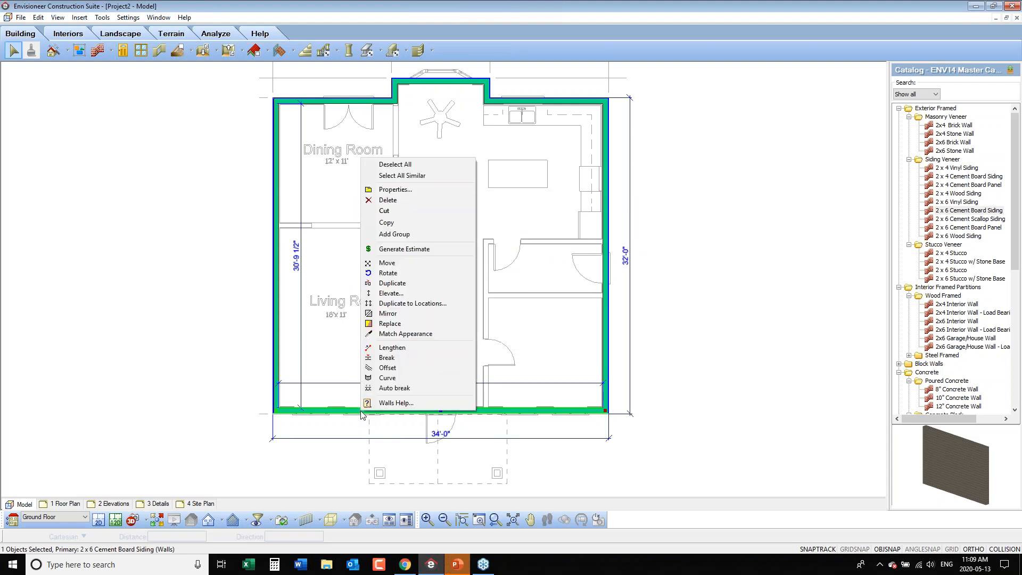
left_click(417, 190)
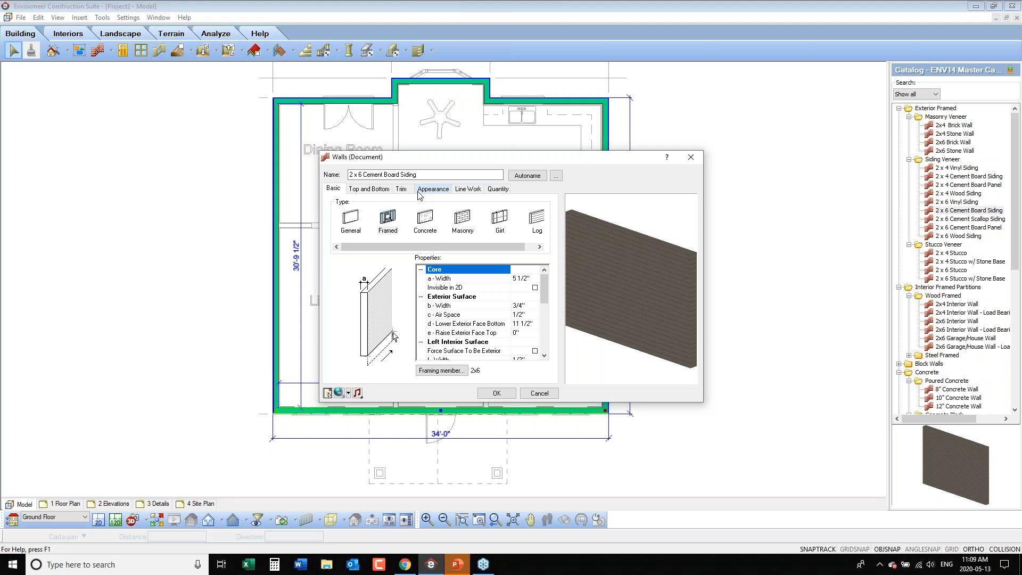
left_click(389, 223)
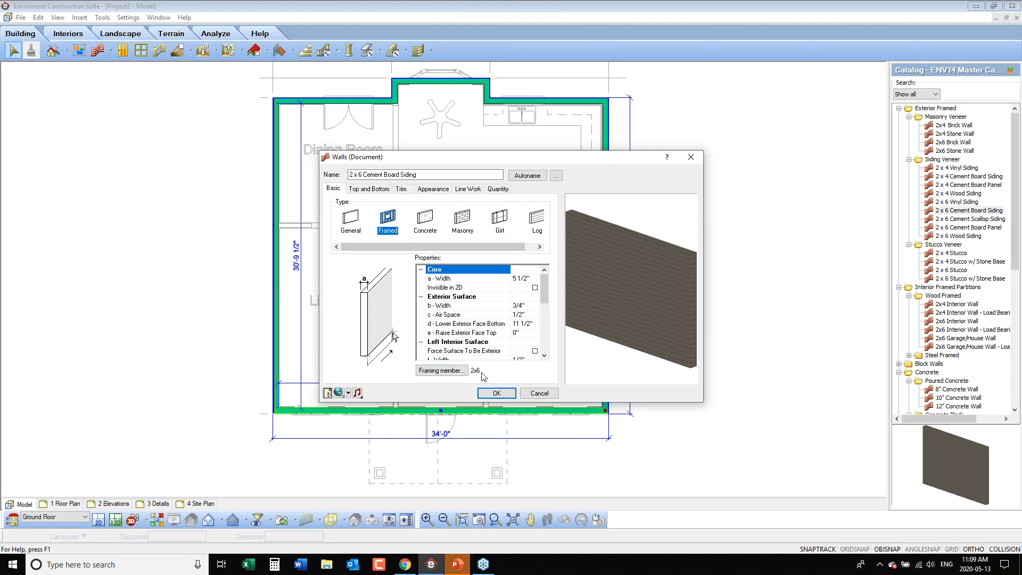
left_click(462, 371)
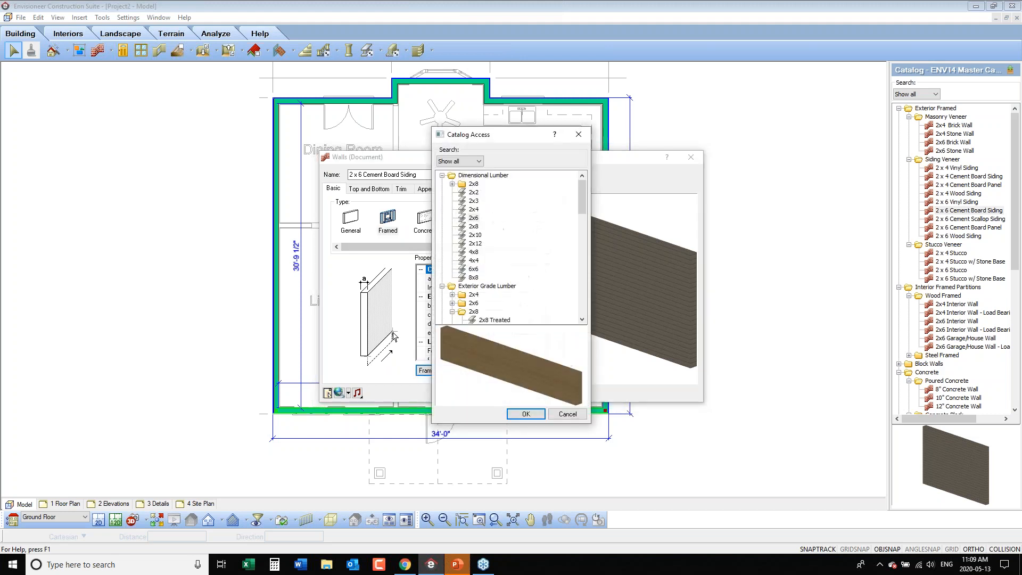
double_click(472, 217)
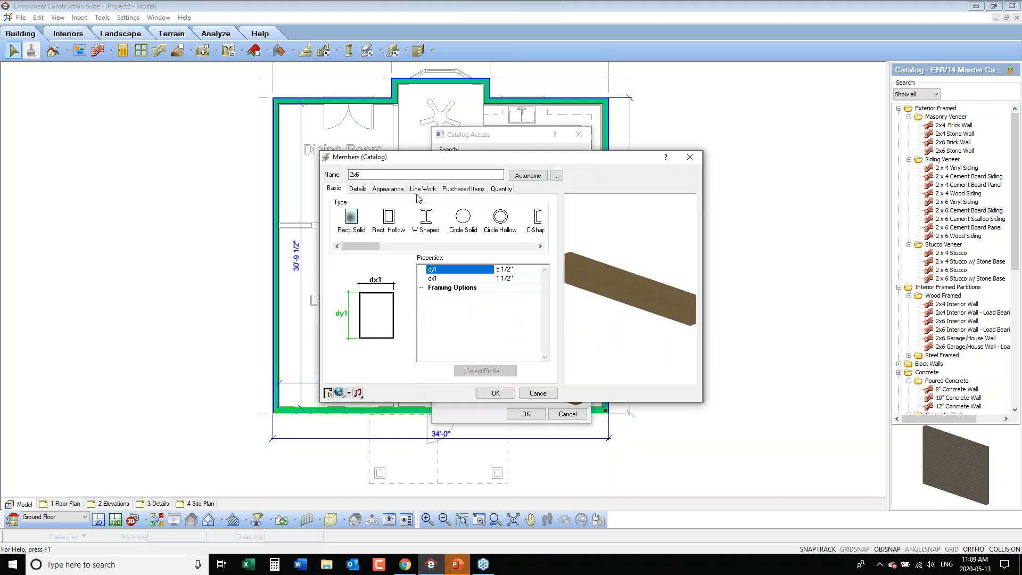
Step: Examine the usage restrictions of the 2x6 member's purchased items for the 92-5/8, 104-5/8 and 116-5/8 studs and the 2x6x8
left_click(466, 189)
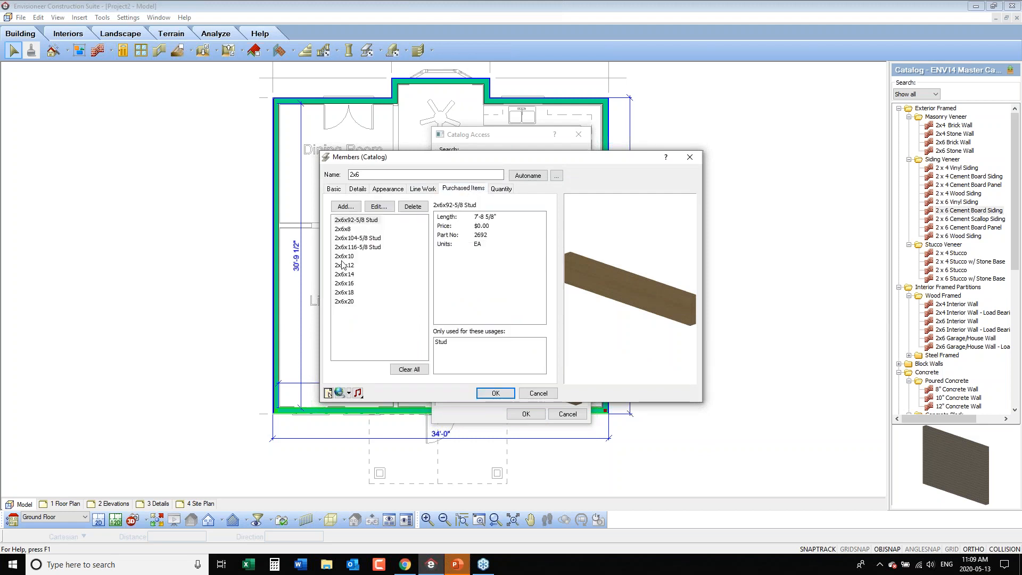
left_click(350, 222)
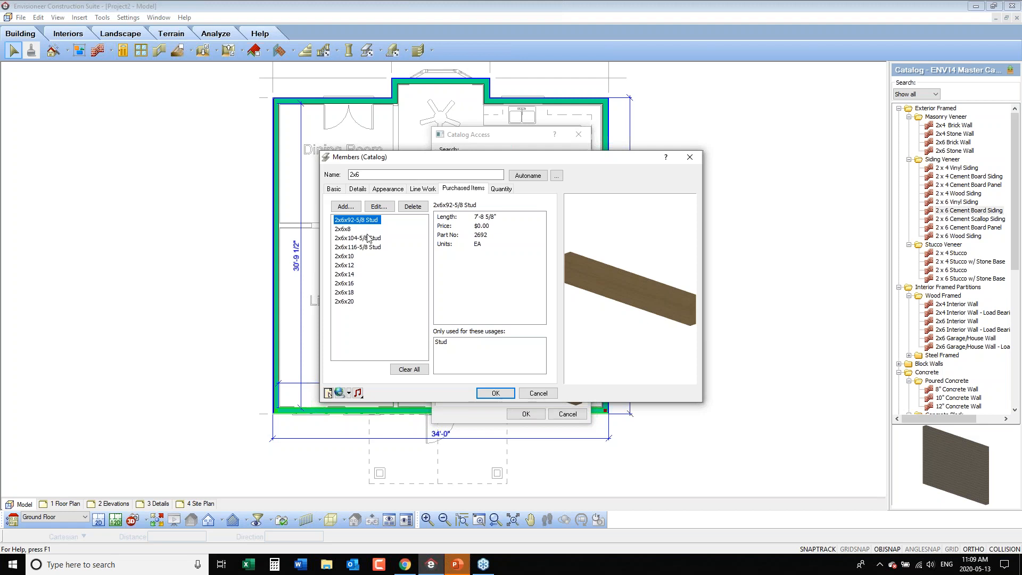
left_click(442, 343)
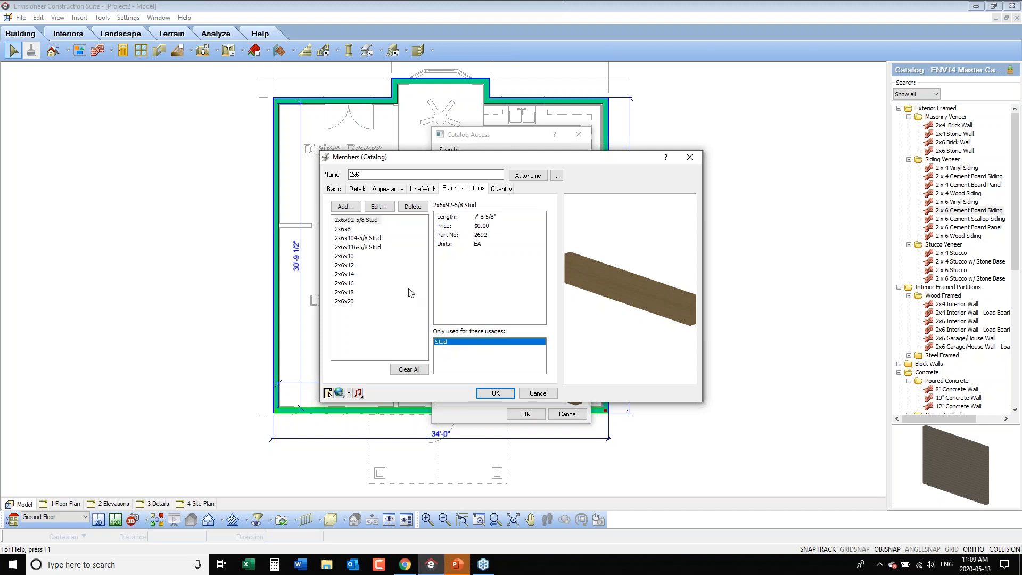
left_click(349, 230)
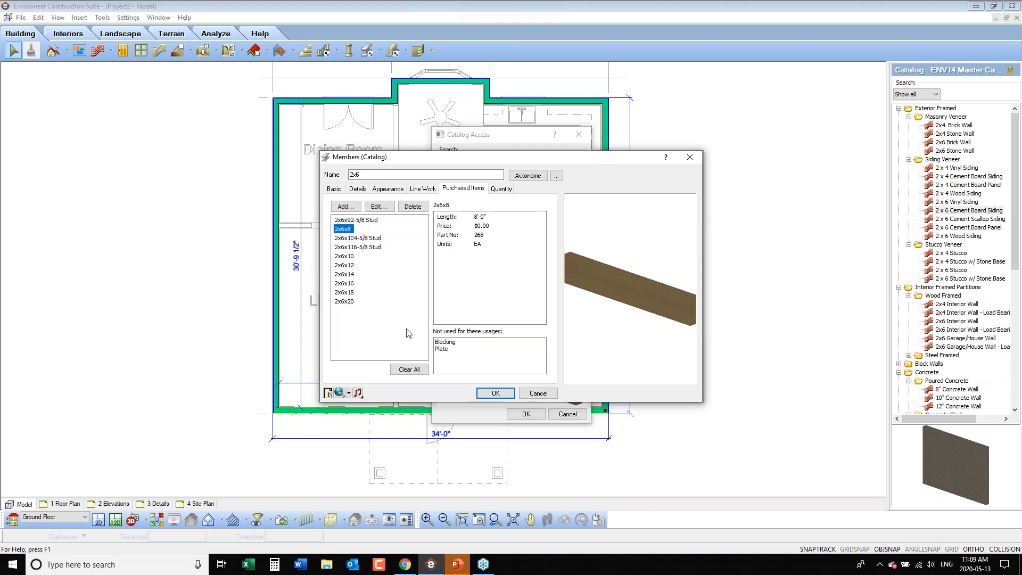
left_click(448, 349)
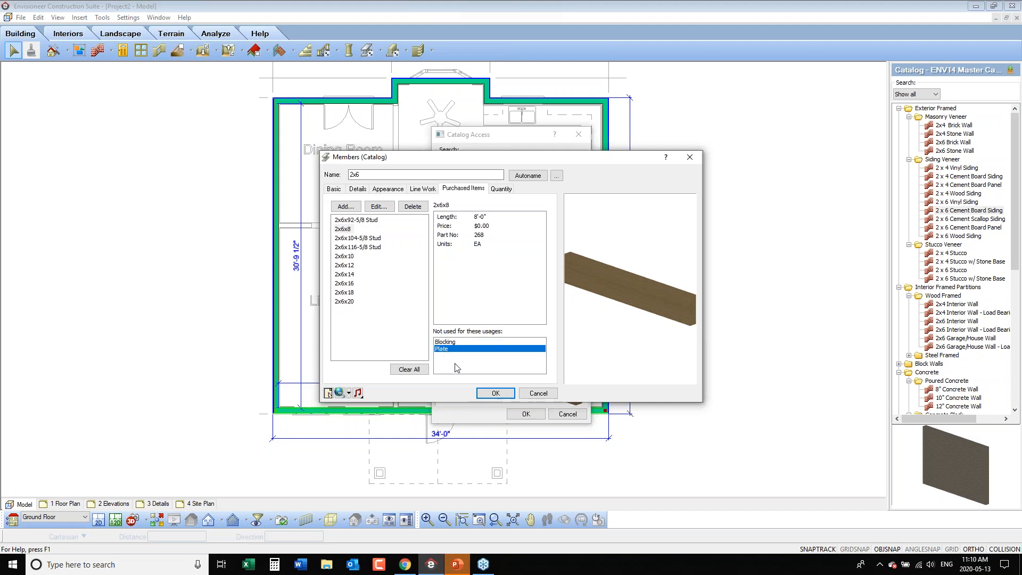
left_click(359, 240)
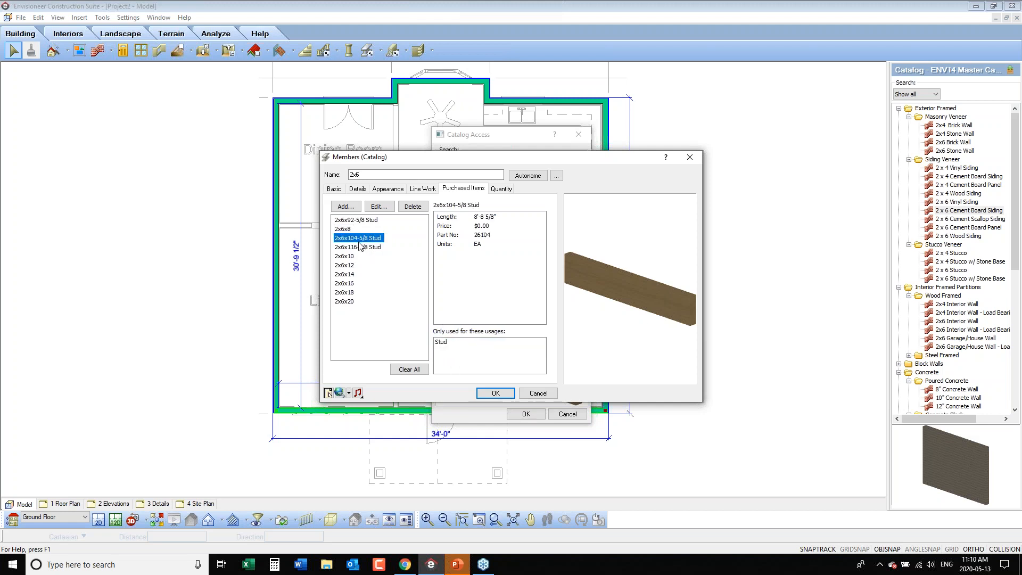
left_click(360, 247)
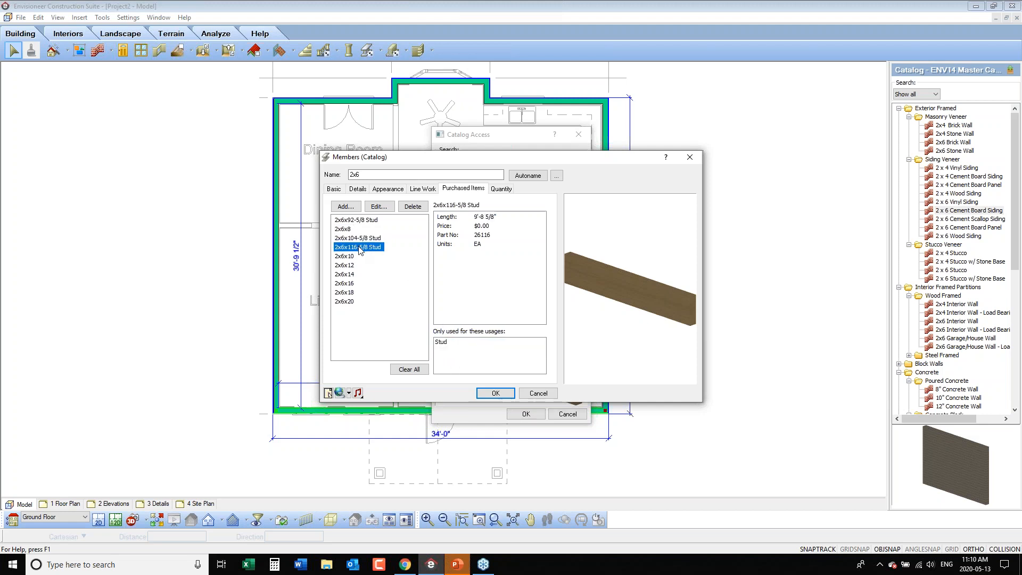
Step: Compare the purchased items 2x6x16, 2x6x14 and 2x6x12, and close the member and the lumber catalog without changes
left_click(350, 284)
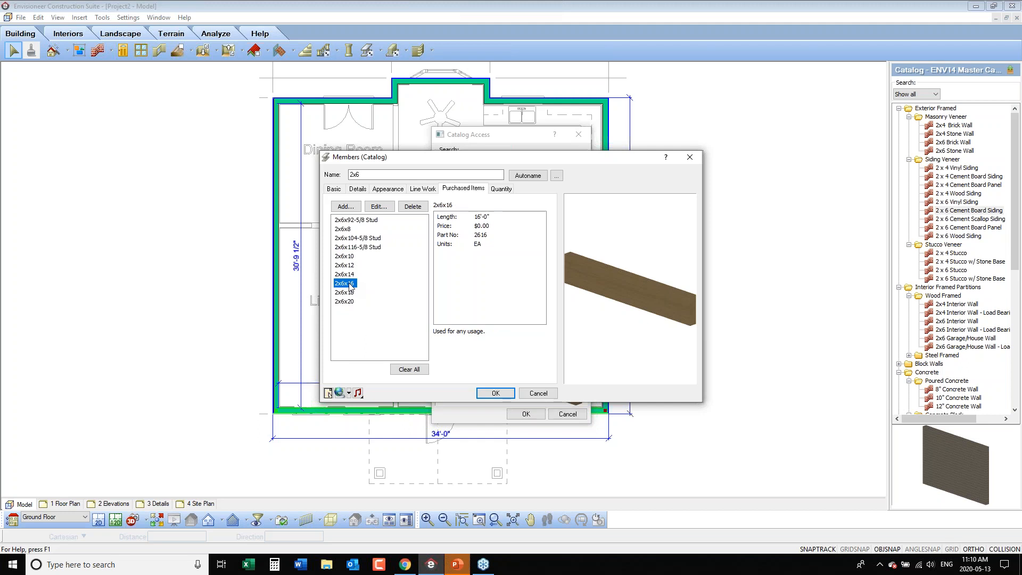
left_click(347, 274)
left_click(346, 265)
left_click(347, 284)
left_click(346, 275)
left_click(344, 267)
left_click(539, 393)
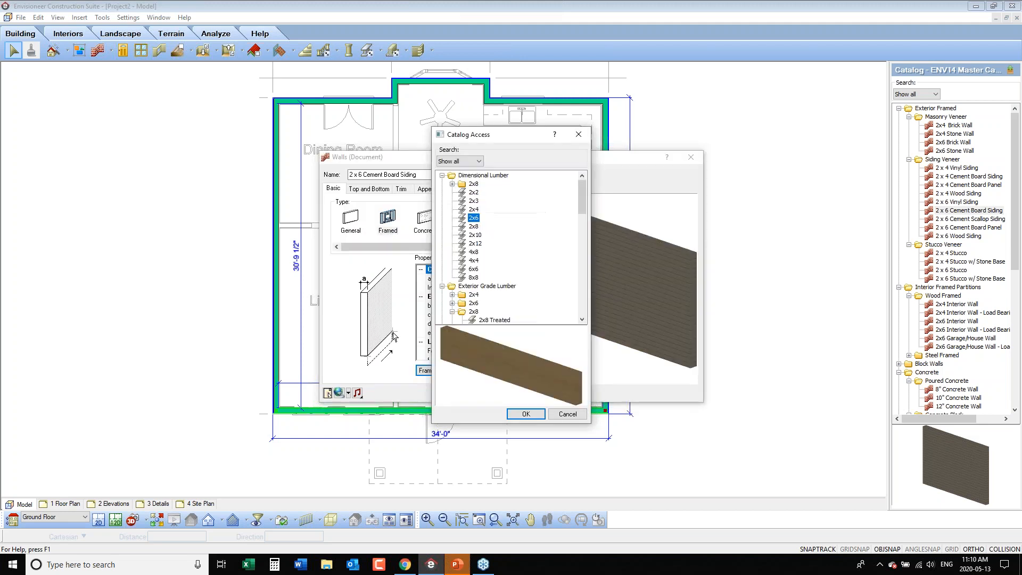
left_click(568, 413)
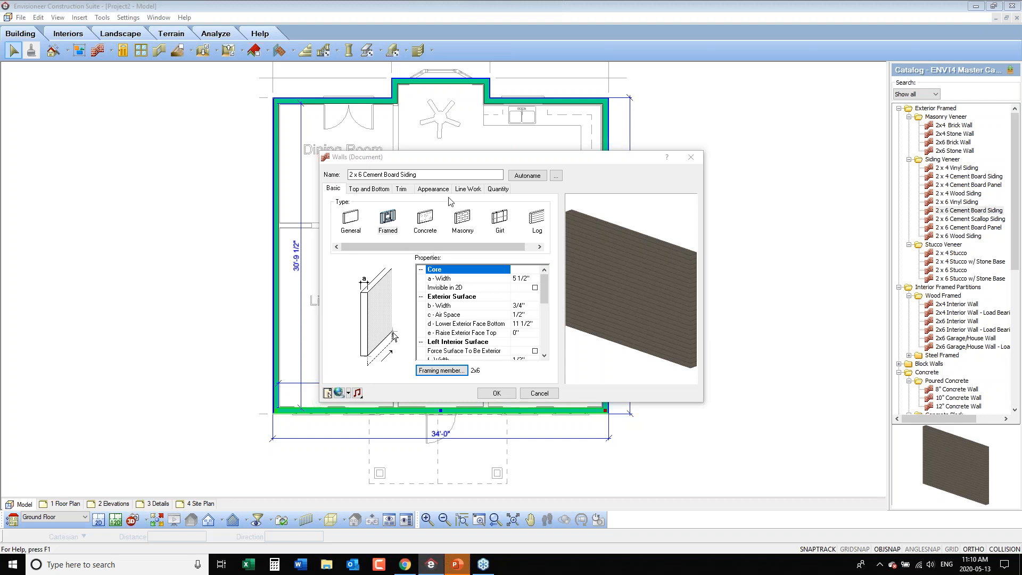
Step: Examine the wall's trim members for the left interior and exterior surfaces, including baseboard, opening and window sill trim
left_click(402, 190)
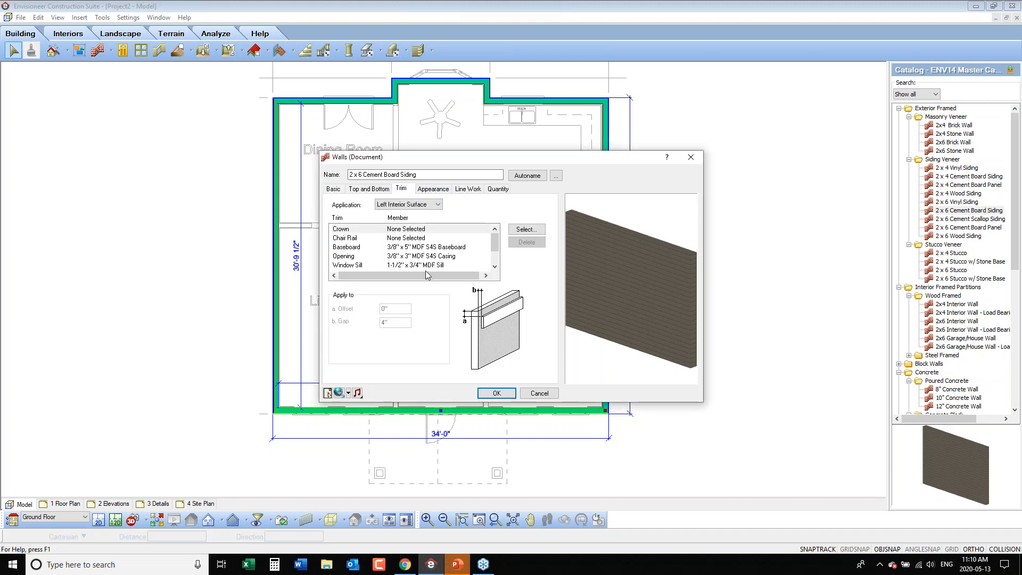
left_click(419, 248)
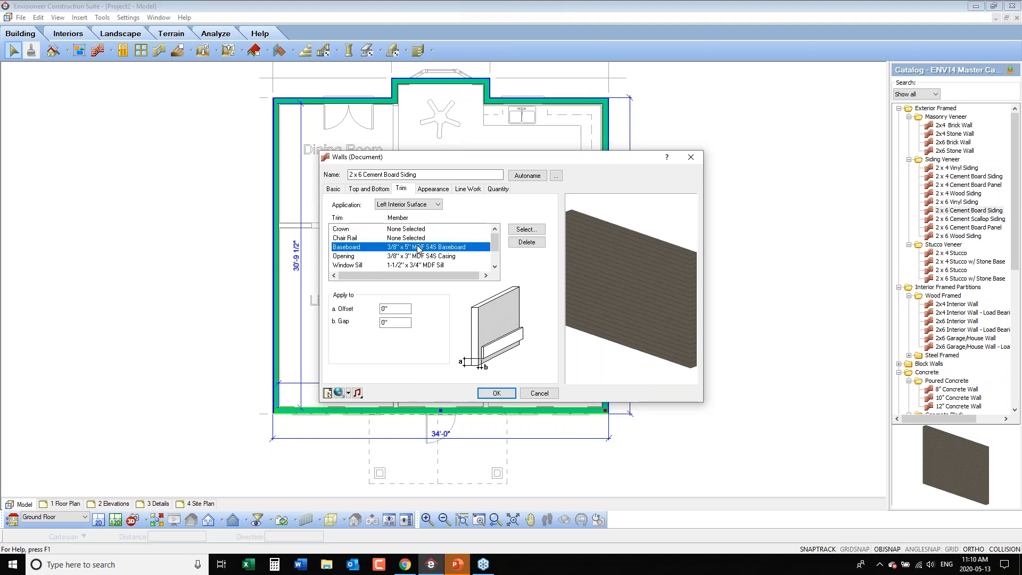
left_click(434, 205)
left_click(432, 230)
left_click(439, 257)
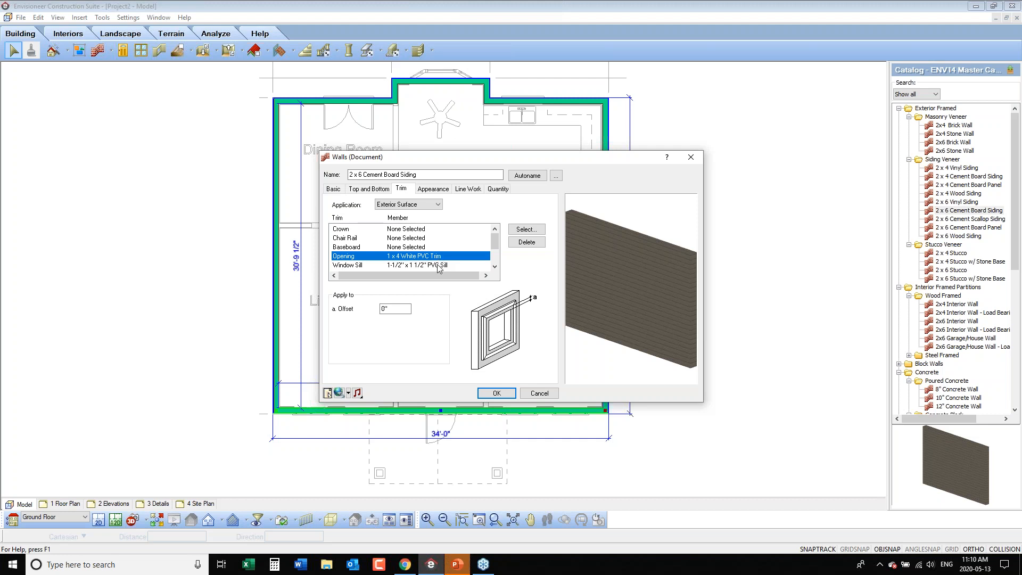
left_click(437, 265)
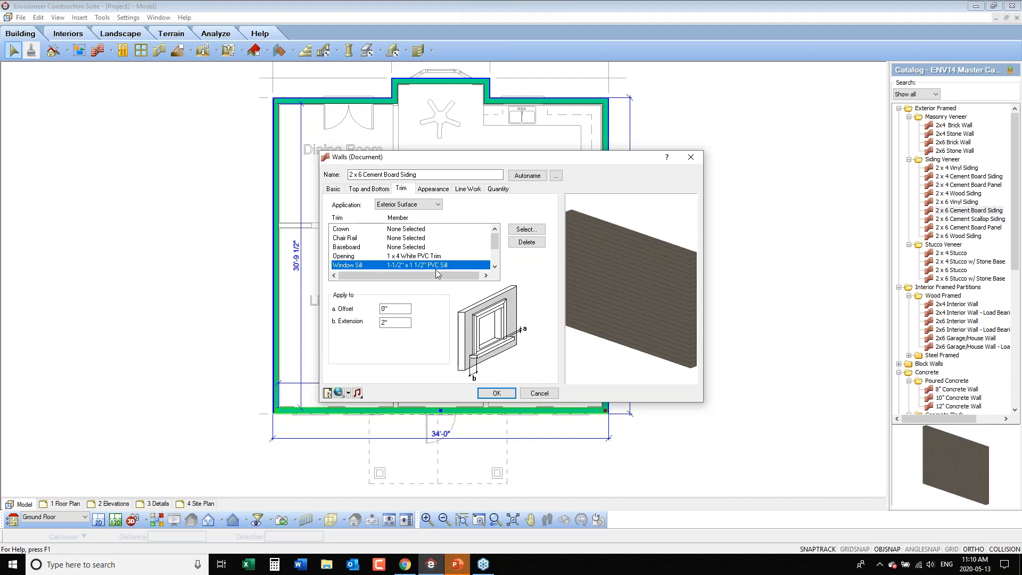
double_click(494, 266)
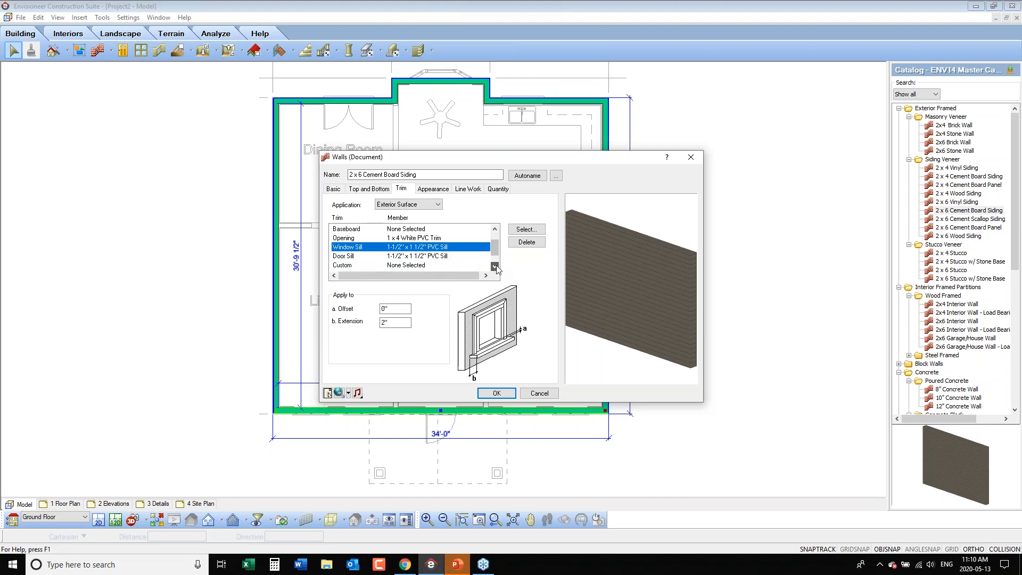
double_click(494, 266)
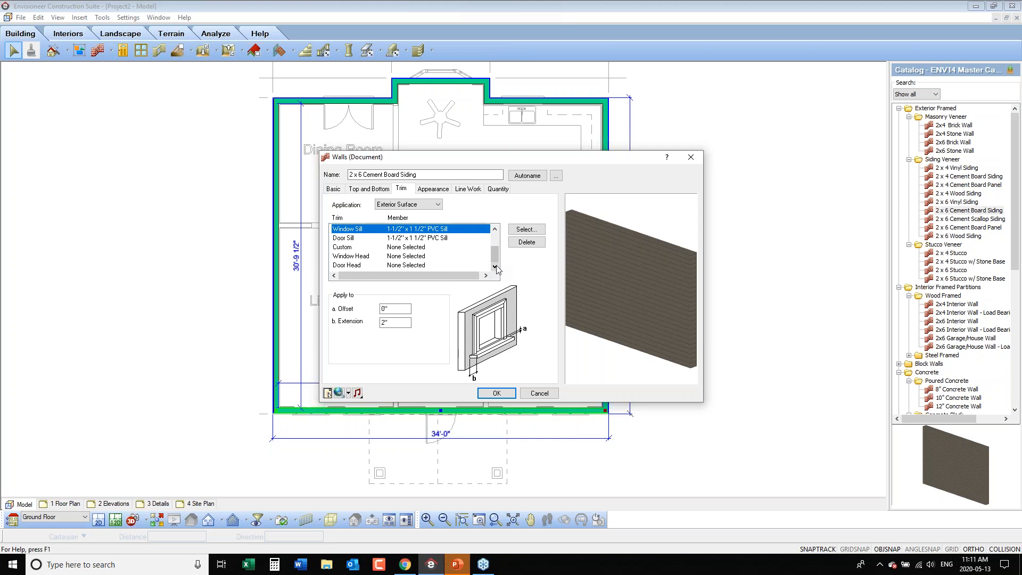
left_click(437, 204)
left_click(436, 218)
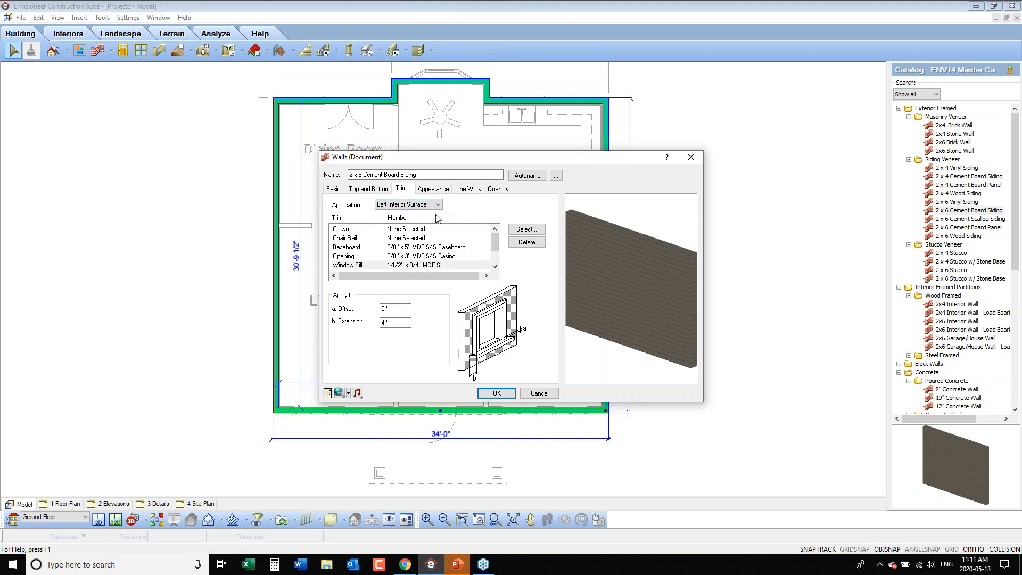
left_click(431, 249)
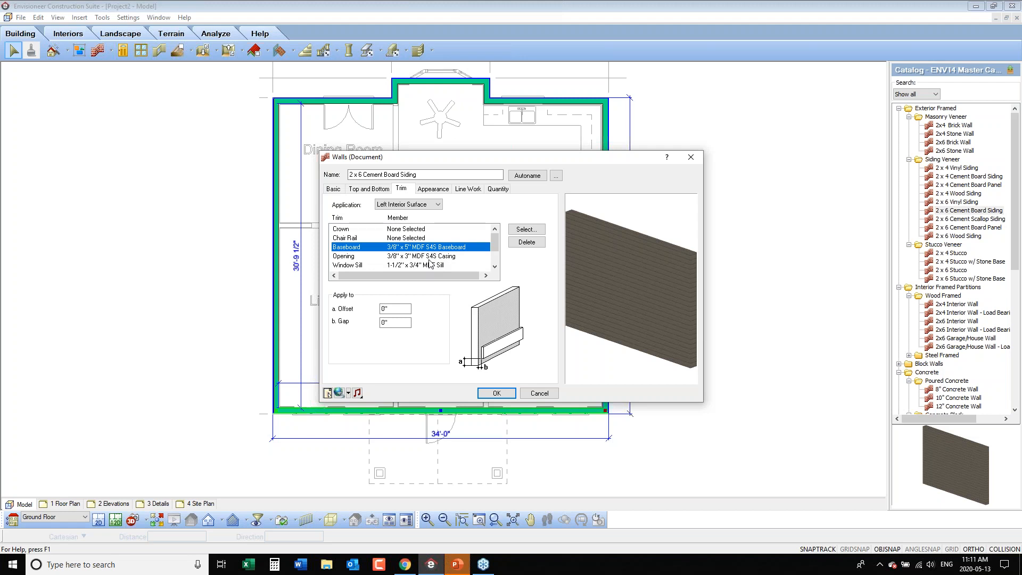
Step: Review the wall's quantity assemblies for siding, house wrap and drywall, and close the wall properties without changes
left_click(497, 189)
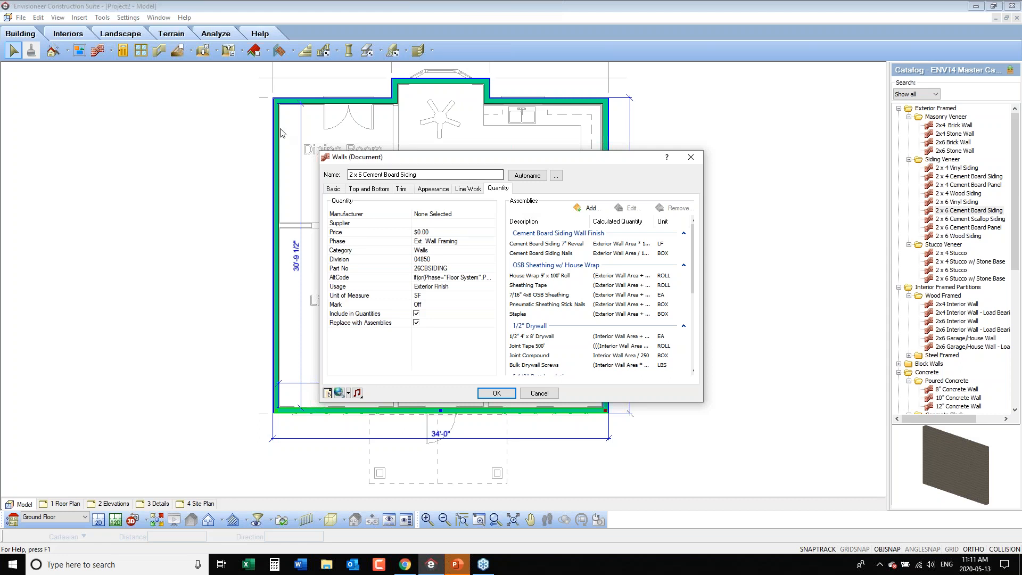
left_click(553, 243)
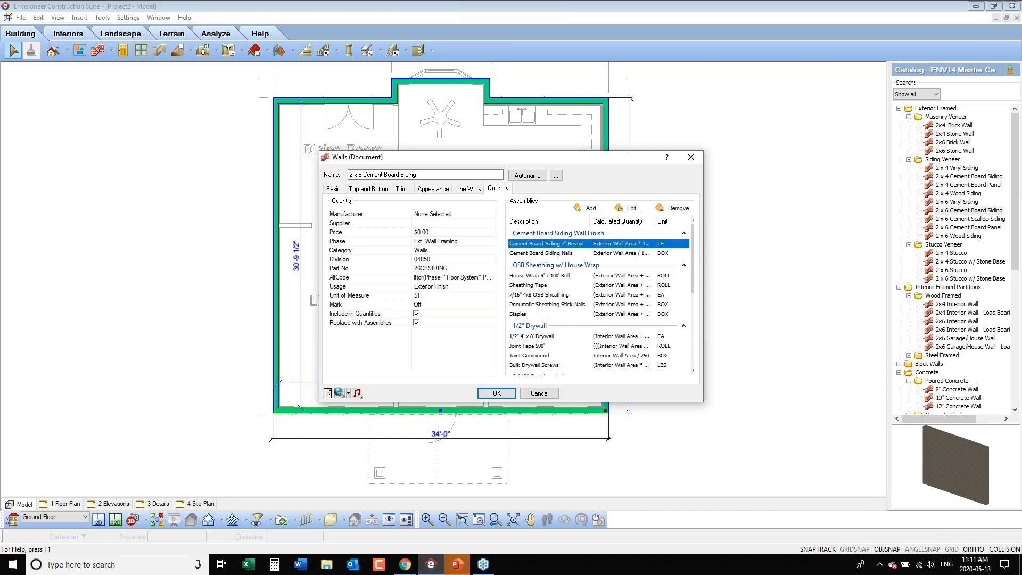
left_click(533, 275)
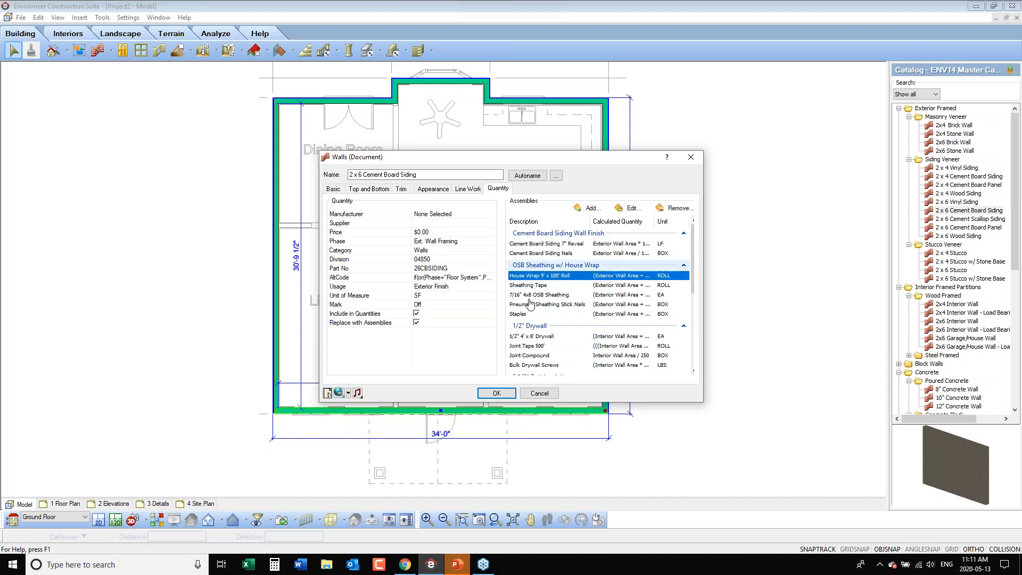
left_click(532, 336)
mouse_move(692, 268)
left_mouse_down()
mouse_move(688, 341)
mouse_move(687, 257)
left_mouse_up()
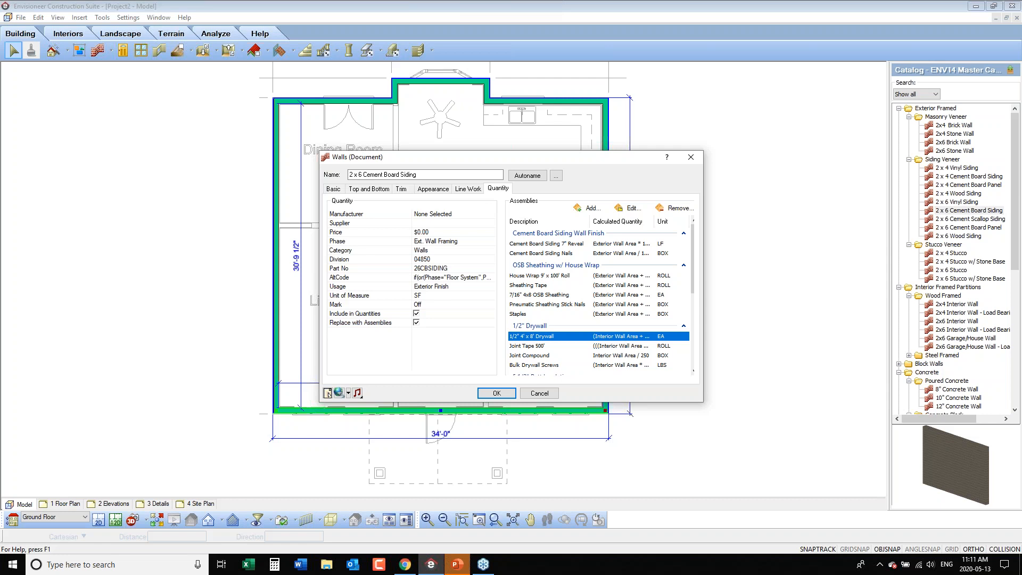
left_click(539, 394)
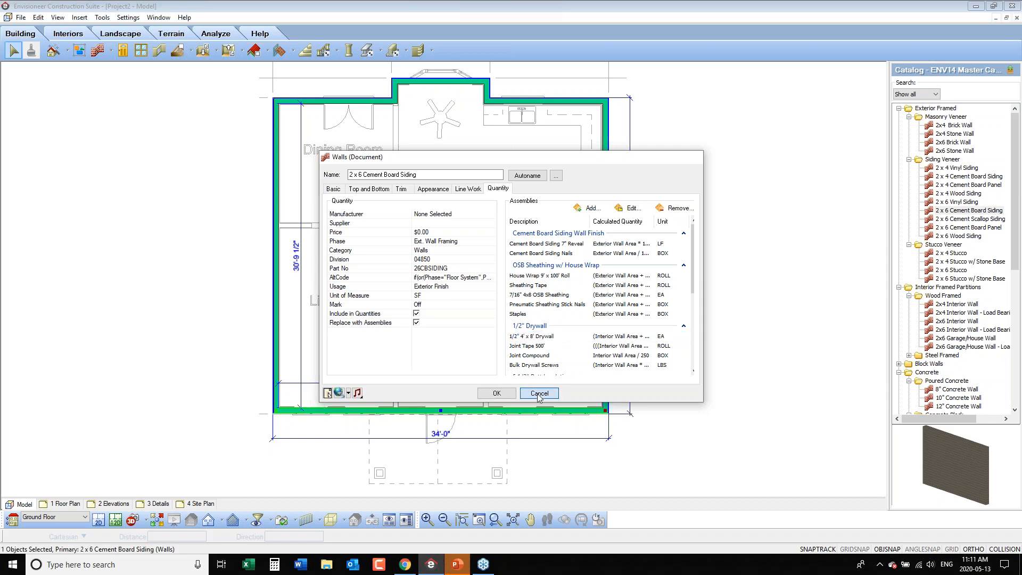
Step: Insert a 60" Double French Door in the rear exterior wall of the Dining Room, over the door shown on the plan
left_click(124, 51)
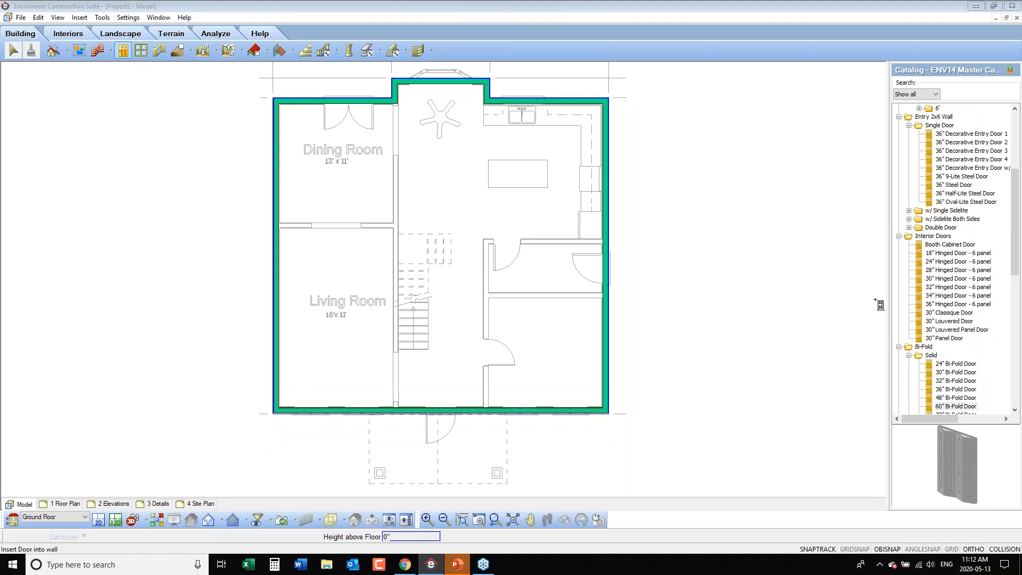
left_click_drag(1014, 235, 1010, 346)
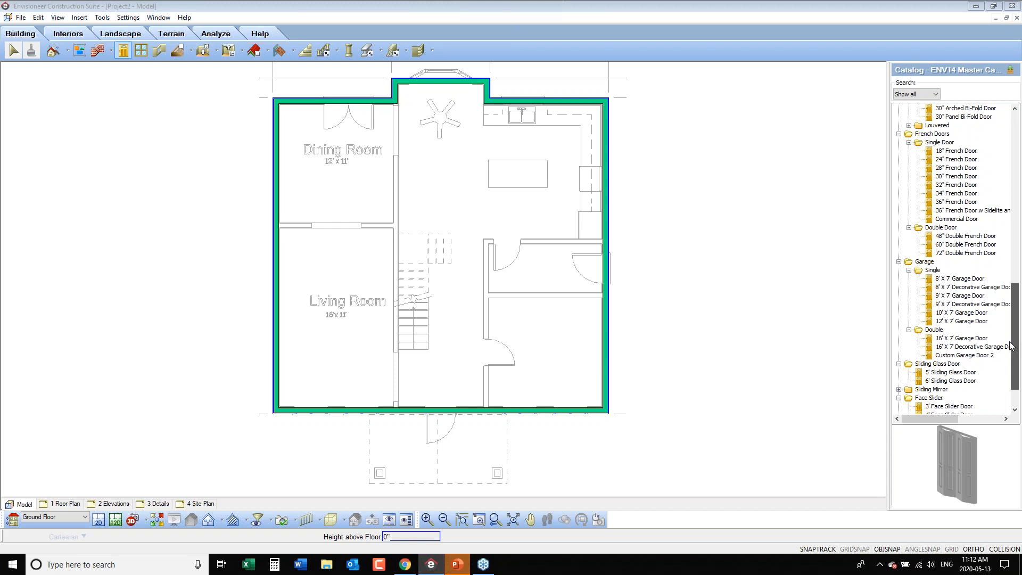
left_click(945, 244)
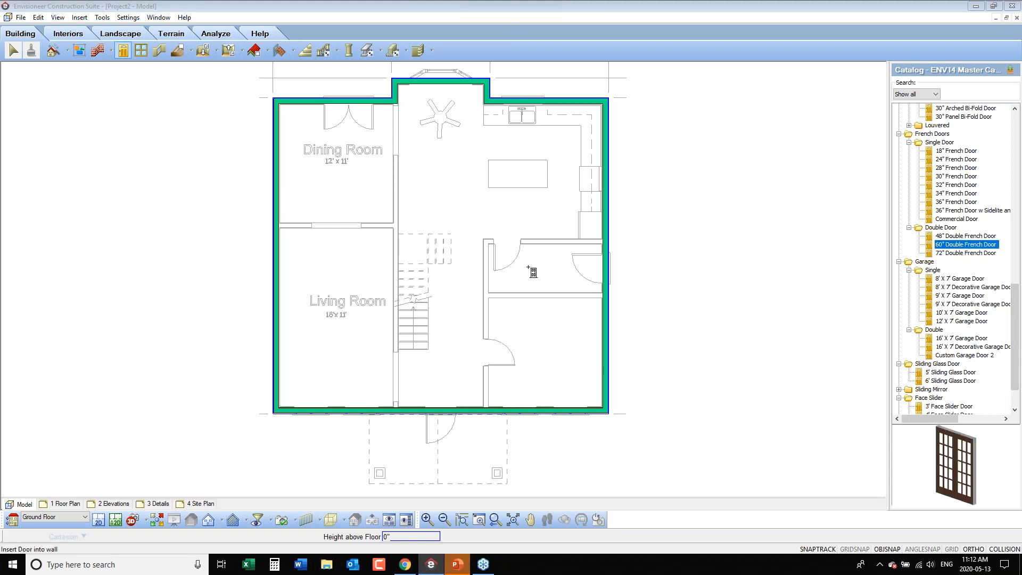
left_click(350, 113)
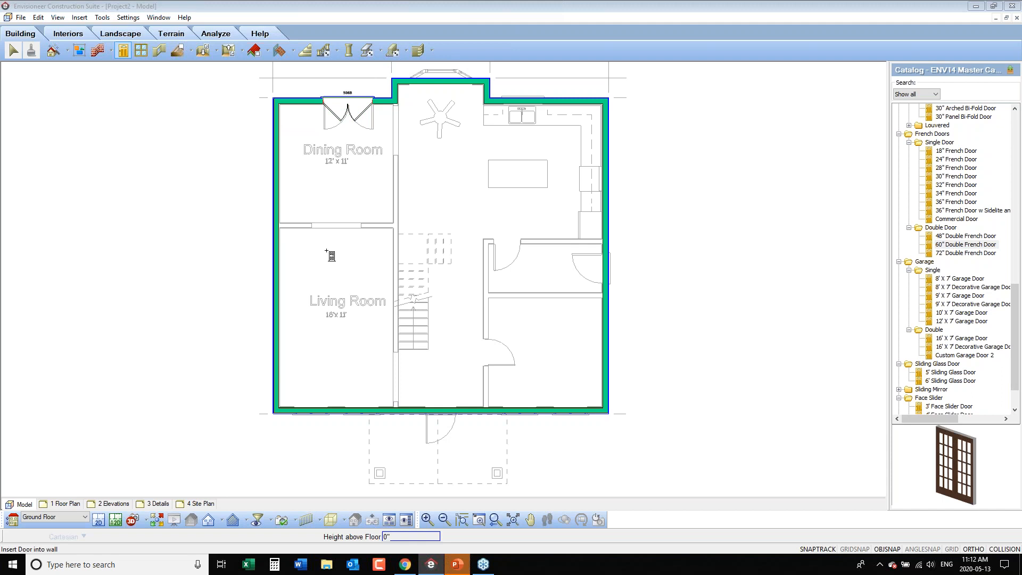
Step: Insert a 36" Steel Door from the Entry 2x6 Wall single doors, centred on the front exterior wall and swinging outward
left_click_drag(1015, 352, 985, 176)
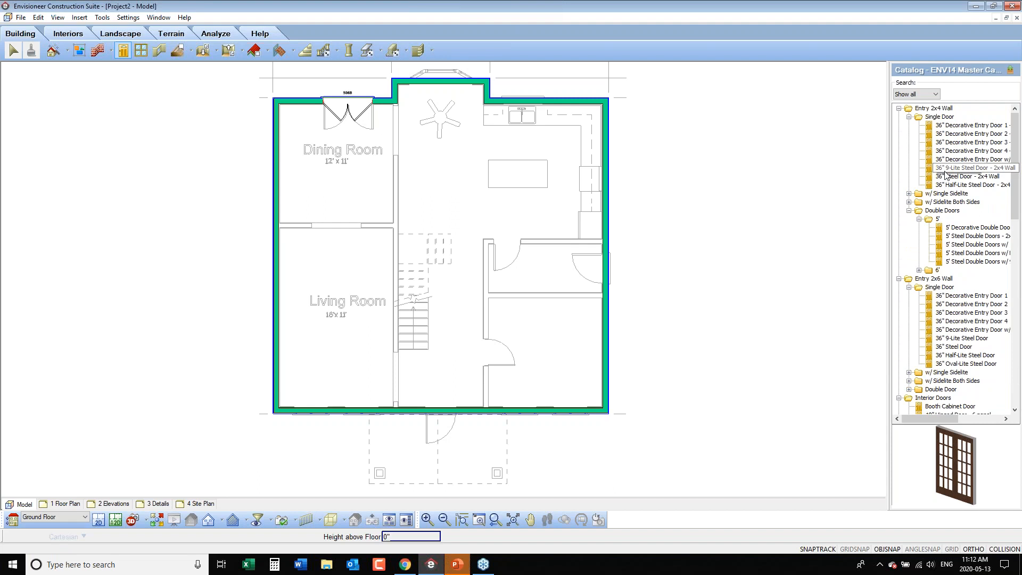
left_click(954, 347)
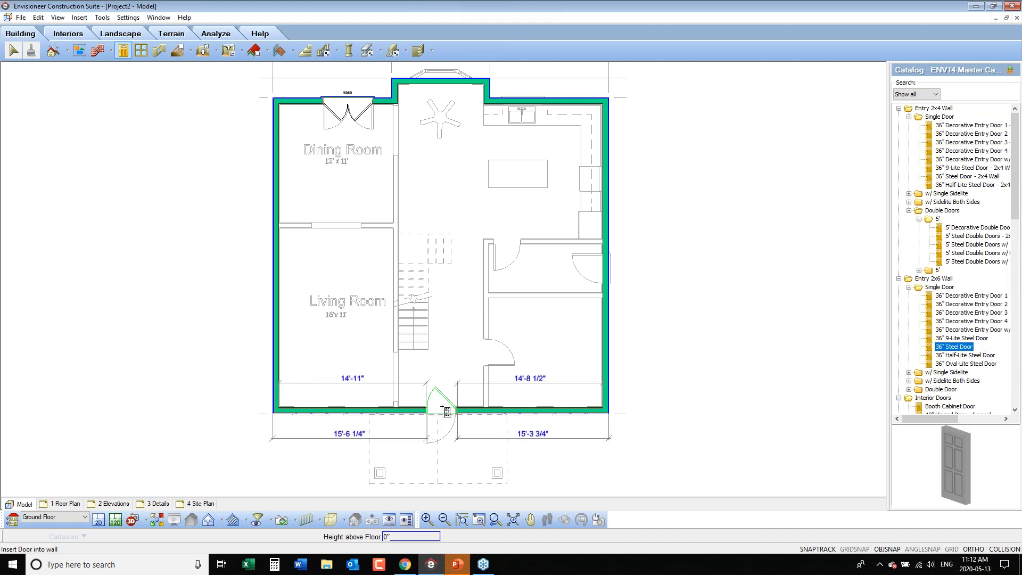
right_click(443, 368)
left_click(471, 394)
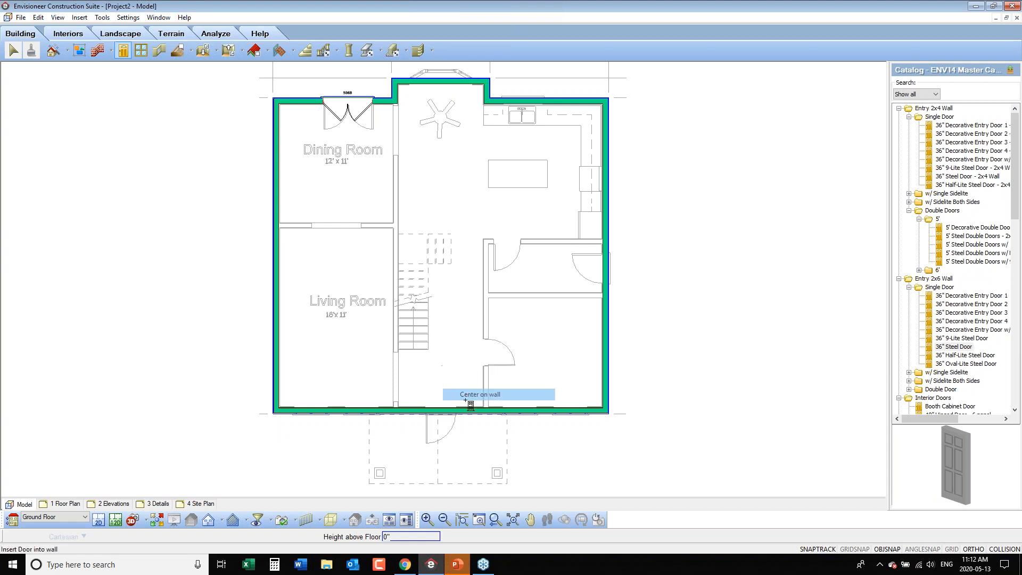
left_click(444, 422)
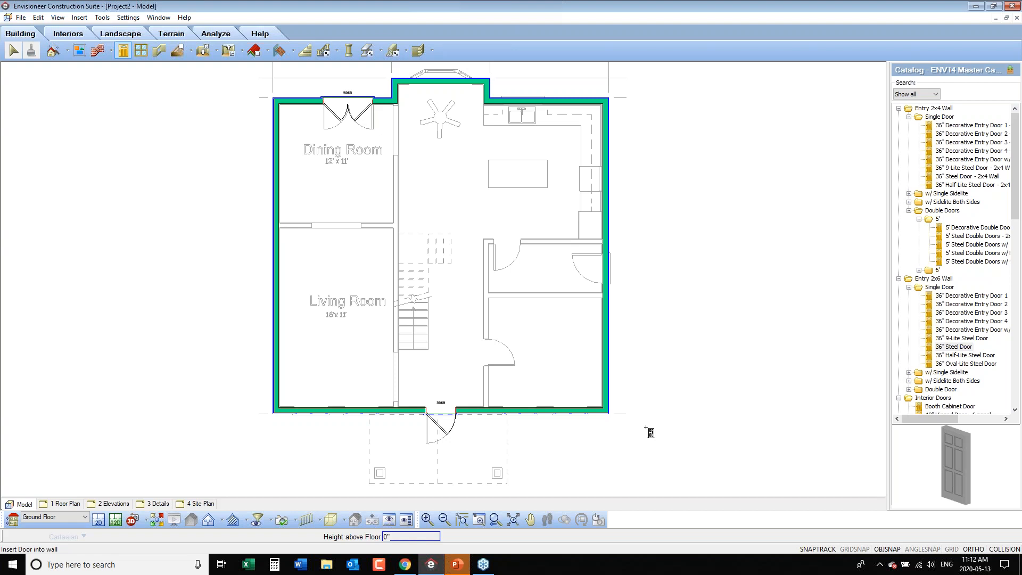
Step: Insert four 4'-0" X 3'-6" Double Casement Windows in the front wall, two on each side of the entry door
left_click(143, 52)
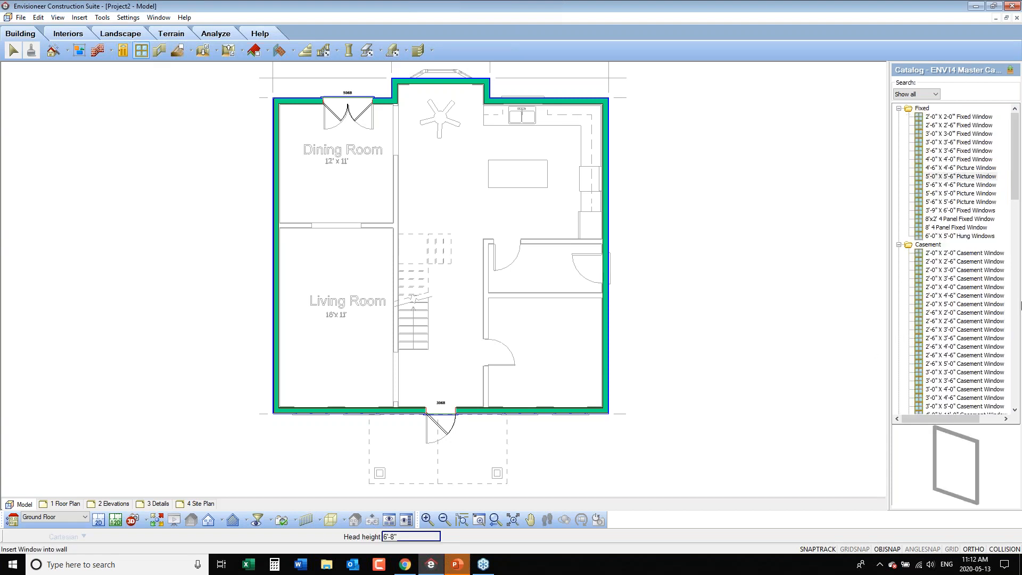
left_click_drag(1017, 187, 1017, 254)
left_click(958, 227)
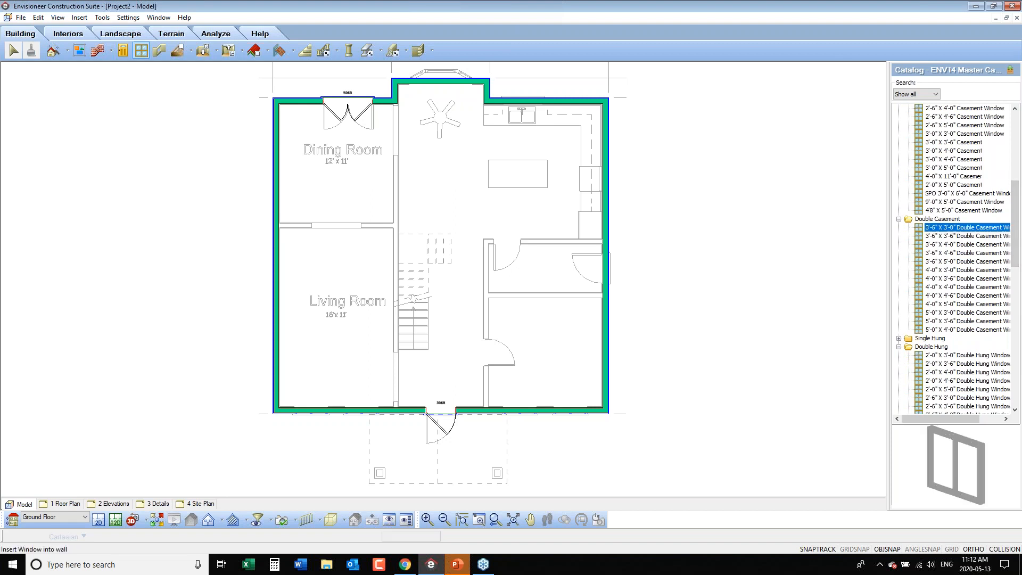
left_click(959, 281)
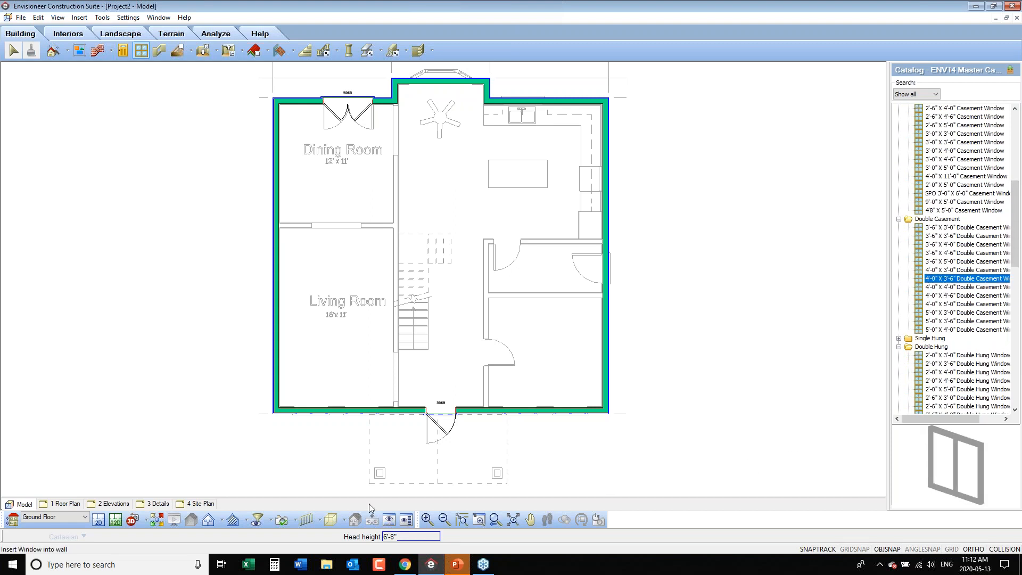
left_click(314, 413)
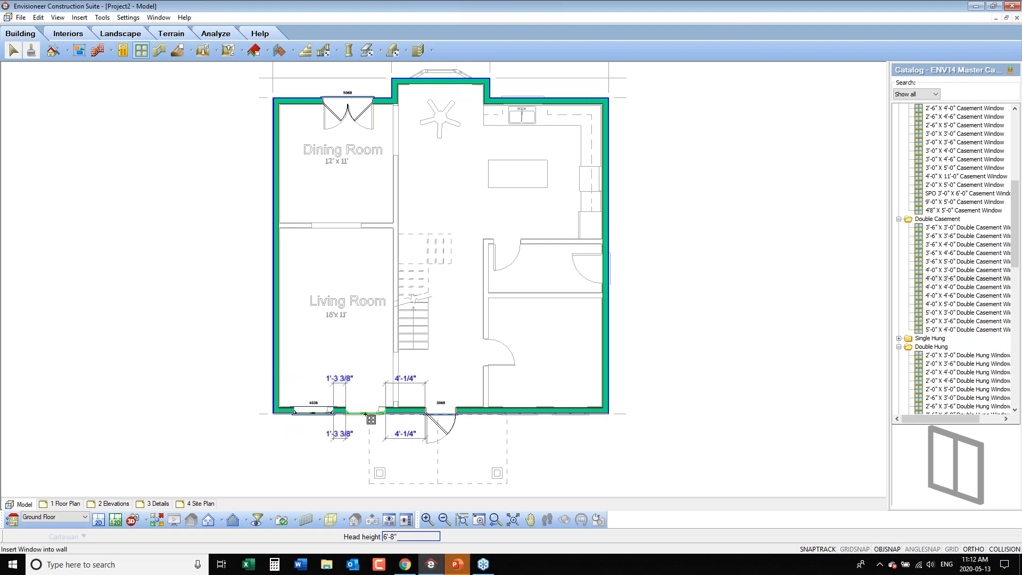
left_click(365, 414)
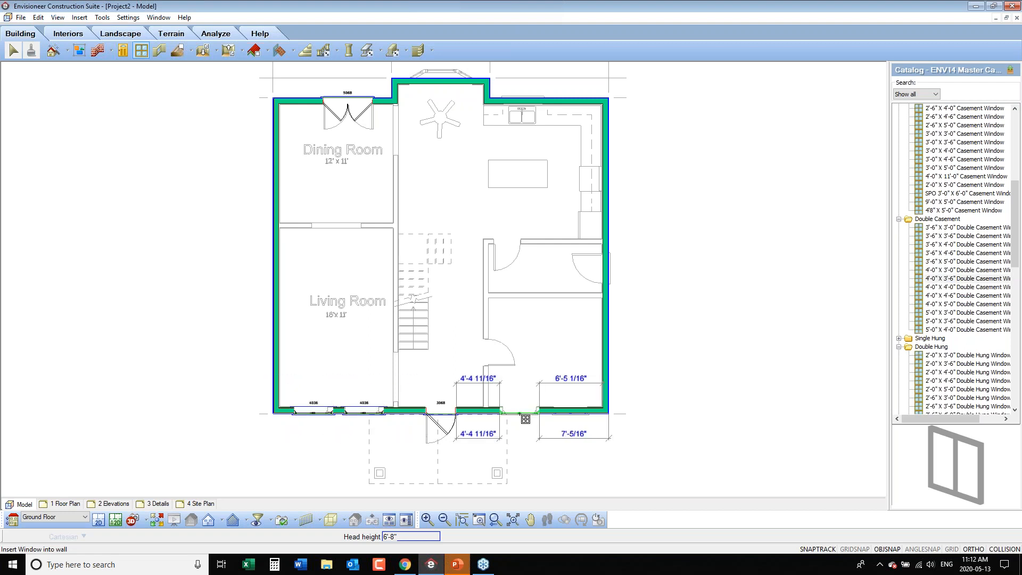
left_click(520, 414)
left_click(573, 426)
right_click(659, 362)
left_click(682, 366)
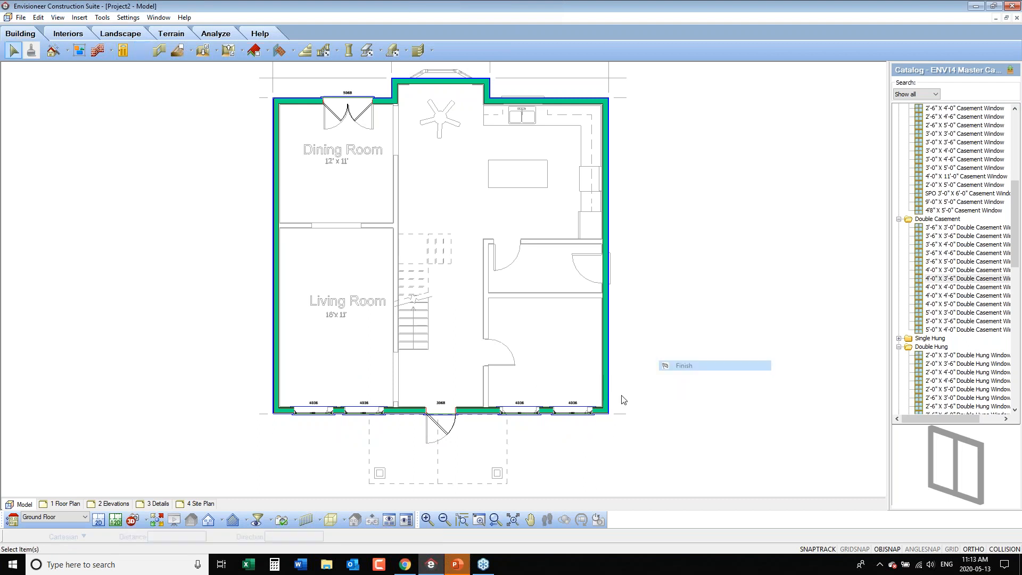
Step: Inspect the quantity settings of the front wall's rightmost window, including the Include in Quantities option, and close them without changes
double_click(581, 418)
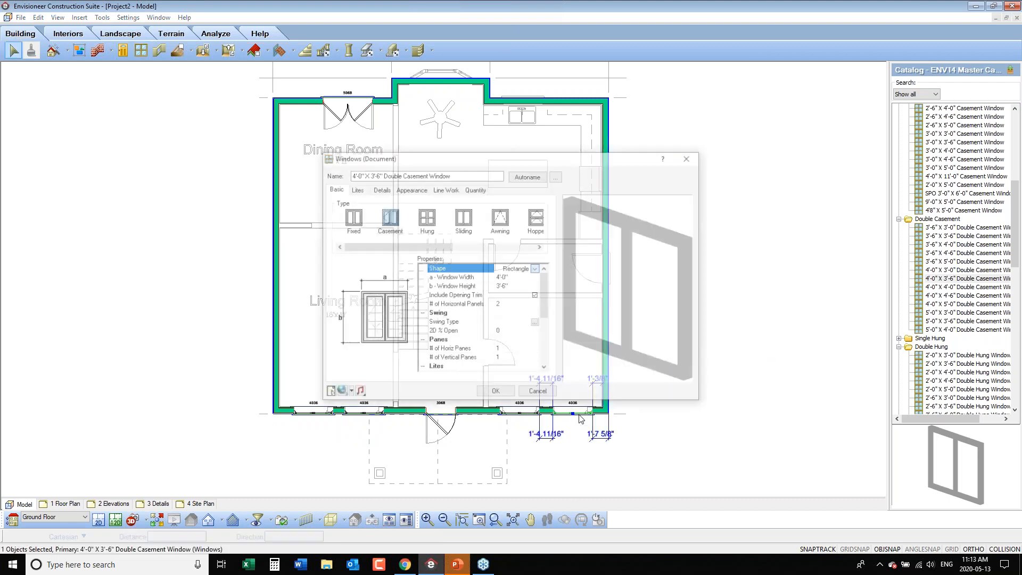
left_click(479, 192)
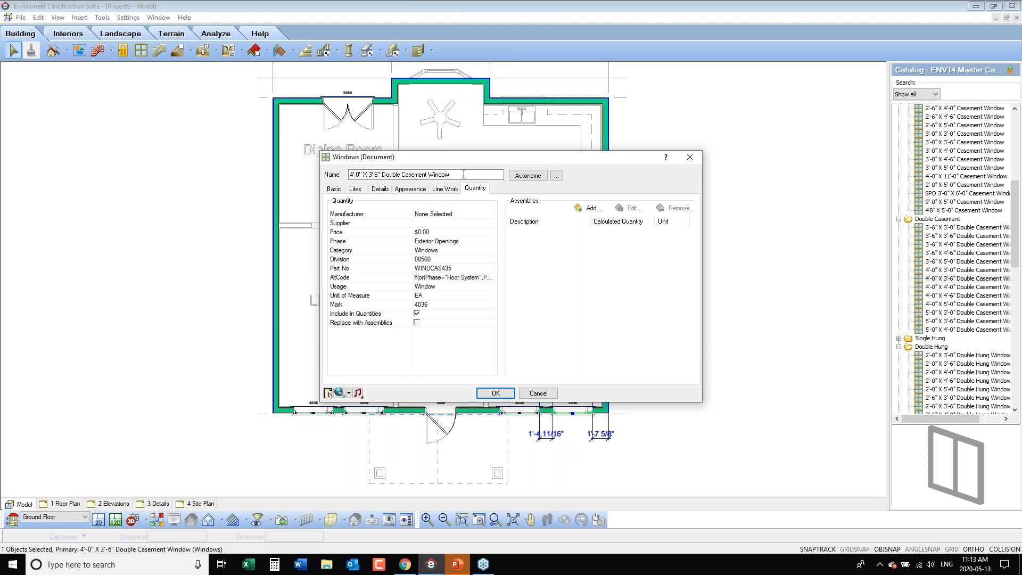
left_click(418, 314)
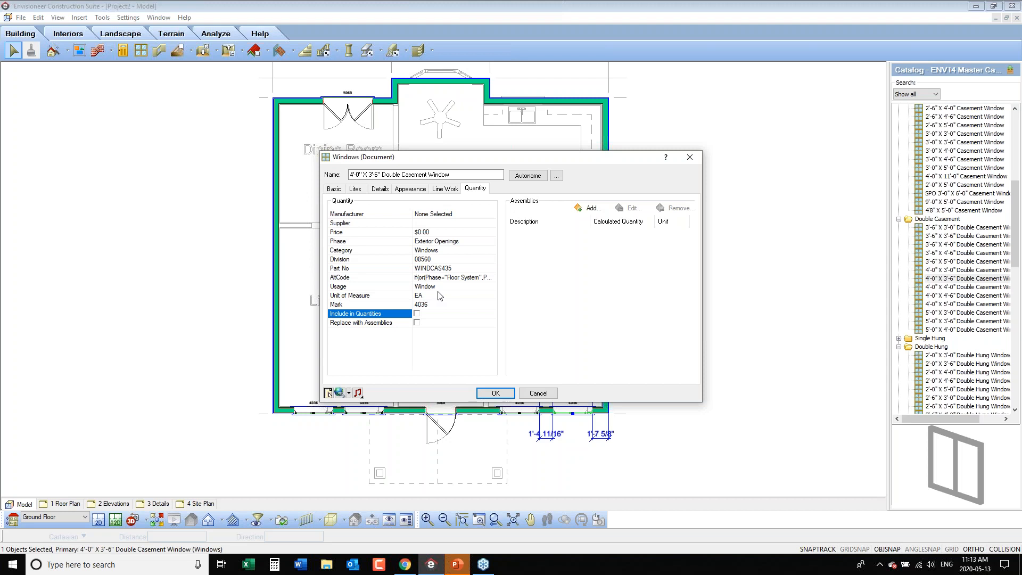
left_click(417, 314)
left_click(538, 394)
left_click(677, 388)
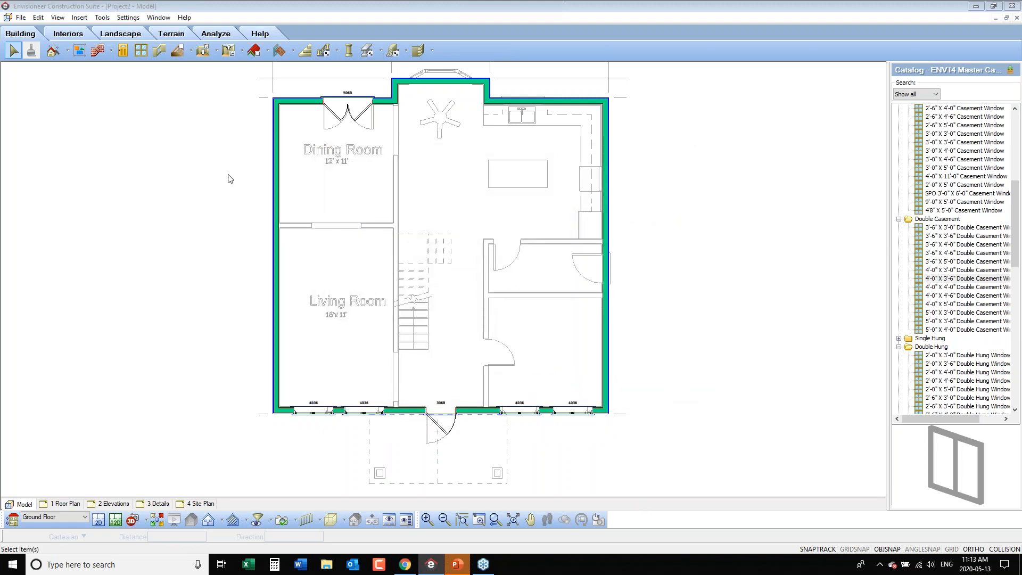
Step: Generate the project estimate with the added doors and windows, enlarge the report, and examine the header and cripple stud entries
left_click(102, 17)
mouse_move(126, 70)
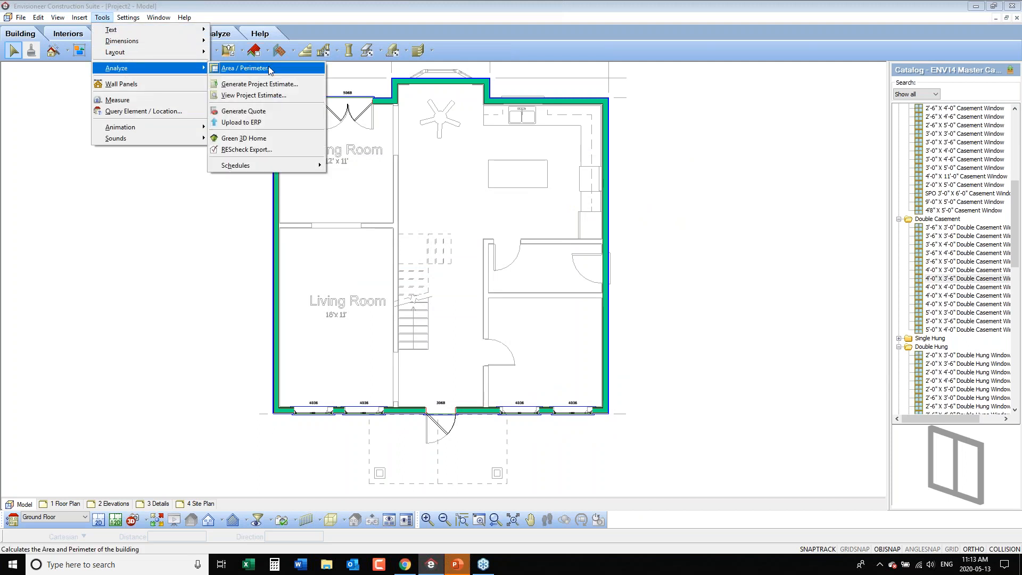
left_click(271, 85)
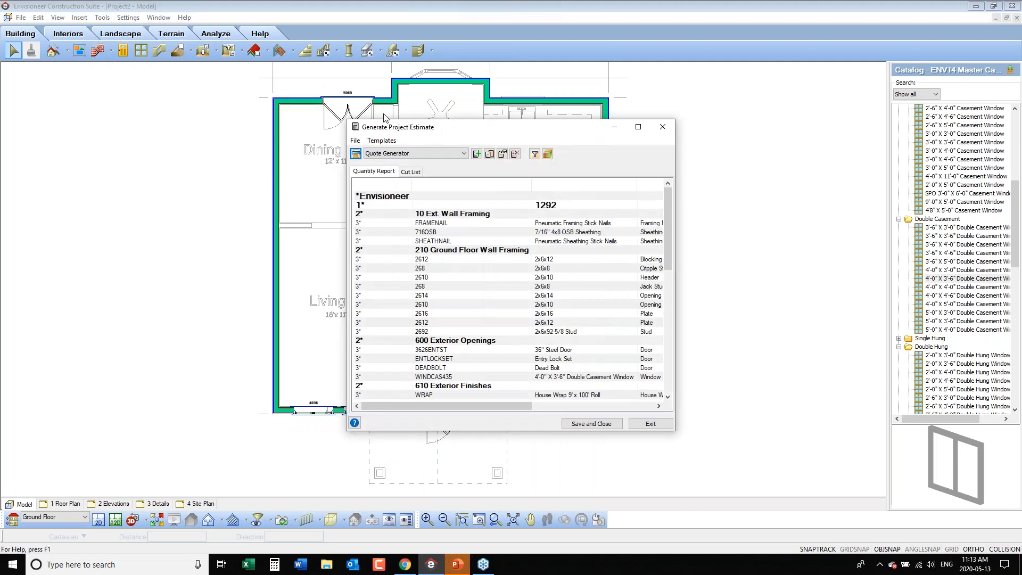
left_click(639, 127)
left_click_drag(661, 62, 319, 89)
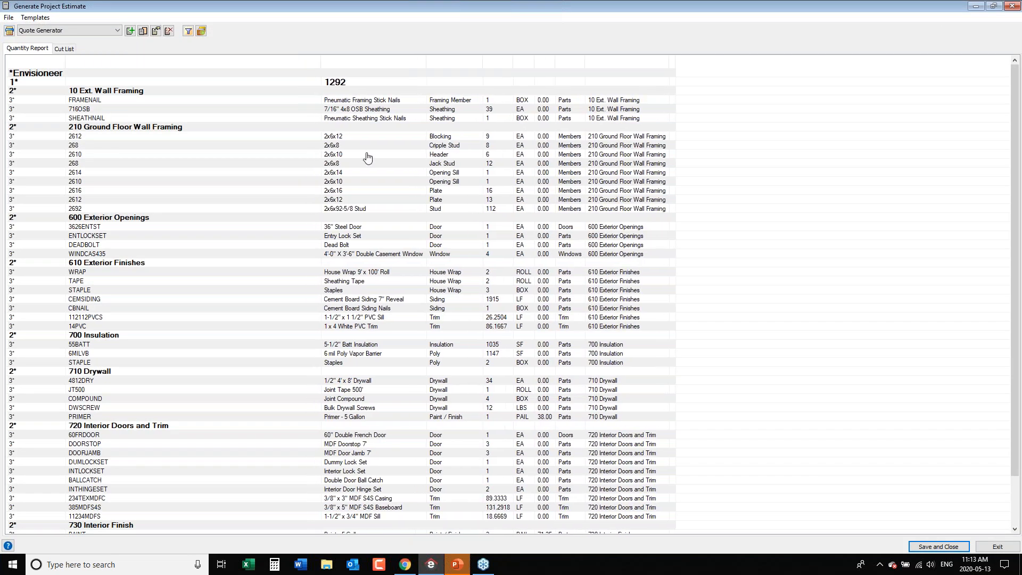
left_click(462, 154)
left_click(465, 146)
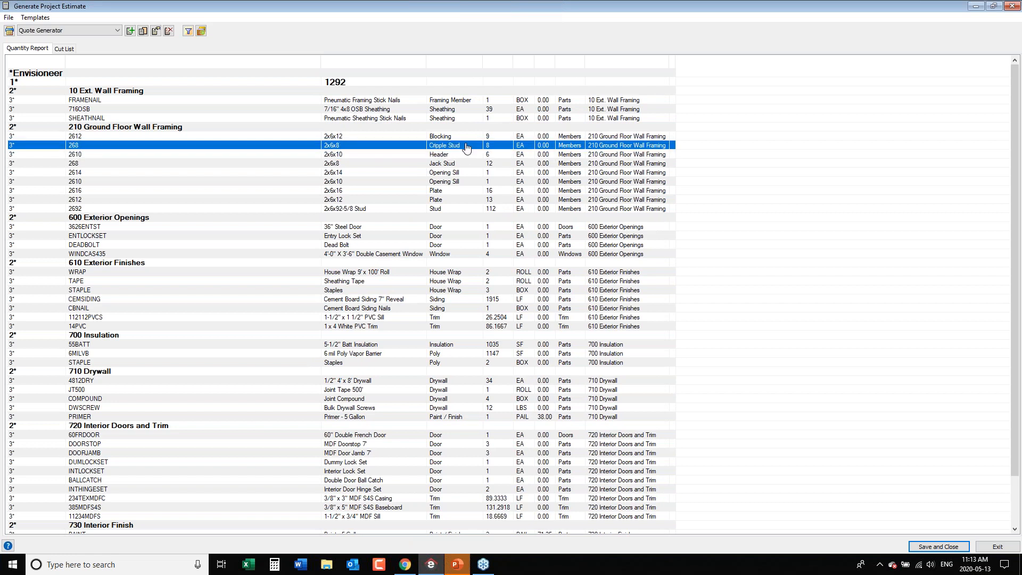
Step: Examine the jack stud, opening sill, interior door, doorstop and lock set entries in the quantity report, and close it
left_click(466, 162)
left_click(470, 173)
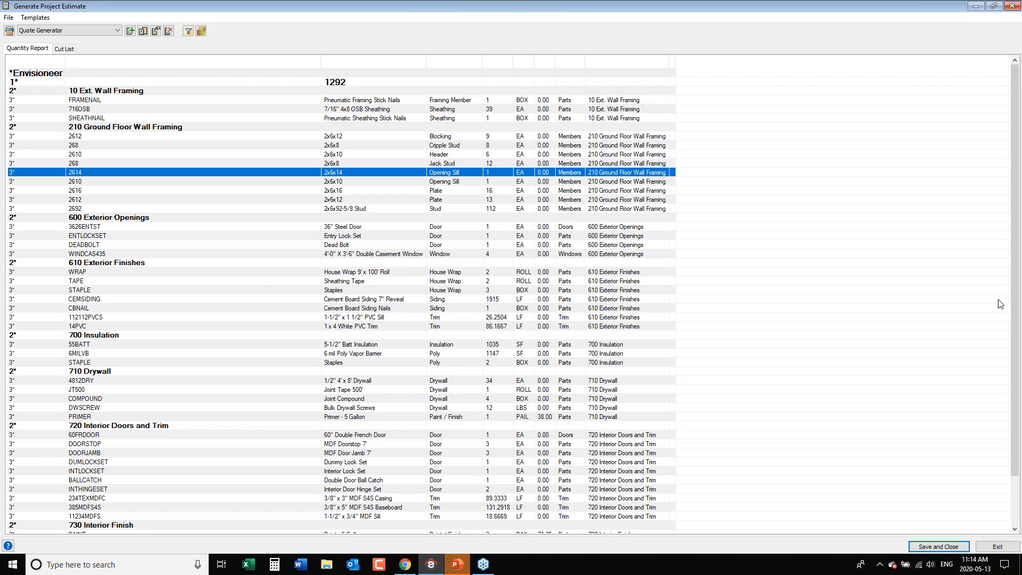
left_click_drag(1017, 435, 1016, 489)
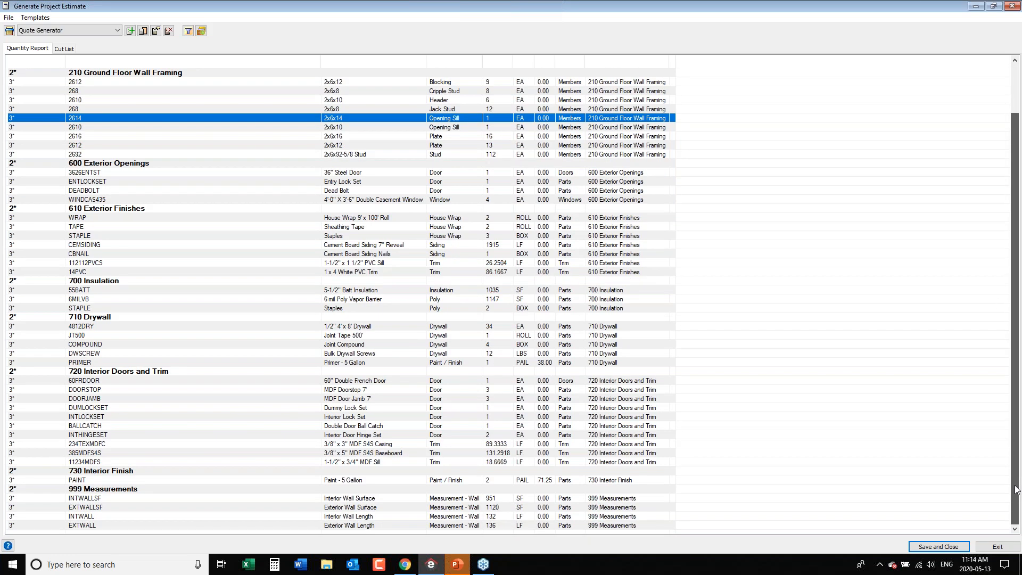
left_click(163, 376)
left_click(412, 382)
left_click(408, 389)
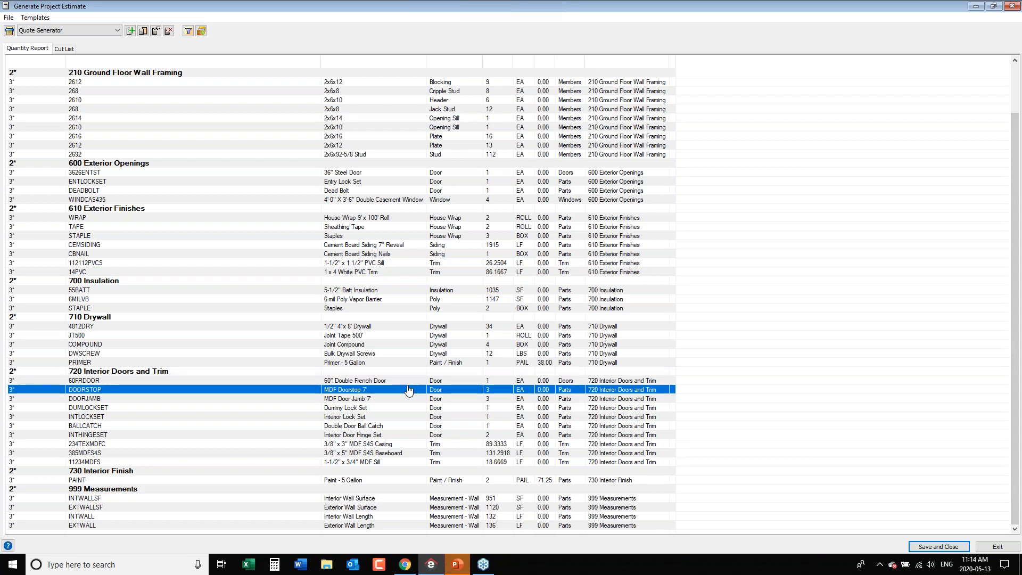
left_click(404, 408)
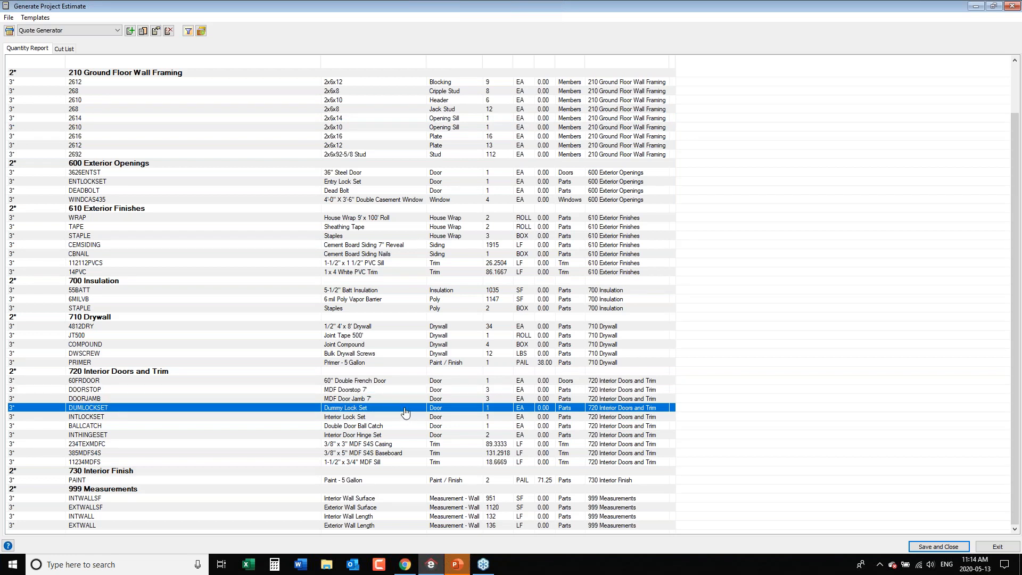
left_click(405, 418)
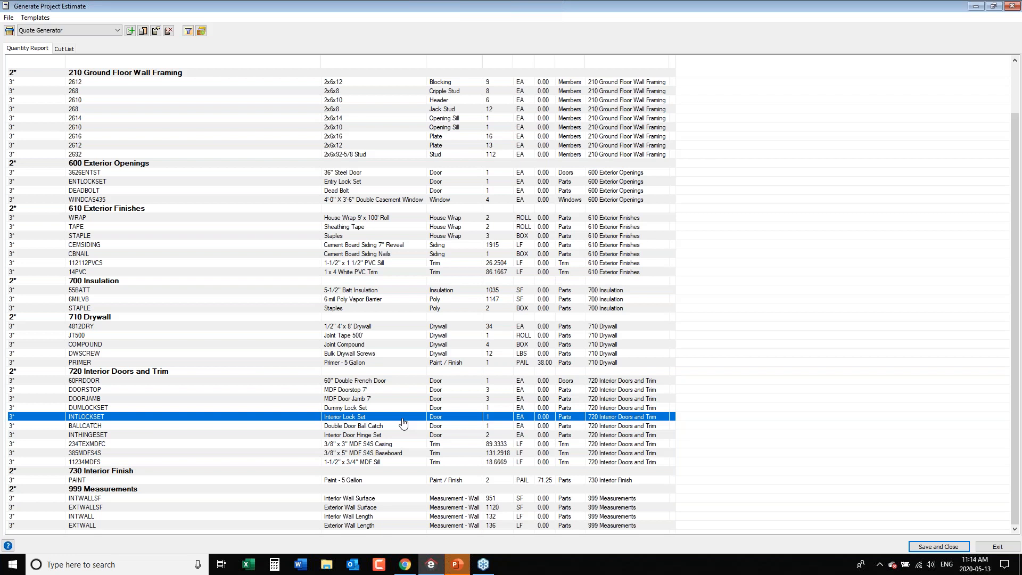
left_click(1011, 5)
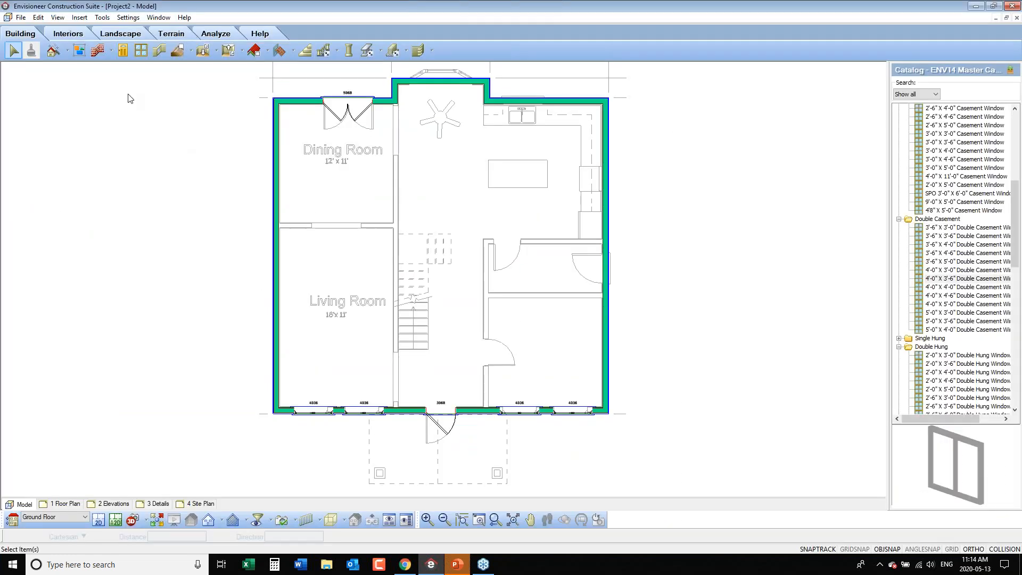
Step: Draw a 2x6 Interior Wall - Load Bearing from the rear exterior wall to the front wall along the dining and living rooms' traced inner side
left_click(97, 50)
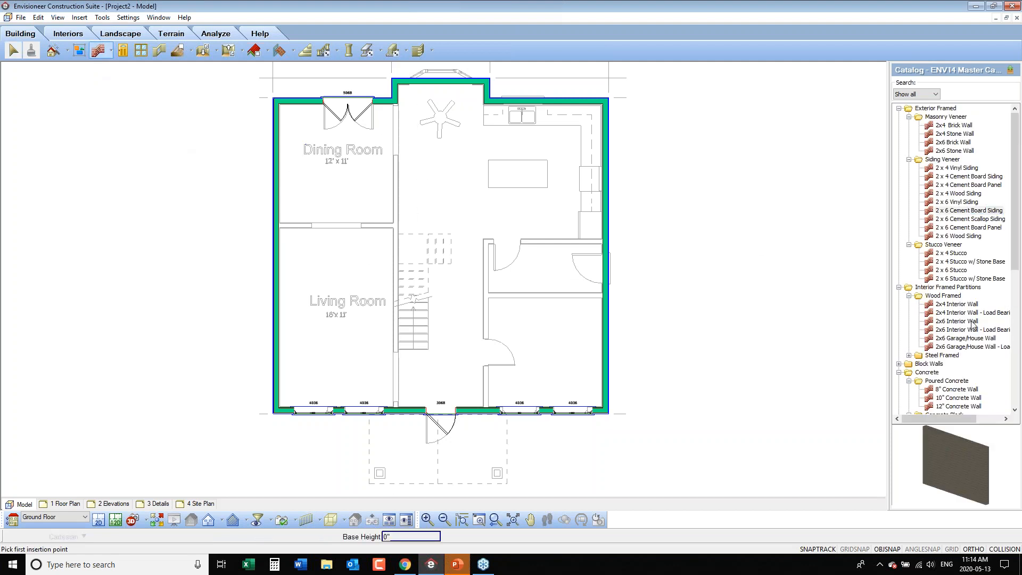
left_click(957, 304)
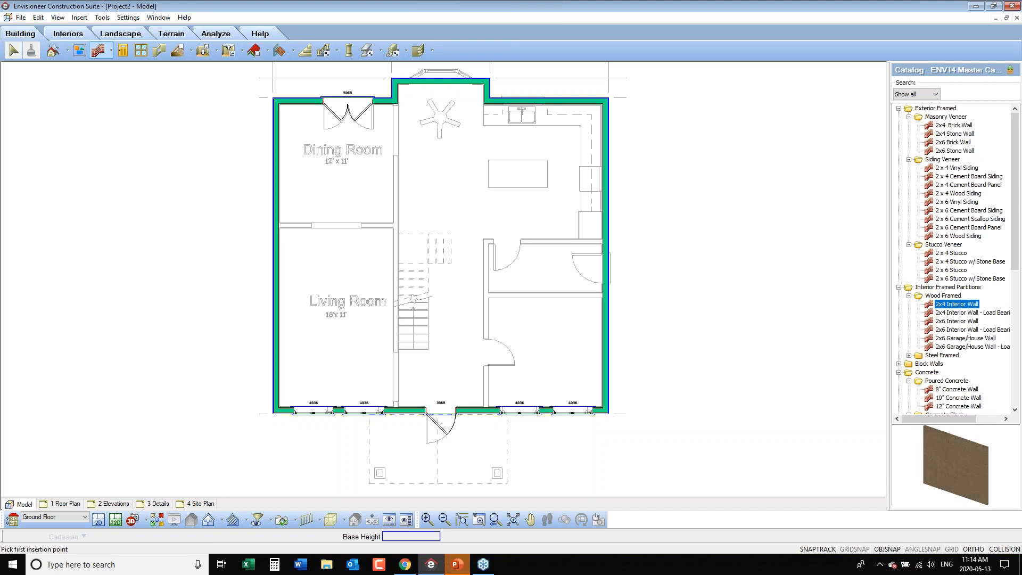
left_click(958, 330)
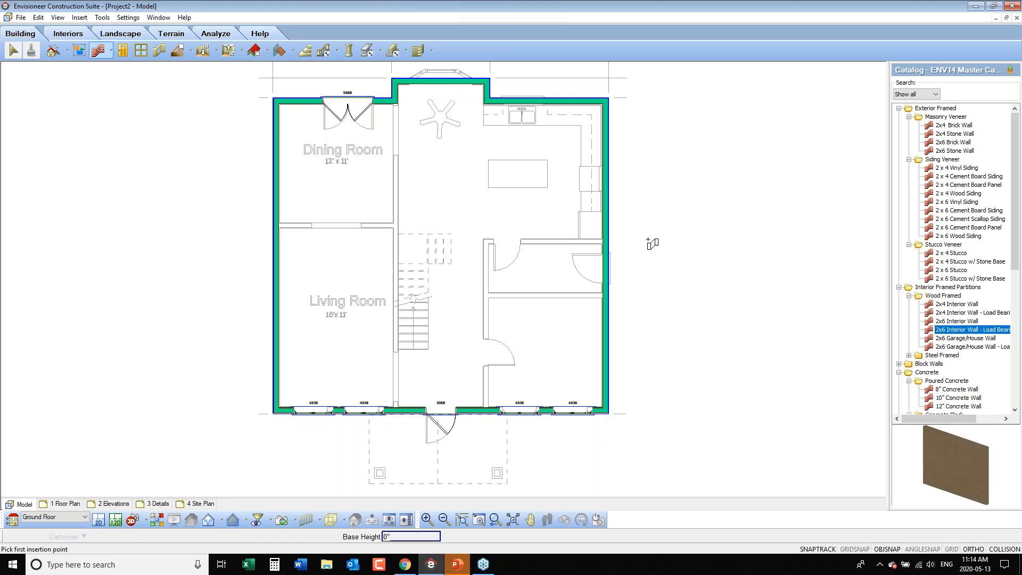
left_click(398, 99)
left_click(398, 408)
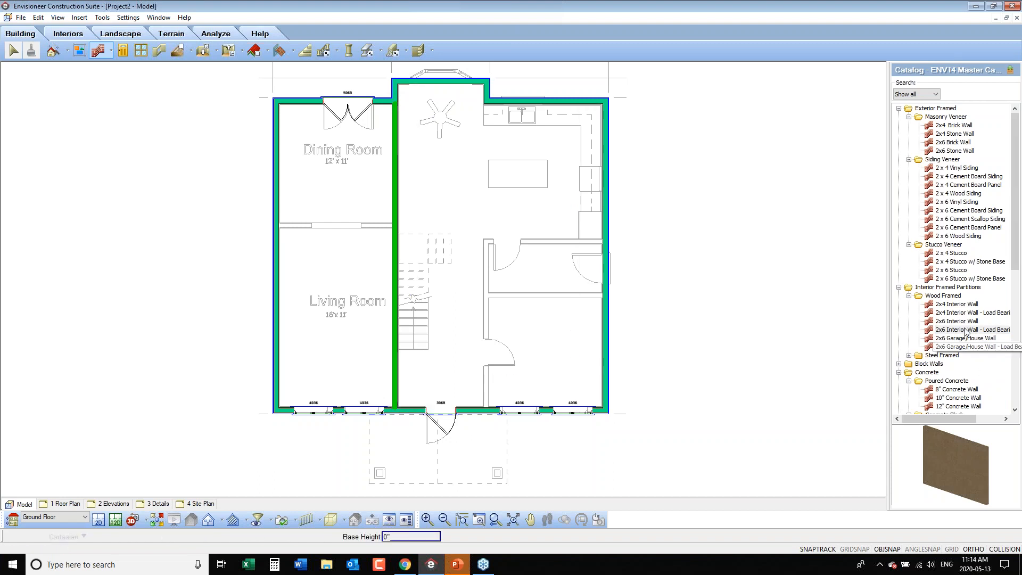
Step: Draw a 2x4 Interior Wall between the dining room and living room, from the load-bearing wall to the exterior side wall
left_click(949, 305)
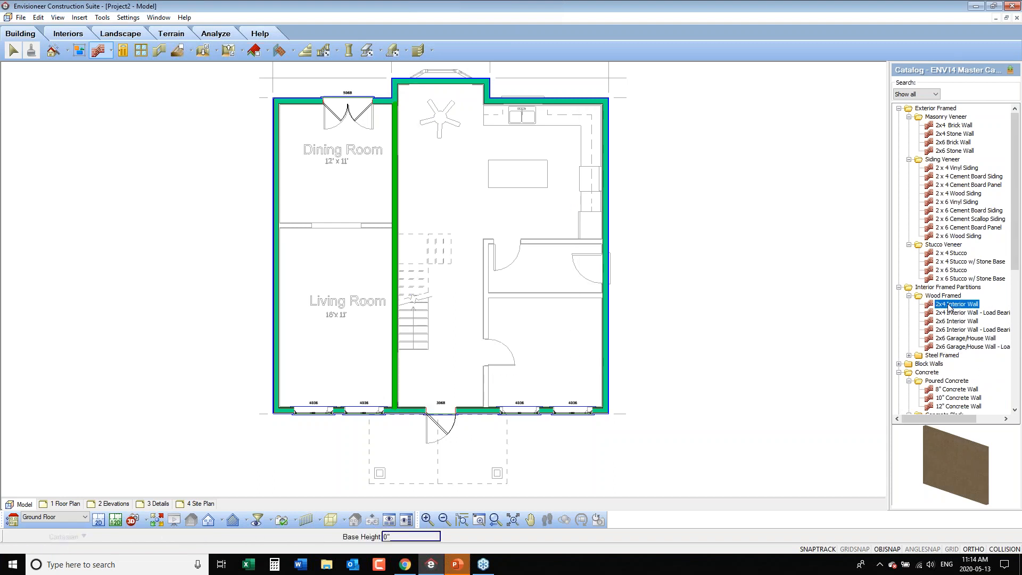
left_click(396, 225)
left_click(275, 239)
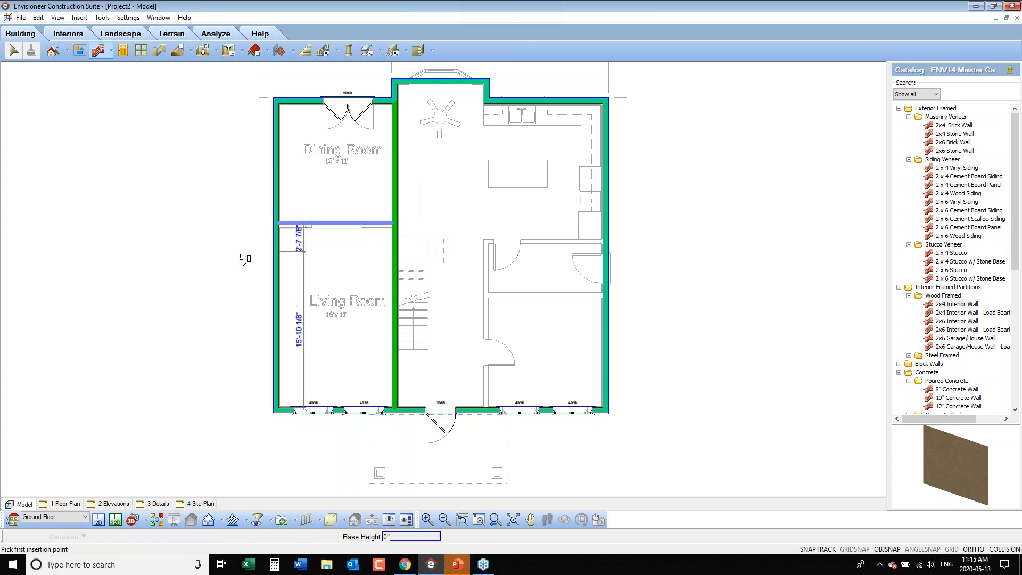
right_click(222, 252)
left_click(236, 254)
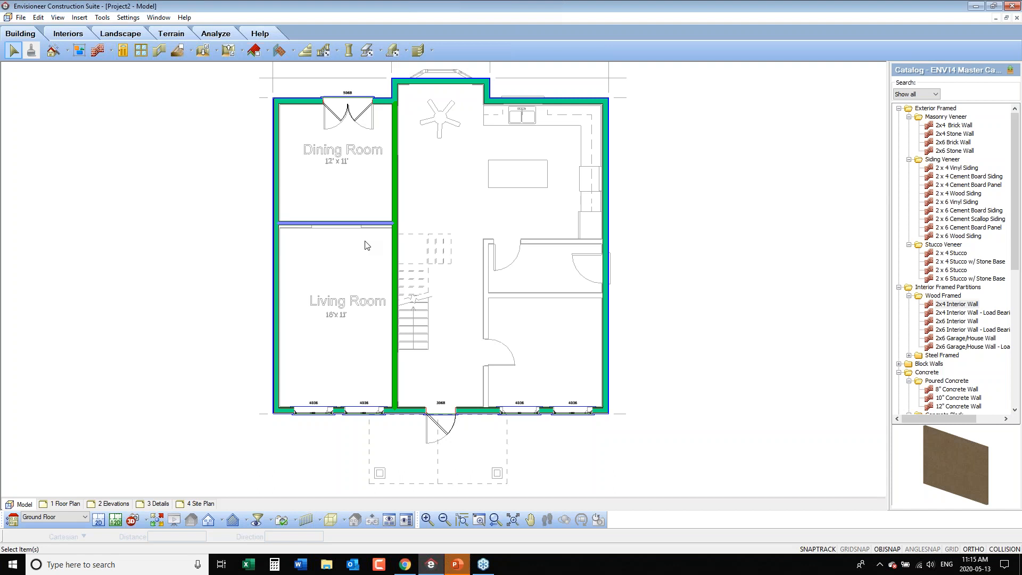
Step: Set the distance from the rear exterior wall to the dining/living room partition to 12'-0"
left_click(336, 223)
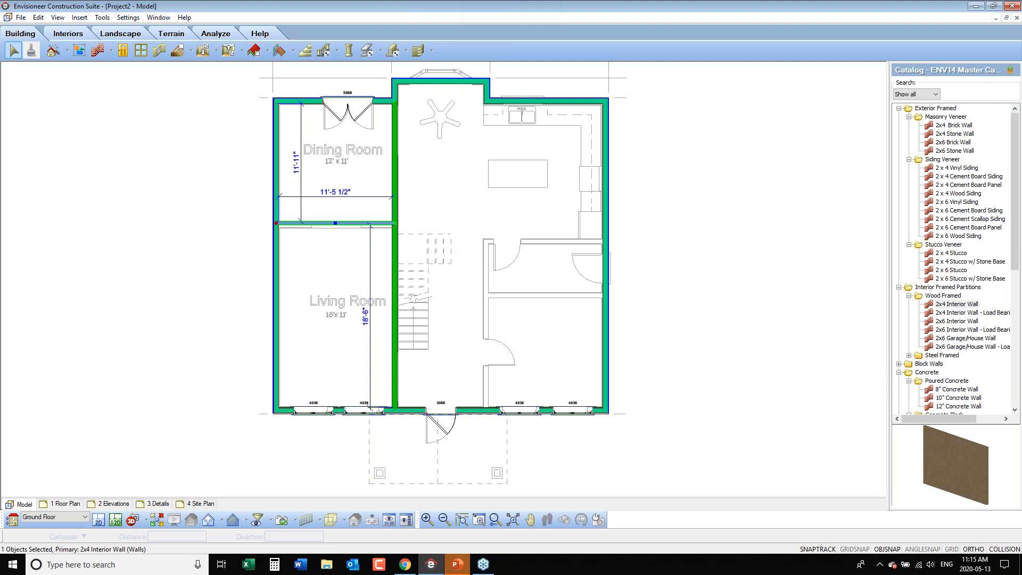
left_click(306, 174)
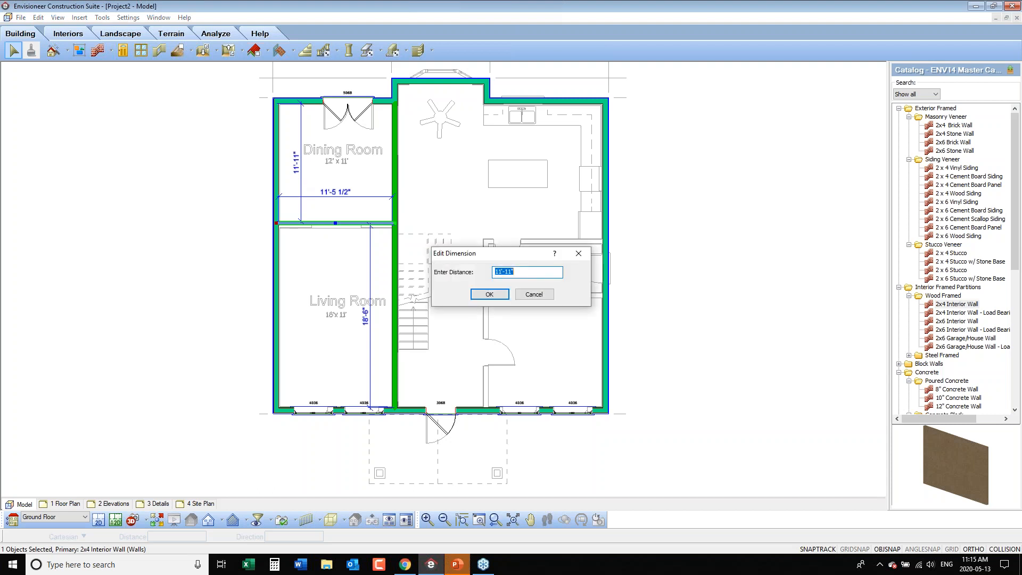
type("12")
left_click(496, 296)
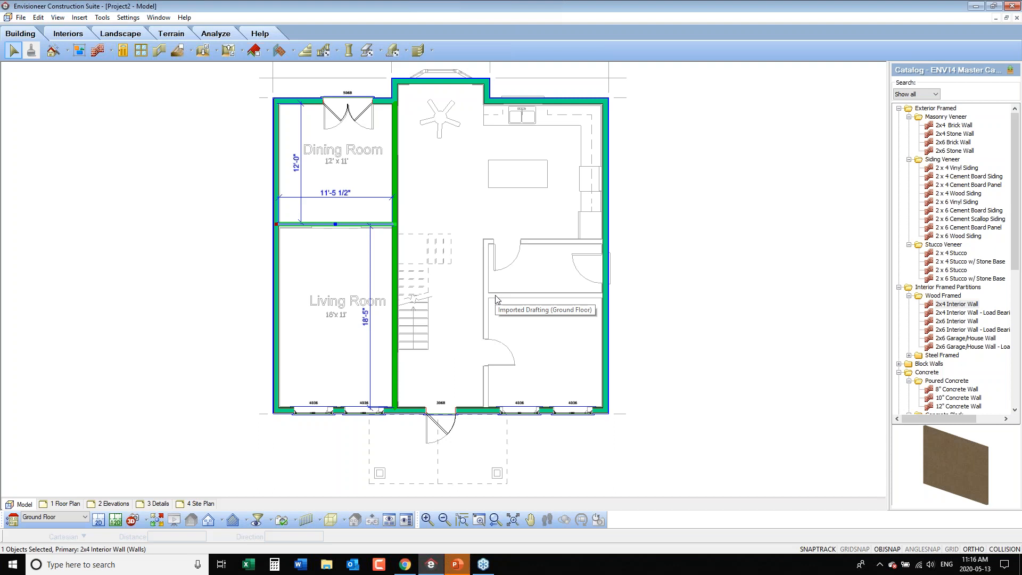
Step: Insert a 3'-0" X 6'-8" Rectangular Opening in the dining room's load-bearing wall and a 5'-0" X 6'-8" one in the dining/living room partition
left_click(159, 51)
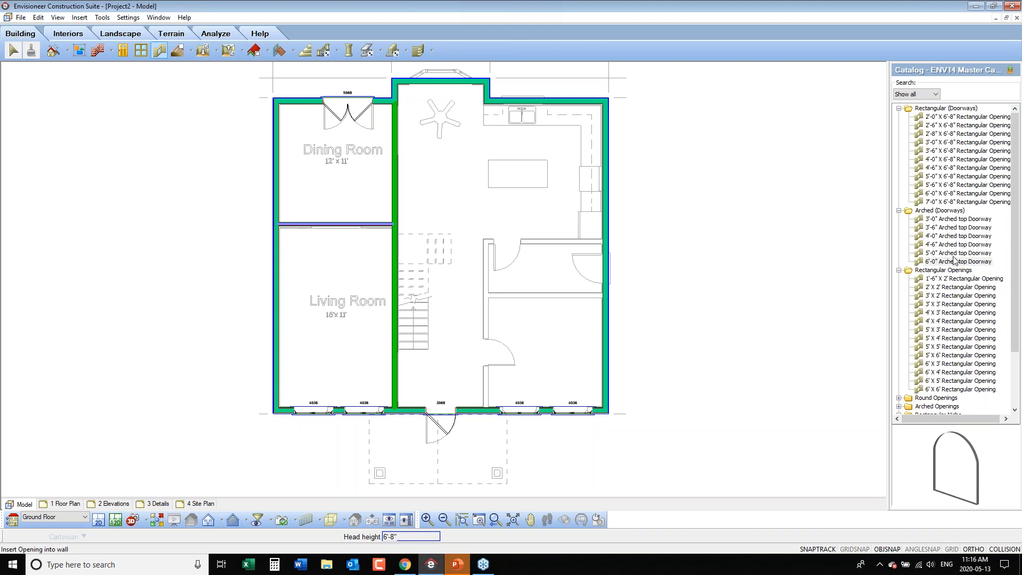
left_click(943, 142)
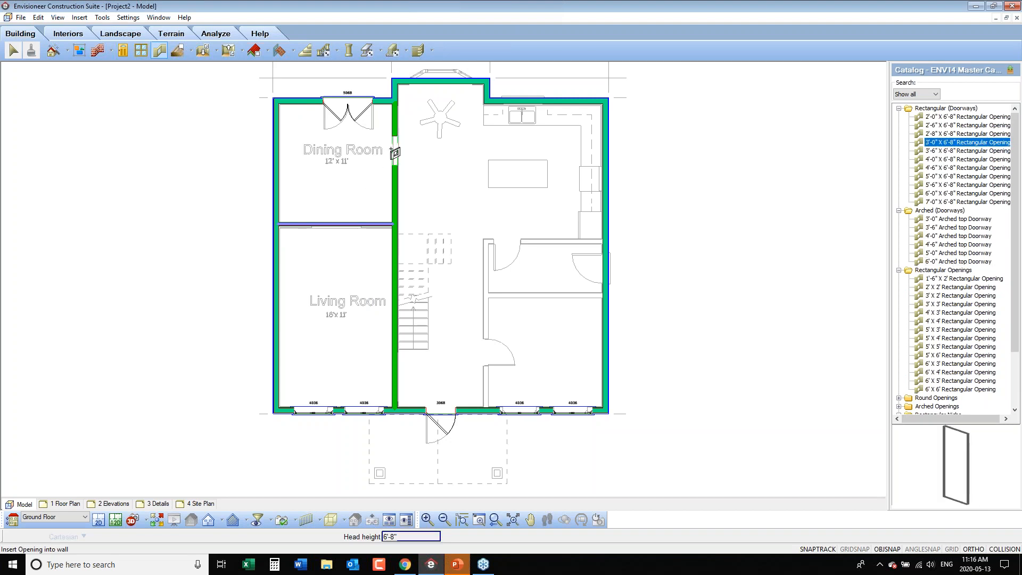
left_click(398, 131)
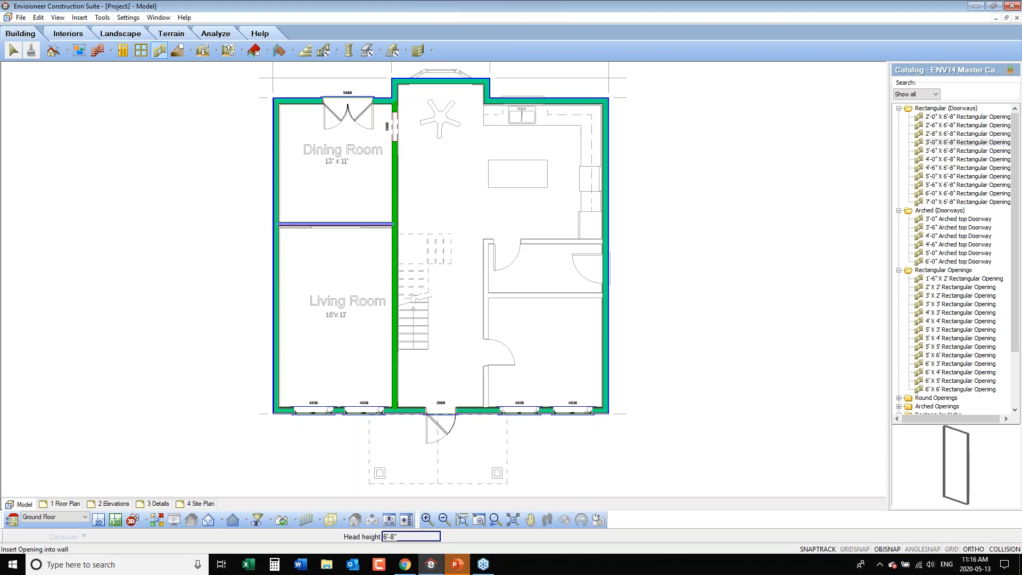
left_click(953, 176)
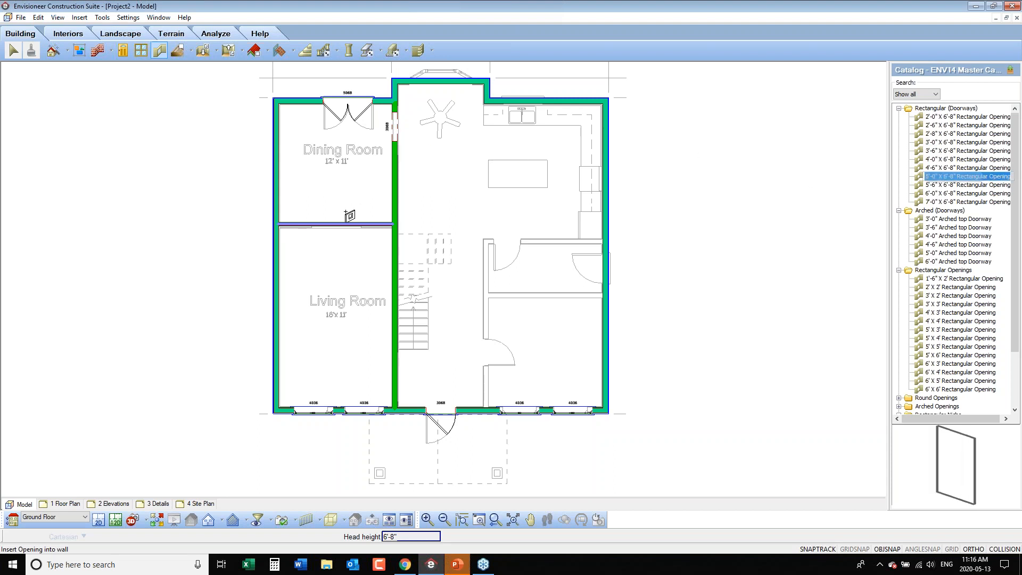
left_click(337, 224)
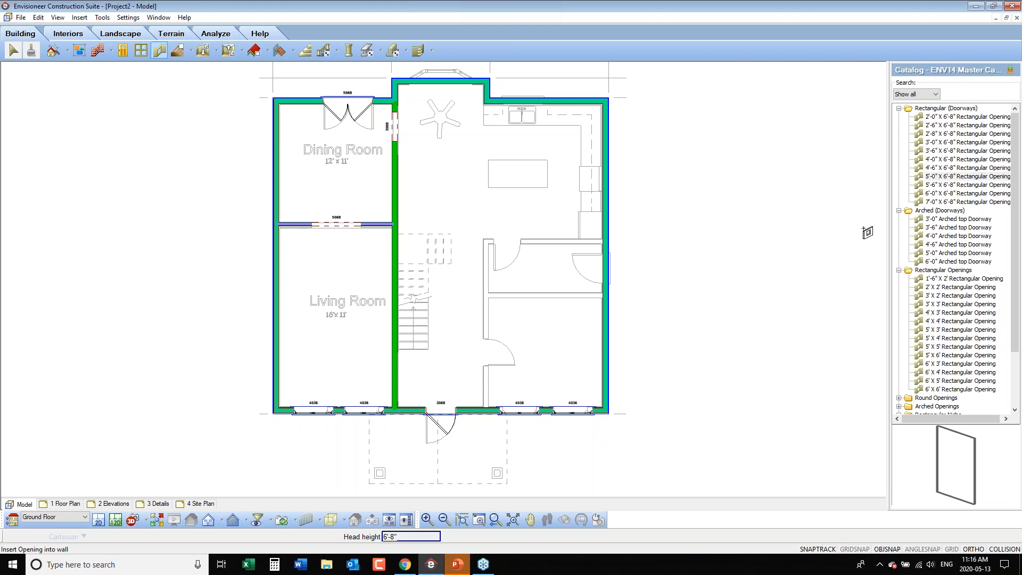
Step: Insert a 3'-0" X 6'-8" Rectangular Opening in the load-bearing wall near the front of the living room
left_click(956, 142)
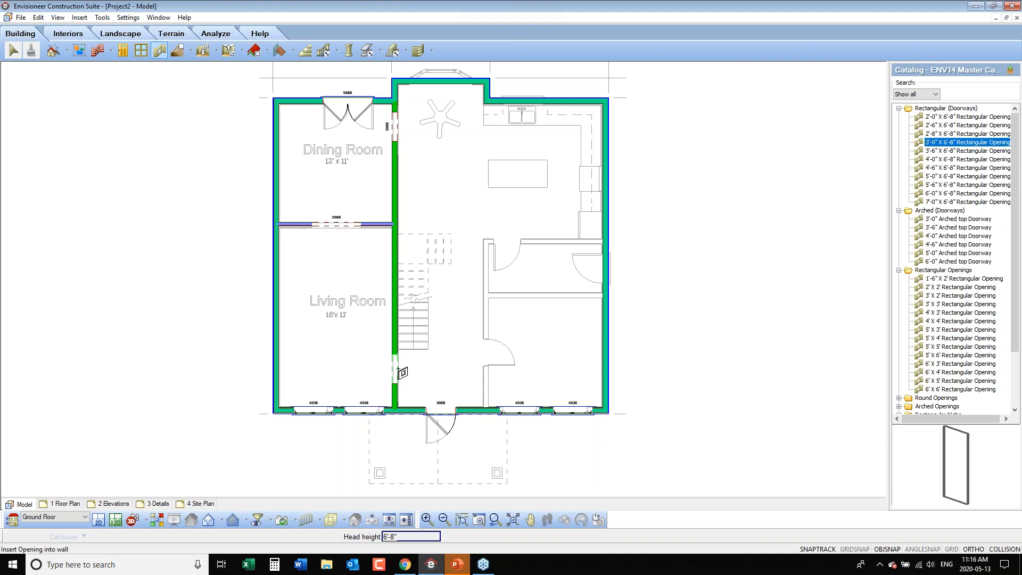
left_click(396, 375)
right_click(652, 317)
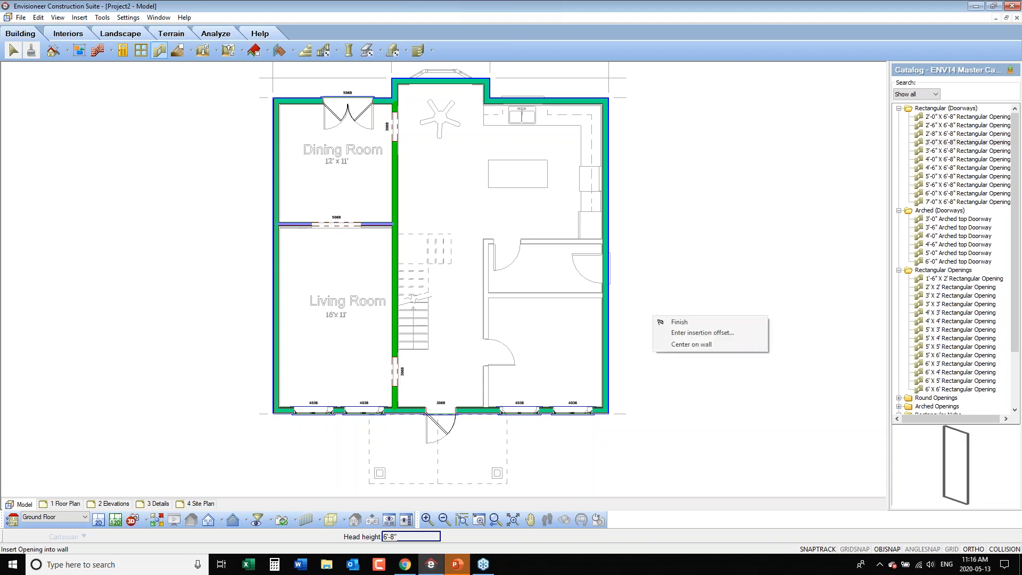
left_click(665, 323)
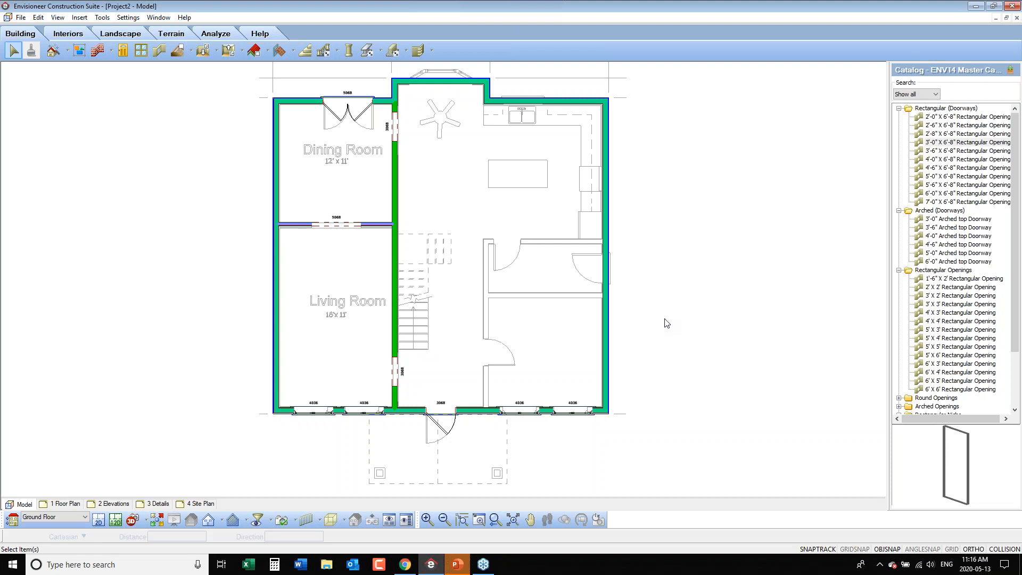
Step: Open the catalog properties of the 2x12 Floor System w/ 3/4" OSB and examine its joist direction, spacing, and bearing style and distance
left_click(178, 51)
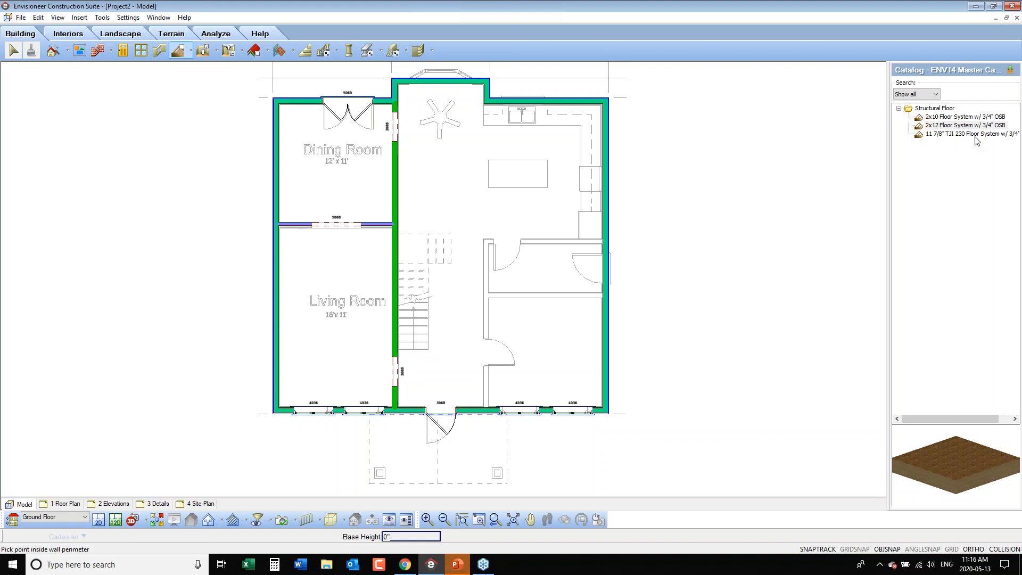
left_click(945, 125)
double_click(931, 126)
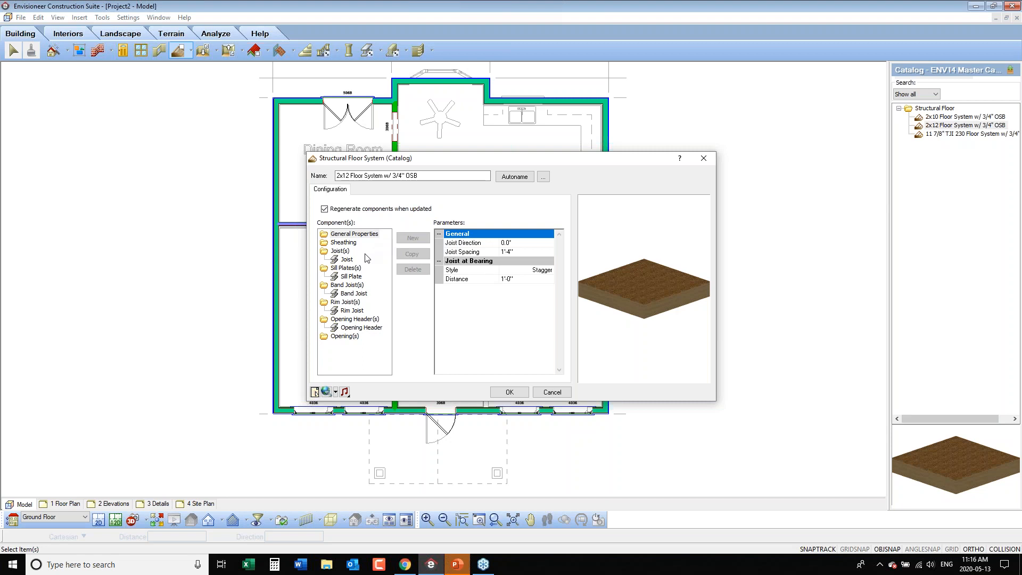
left_click(359, 237)
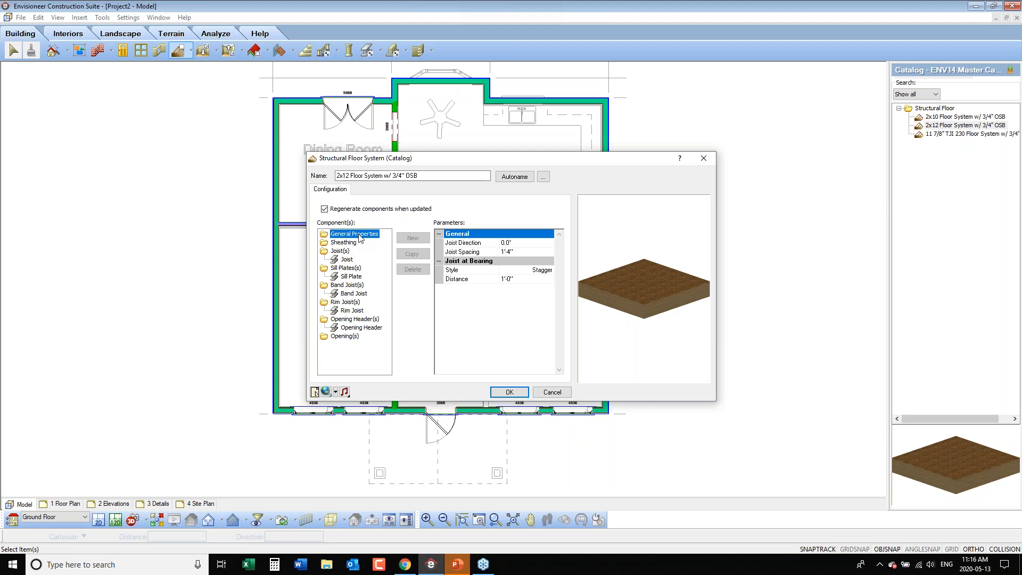
left_click(516, 253)
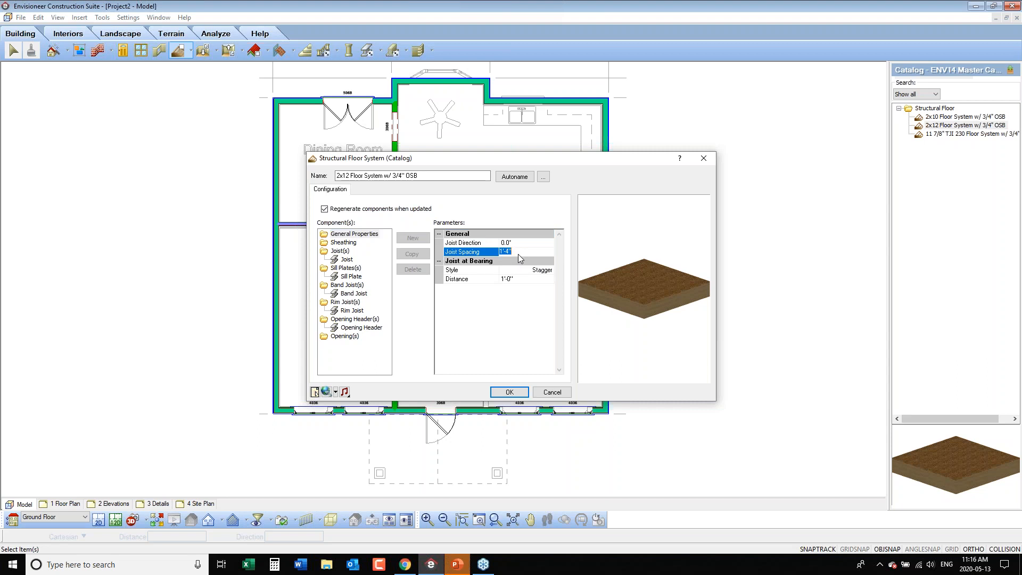
left_click(519, 244)
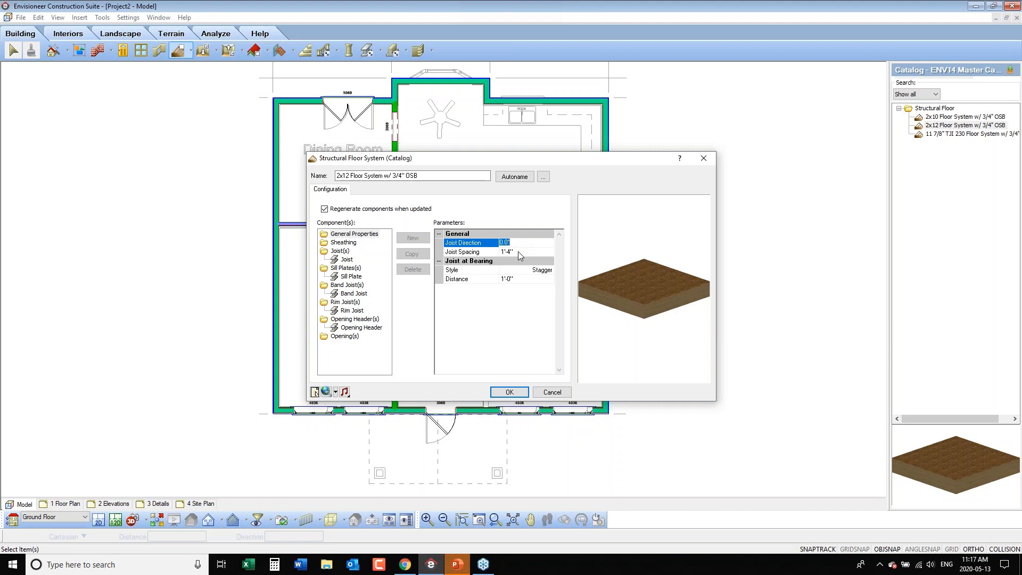
left_click(524, 271)
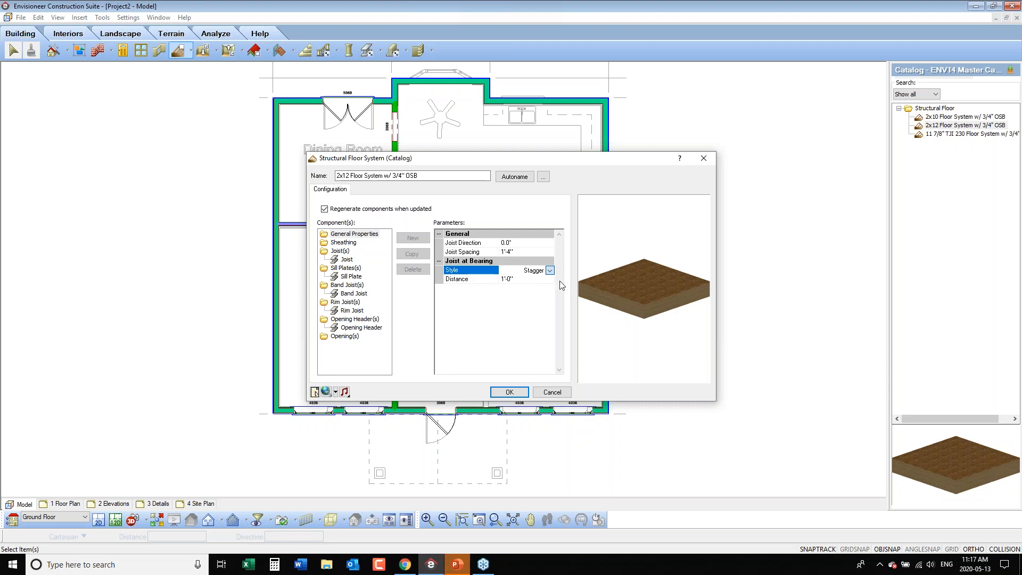
left_click(550, 271)
left_click(490, 280)
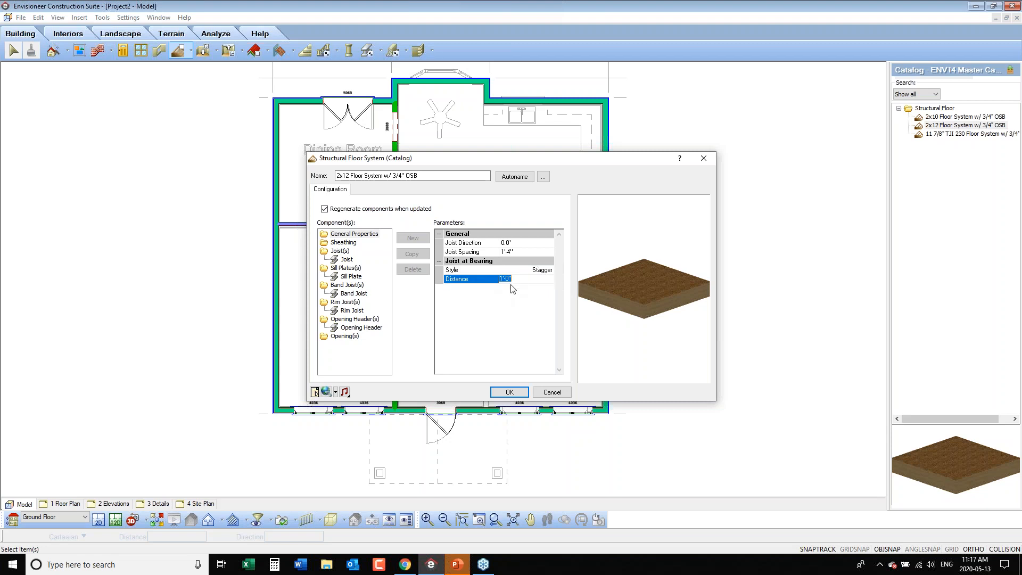
left_click(537, 274)
left_click(550, 272)
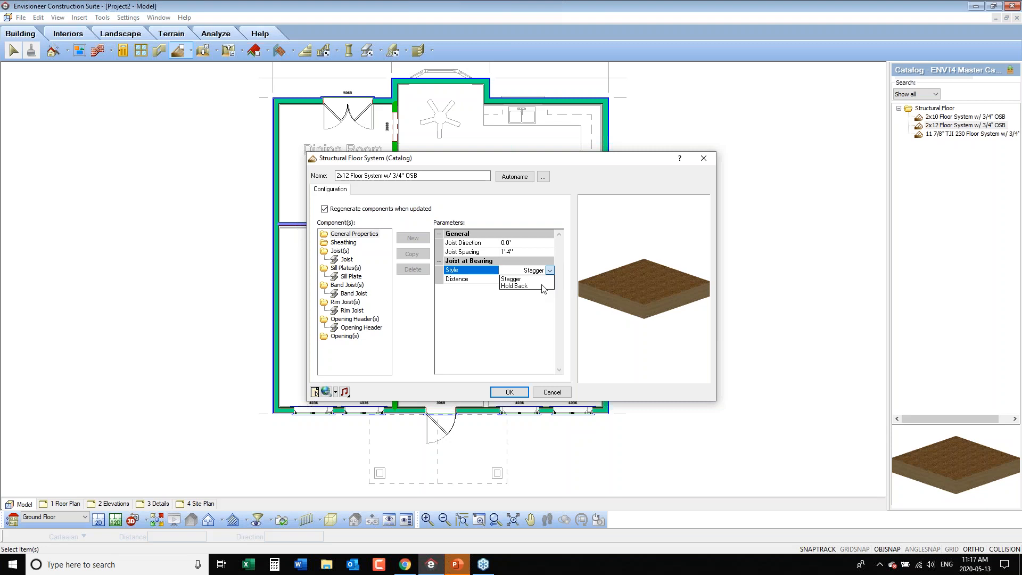
left_click(536, 301)
Step: Examine the floor system's joist, sill plate, band joist, rim joist and opening header members and quantity settings, and accept the properties
left_click(347, 260)
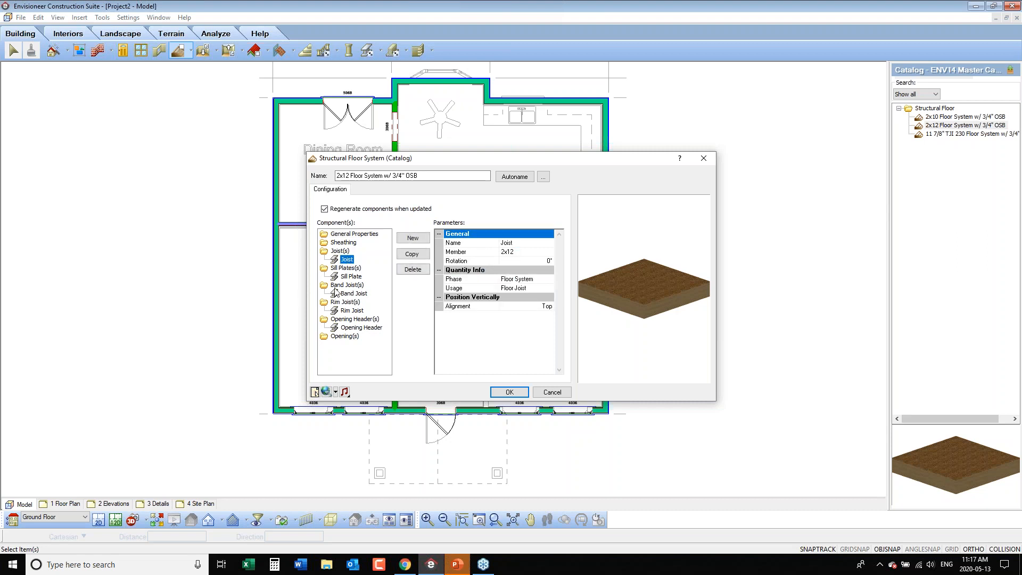
left_click(355, 278)
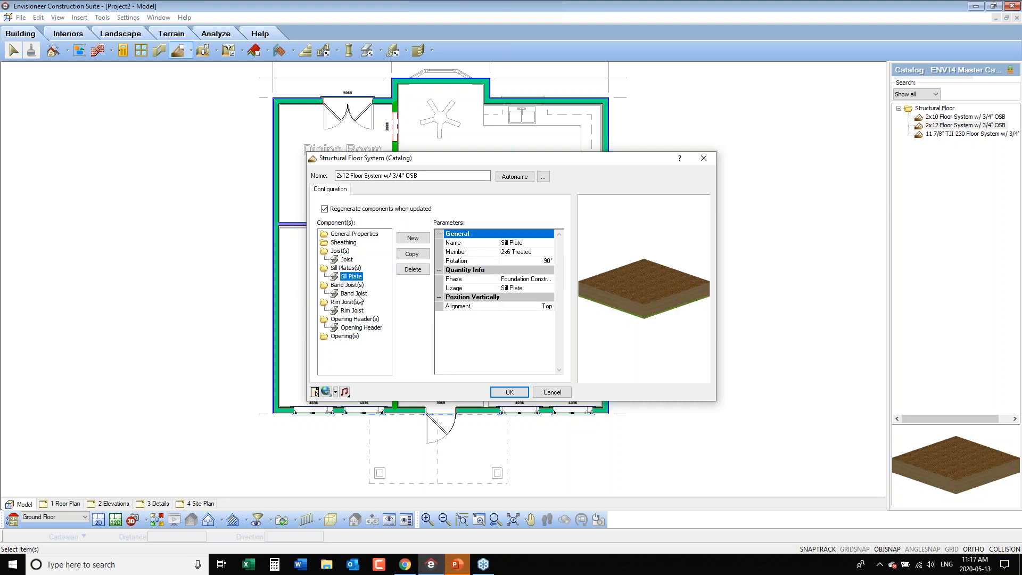
left_click(355, 294)
left_click(359, 311)
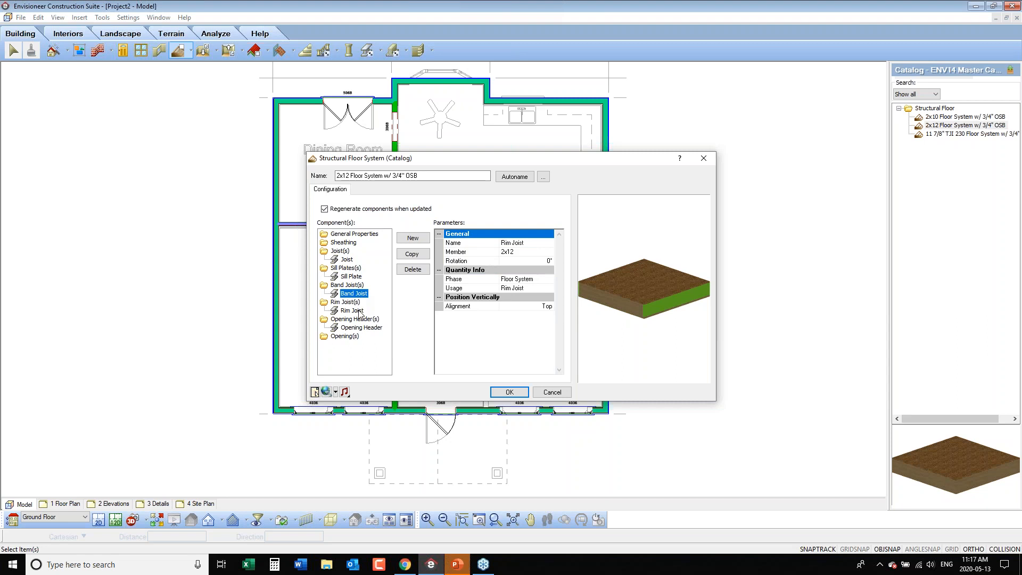
mouse_move(643, 316)
left_mouse_down()
mouse_move(655, 304)
mouse_move(644, 298)
left_mouse_up()
left_click(364, 328)
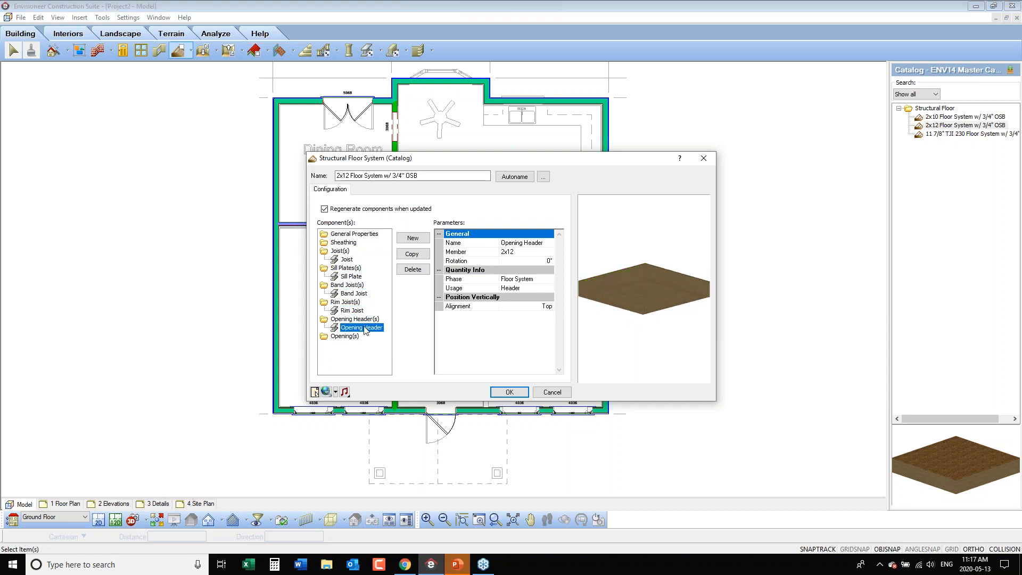
left_click(356, 311)
left_click(350, 294)
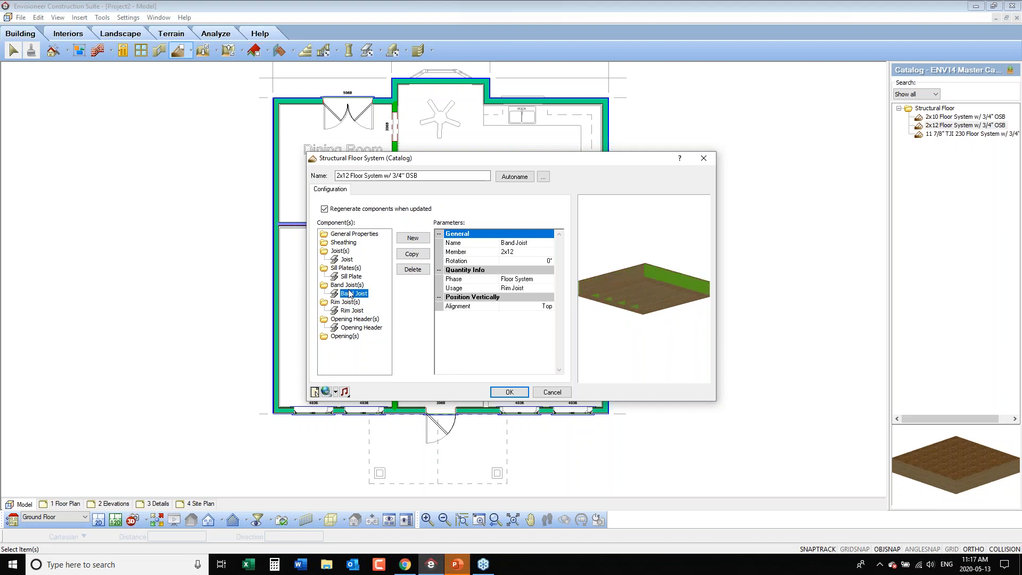
left_click(348, 277)
left_click(346, 261)
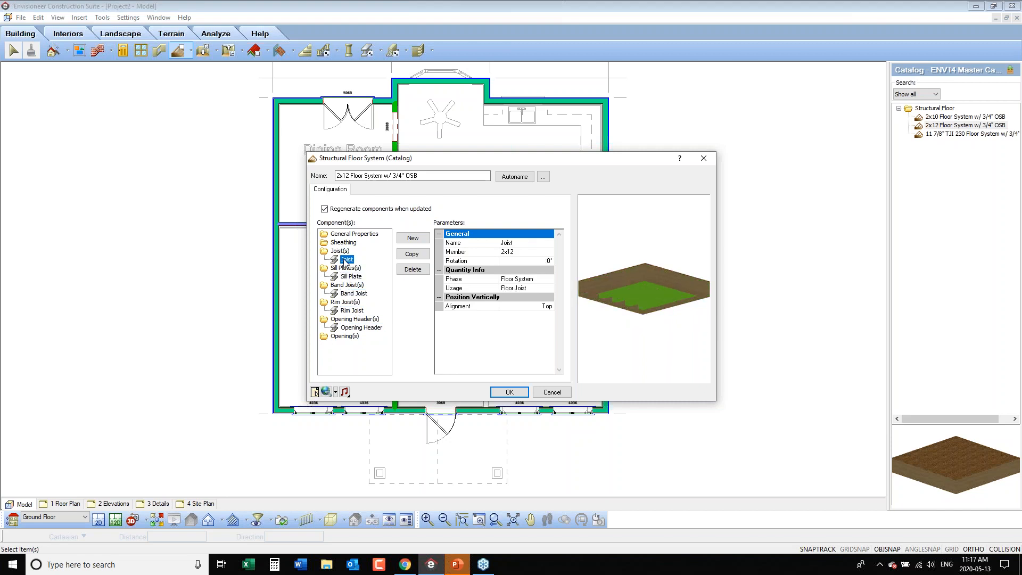
left_click(508, 392)
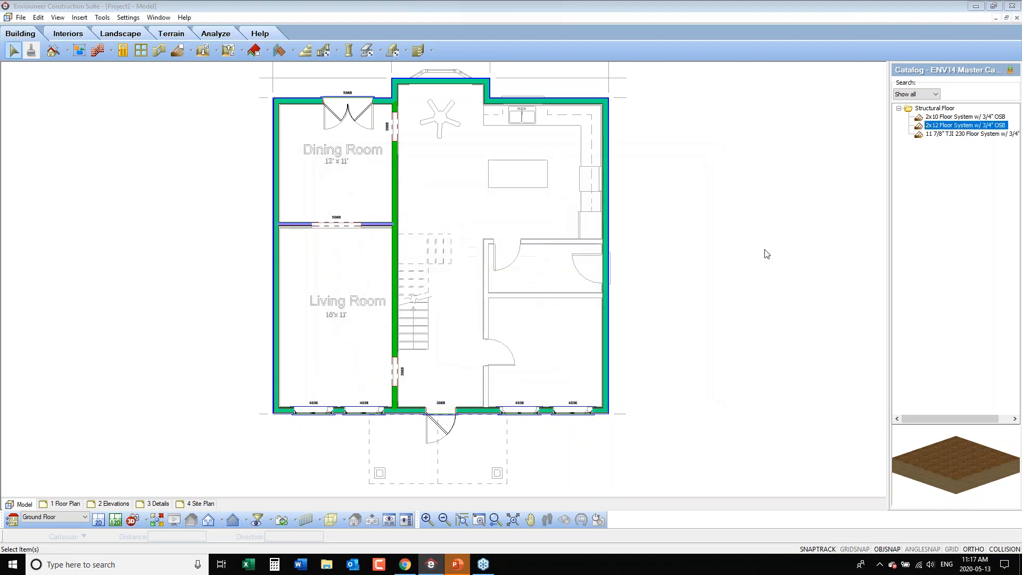
Step: Insert the 2x12 Floor System w/ 3/4" OSB across the ground floor and add a bearing line along the load-bearing wall from rear to front
left_click(964, 126)
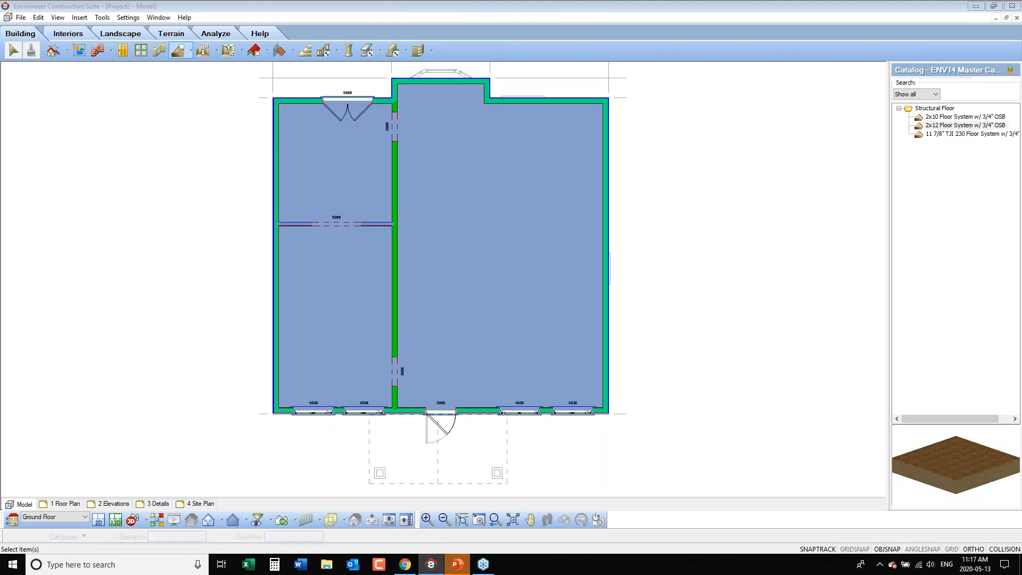
left_click(472, 190)
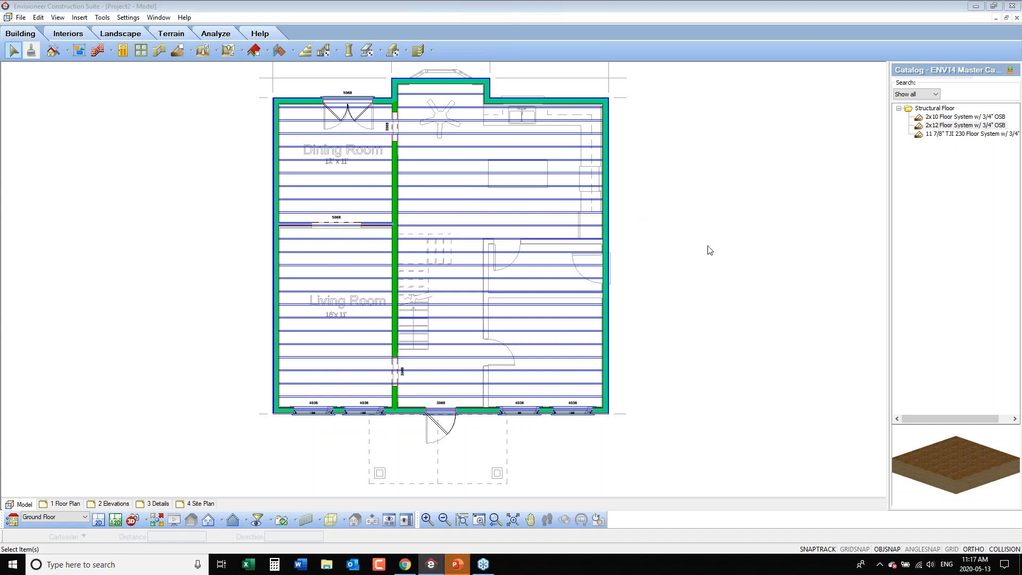
left_click(607, 216)
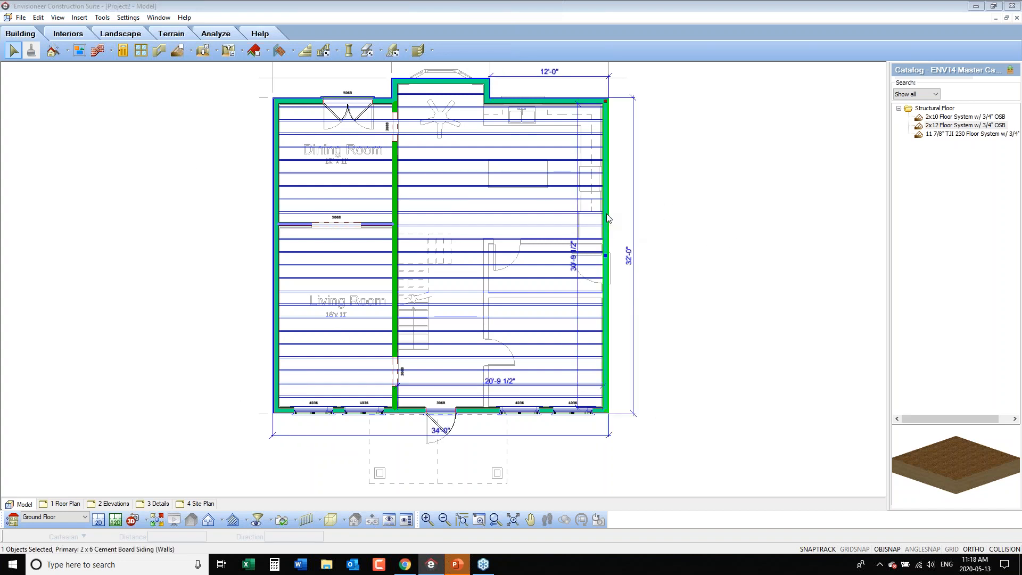
left_click(607, 214)
left_click(609, 219)
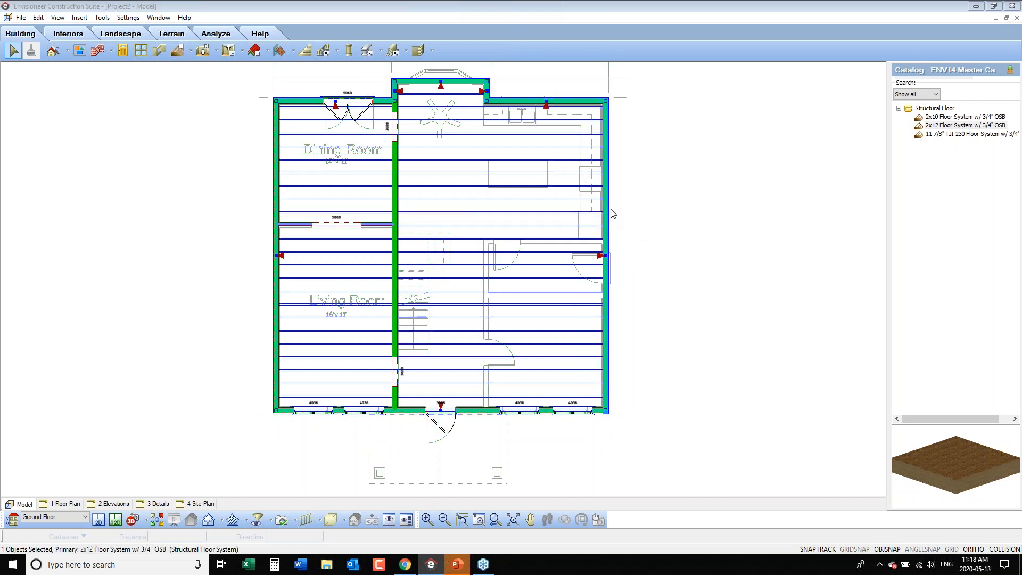
right_click(631, 185)
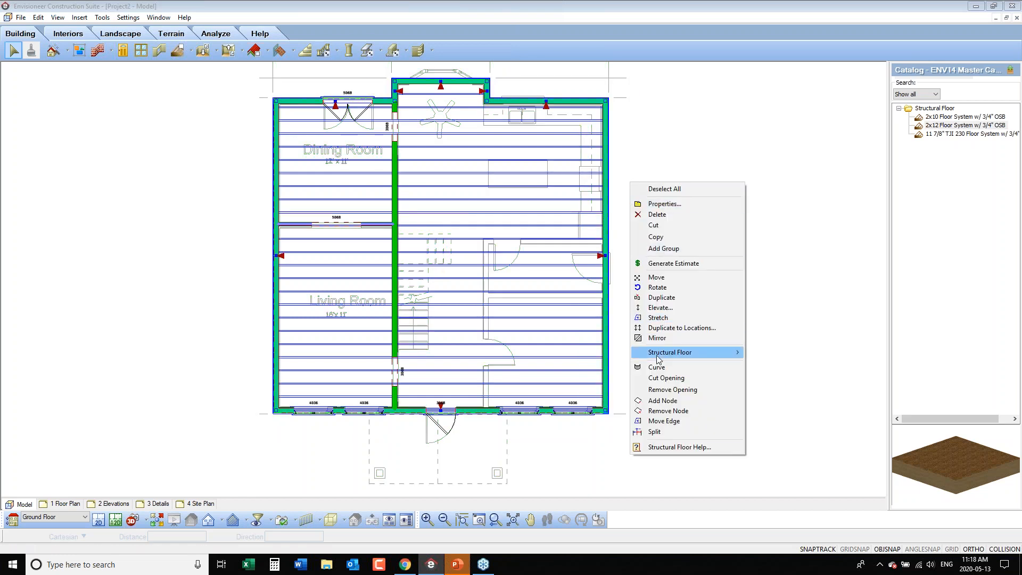
mouse_move(658, 356)
left_click(790, 363)
left_click(395, 101)
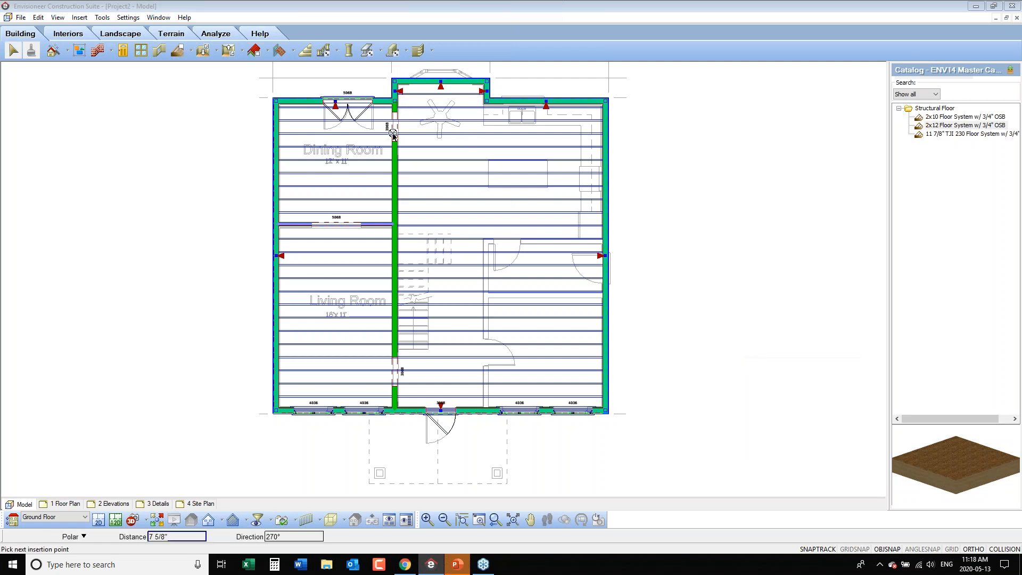
left_click(394, 411)
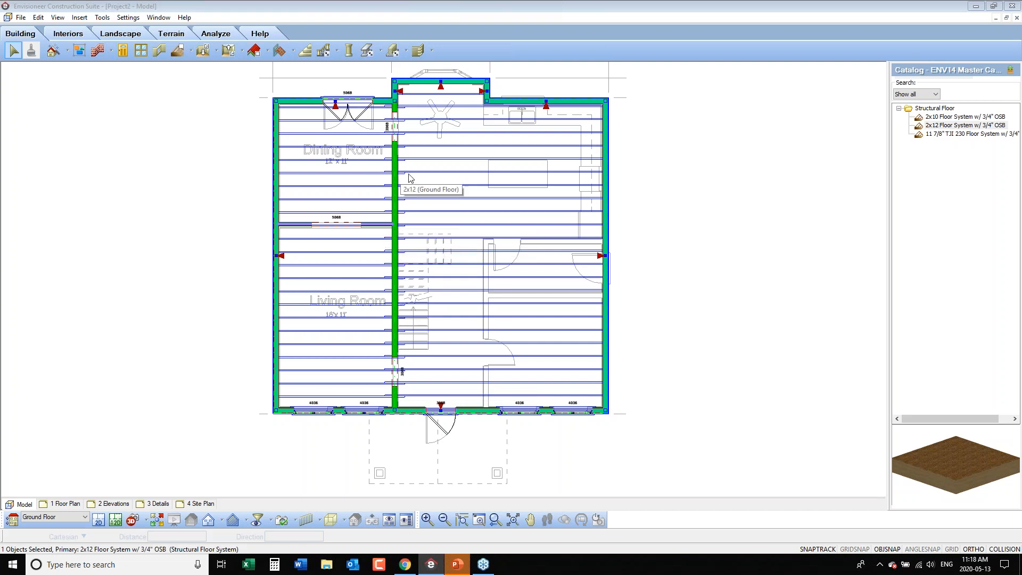
Step: Insert a second floor bearing line from the inside corner of the kitchen's rear bump-out straight to the front exterior wall
right_click(629, 170)
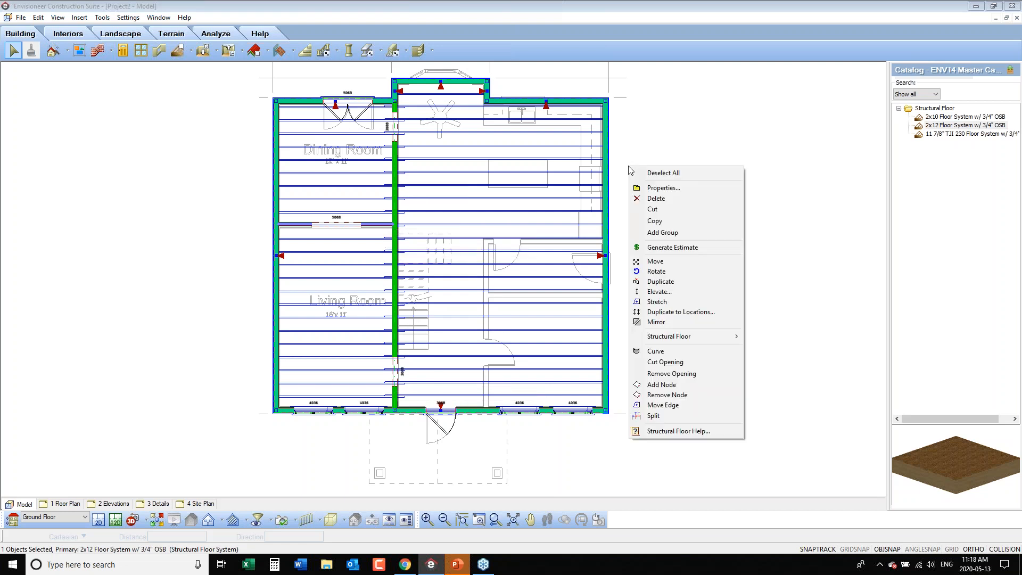
mouse_move(686, 337)
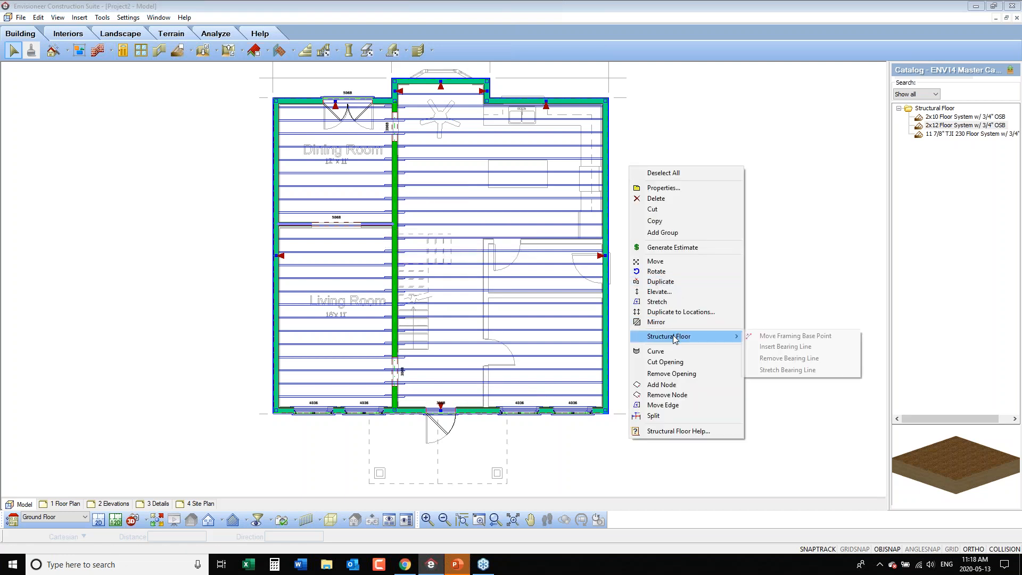
left_click(777, 349)
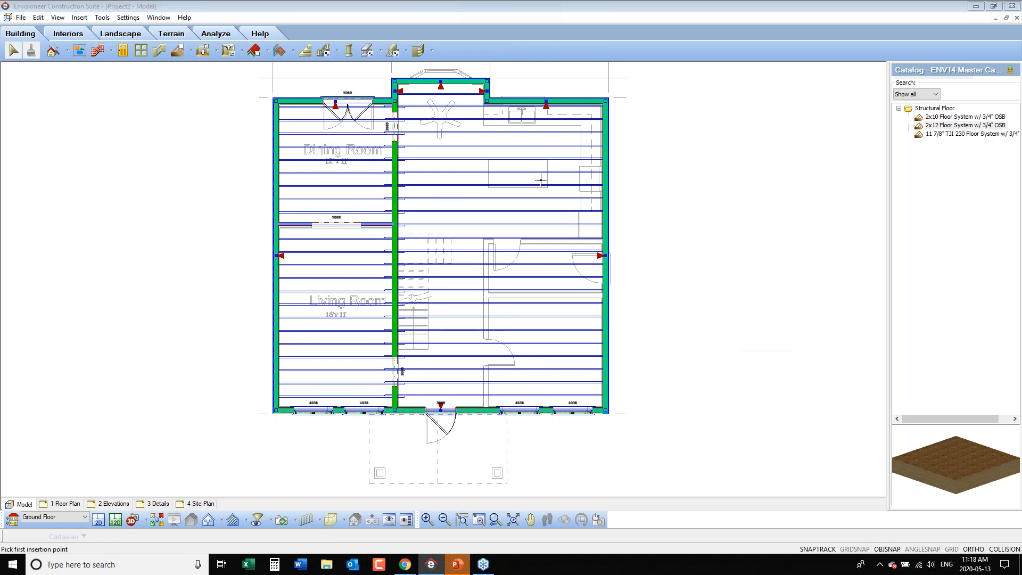
left_click(487, 100)
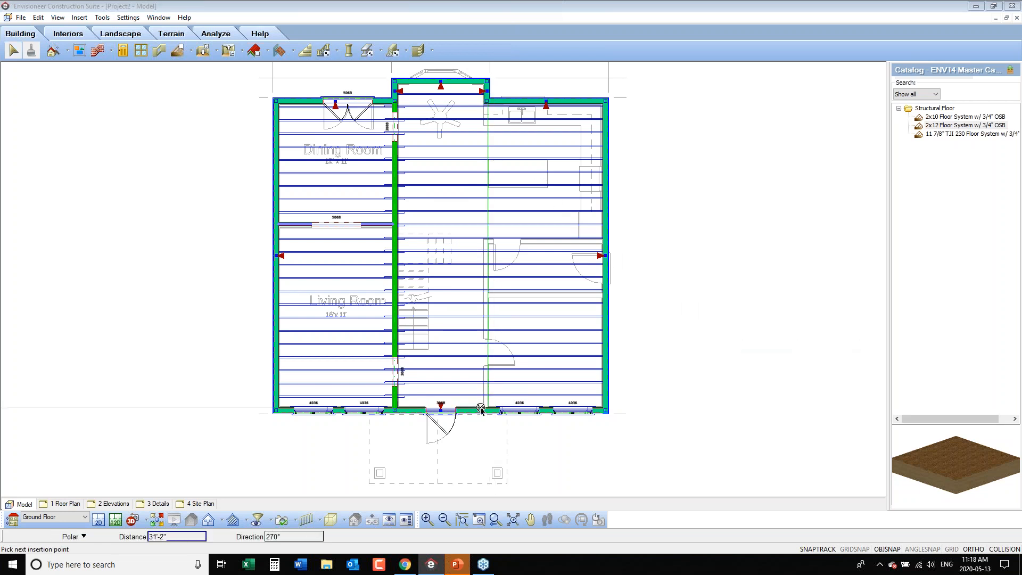
key("Return")
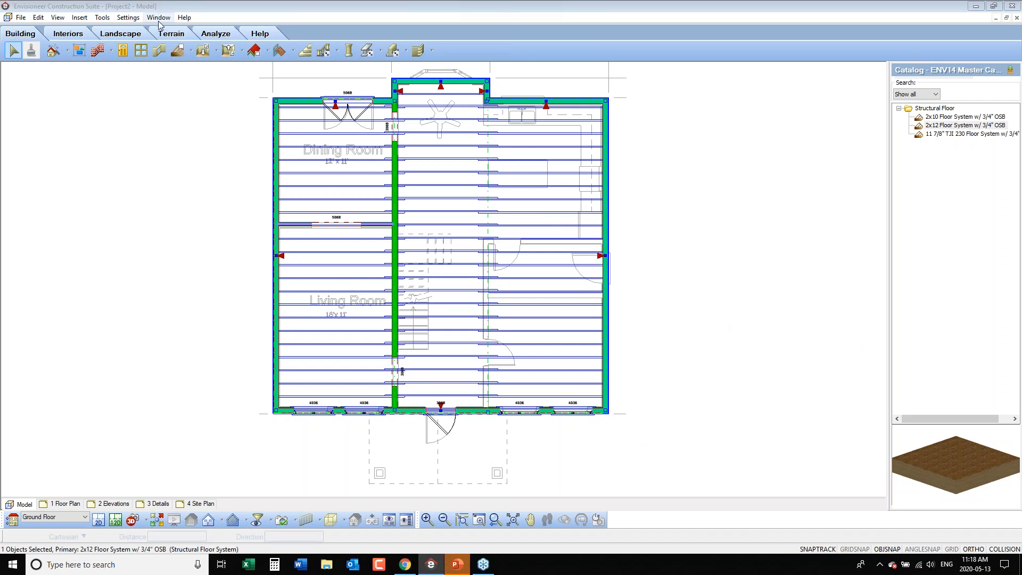
Step: Generate the project estimate with the Quote Generator template and enlarge the quantity report to full screen
left_click(102, 18)
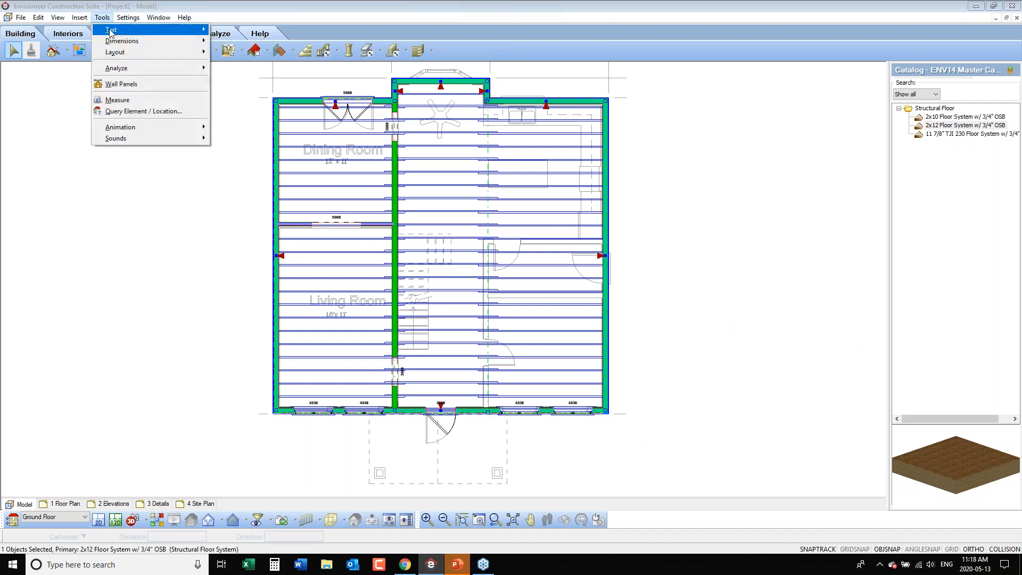
mouse_move(118, 70)
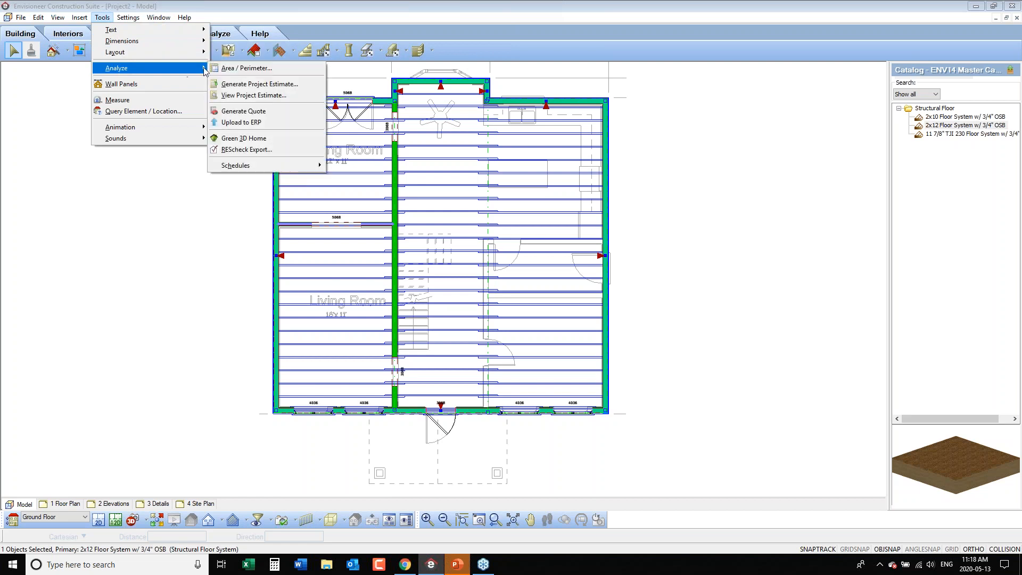
left_click(252, 85)
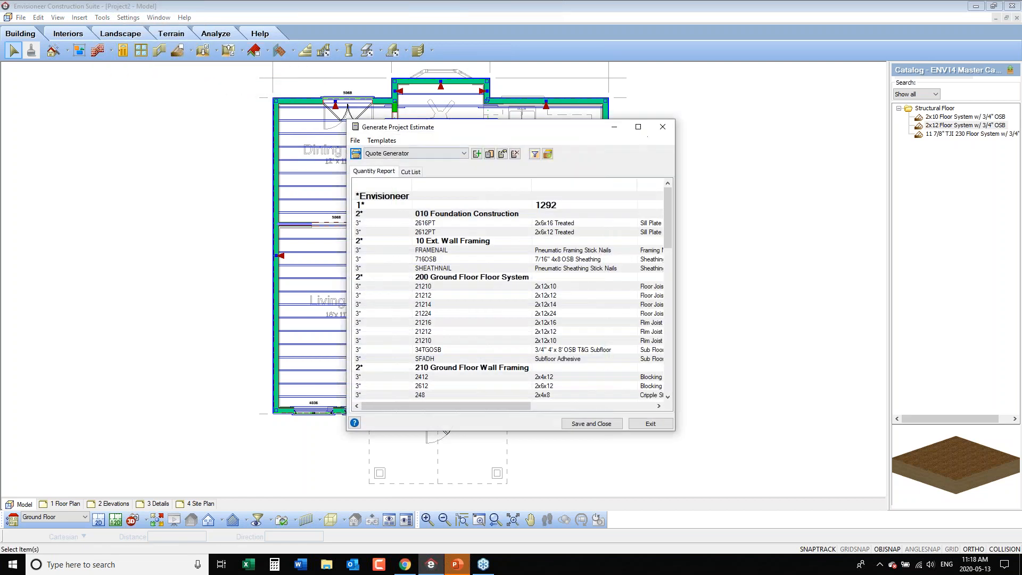
left_click(638, 127)
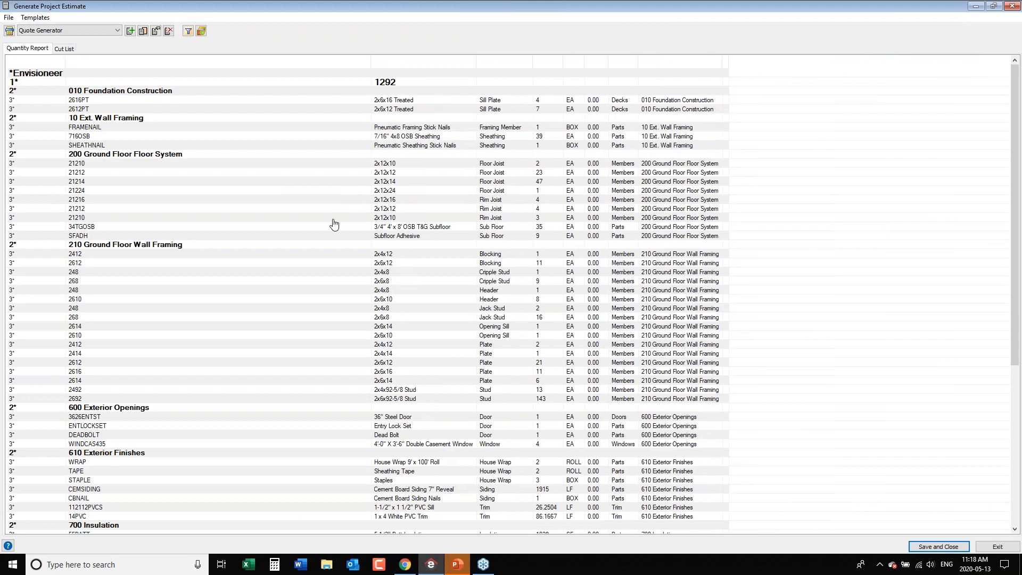
Step: Examine the treated sill plate, floor joist, rim joist, OSB subfloor and subfloor adhesive quantities in the report, and close the estimate
left_click(419, 104)
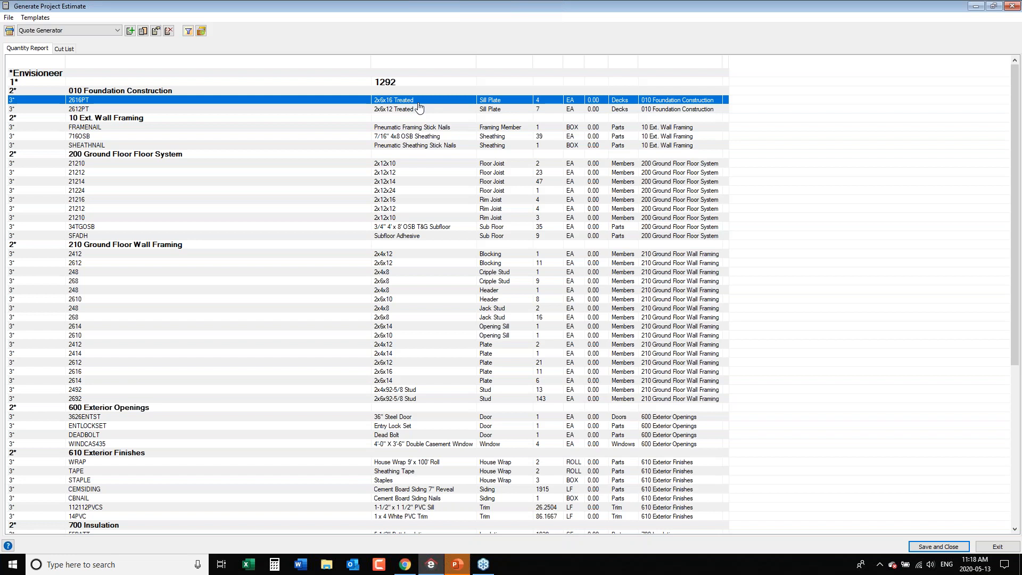
left_click(420, 112)
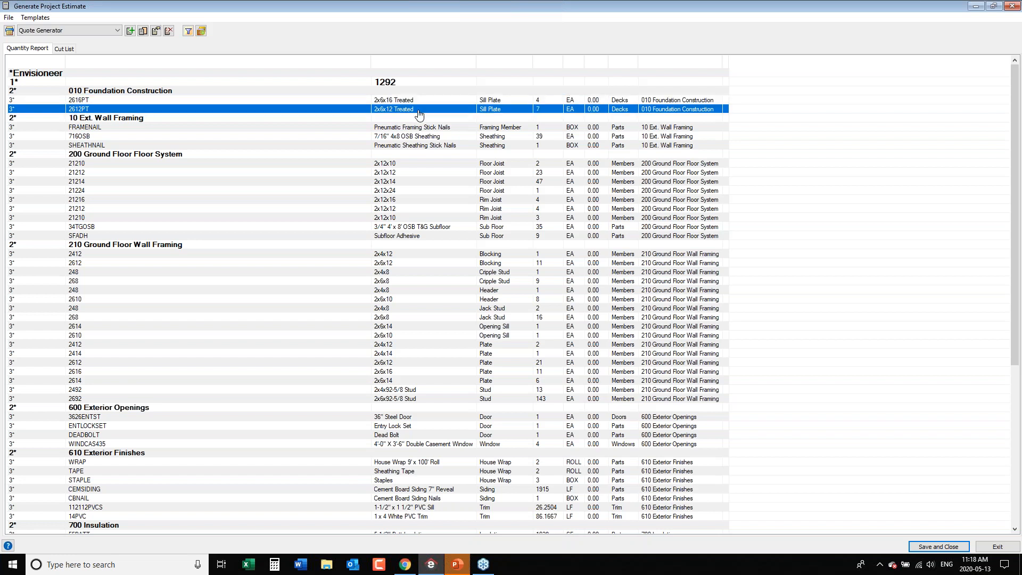
left_click(408, 164)
left_click(409, 173)
left_click(409, 182)
left_click(410, 200)
left_click(410, 226)
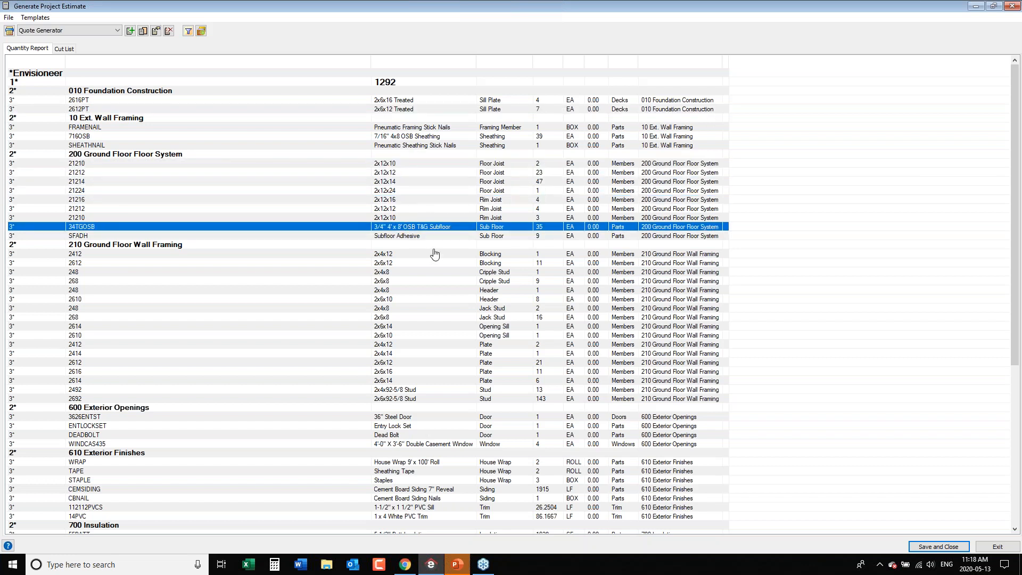
left_click(431, 237)
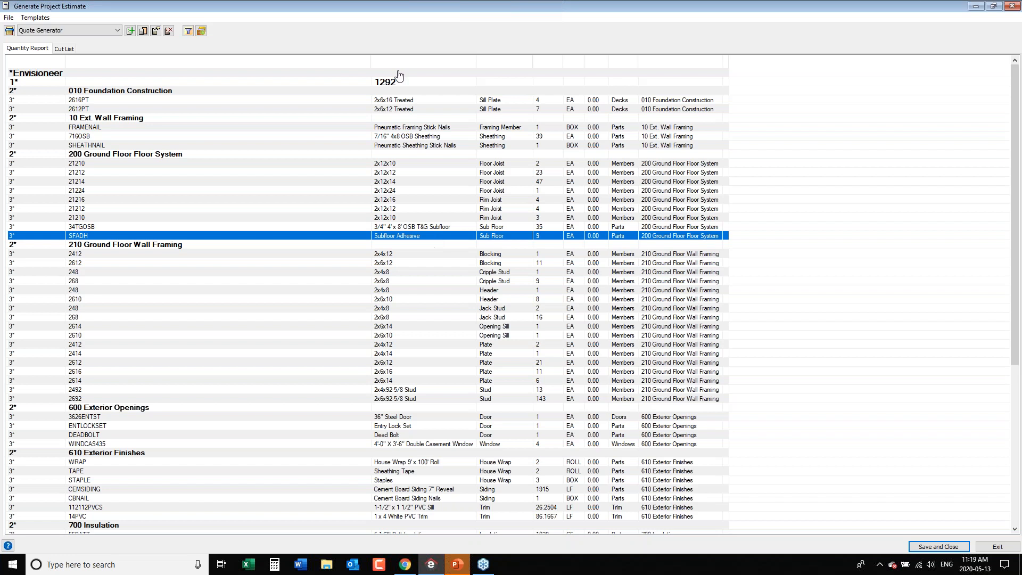
left_click(1012, 6)
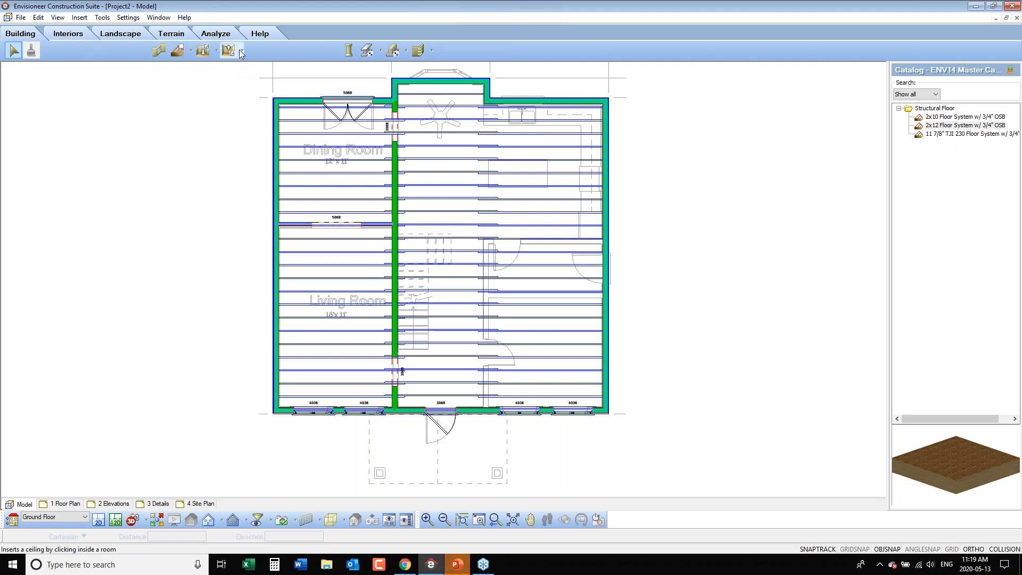
Step: Insert unframed 1/2" Drywall Ceilings by room at a base height of 8'-0", including one in the dining room
left_click(241, 52)
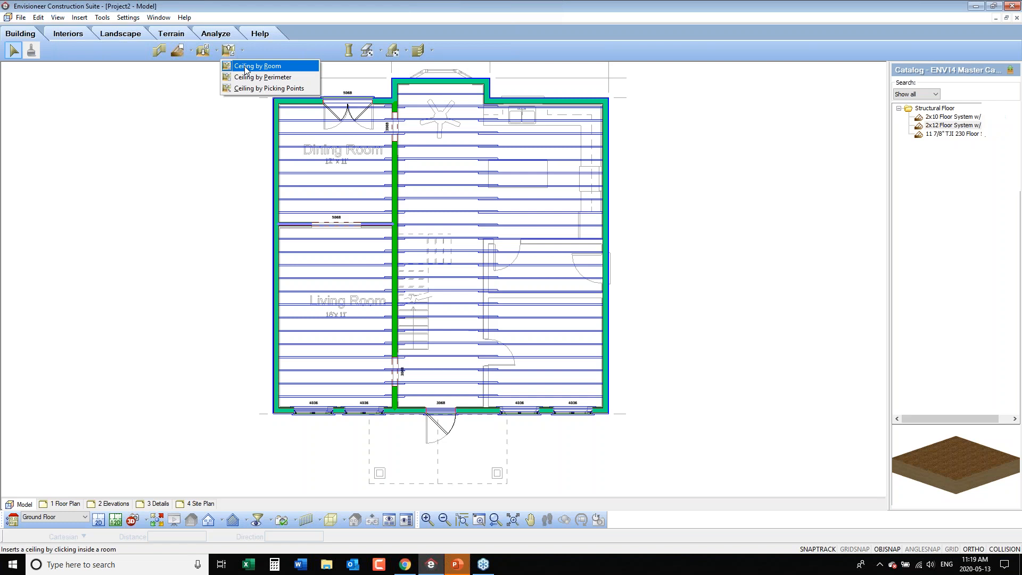
left_click(245, 70)
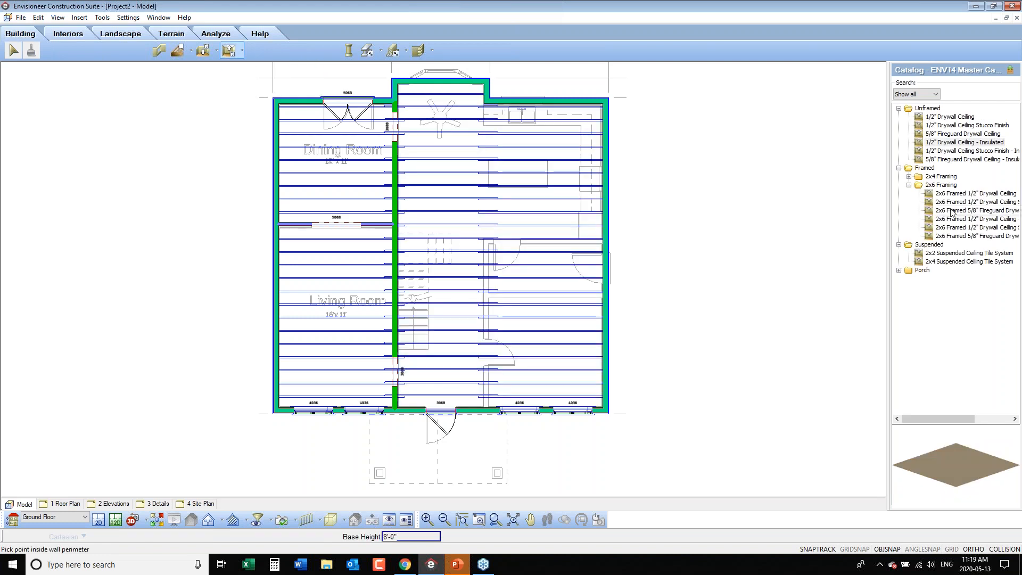
left_click(965, 118)
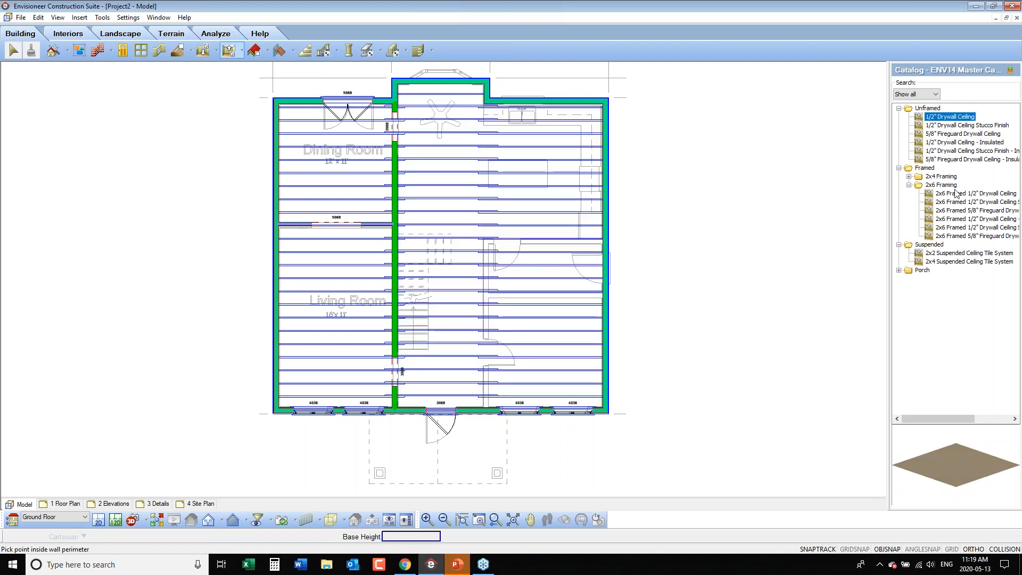
left_click(954, 195)
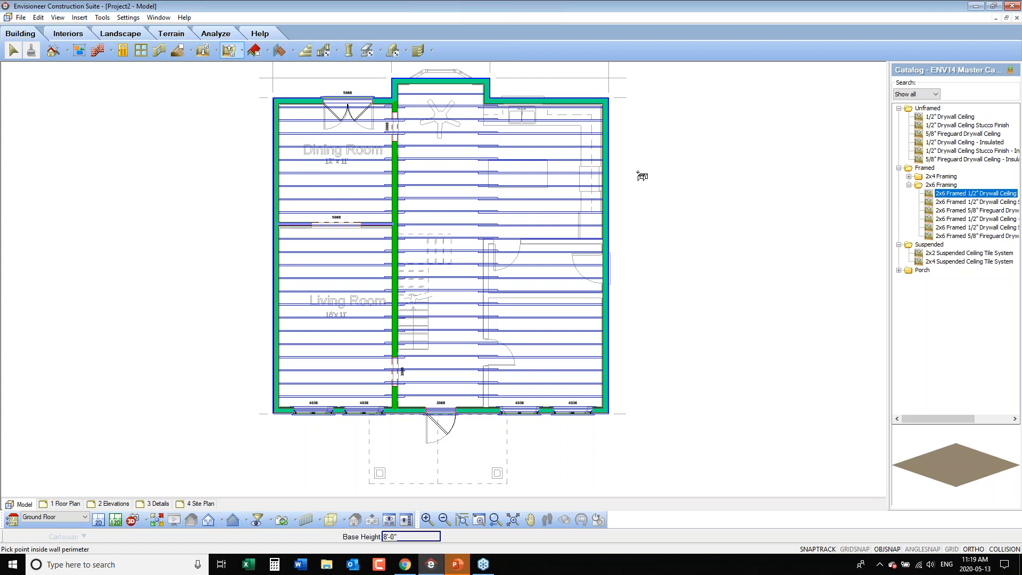
left_click(328, 163)
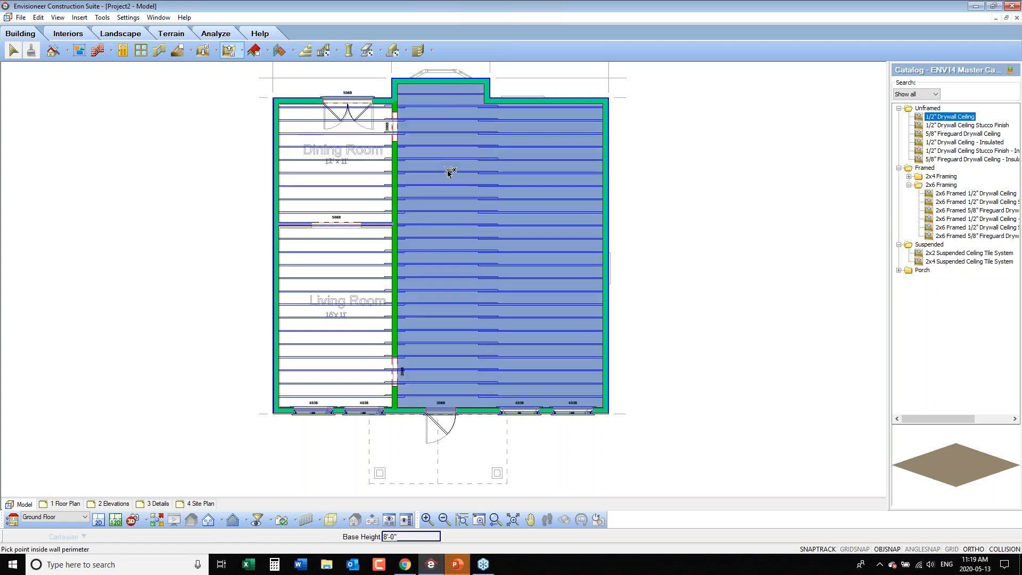
right_click(110, 146)
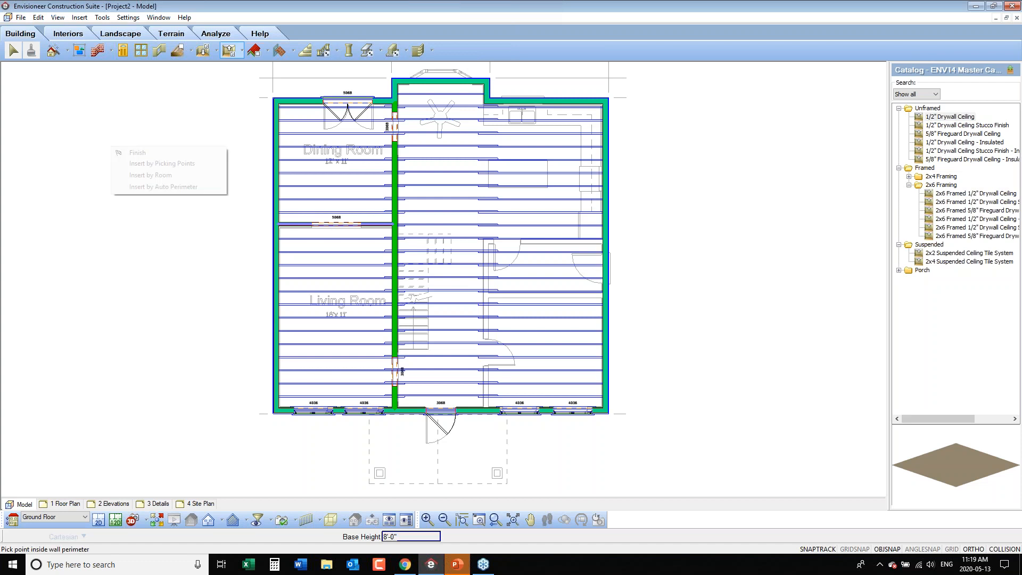
left_click(146, 153)
left_click(116, 520)
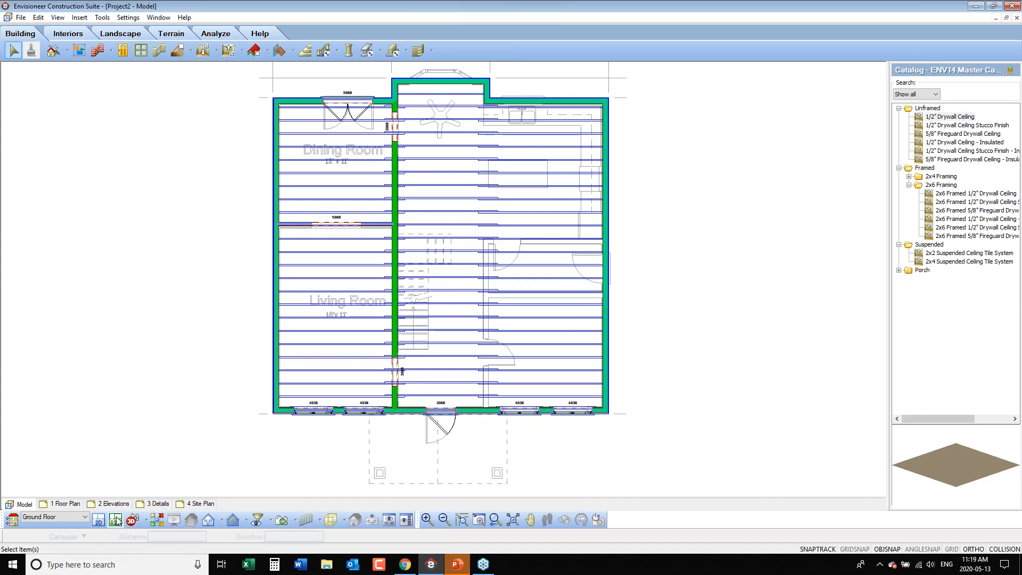
Step: Change the dining room's ceiling type from flat to Tray
left_click(326, 162)
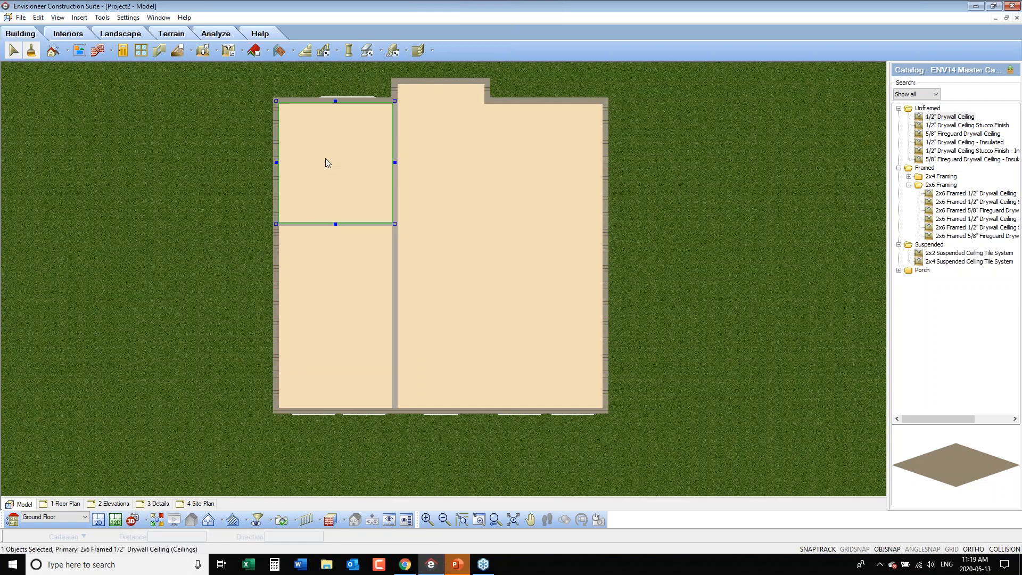
right_click(326, 159)
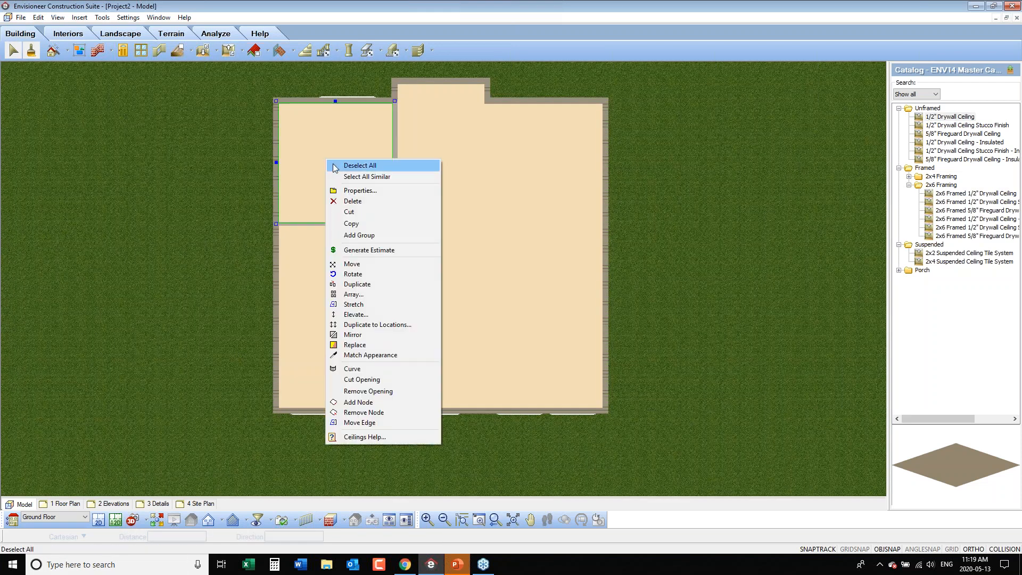
left_click(344, 190)
left_click(390, 221)
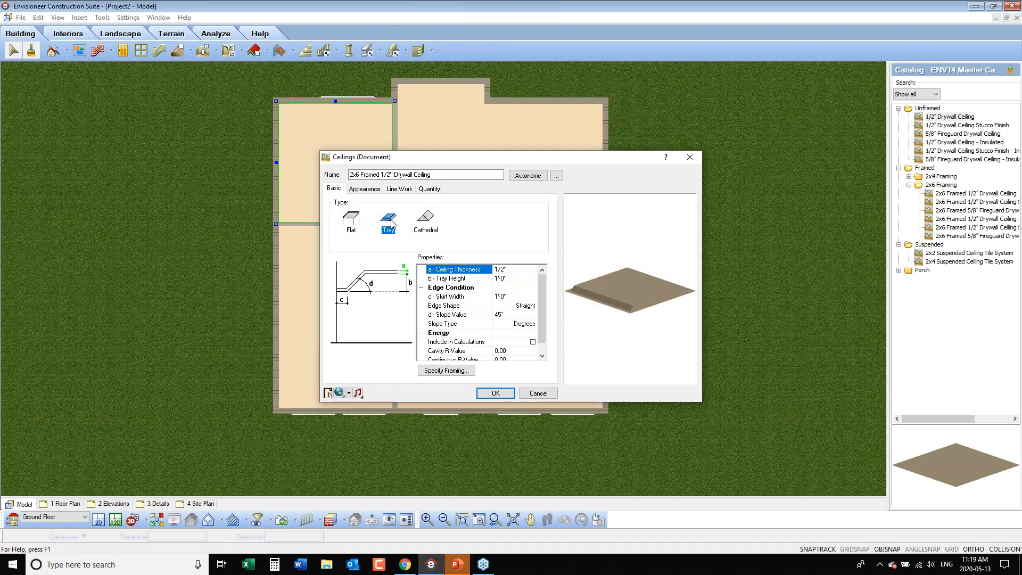
left_click(496, 393)
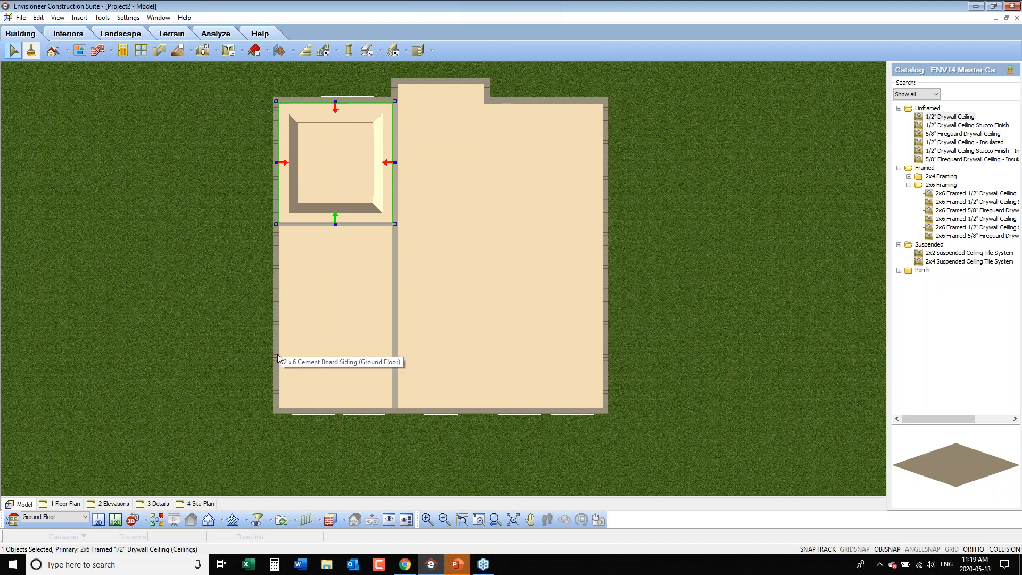
Step: Display only the framing of the model
left_click(57, 18)
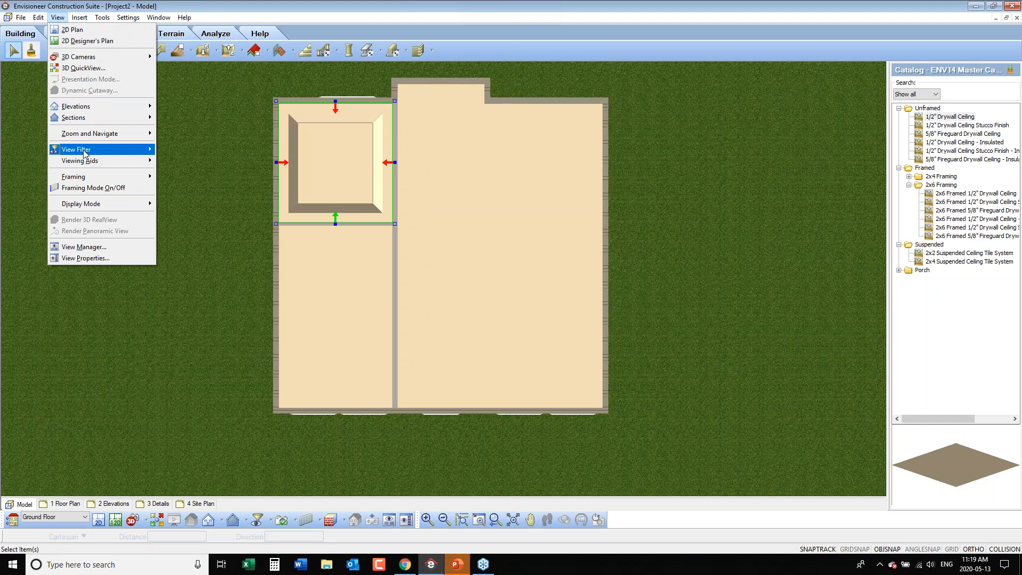
mouse_move(89, 181)
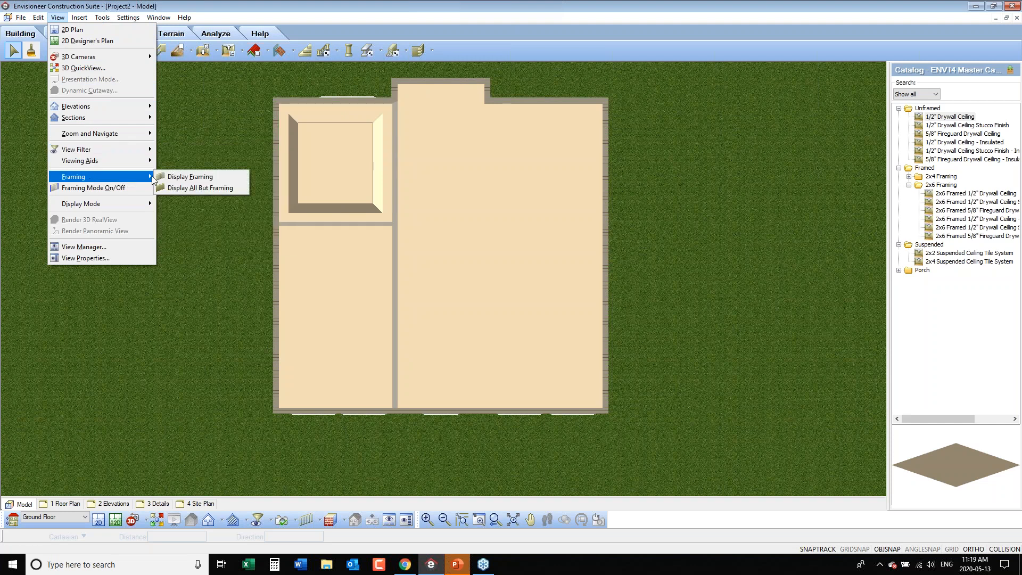
left_click(180, 178)
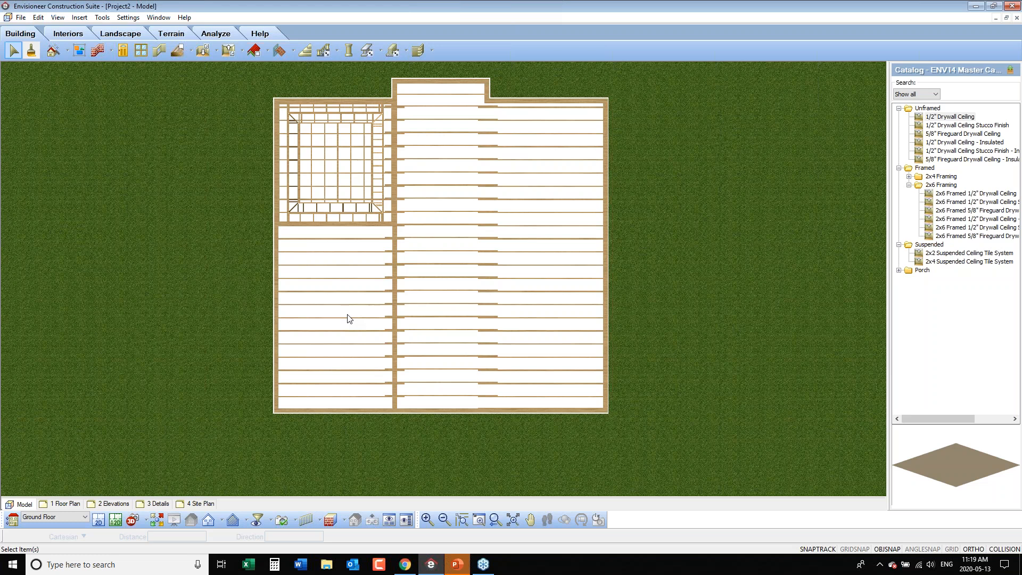
Step: Show the framing in the 3D Perspective view and set its display mode to Rendered Outline
left_click(142, 522)
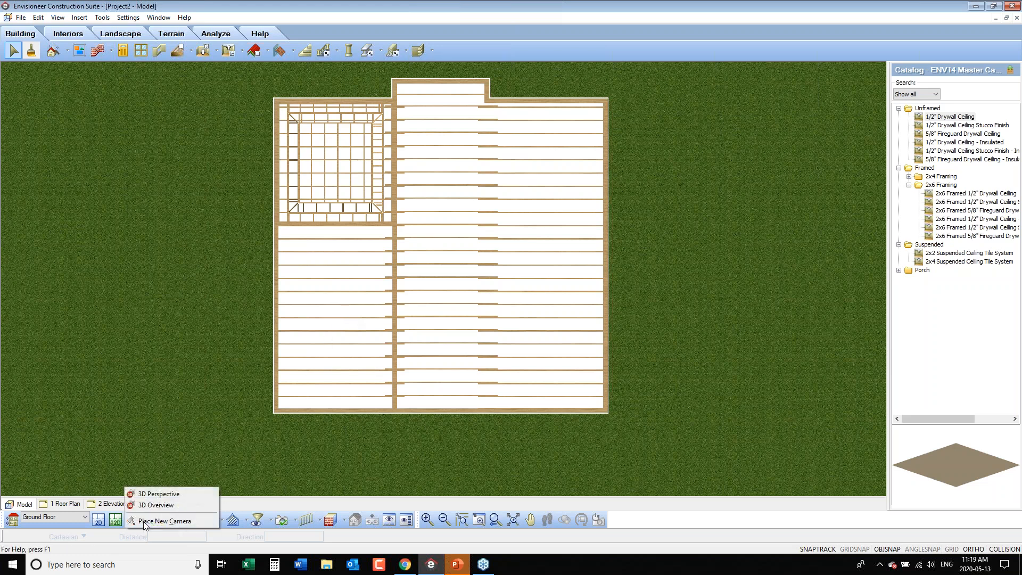
left_click(156, 495)
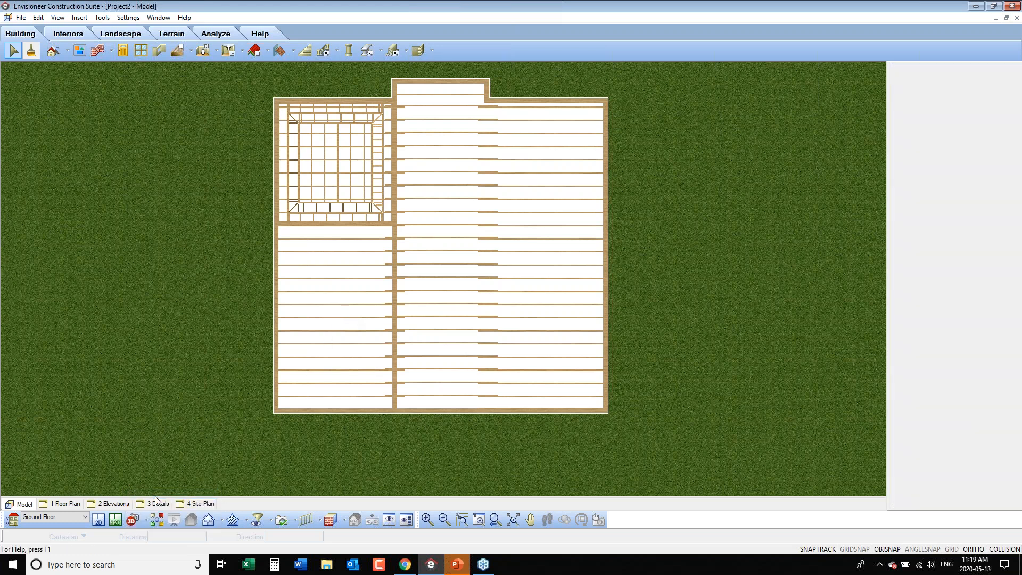
left_click(568, 520)
left_click_drag(616, 315, 429, 318)
left_click(344, 520)
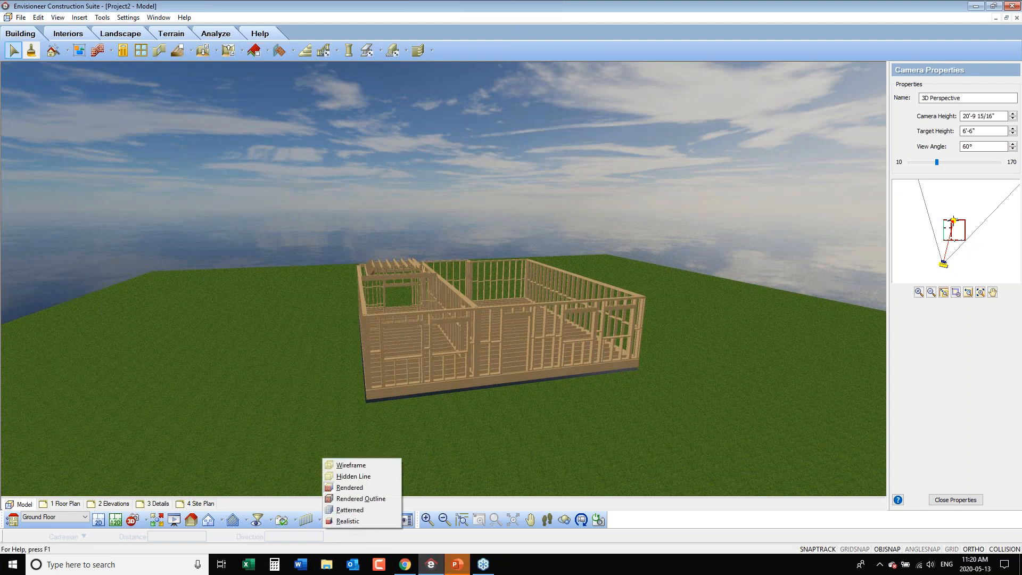
left_click(359, 500)
left_click(566, 523)
left_click_drag(433, 357, 477, 367)
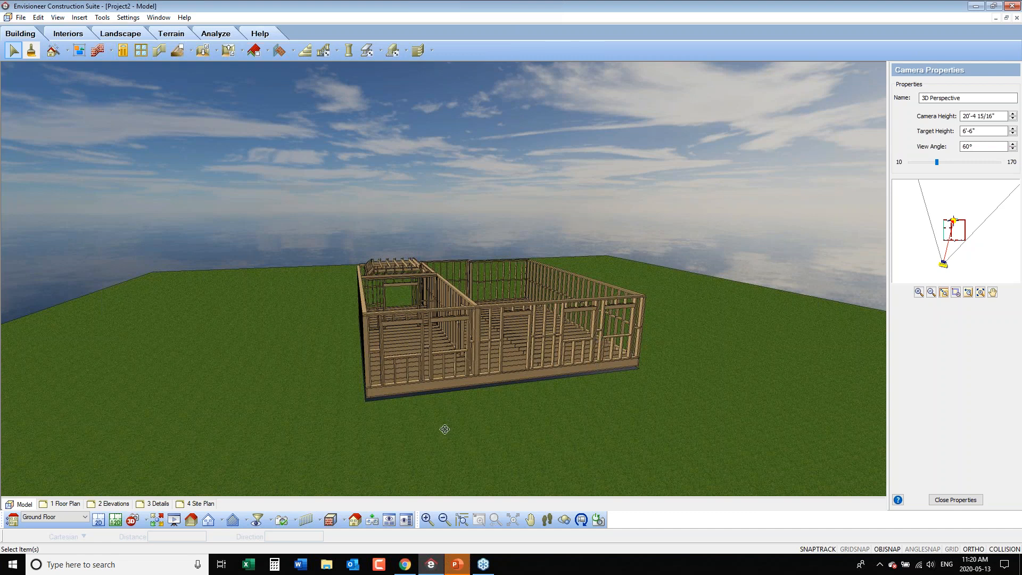
Step: Set the Ground Floor location's wall infill configuration to 16" O/C - Dbl. Top Plate
left_click(128, 18)
left_click(143, 68)
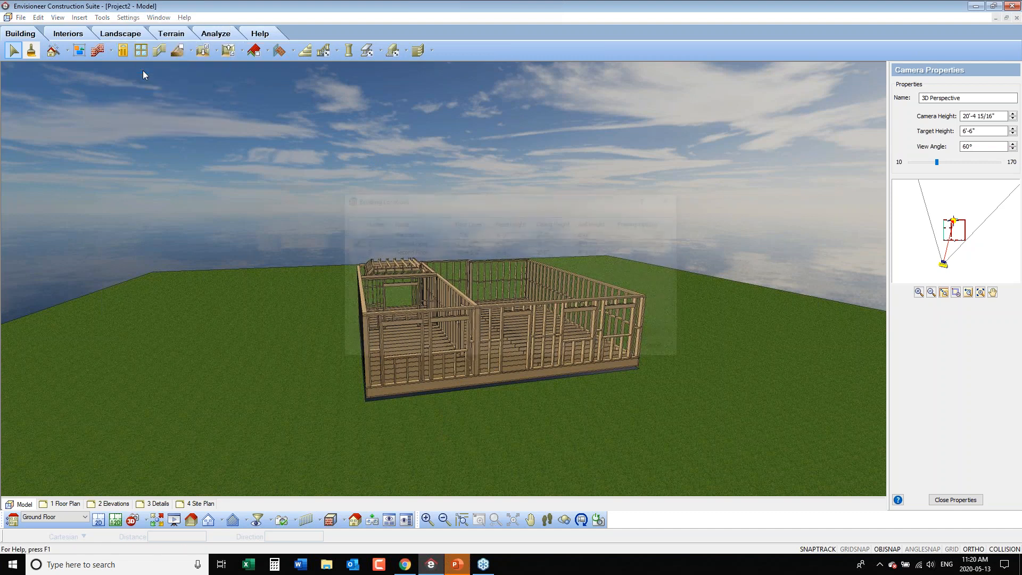
left_click(592, 244)
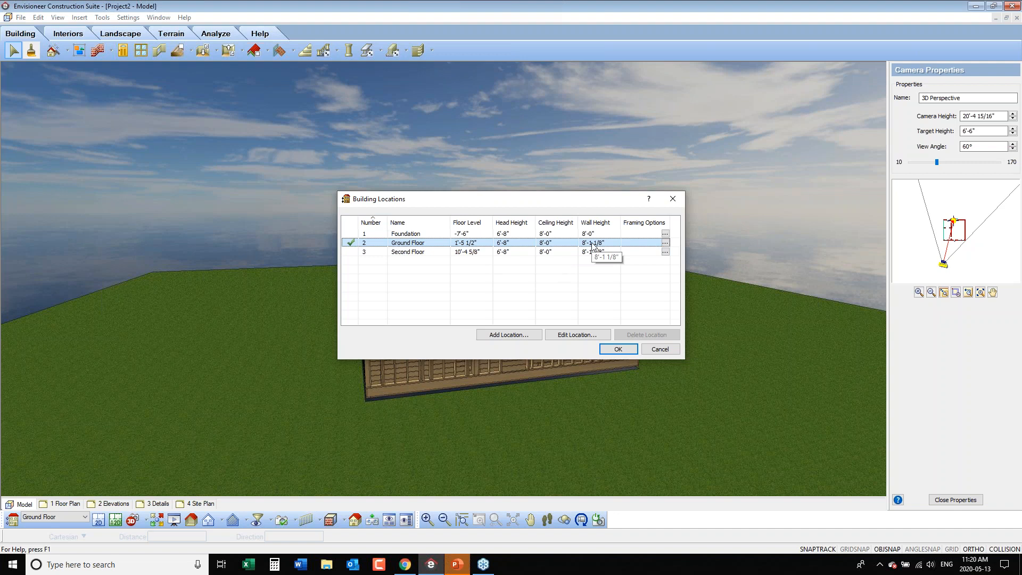
left_click(665, 243)
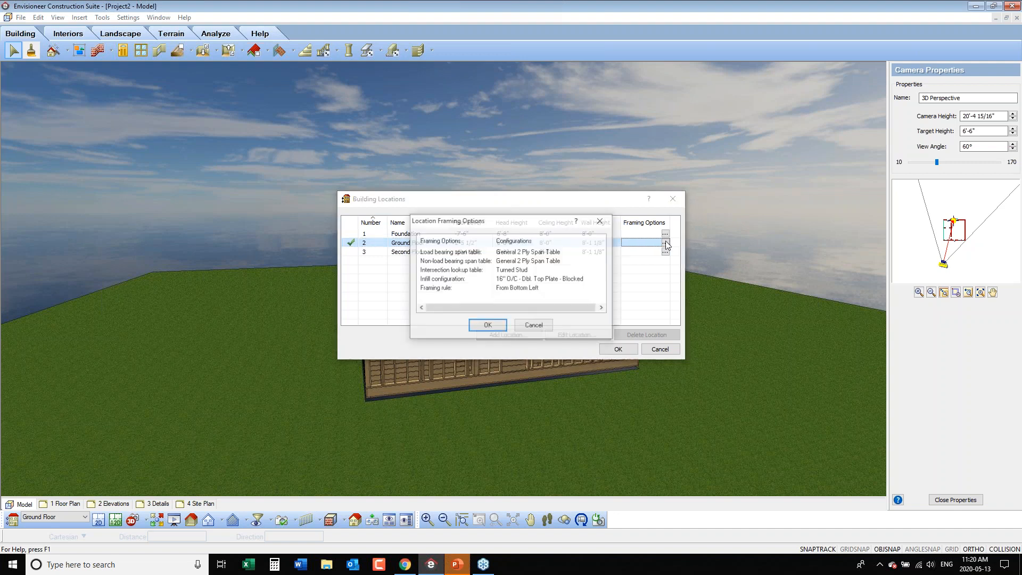
left_click(565, 282)
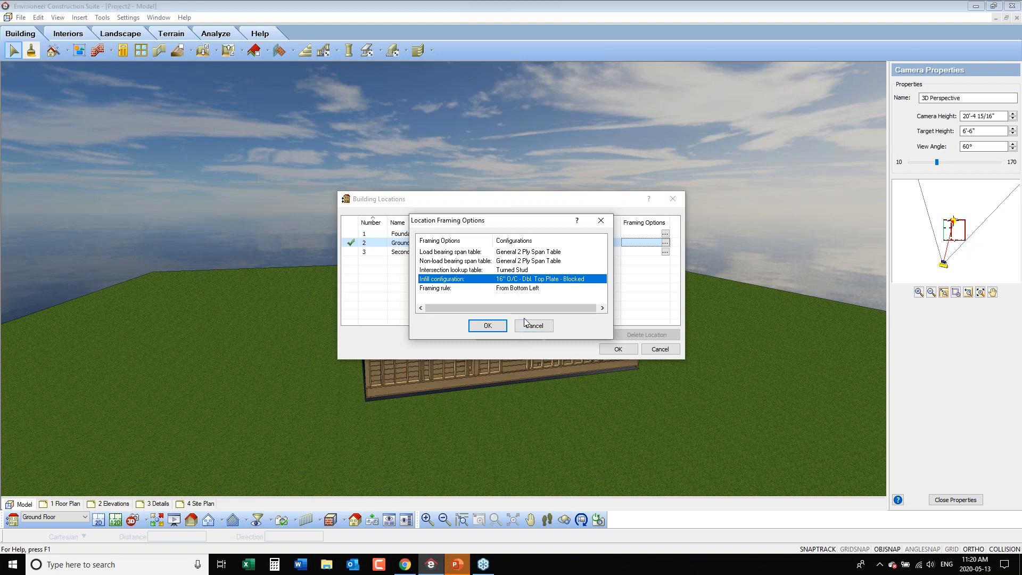
double_click(557, 280)
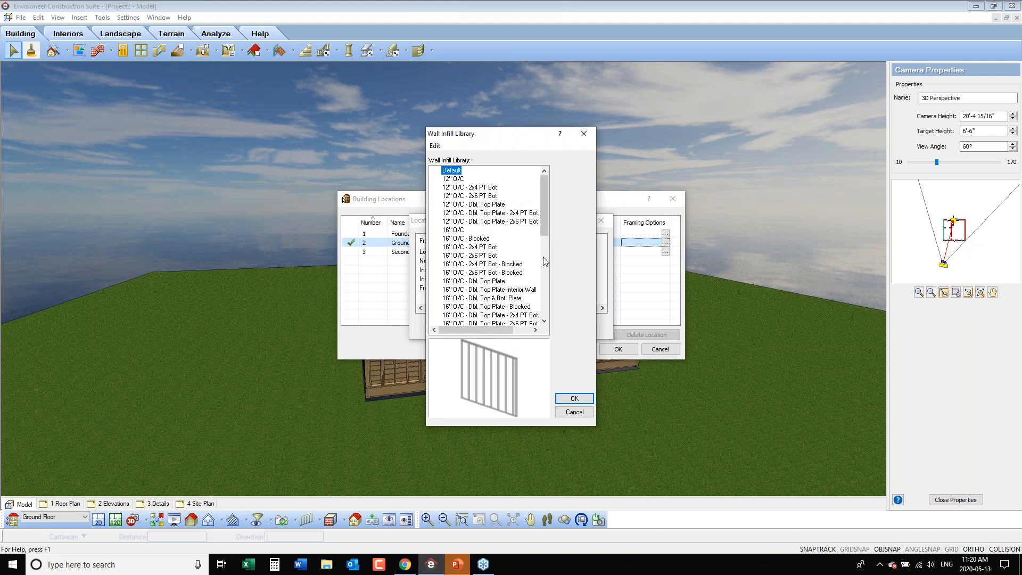
left_click_drag(542, 196, 542, 213)
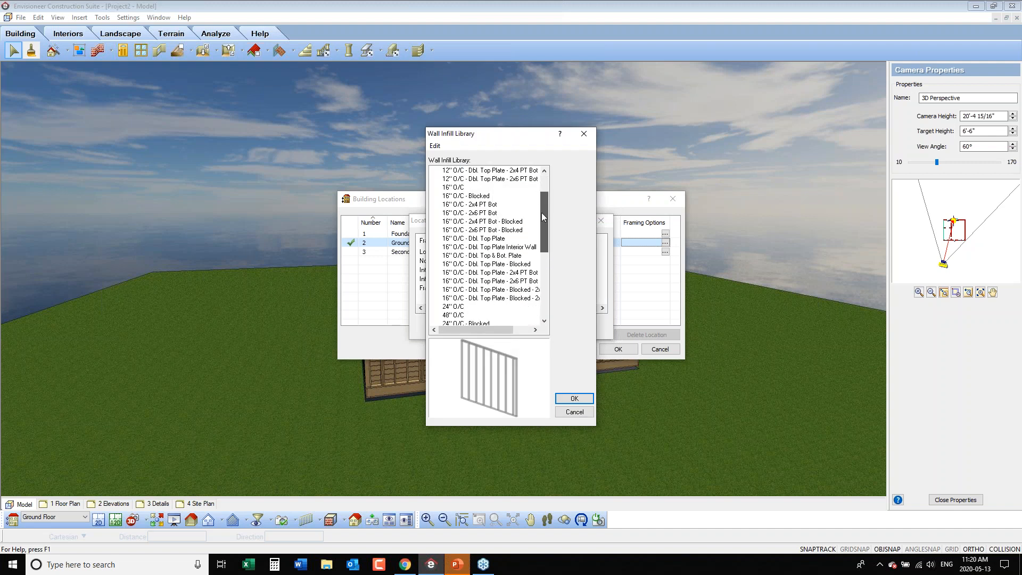
left_click(497, 244)
left_click(497, 241)
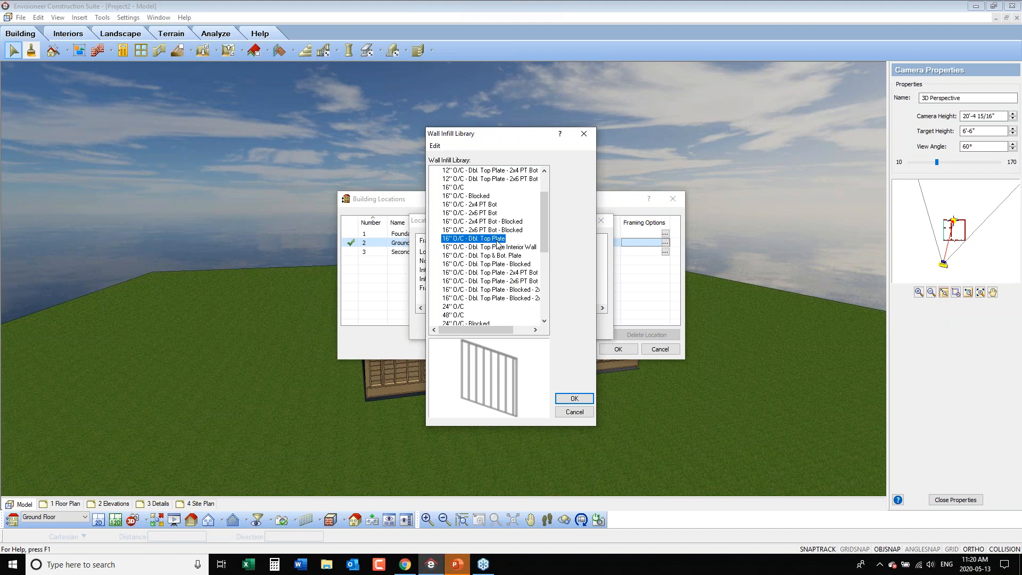
left_click(575, 398)
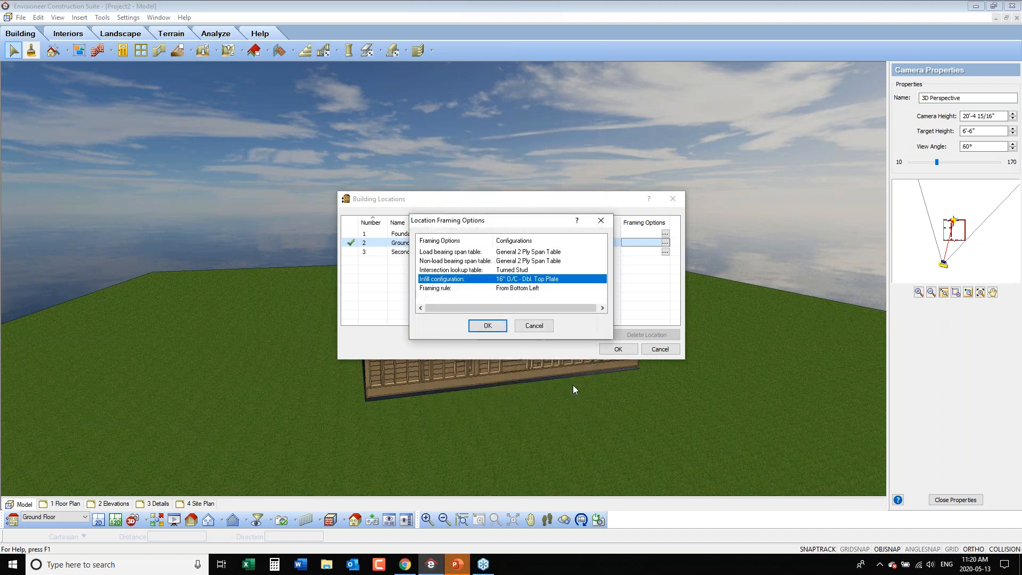
left_click(489, 325)
left_click(616, 349)
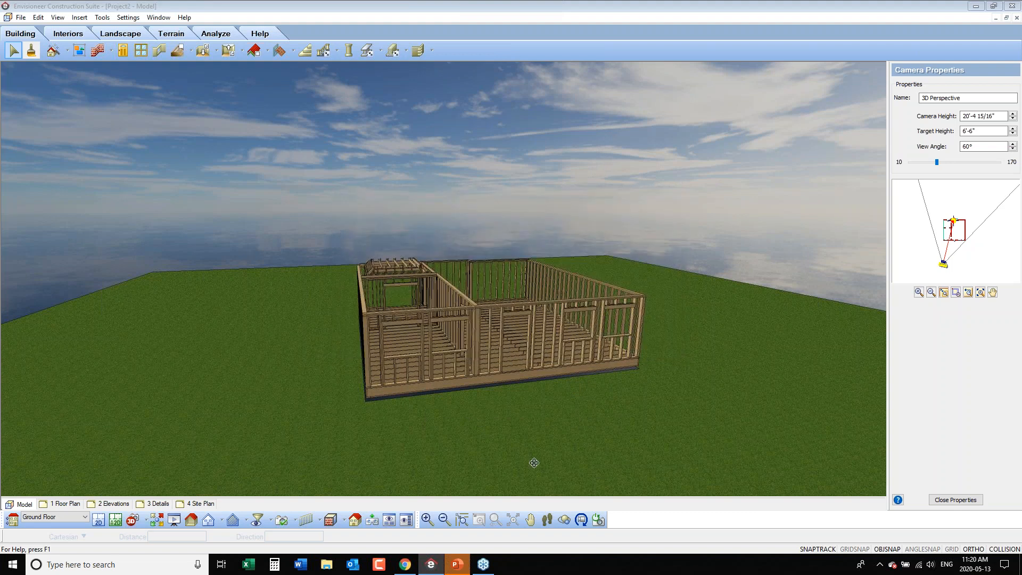
Step: Walk the camera in toward the kitchen's exterior walls and turn on framing mode
left_click(552, 521)
left_click_drag(537, 363, 551, 278)
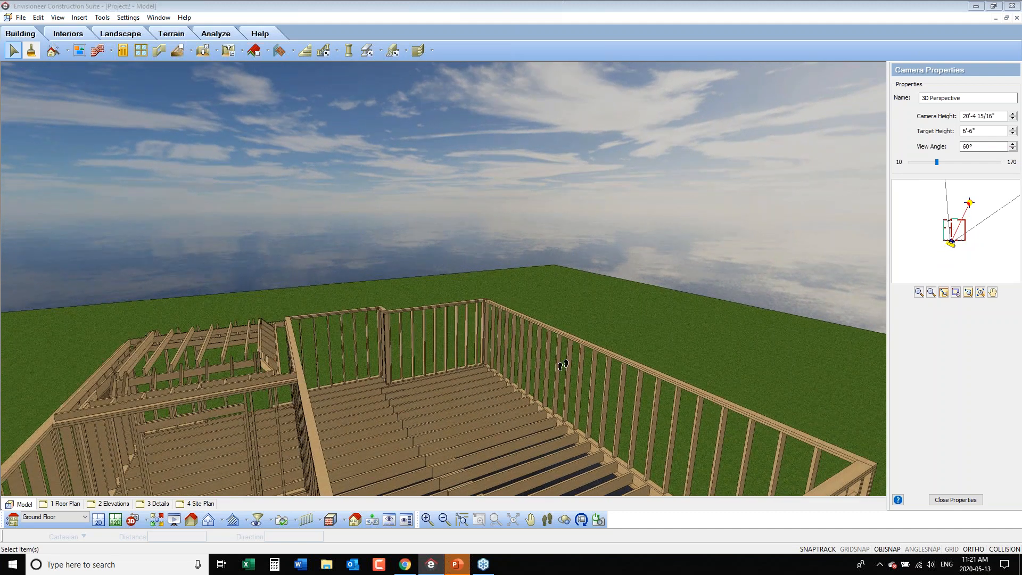
right_click(382, 265)
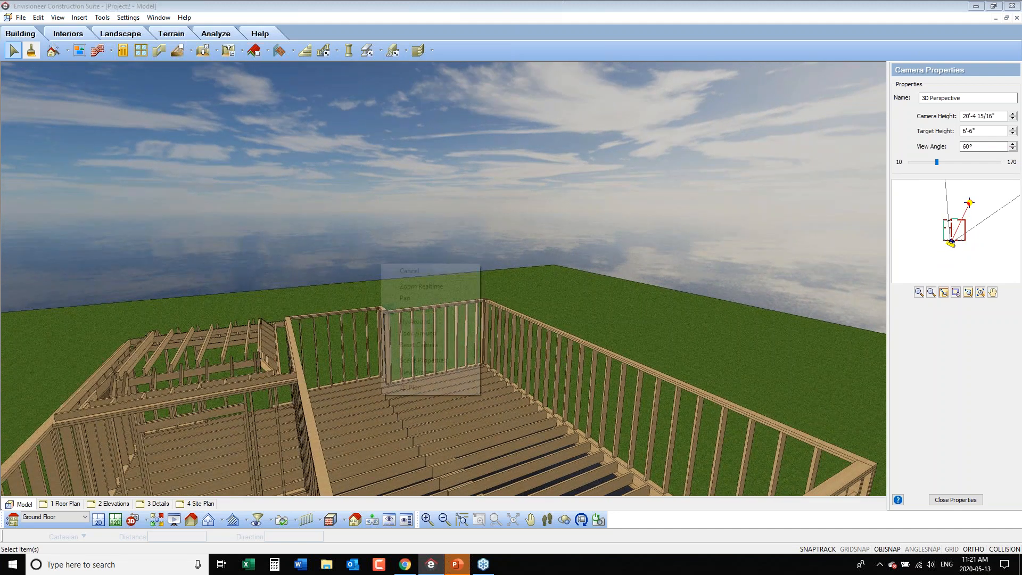
left_click(407, 271)
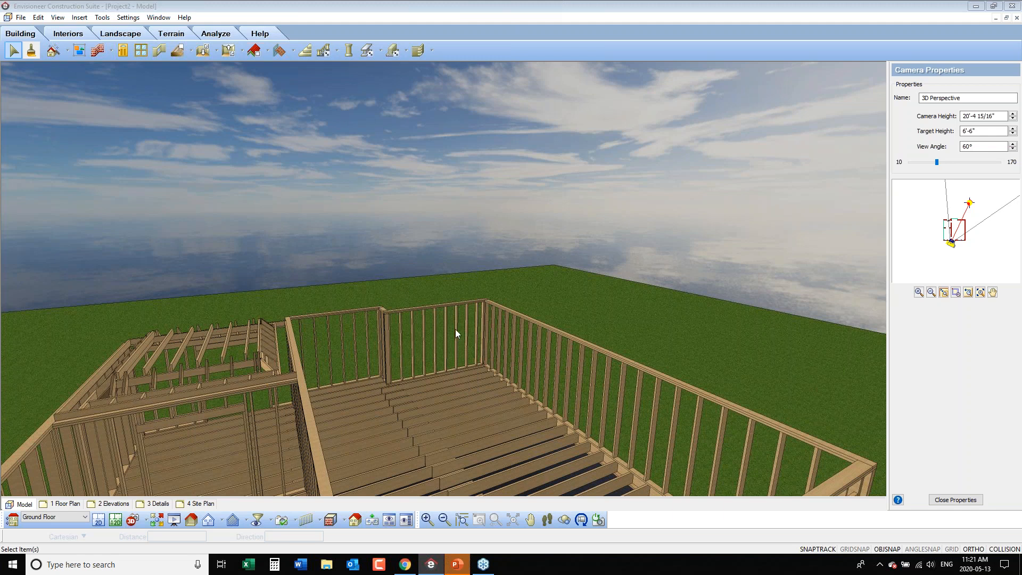
left_click(57, 17)
left_click(83, 186)
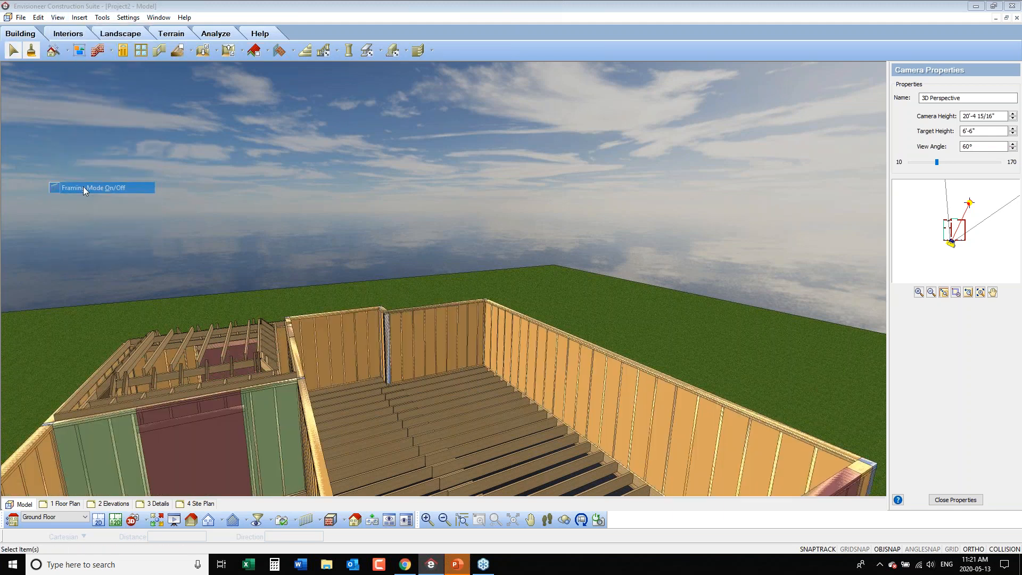
Step: Assign the custom infill 16" O/C - Dbl. Top Plate - Blocked to the kitchen's rear exterior wall and the adjoining side exterior wall
left_click(439, 324)
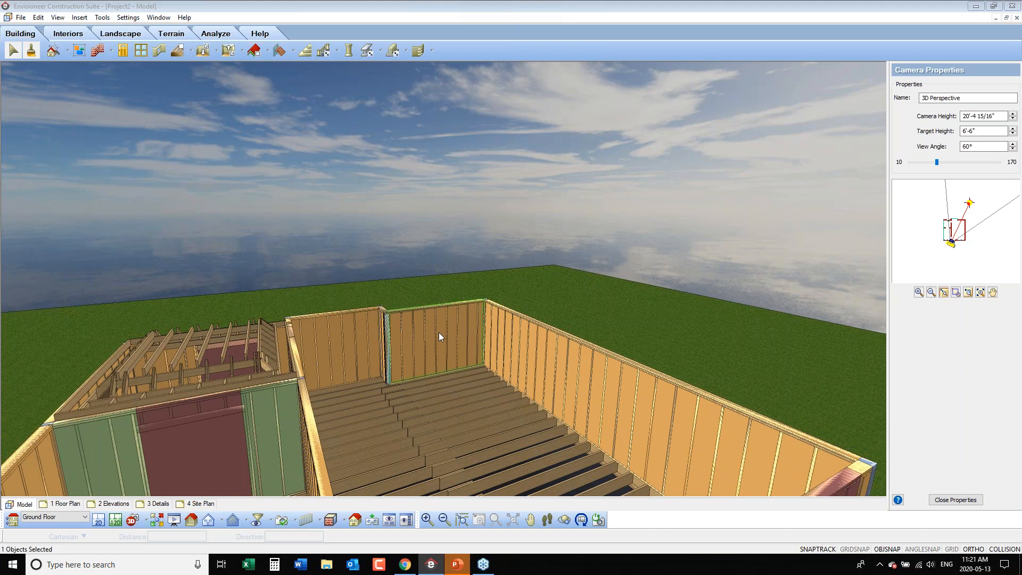
left_click(525, 349, "shift")
right_click(525, 345)
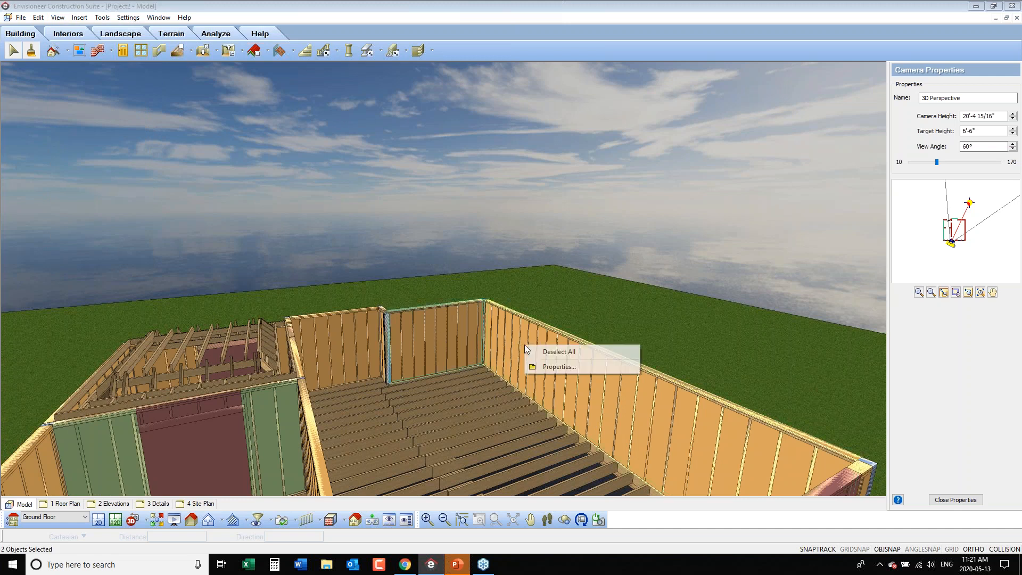
left_click(557, 367)
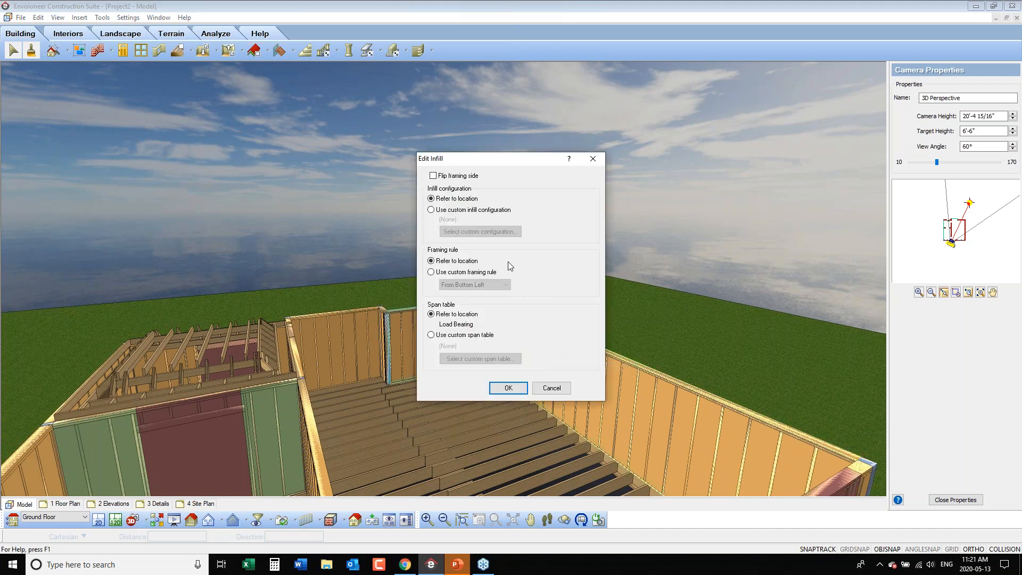
left_click(431, 210)
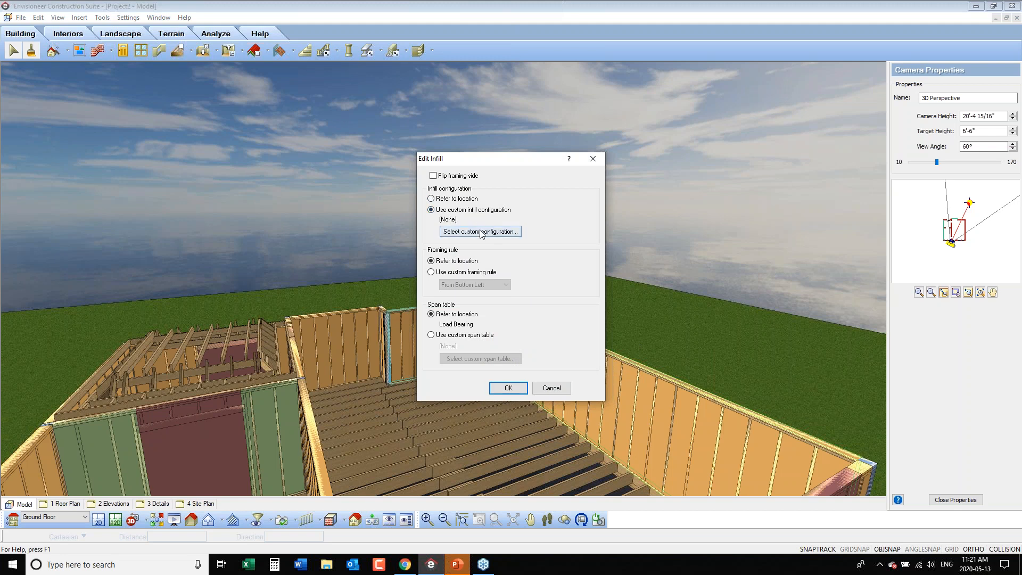
left_click(481, 231)
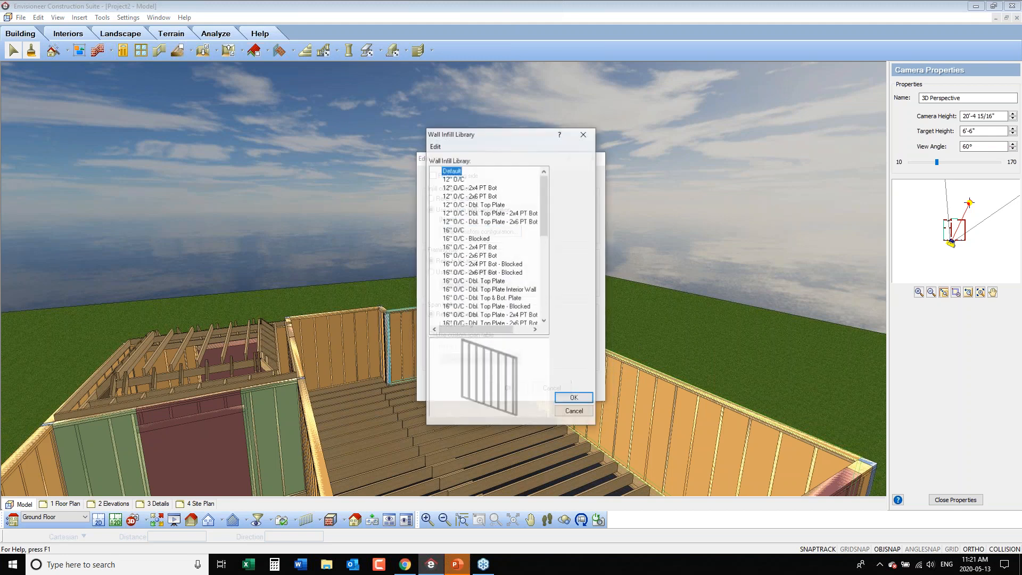
left_click(527, 307)
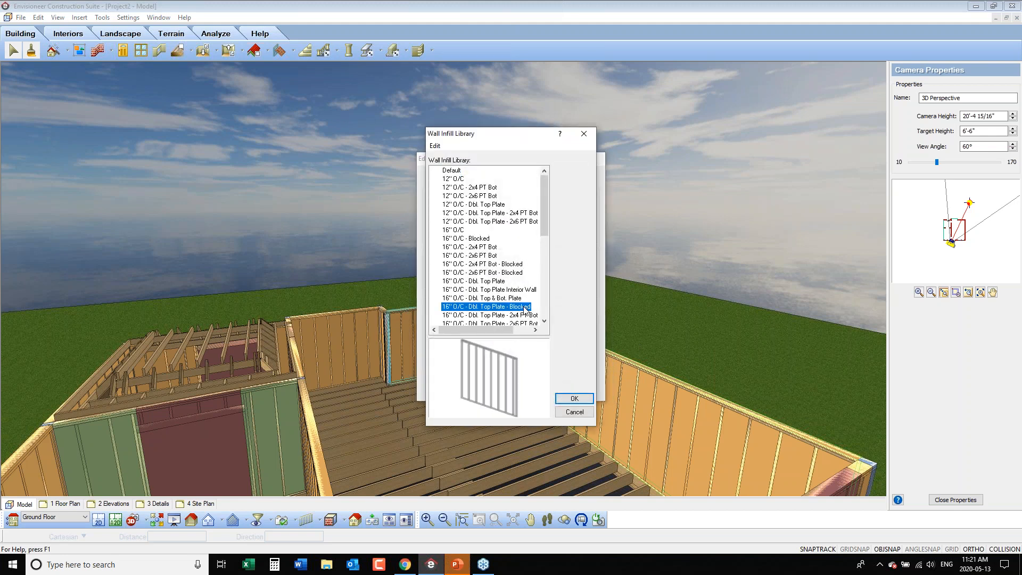
left_click(563, 399)
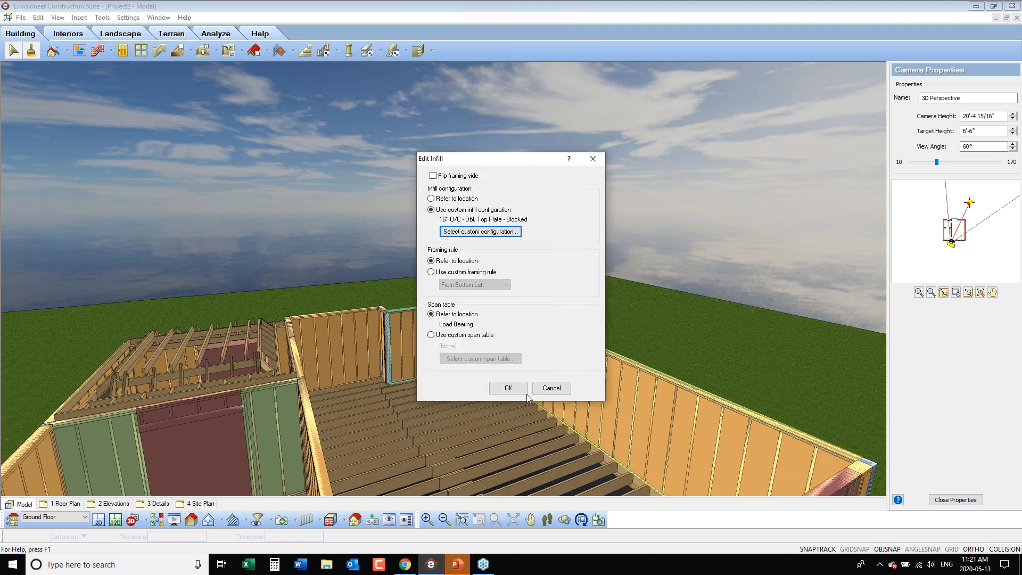
left_click(508, 388)
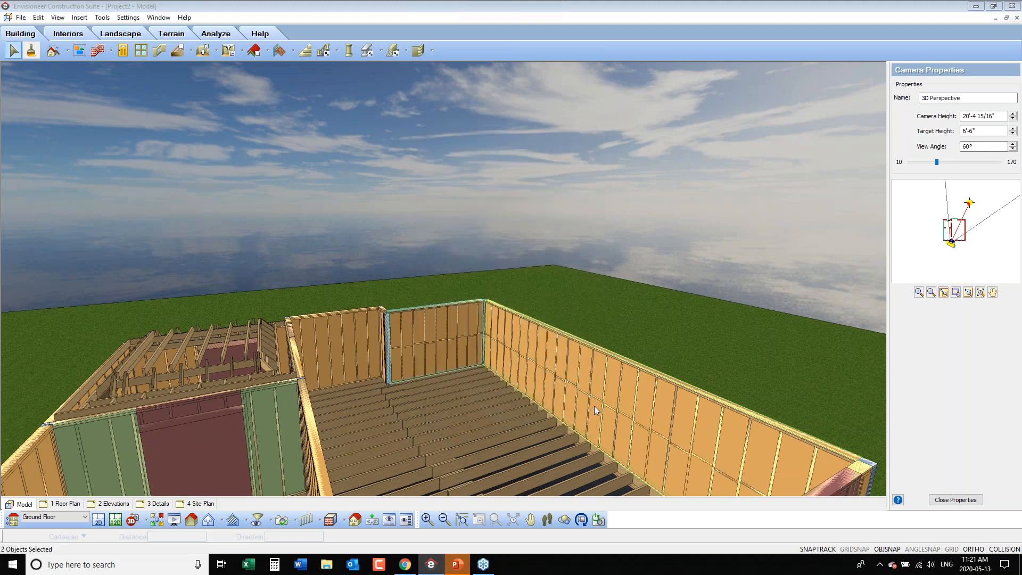
Step: Turn off framing mode and display the framing in the 3D view to check the blocking in the kitchen's exterior walls
left_click(58, 18)
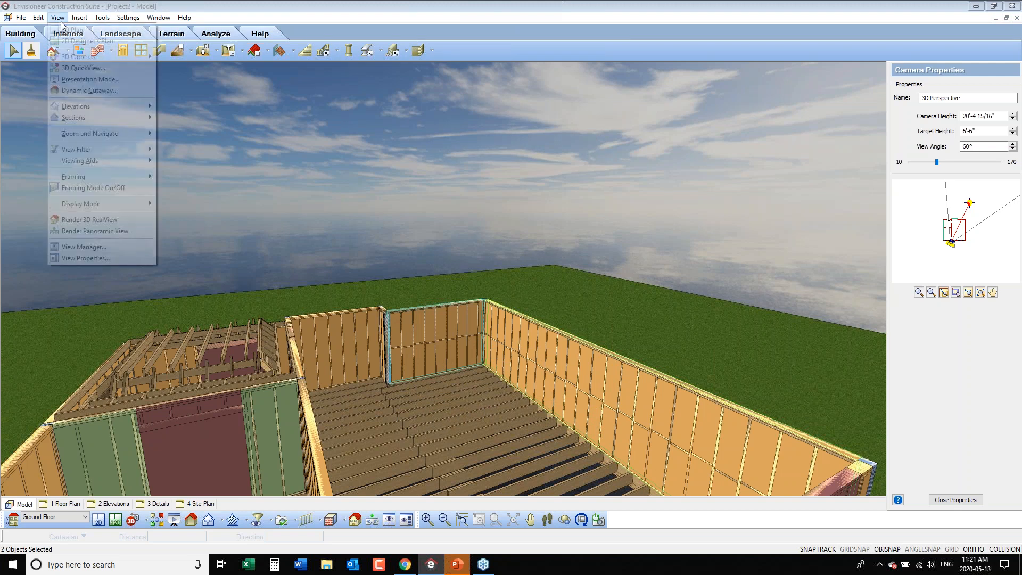
left_click(81, 188)
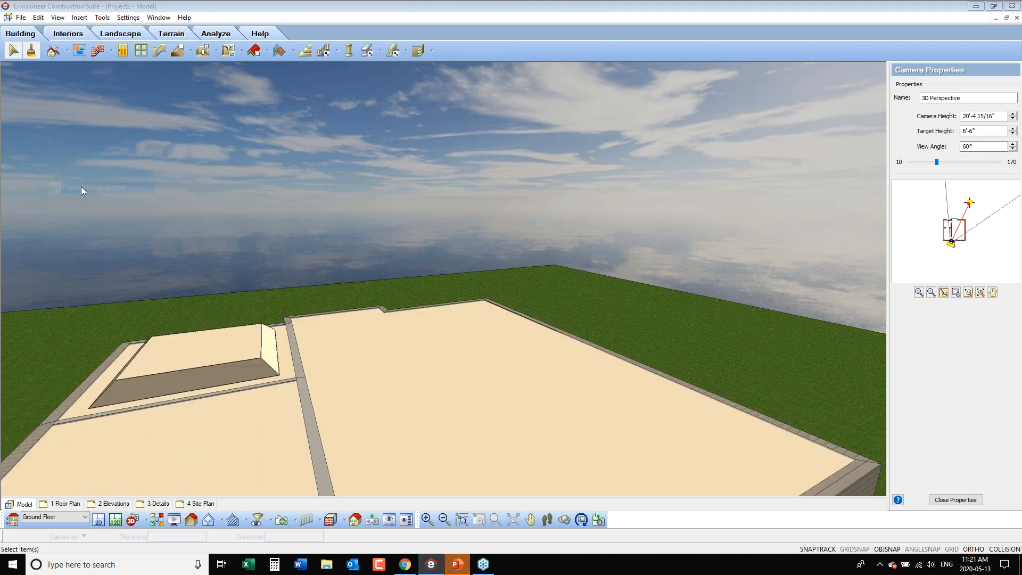
left_click(57, 17)
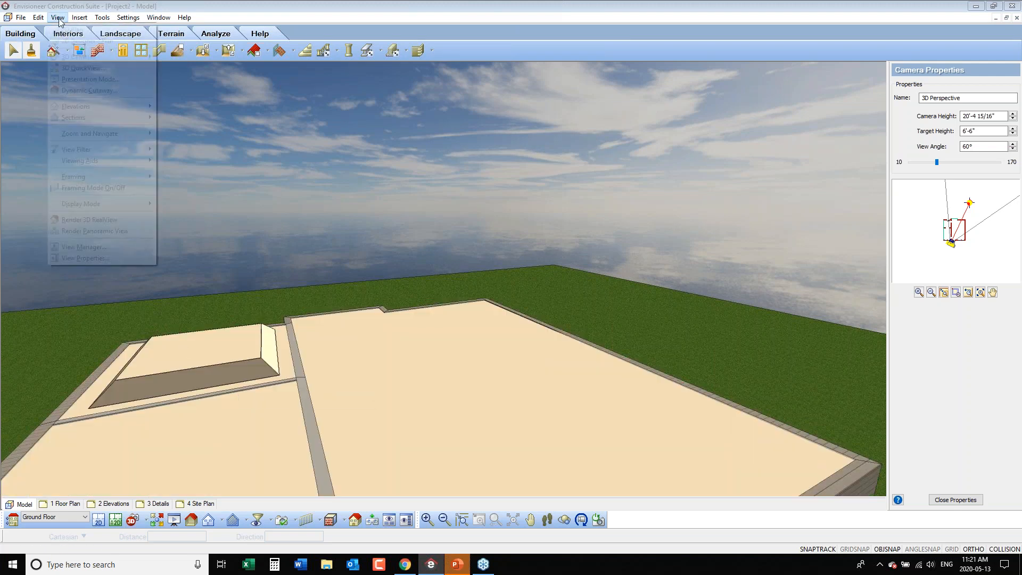
mouse_move(75, 176)
left_click(181, 177)
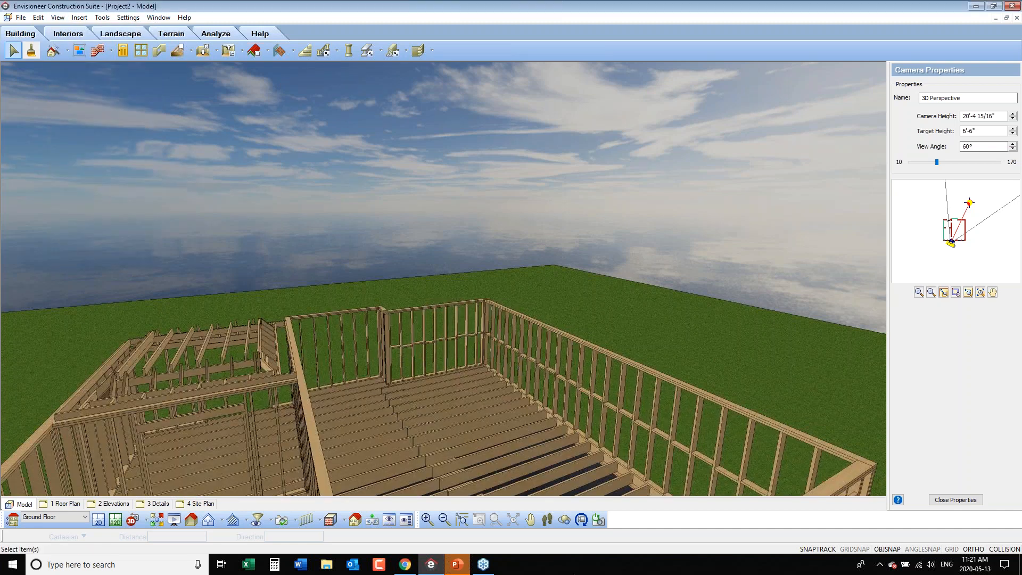
Step: Walk the camera back to show the whole front of the house and turn on framing mode
left_click(547, 520)
left_click_drag(422, 397, 553, 391)
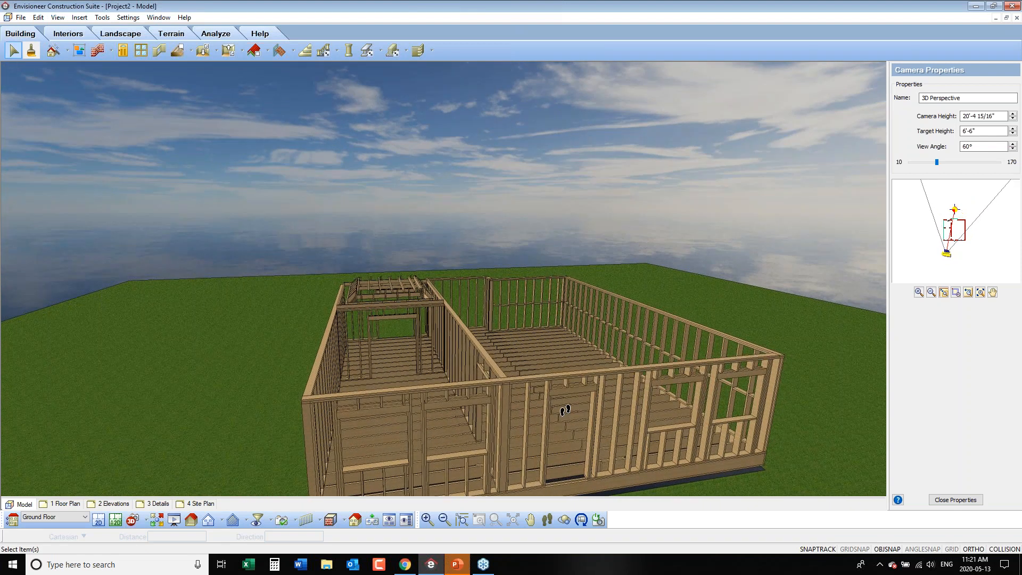
right_click(565, 410)
left_click(571, 412)
left_click(59, 18)
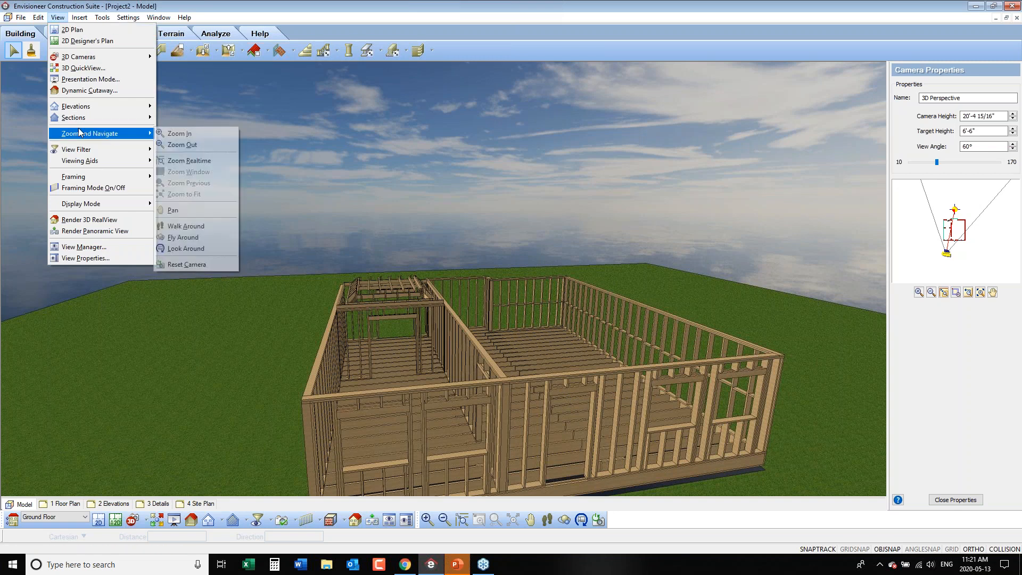
left_click(94, 188)
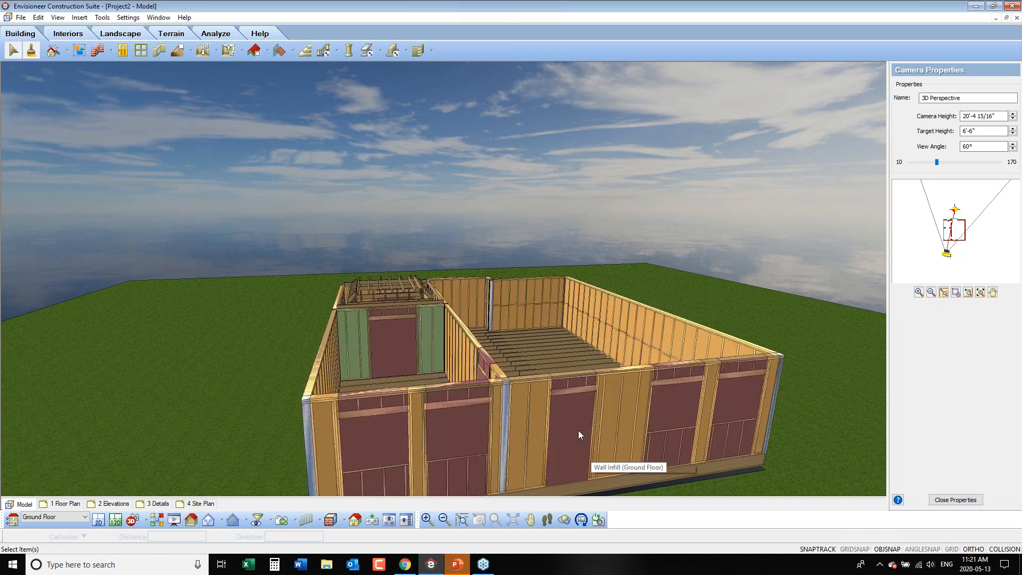
Step: Assign the 9 1/2" PSL Header head sill jamb configuration to the front door opening
left_click(563, 416)
right_click(563, 412)
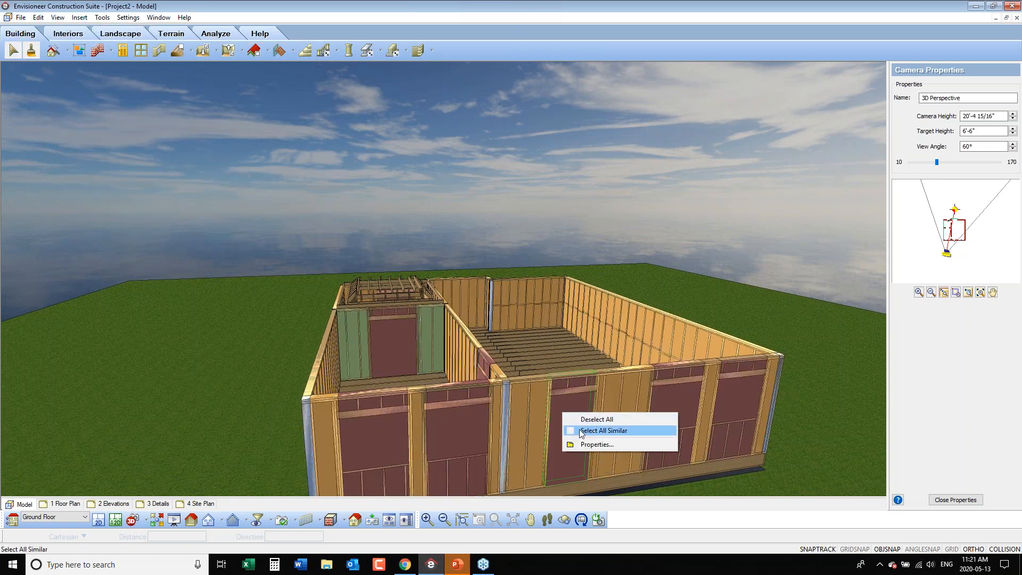
left_click(592, 442)
left_click(481, 267)
left_click(494, 291)
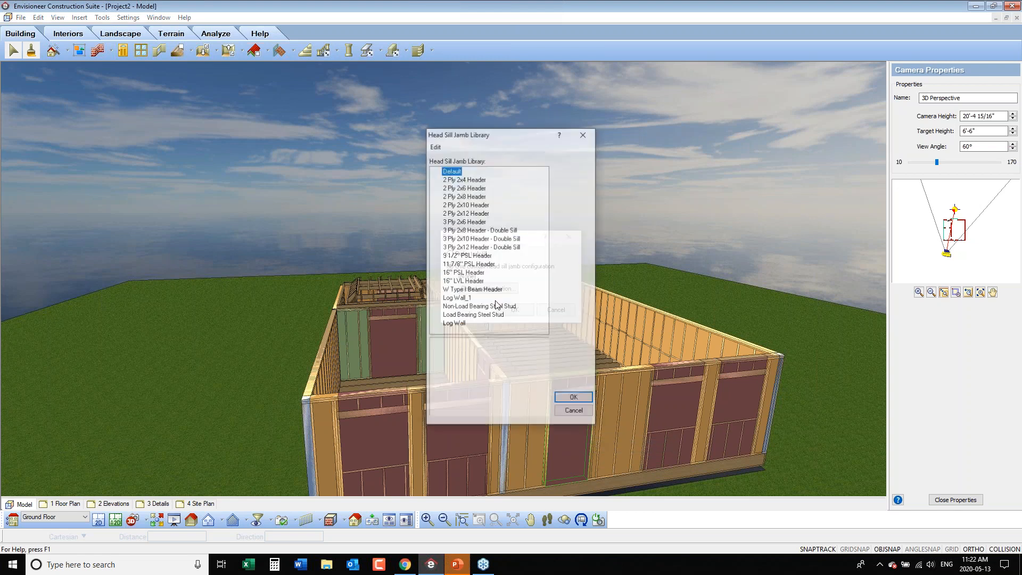
left_click(469, 256)
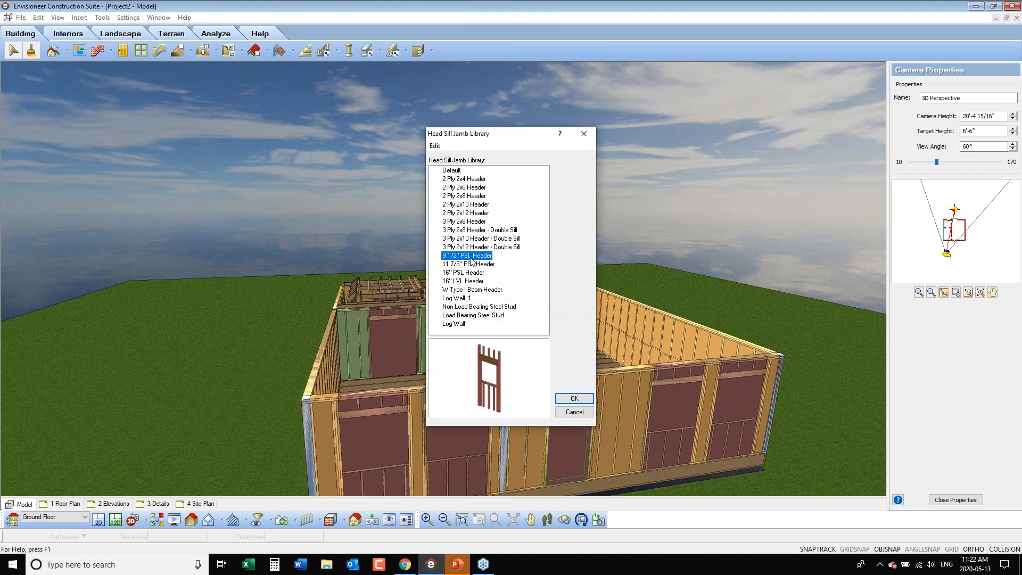
left_click(565, 399)
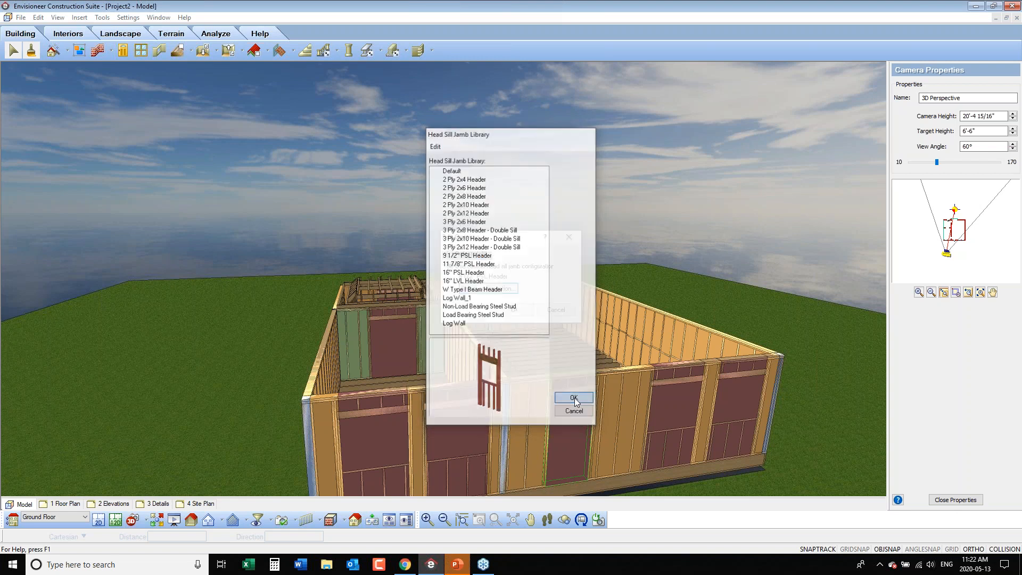
left_click(525, 310)
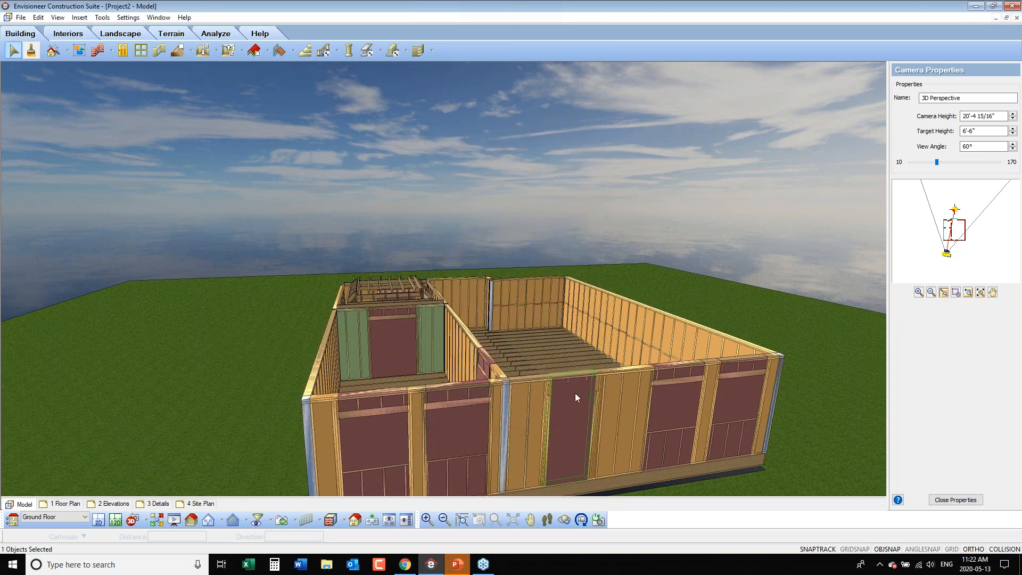
Step: Turn off framing mode and display the framing again to inspect the header above the front door
left_click(57, 17)
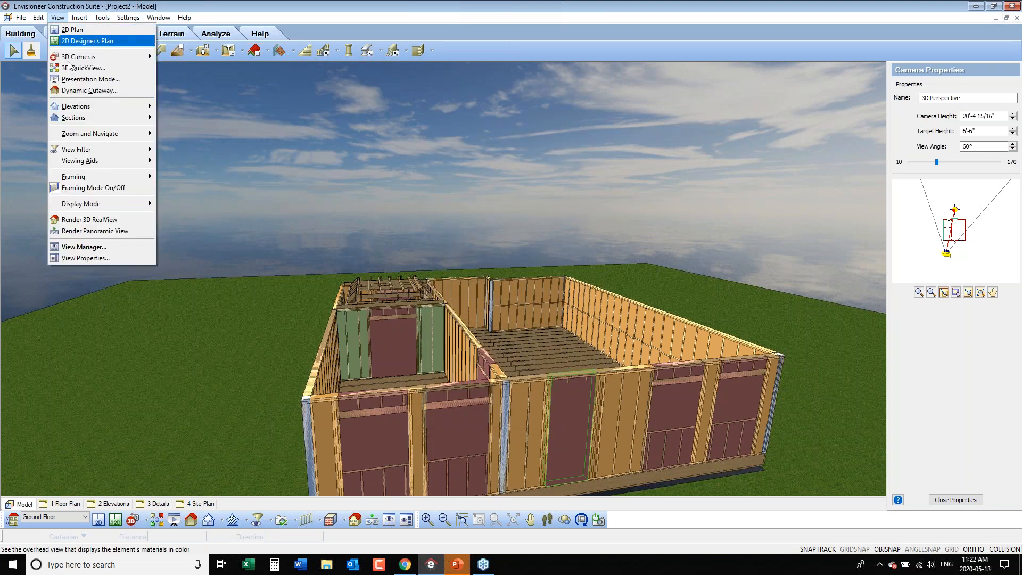
left_click(94, 188)
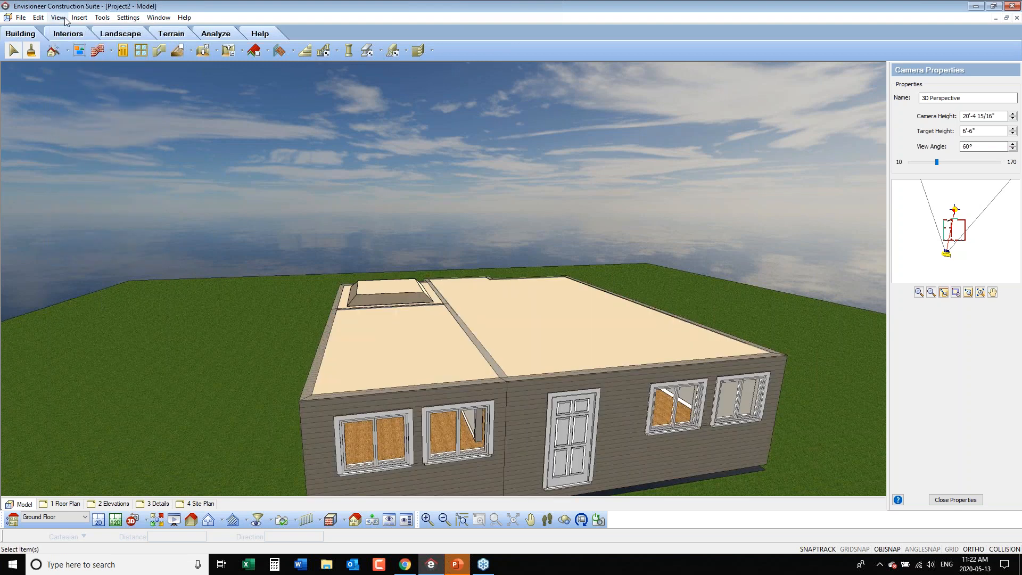
left_click(58, 17)
mouse_move(83, 177)
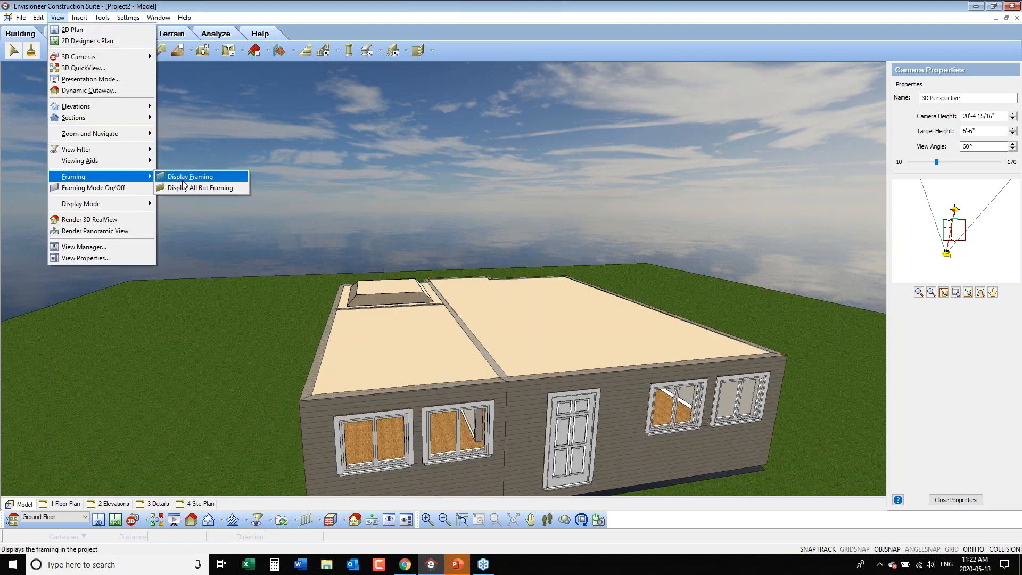
left_click(189, 176)
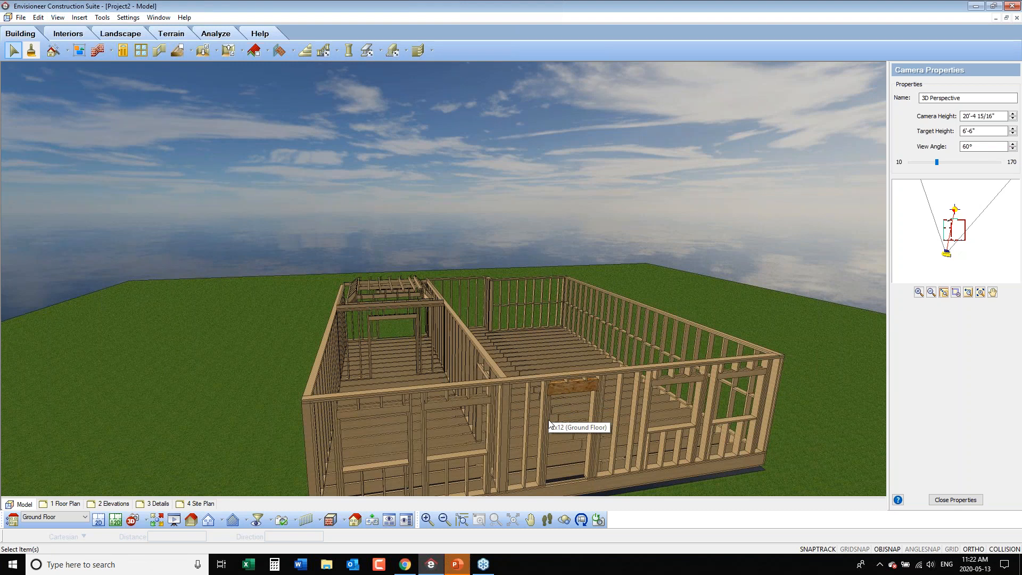
Step: Switch to the 2D plan, open the Wall Panels list and preview Ground Floor panels 2, 3, 4, 6, 9 and 1
left_click(98, 519)
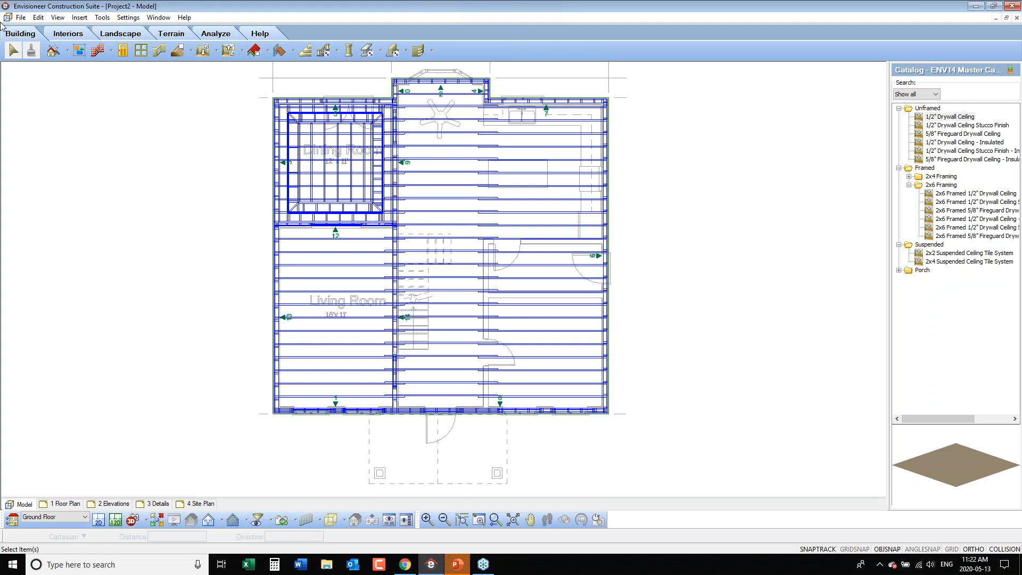
left_click(102, 18)
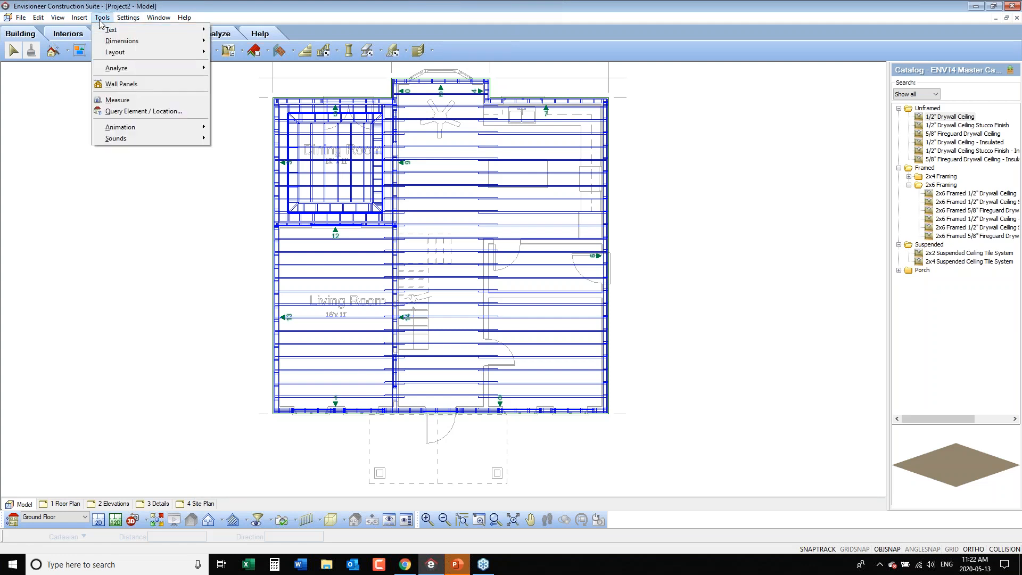
left_click(128, 88)
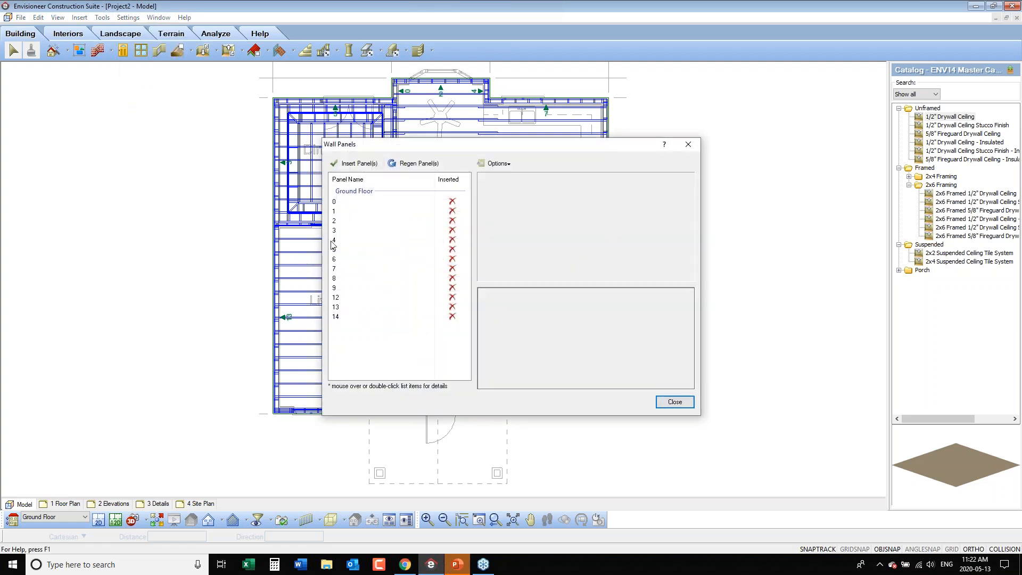
left_click(347, 223)
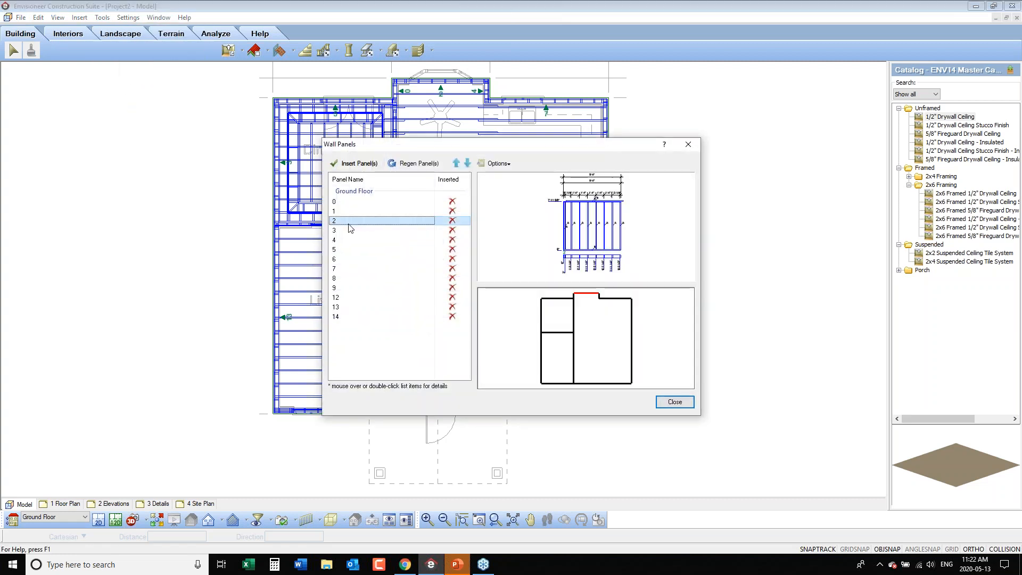
left_click(393, 232)
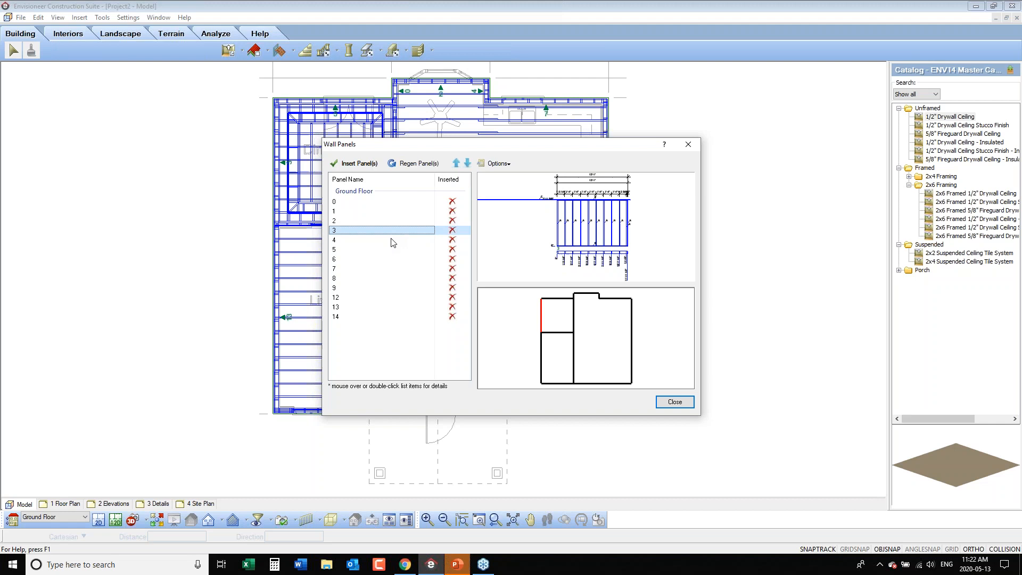
left_click(393, 241)
left_click(395, 261)
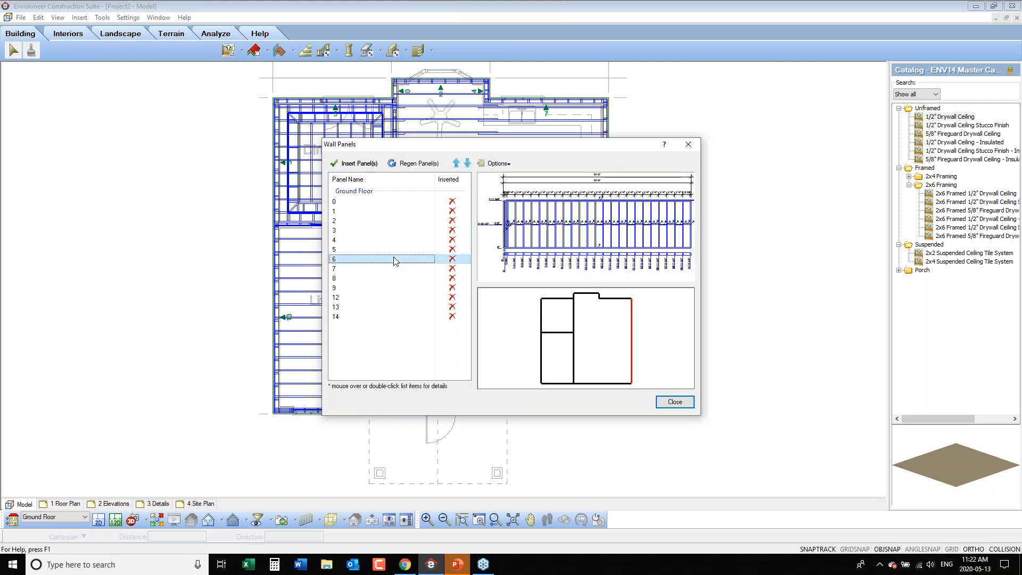
left_click(395, 288)
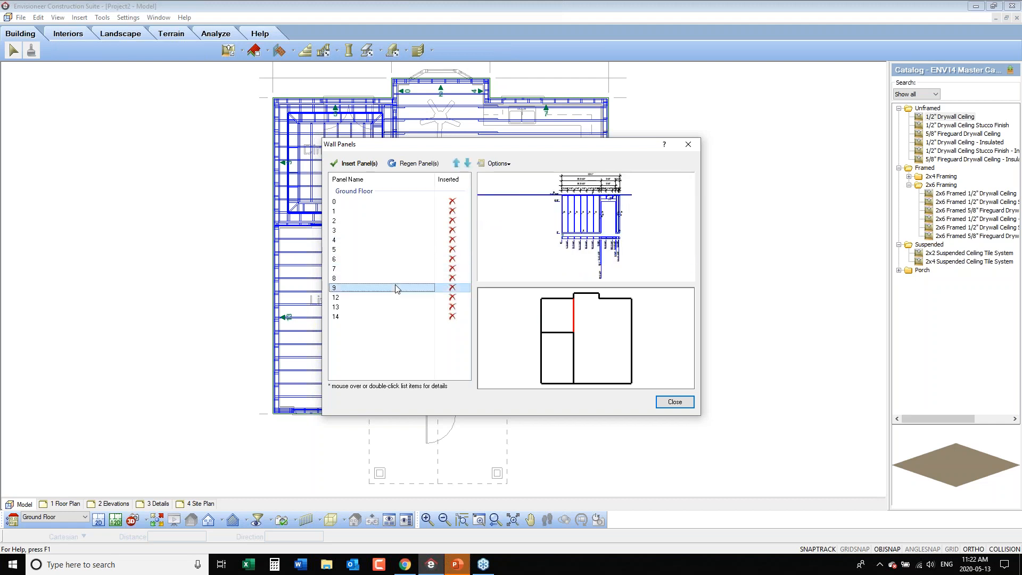
left_click(400, 213)
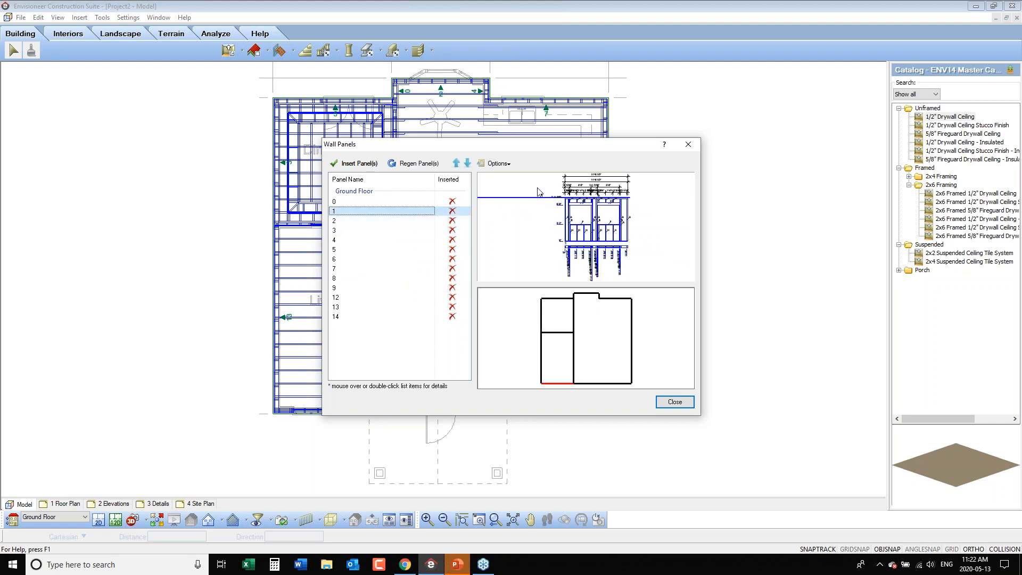
Step: Review the wall panel configuration for tags, insertion settings, text and dimension styles, panel content and dimensions without changing anything
left_click(508, 164)
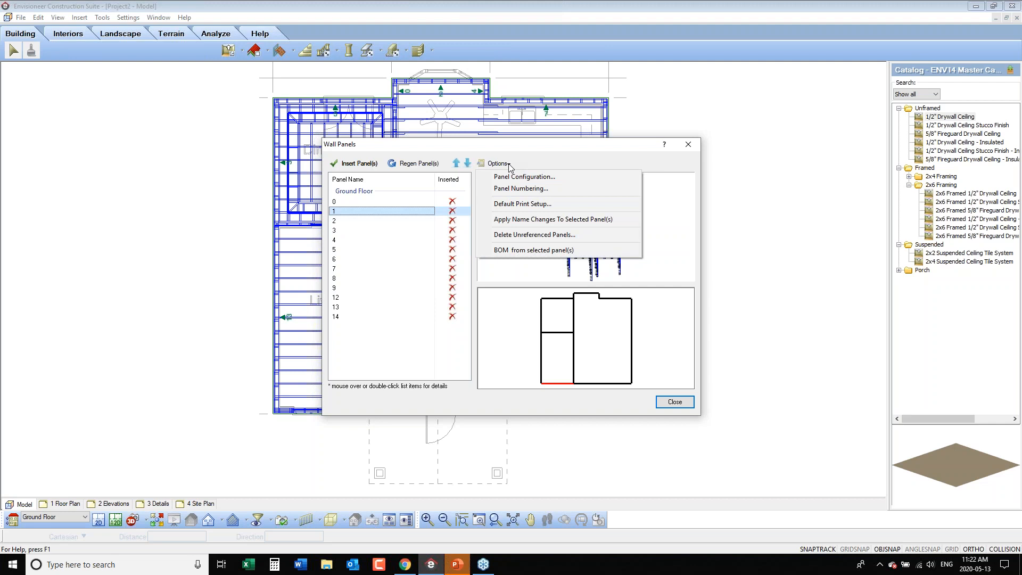
left_click(511, 177)
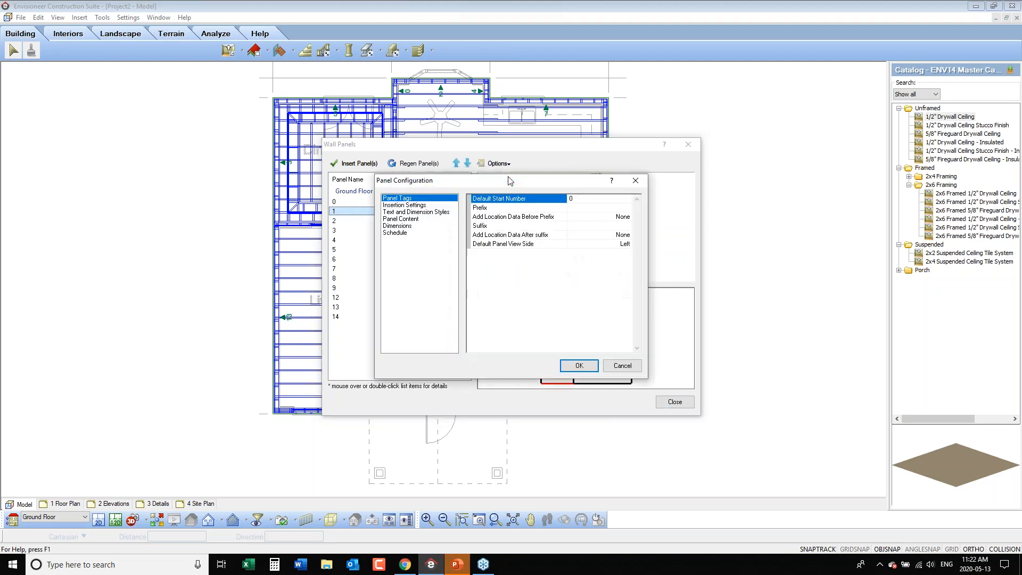
left_click(423, 207)
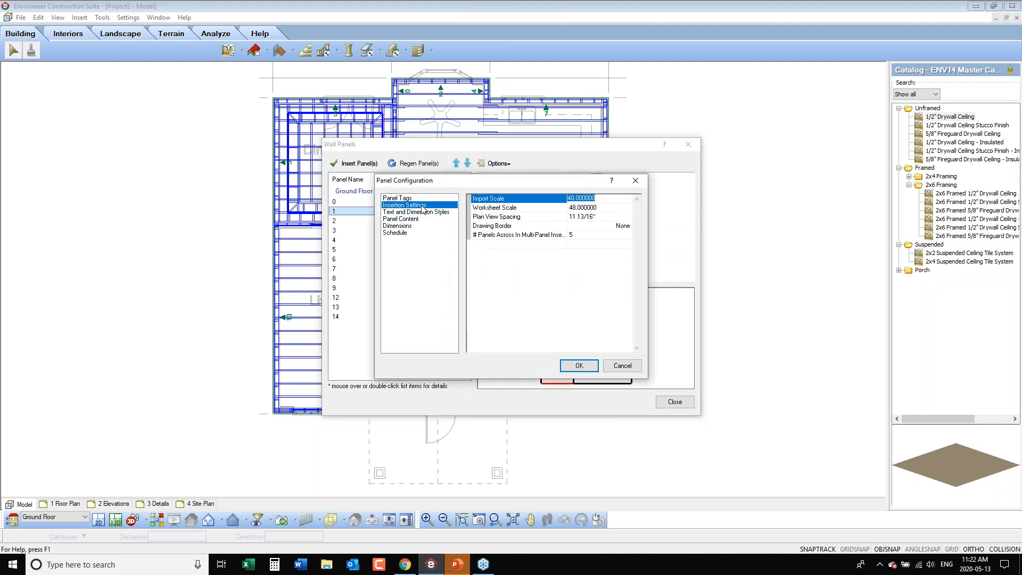
left_click(421, 213)
left_click(421, 220)
left_click(421, 226)
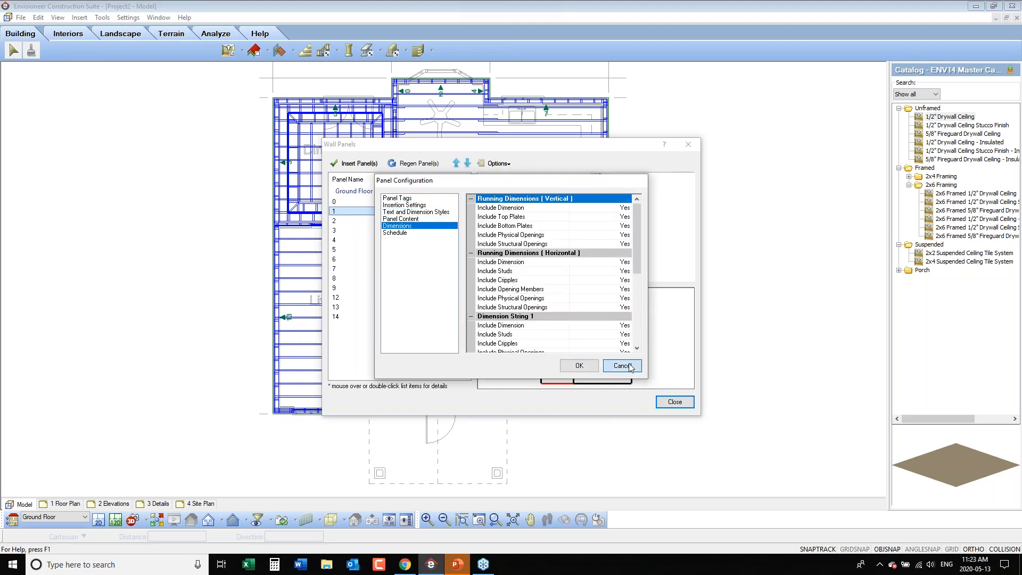
left_click(627, 365)
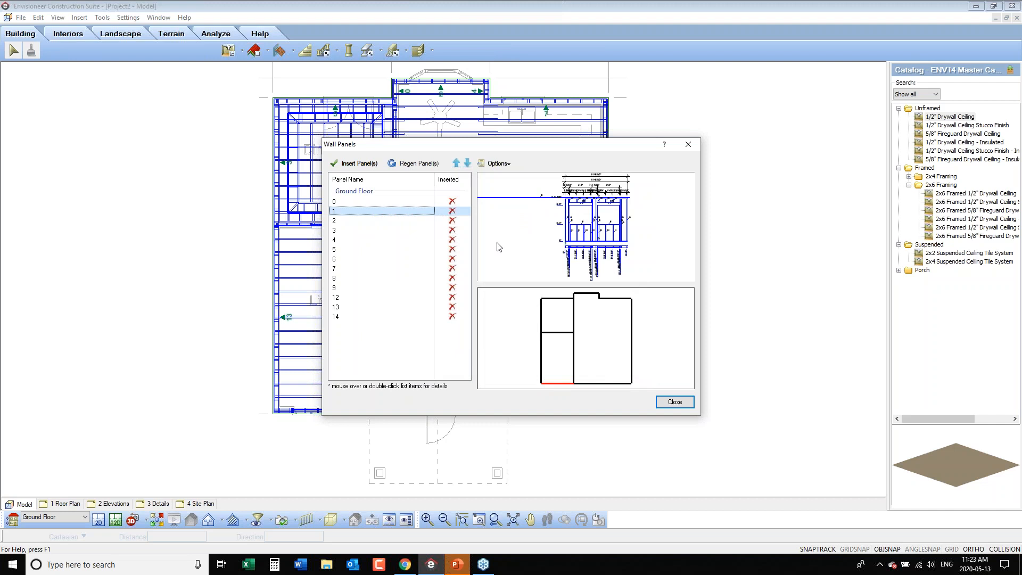
Step: Insert wall panel 2 as a drawing sheet, view its framing elevation and member schedule, and return to the model
left_click(399, 223)
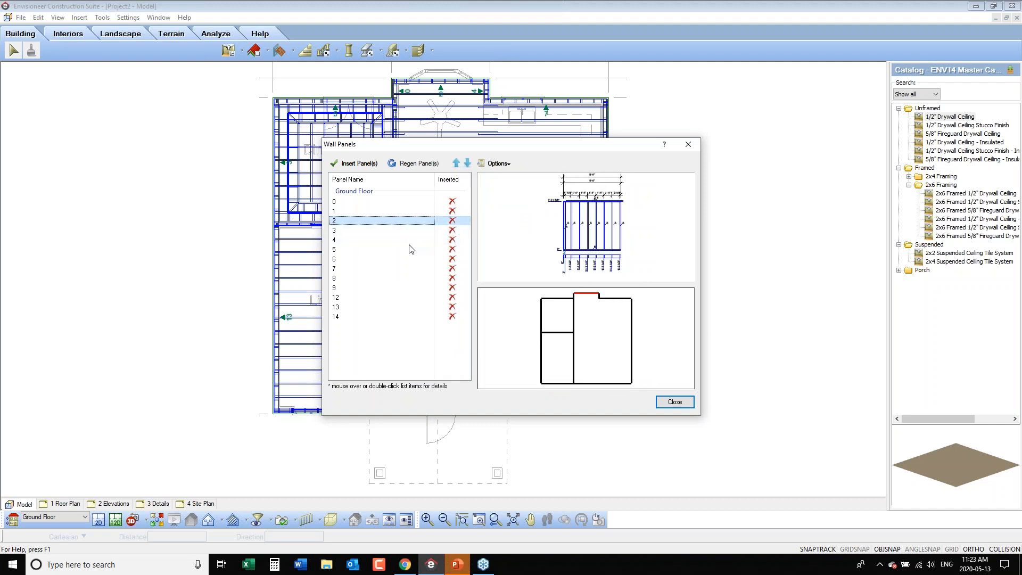
left_click(362, 162)
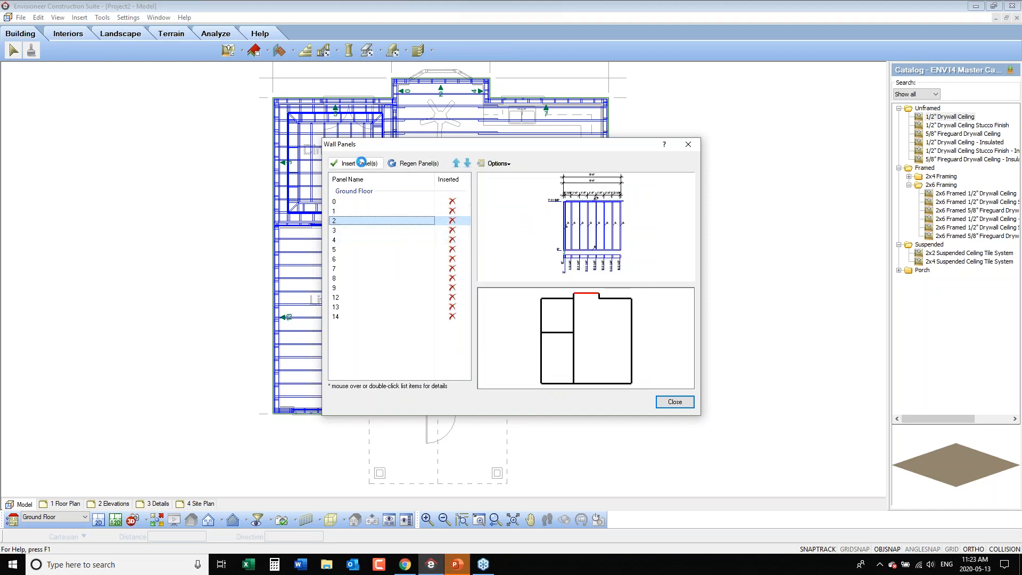
left_click(674, 403)
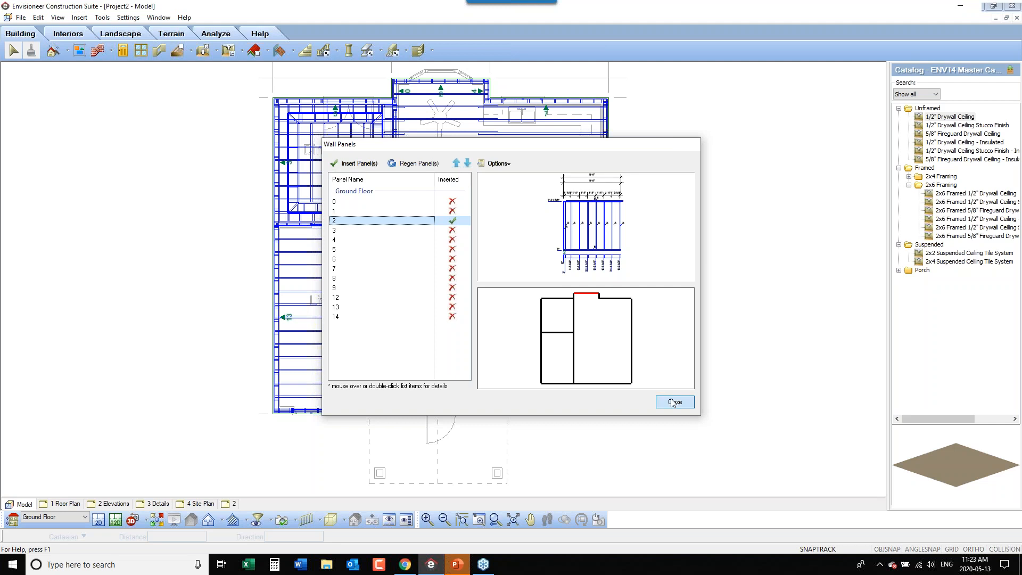
left_click(232, 504)
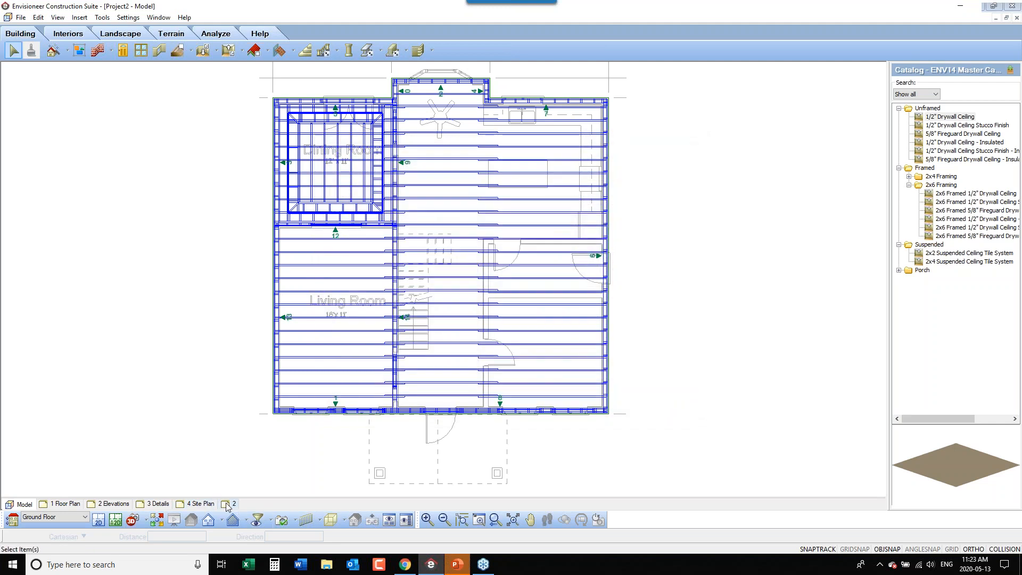
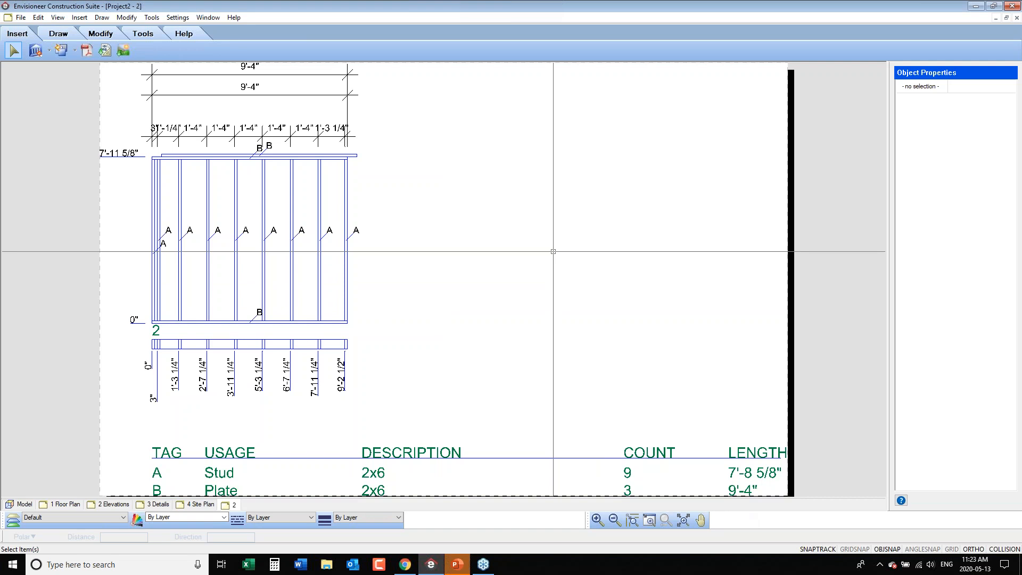
left_click(19, 504)
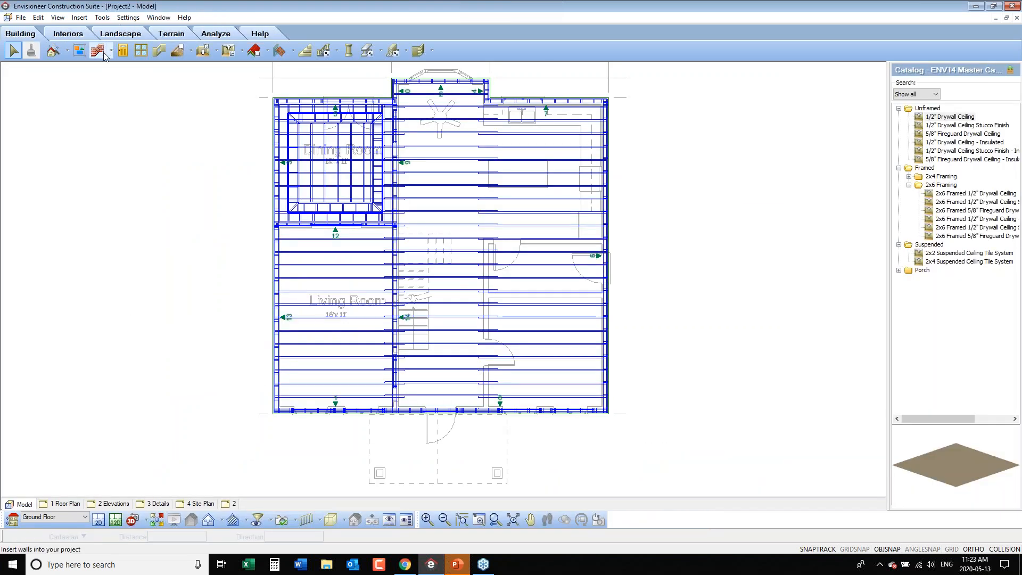
Step: Hide the framing in the 2D plan so the regular floor plan is displayed
left_click(66, 18)
mouse_move(101, 178)
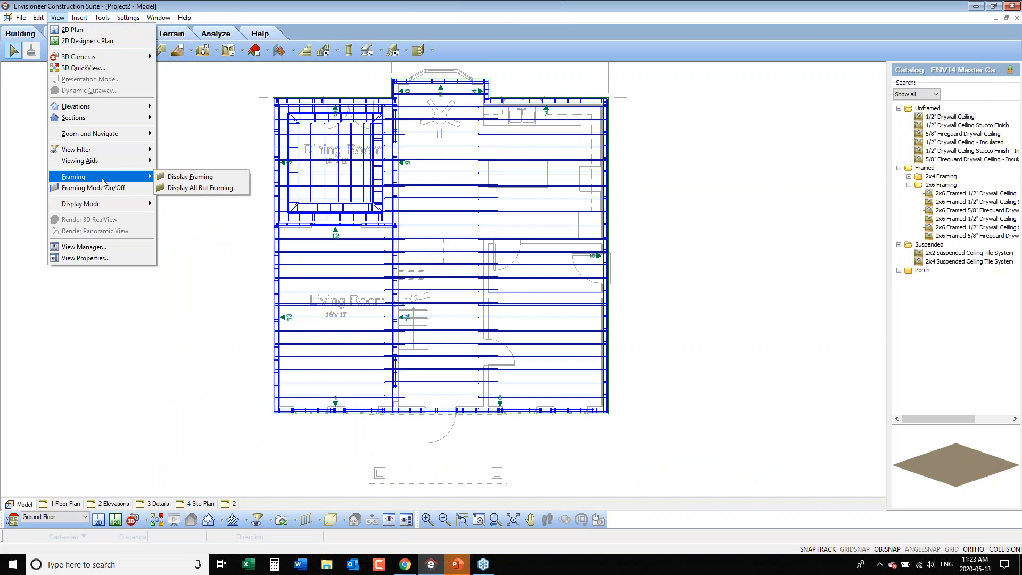
left_click(187, 188)
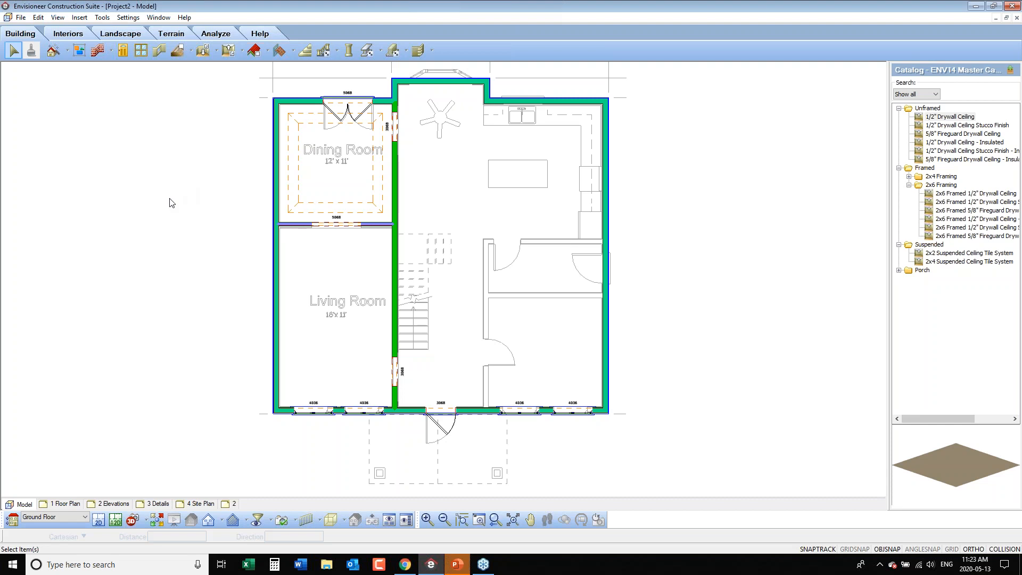
Step: Insert an 8/12 Slope Hip Roof - Shingles by perimeter over the ground floor walls
left_click(268, 53)
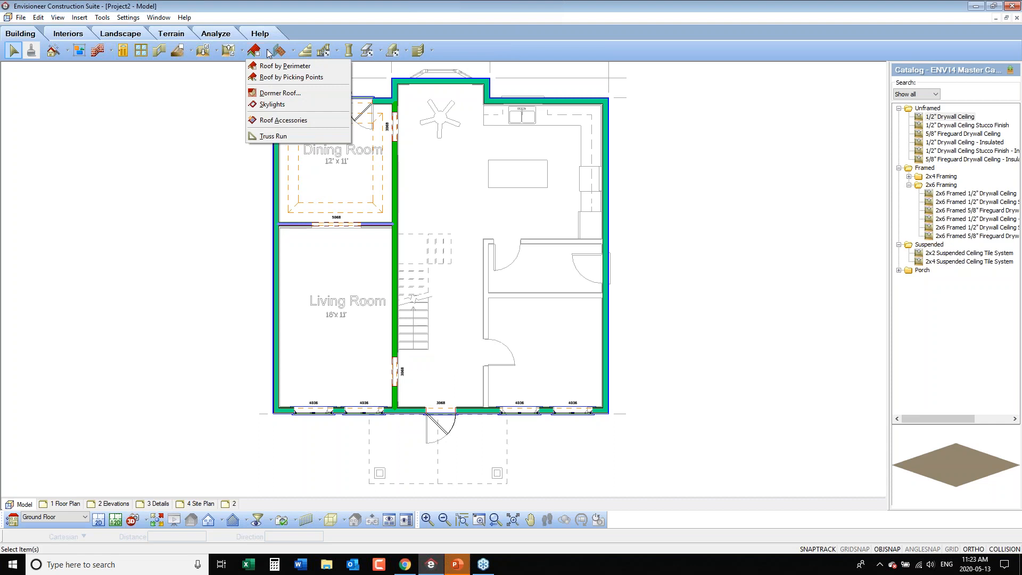
left_click(269, 66)
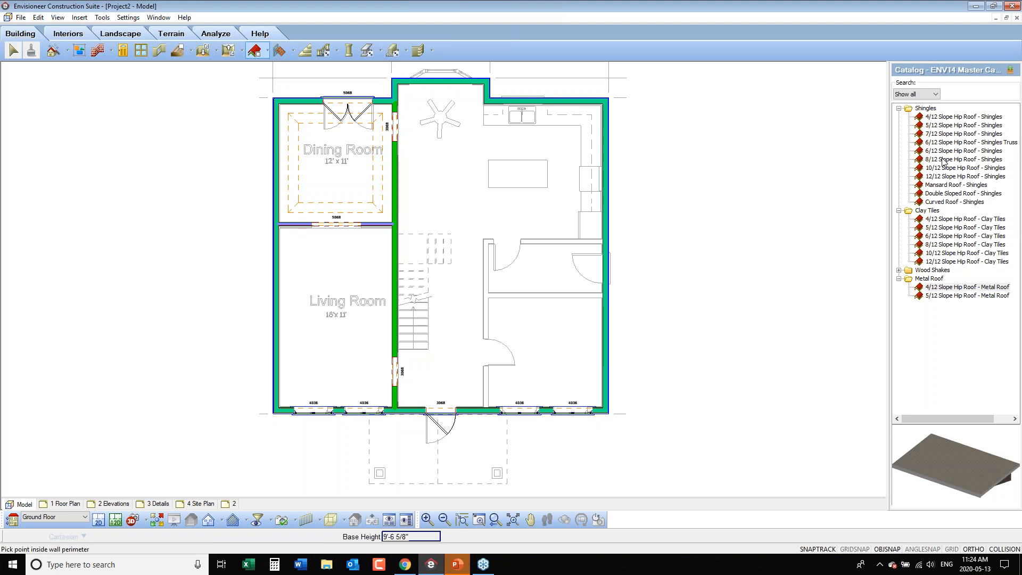
left_click(943, 160)
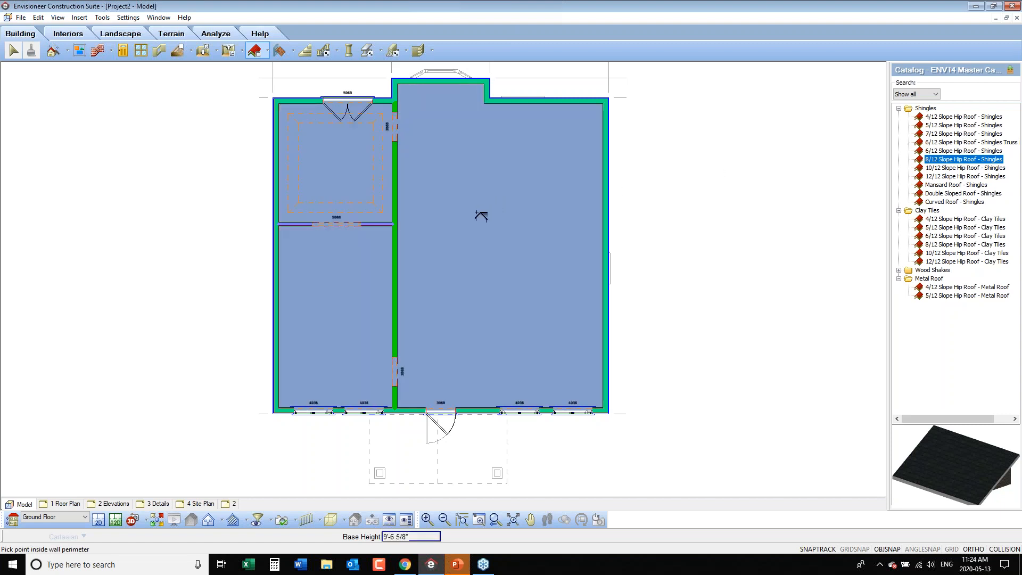
left_click(491, 218)
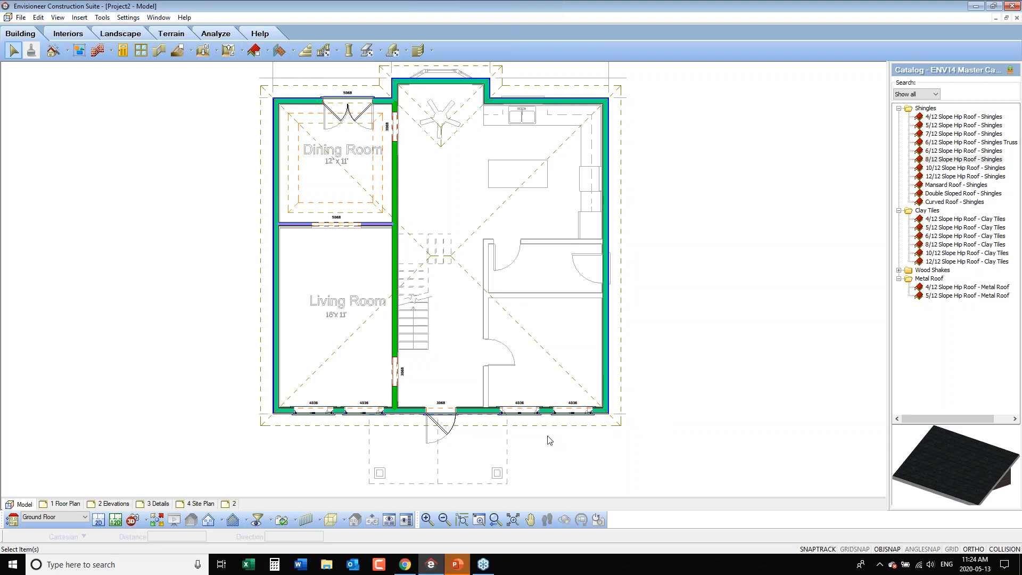
Step: Select the roof's two opposite side edges and set a 5 in 12 slope, a 2' overhang and the Gable shape
left_click(565, 429)
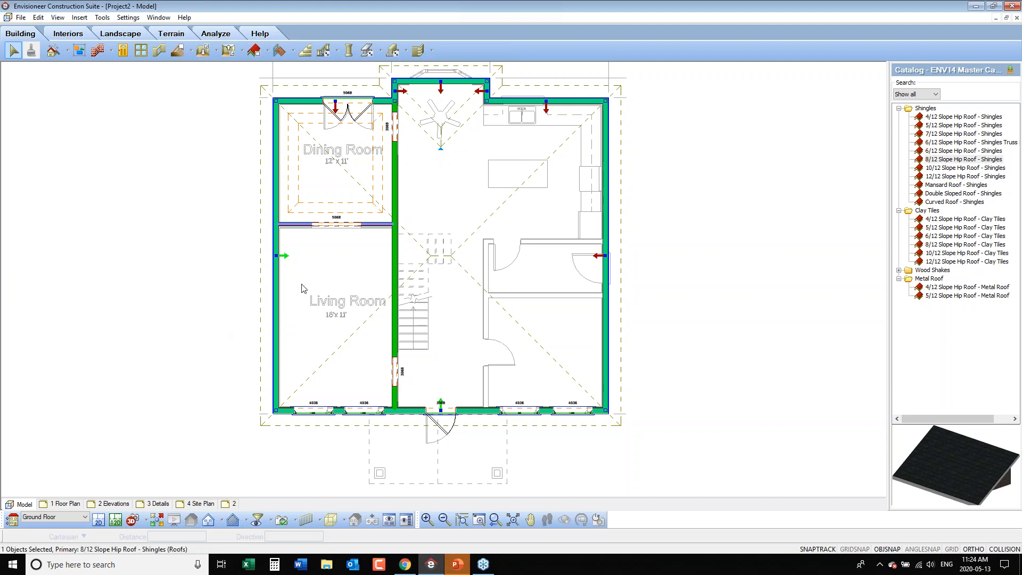
left_click(593, 258)
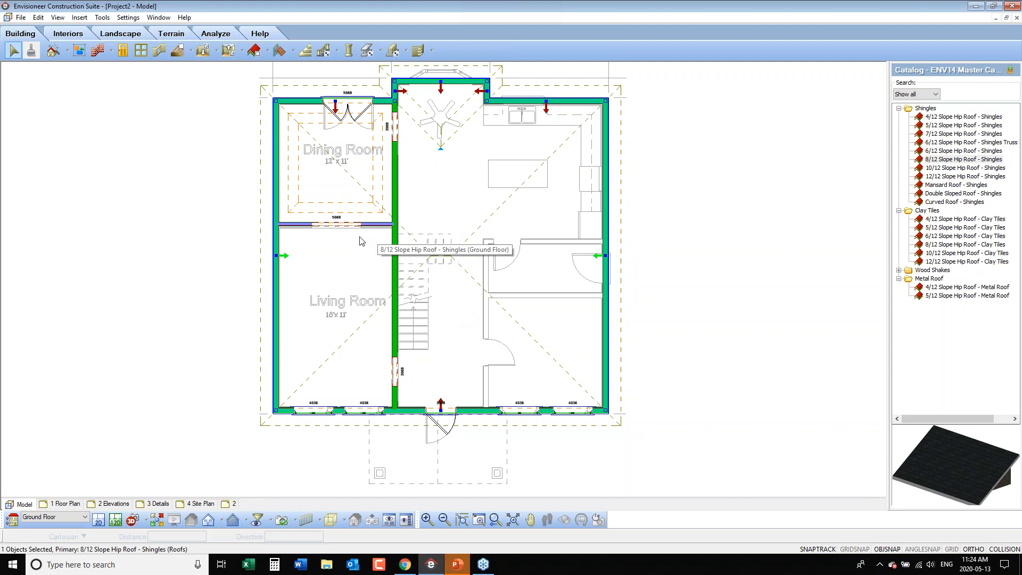
right_click(426, 283)
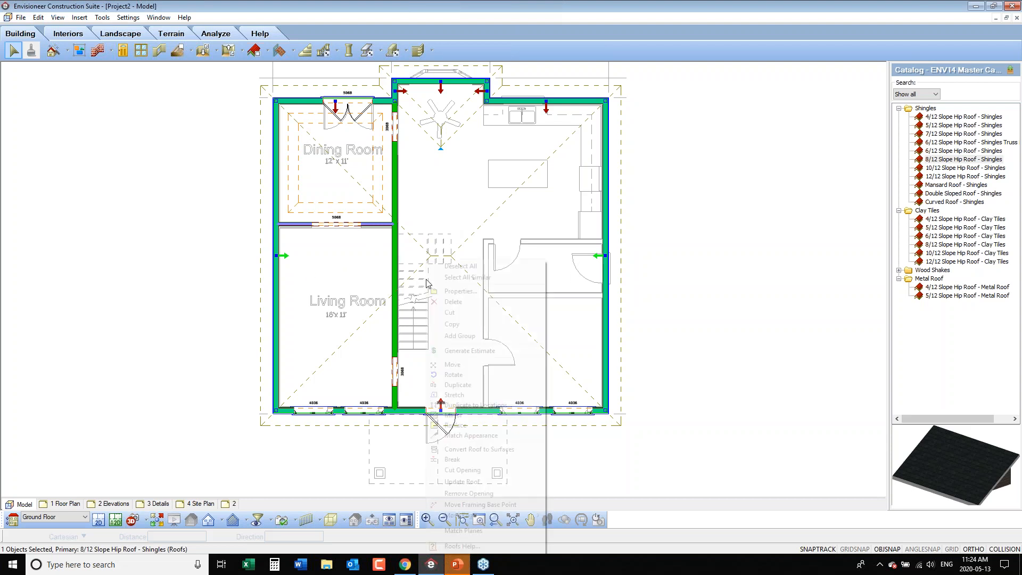
left_click(459, 291)
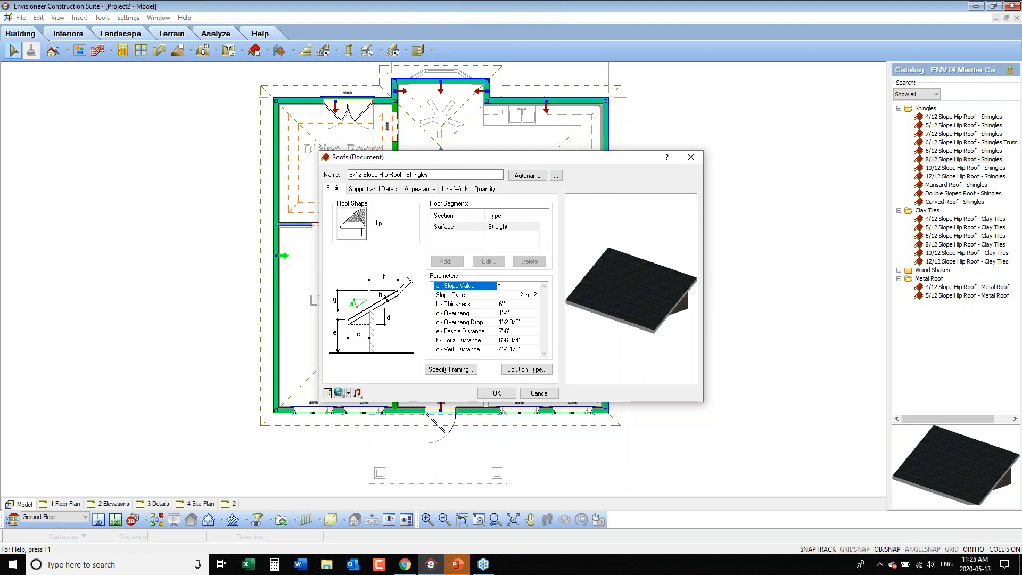
left_click(506, 295)
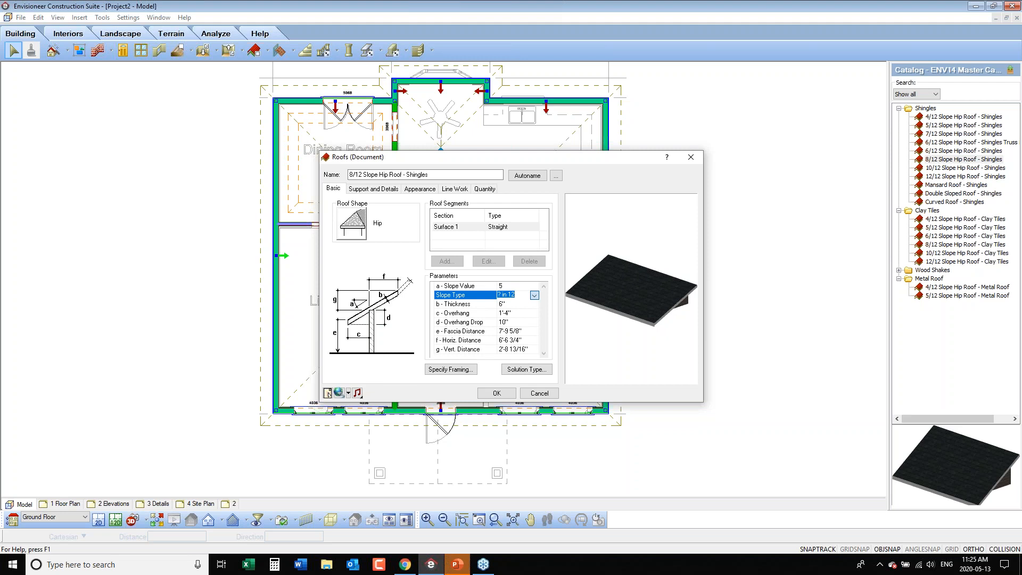
left_click(518, 313)
type("2'")
key("Tab")
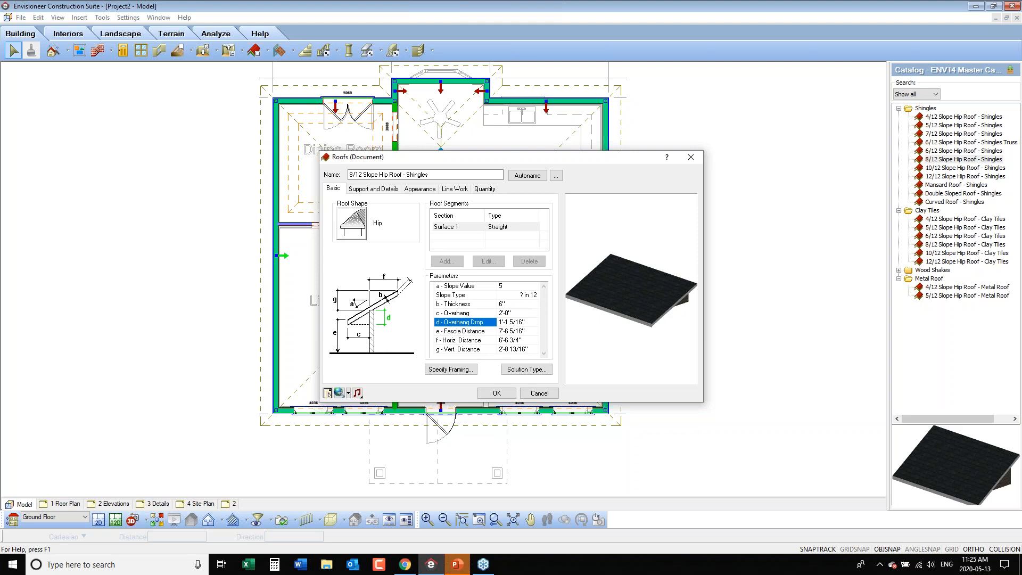
left_click(356, 233)
left_click(487, 242)
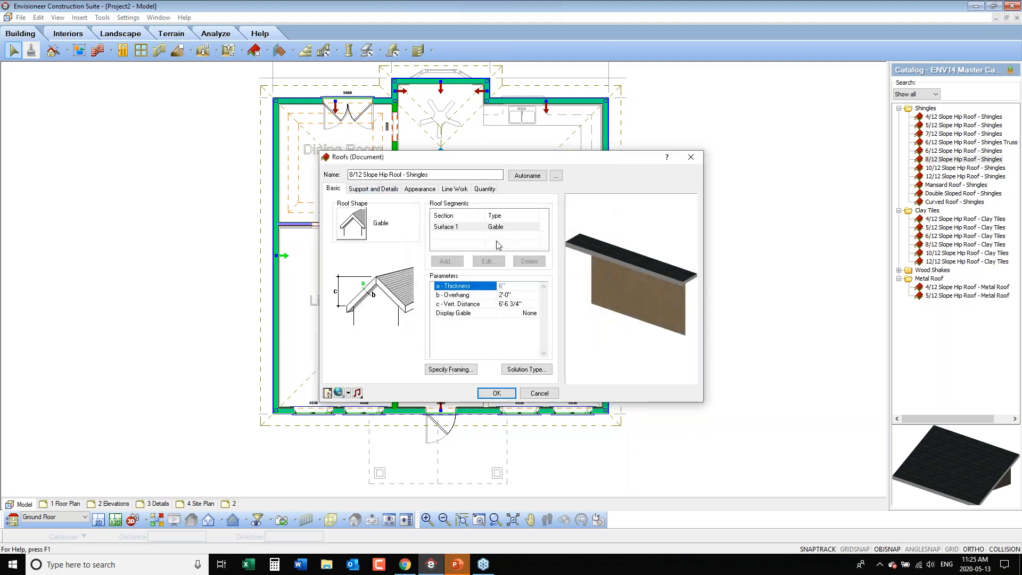
Step: Review the roof's quantity assemblies and its framing members from rafter to gable without changing them
left_click(485, 189)
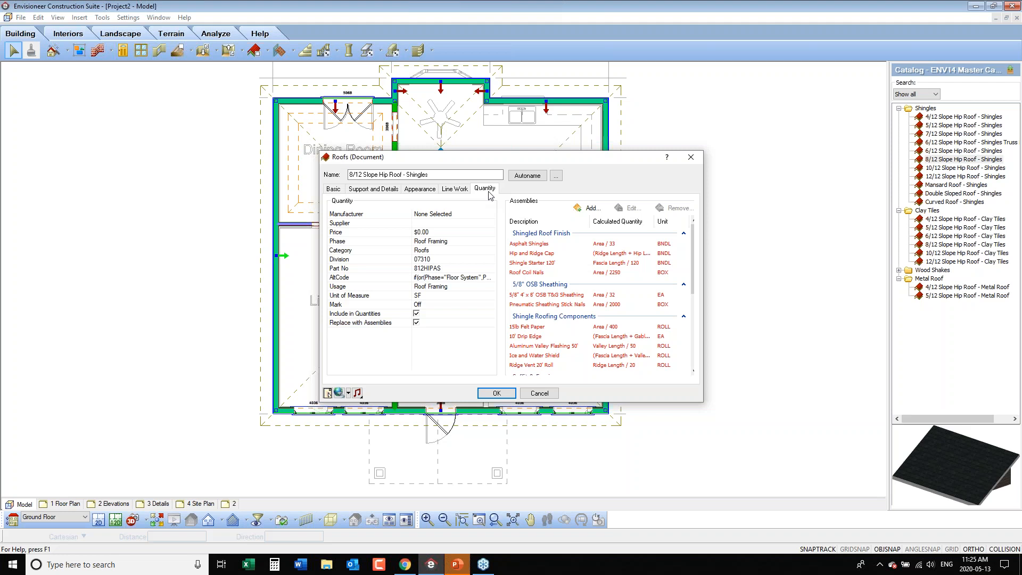
mouse_move(692, 242)
left_mouse_down()
mouse_move(690, 310)
mouse_move(700, 232)
left_mouse_up()
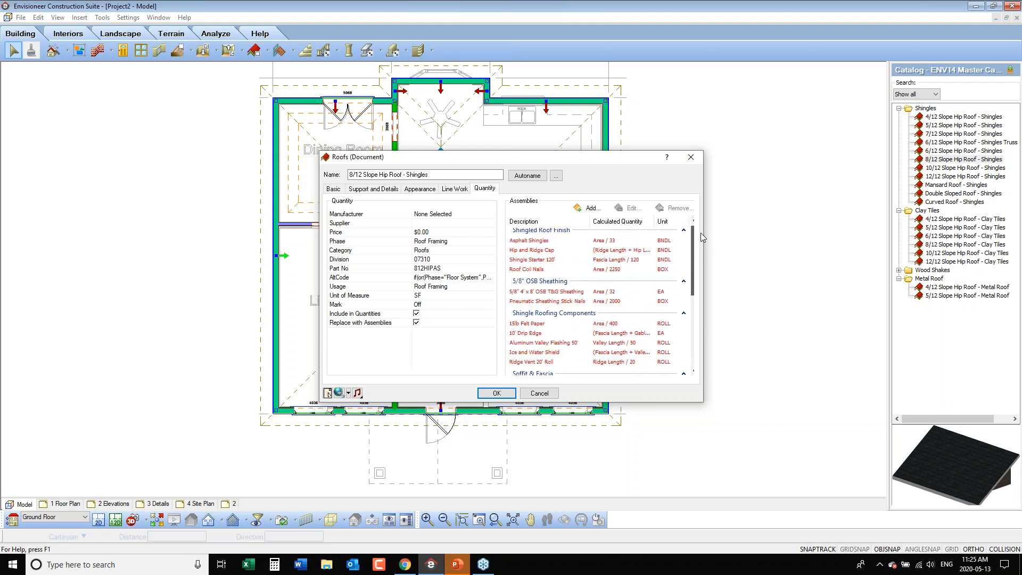
left_click(334, 189)
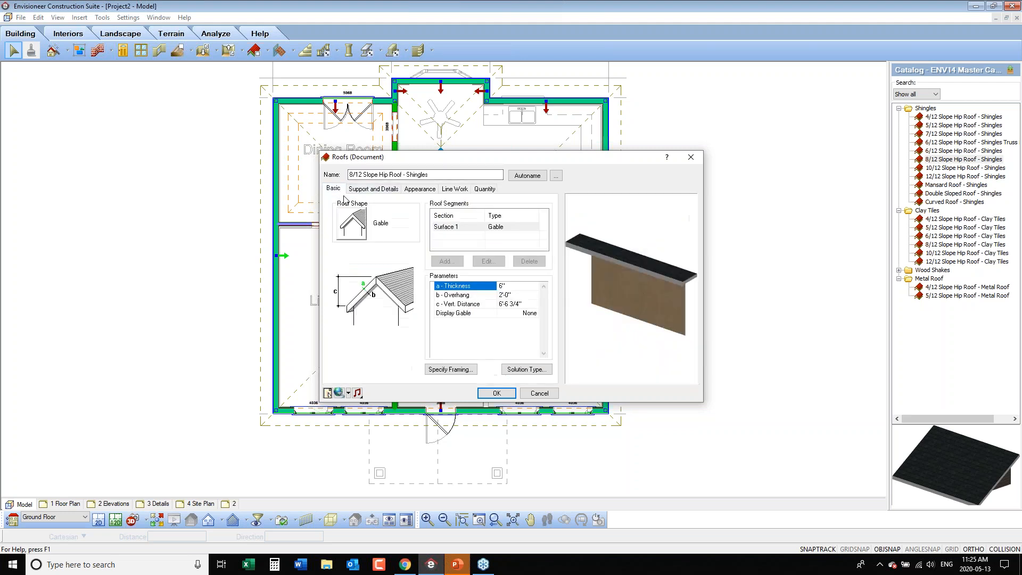
left_click(451, 369)
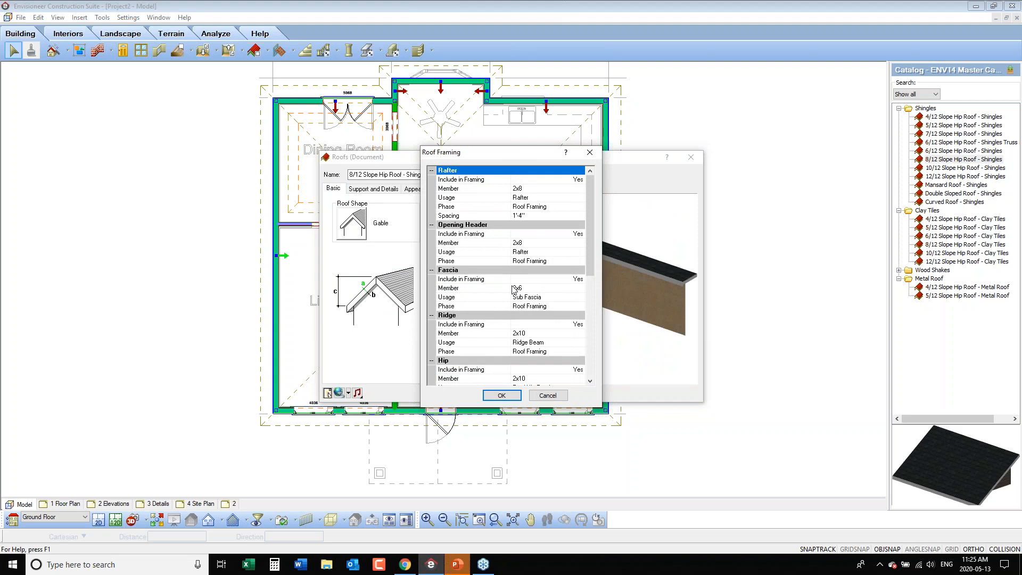
left_click_drag(589, 244, 587, 332)
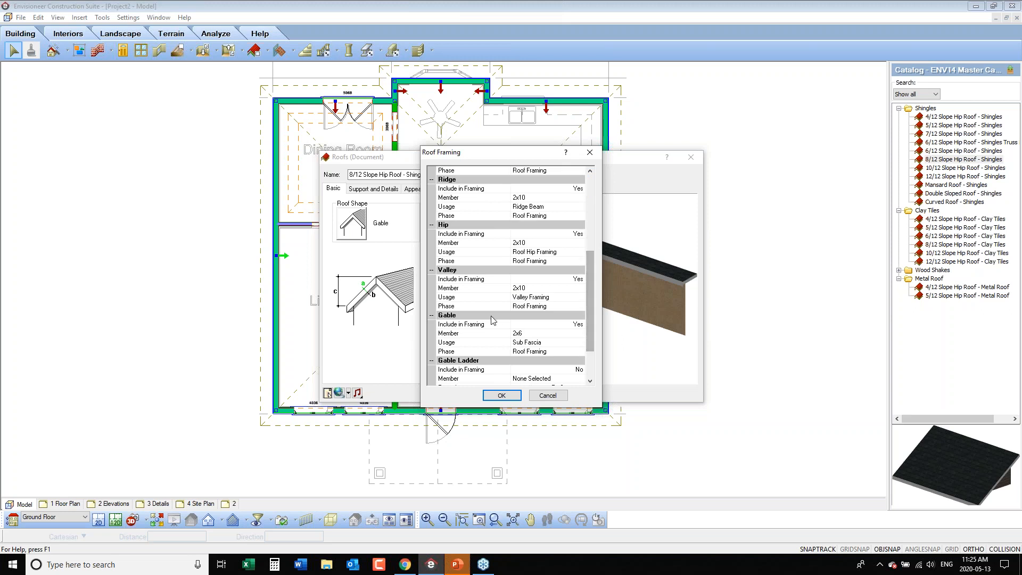
left_click(503, 398)
Step: Check the roof support types, keep Rafter, and apply the gable settings to the selected edges
left_click(376, 189)
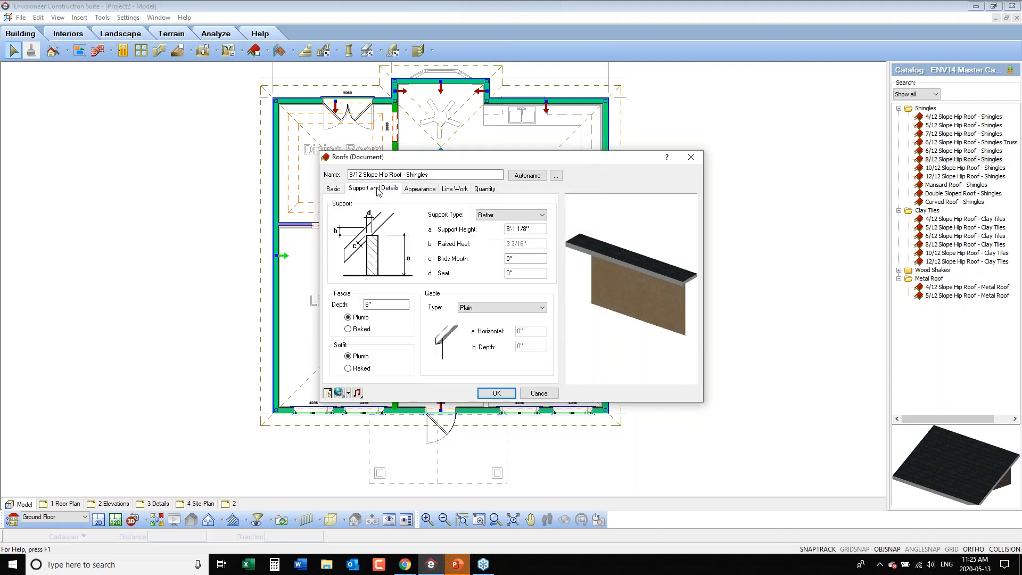
left_click(507, 216)
left_click(507, 217)
left_click(495, 393)
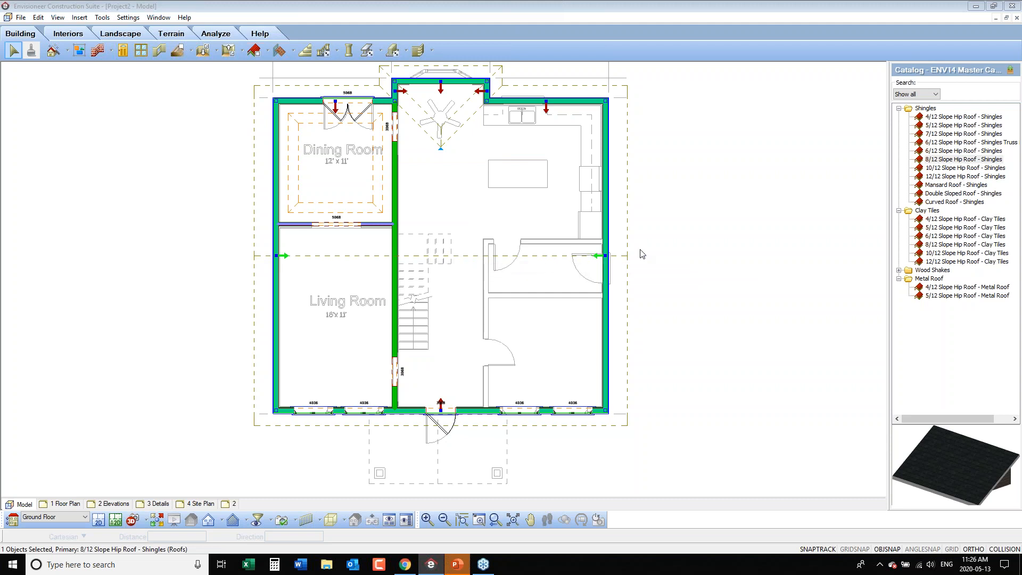
Step: Show the house in a 3D perspective, orbit to the gable end and set the display mode to Rendered
left_click(144, 524)
left_click(157, 493)
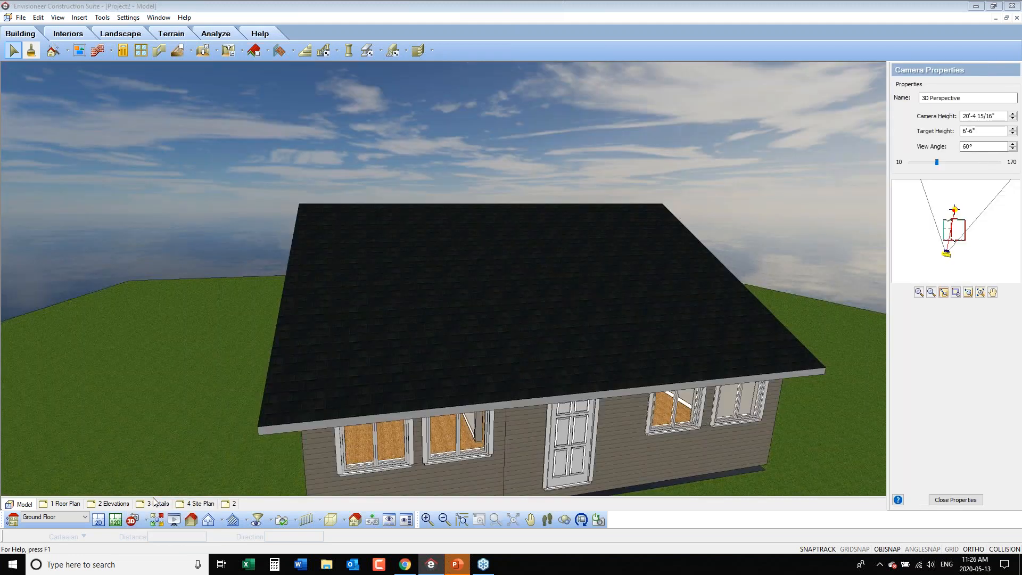
left_click(565, 520)
left_click_drag(340, 426, 651, 384)
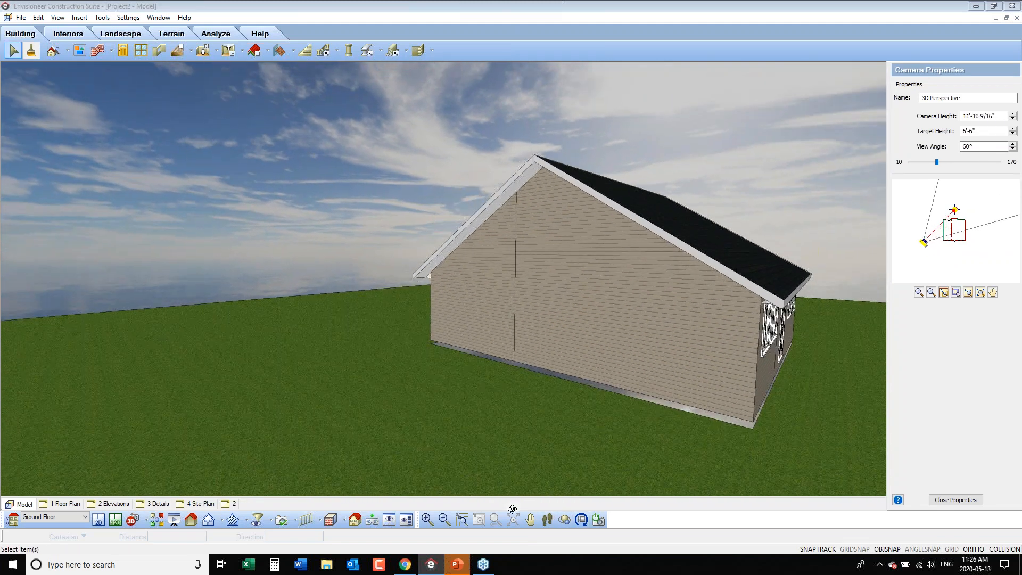
left_click(340, 520)
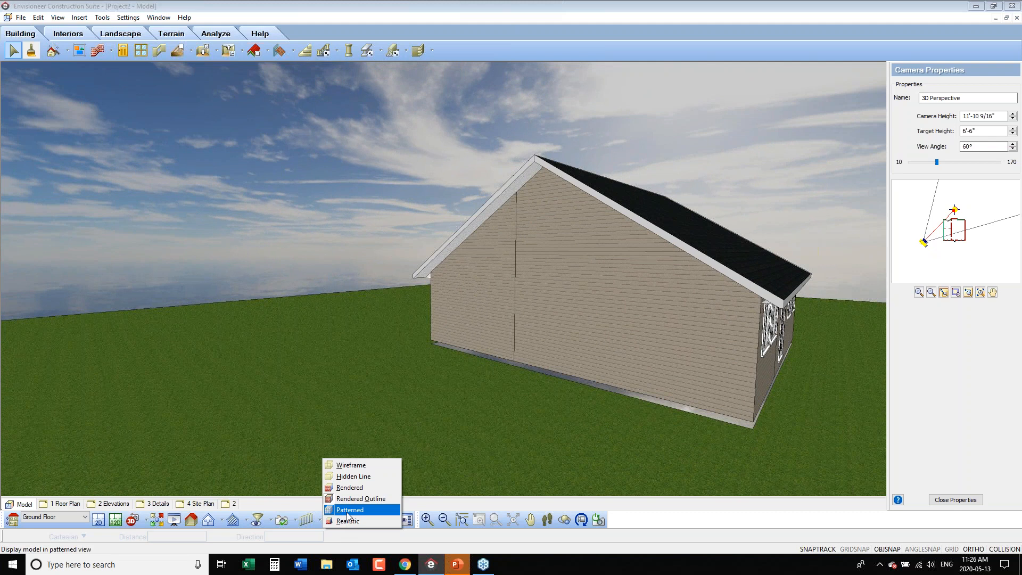
left_click(349, 487)
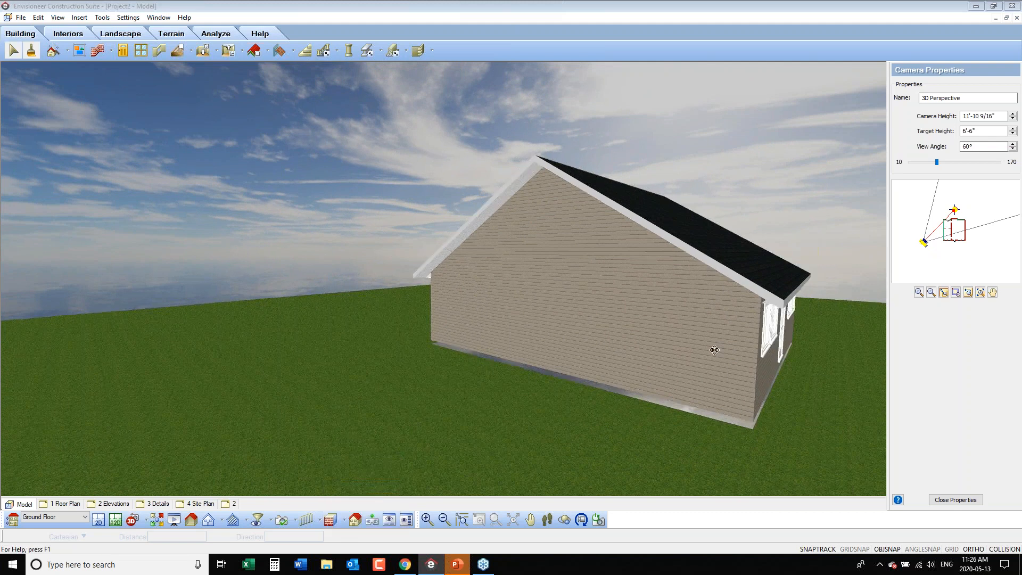
left_click_drag(745, 352, 596, 348)
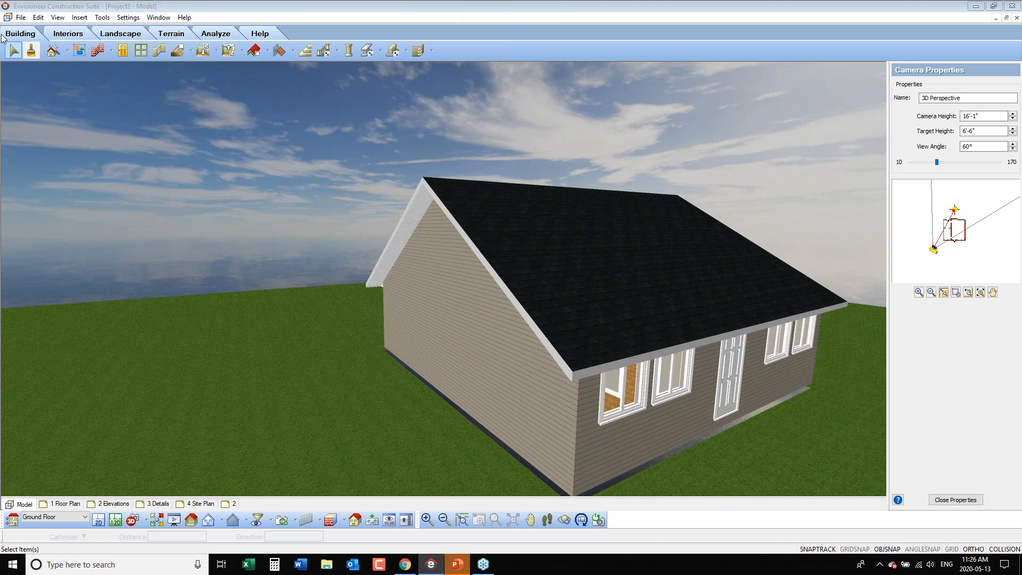
Step: Display the house and roof framing in 3D, switch framing mode to inspect it, and return to the finished model
left_click(58, 17)
mouse_move(95, 179)
left_click(194, 177)
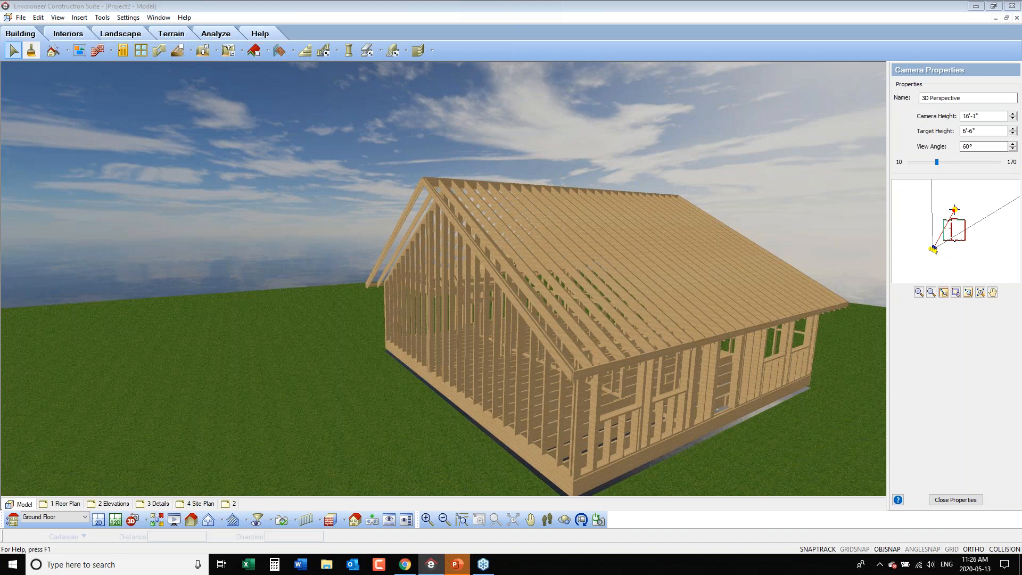
left_click(58, 17)
left_click(96, 188)
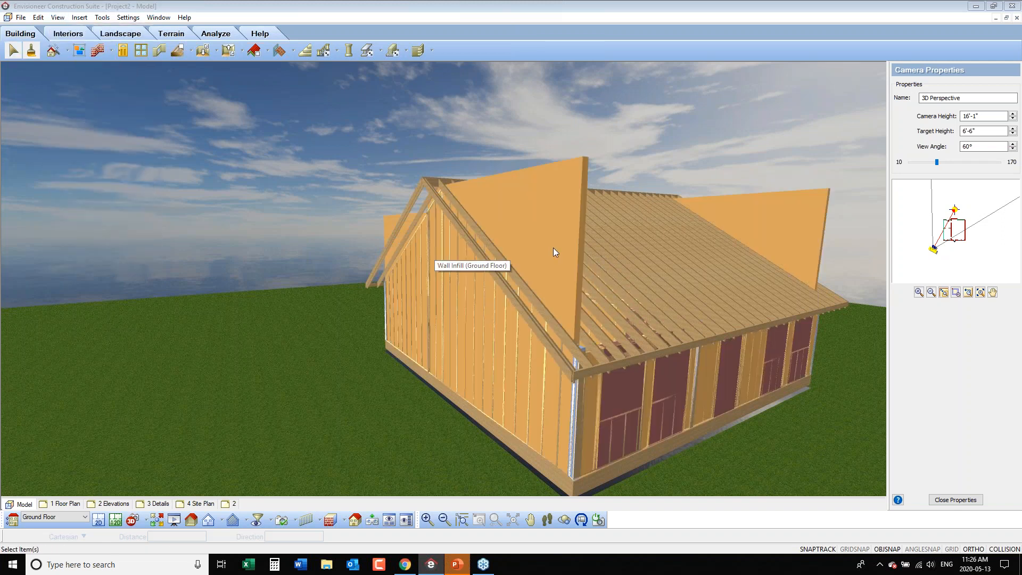
left_click(59, 18)
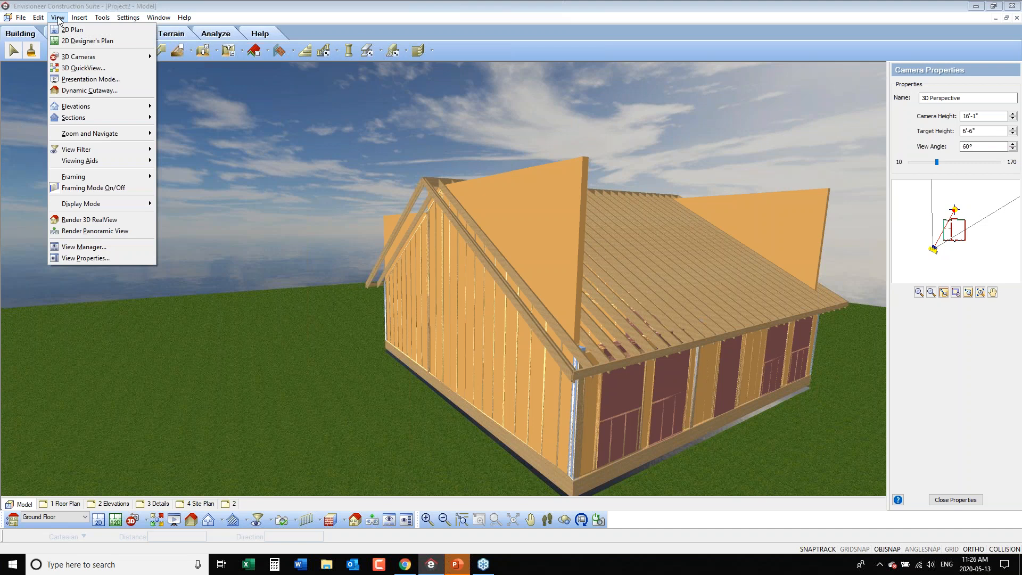
left_click(103, 188)
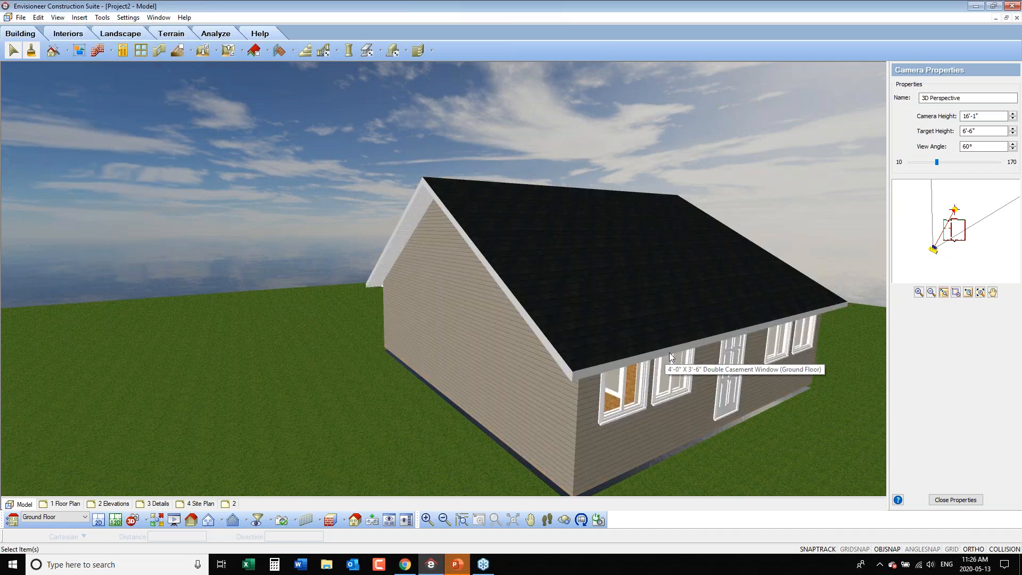
Step: Return to the 2D floor plan, start a dormer roof and set its roof type to 8/12 Slope Hip Roof - Shingles
left_click(99, 520)
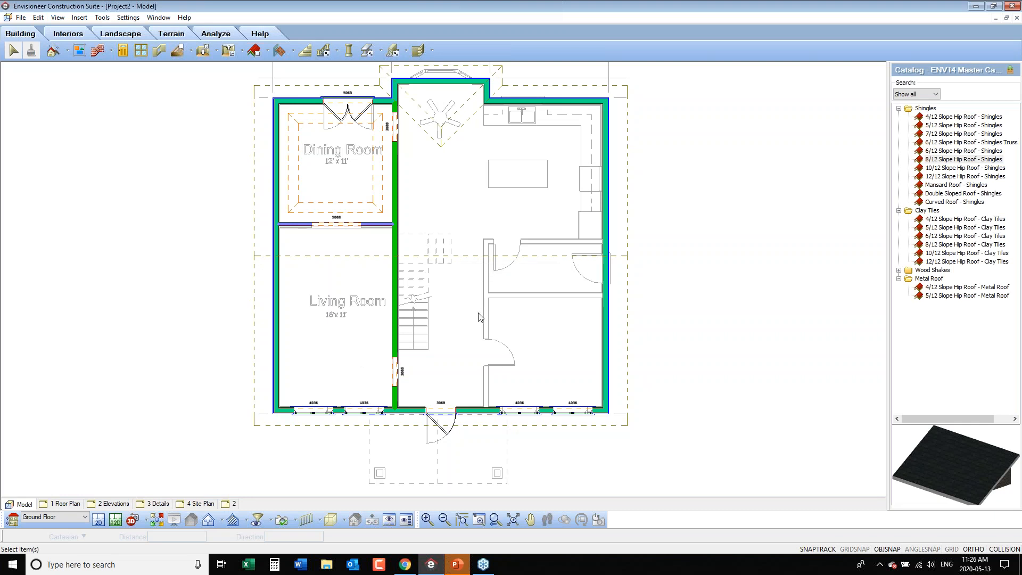
left_click(270, 53)
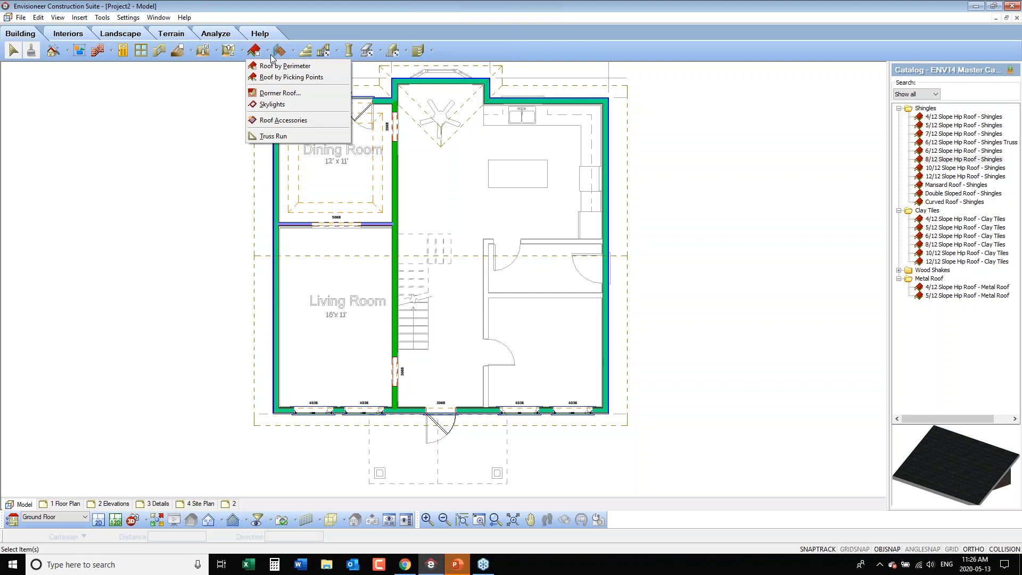
left_click(273, 56)
left_click(268, 51)
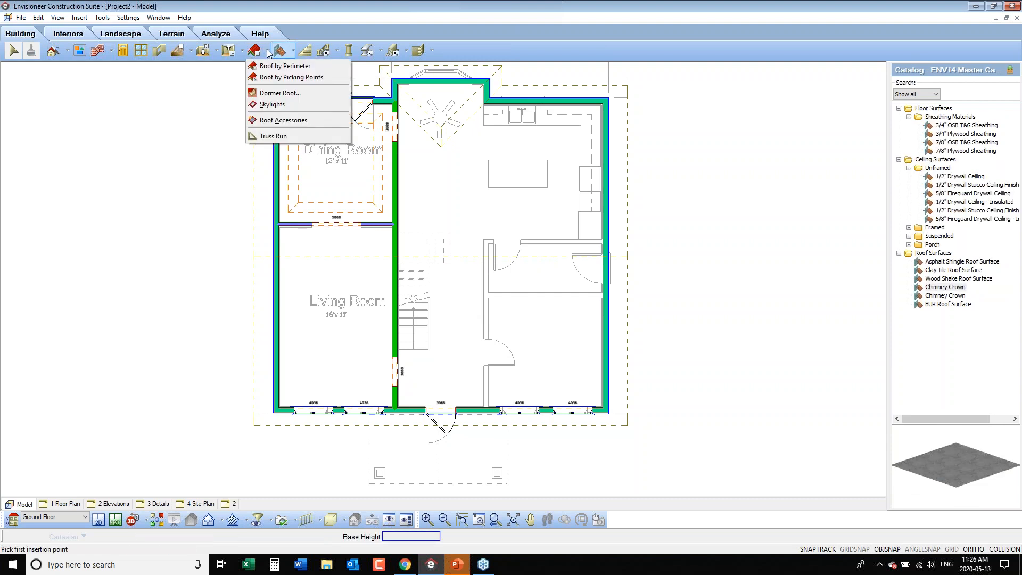
left_click(266, 93)
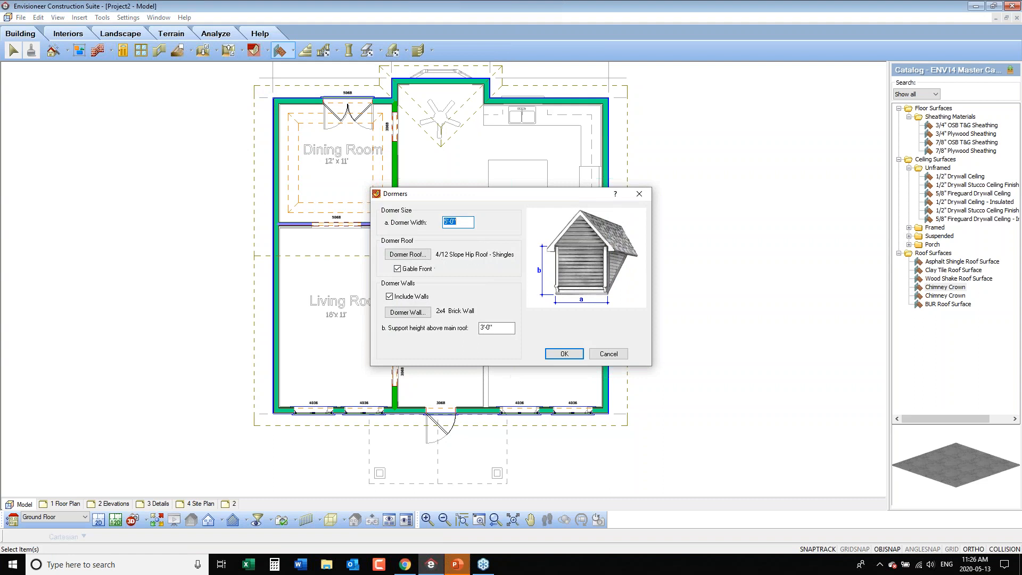
left_click(416, 256)
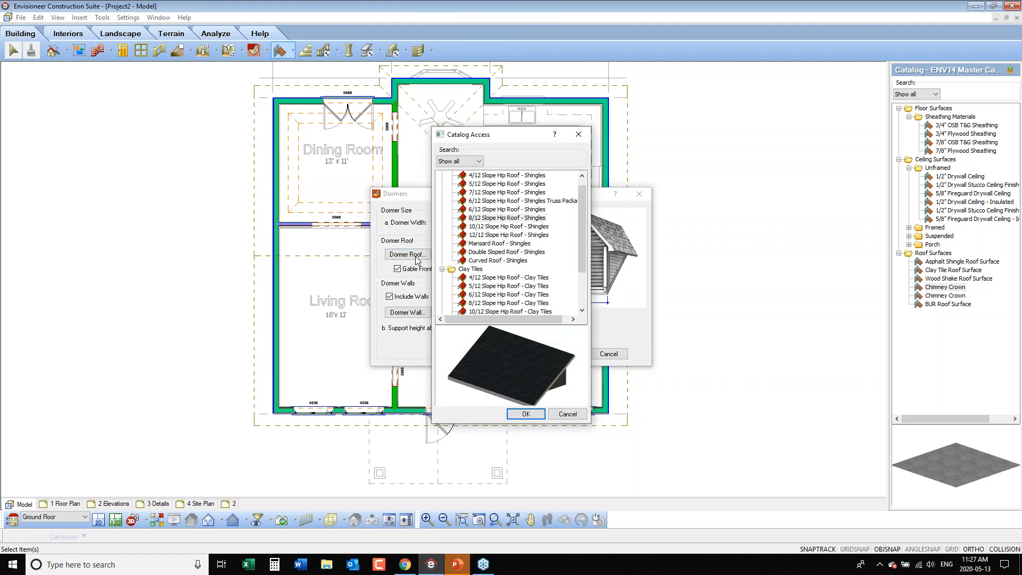
left_click(487, 218)
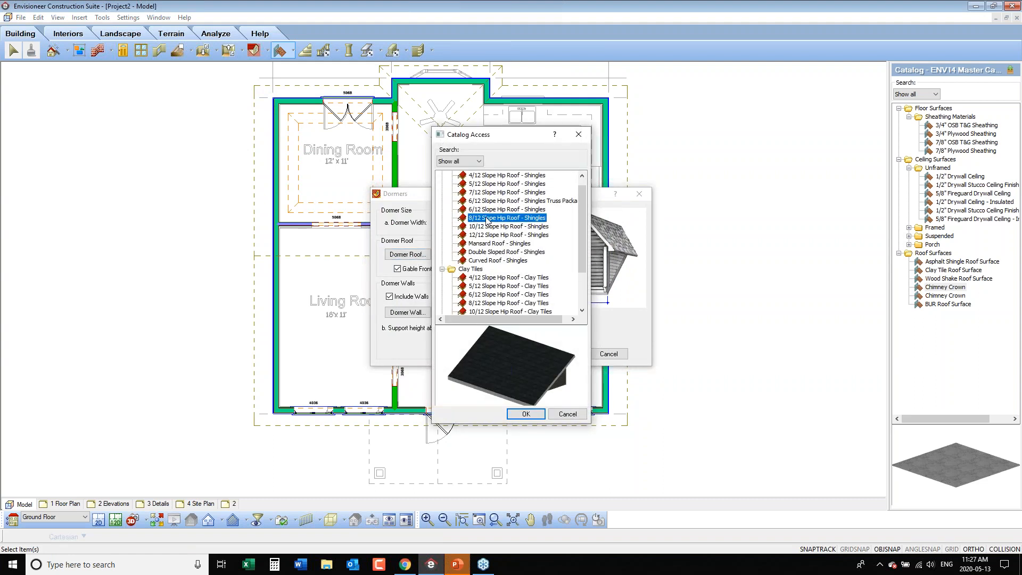
left_click(541, 416)
Step: Set the dormer walls to 2 x 6 Cement Scallop Siding and accept the dormer settings
left_click(417, 313)
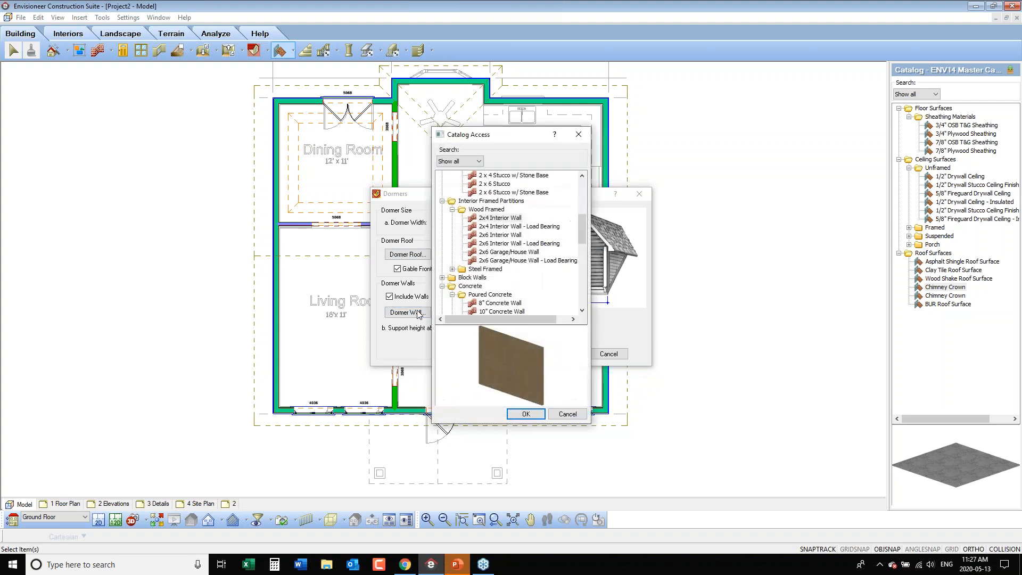
left_click_drag(579, 229, 579, 211)
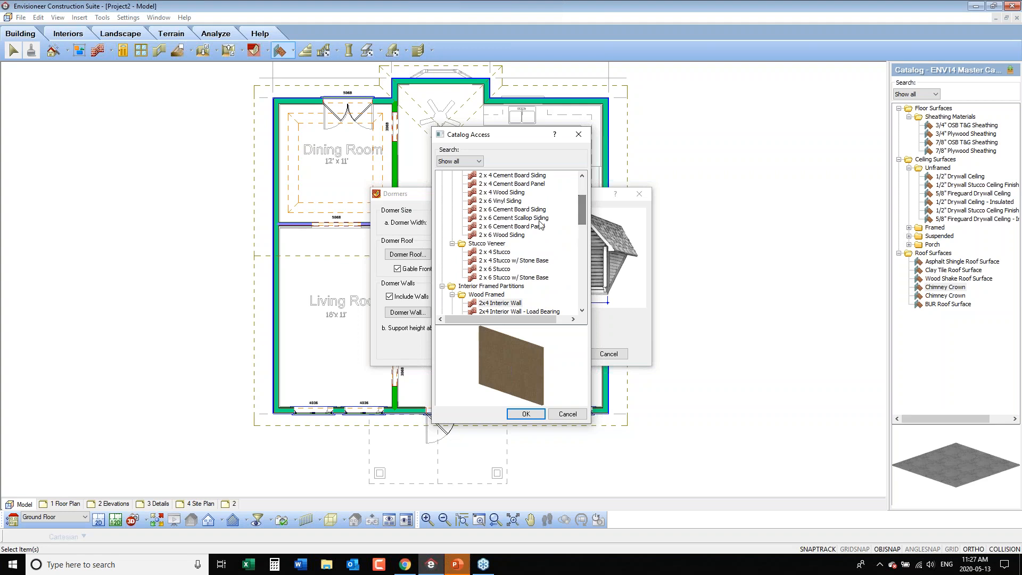
left_click(518, 218)
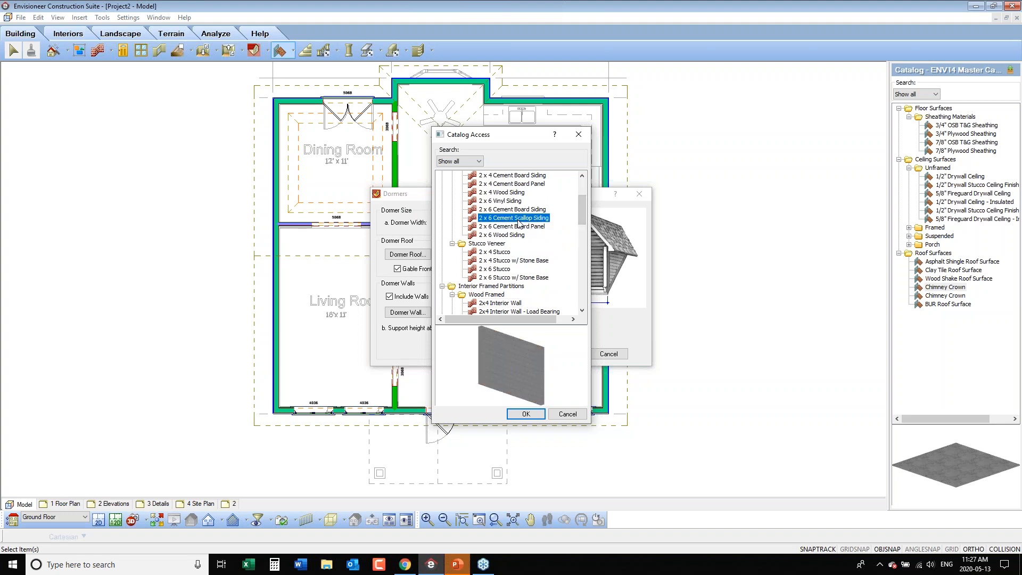
left_click(528, 415)
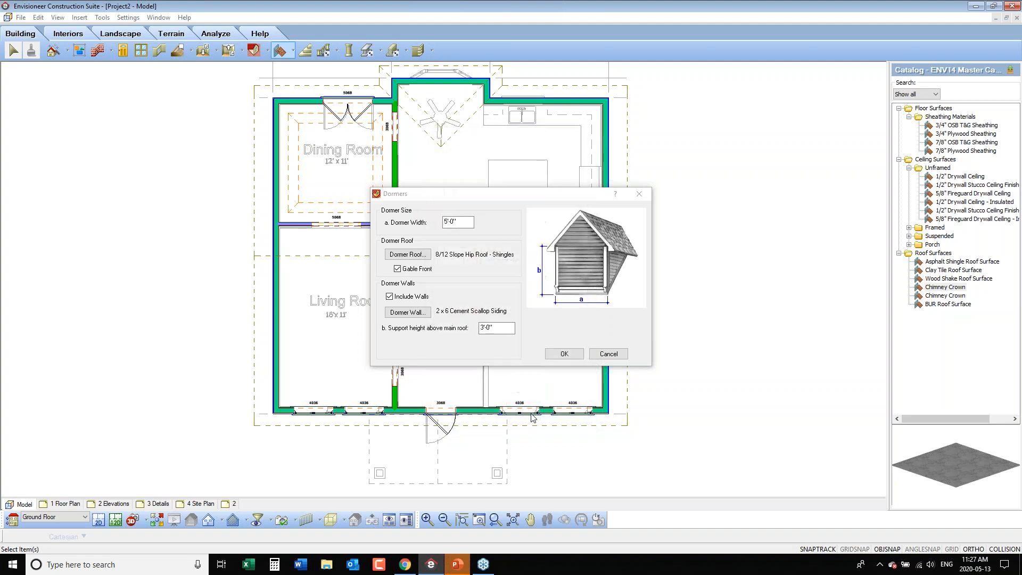
left_click(564, 354)
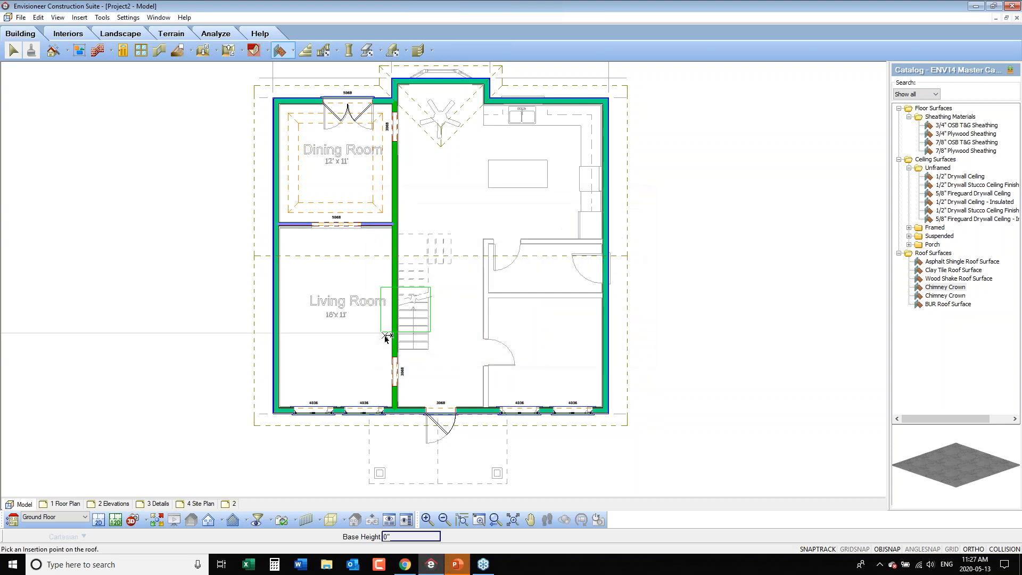
Step: Place three aligned dormers on the front roof slope, over the living room, the entry and the other front room
left_click(337, 379)
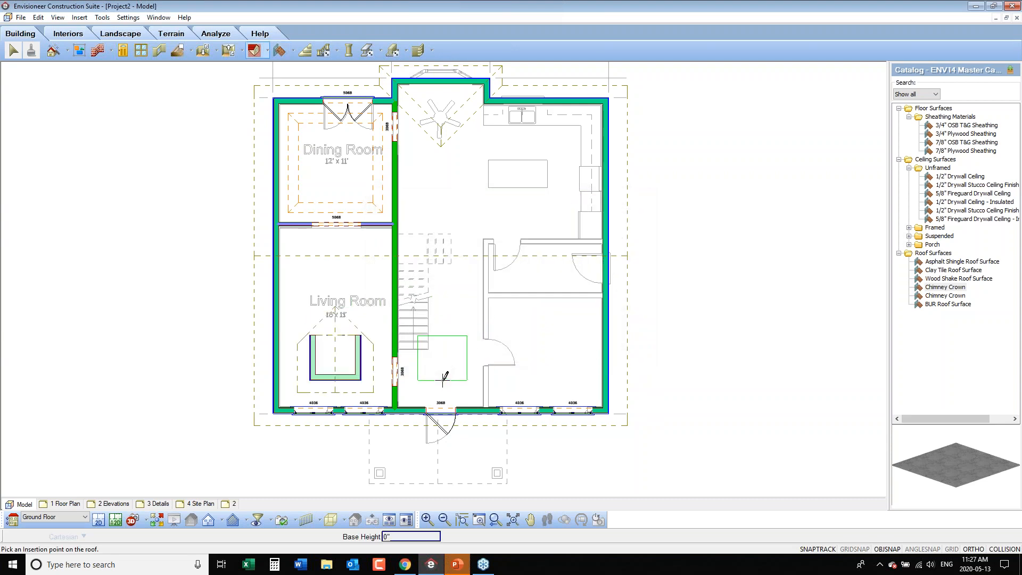
left_click(444, 379)
left_click(555, 379)
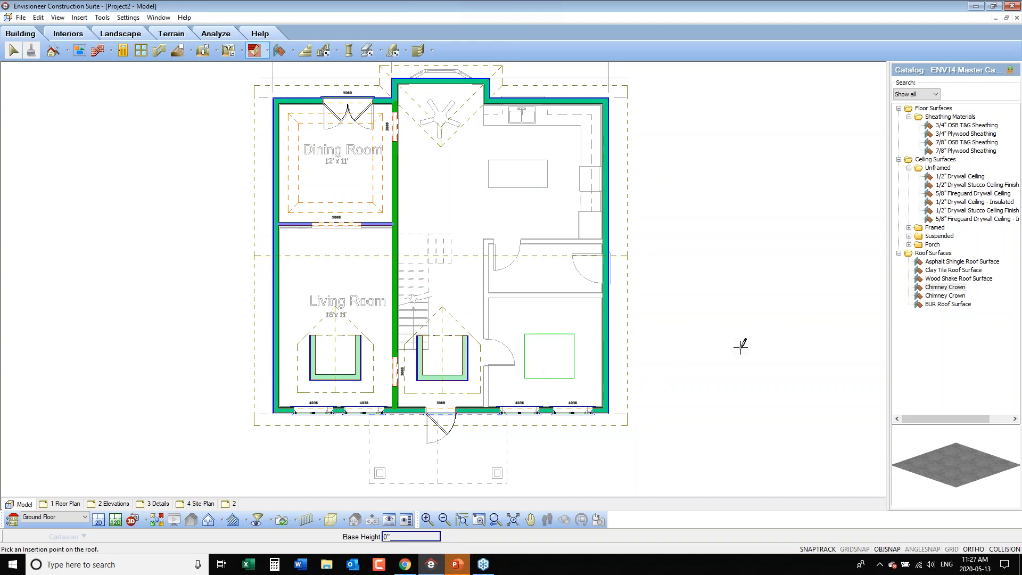
right_click(708, 320)
left_click(729, 329)
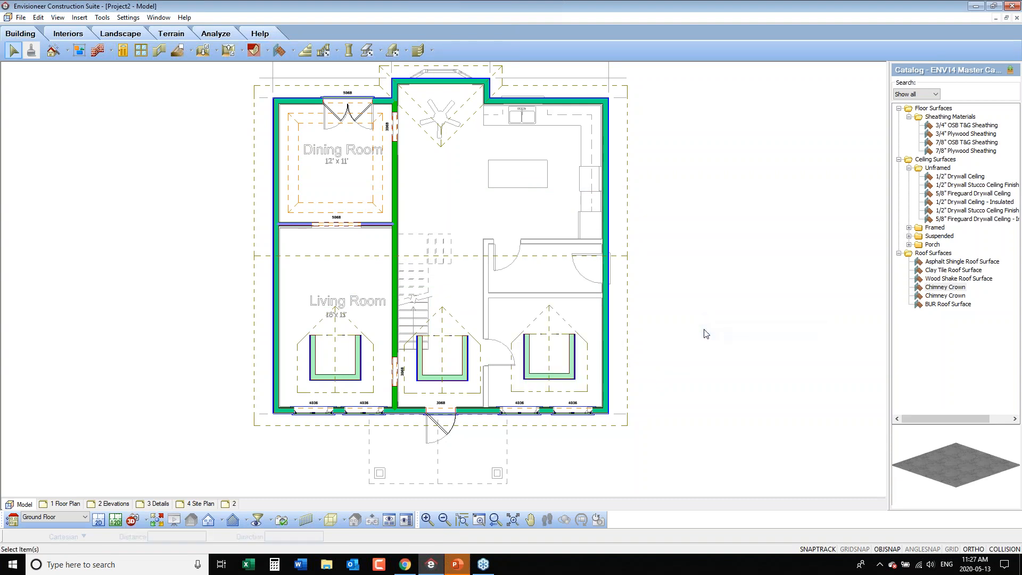
Step: View the house with its three dormers in the 3D perspective and return to the 2D plan
left_click(145, 523)
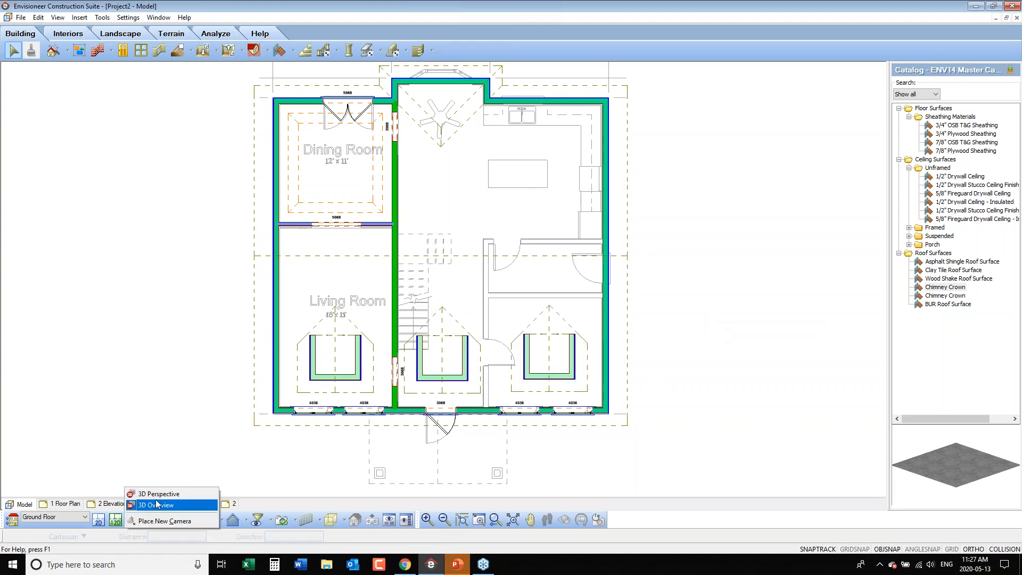
left_click(159, 494)
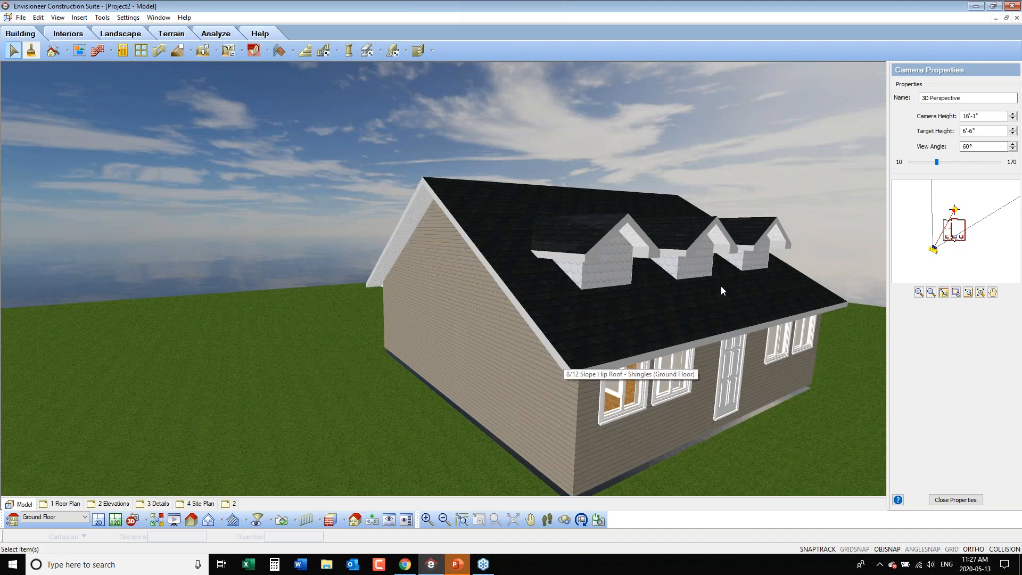
left_click(98, 520)
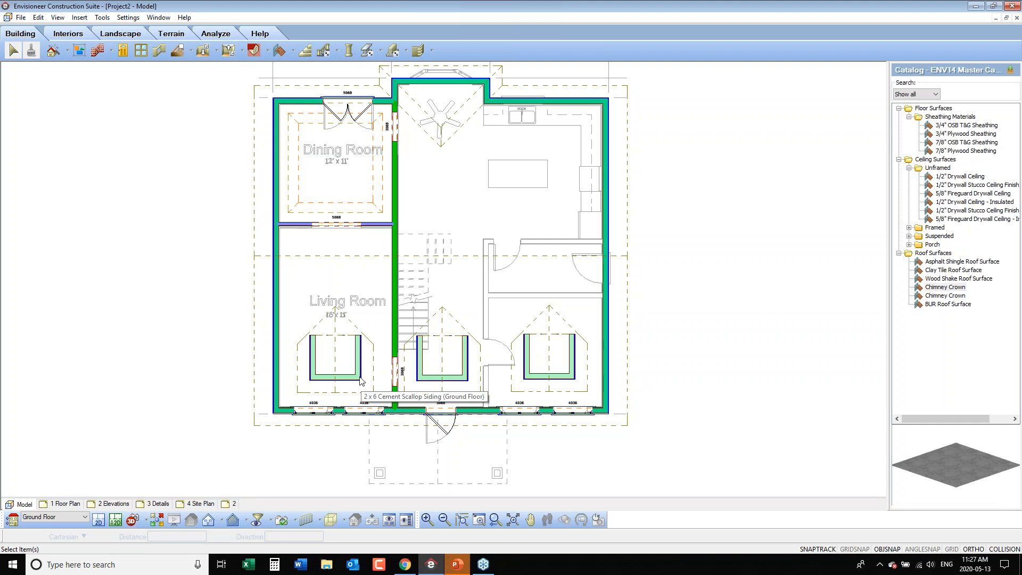
Step: Generate the project estimate and narrow the item code column of the quantity report
left_click(102, 18)
mouse_move(117, 68)
left_click(256, 84)
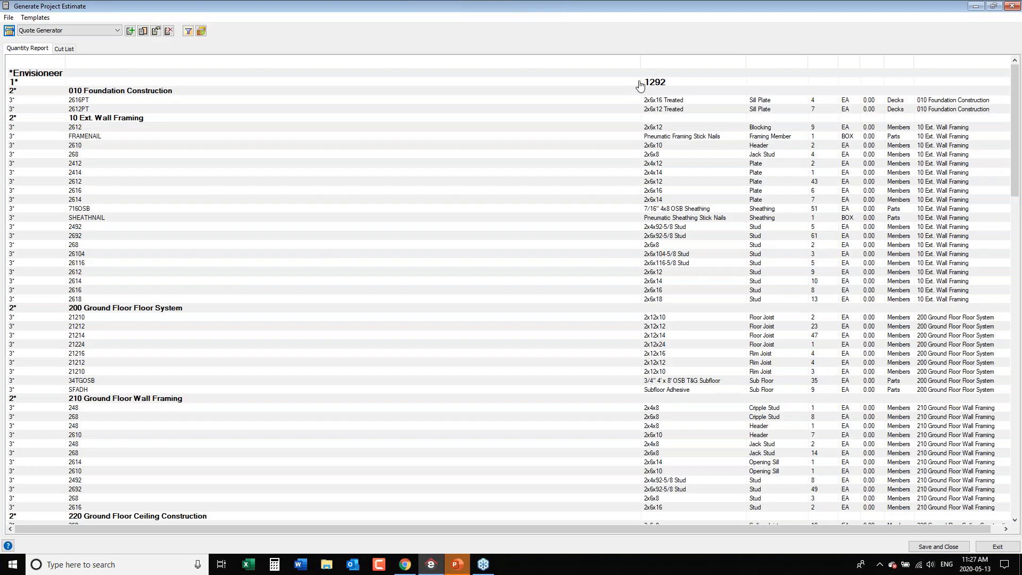
left_click_drag(640, 62, 414, 64)
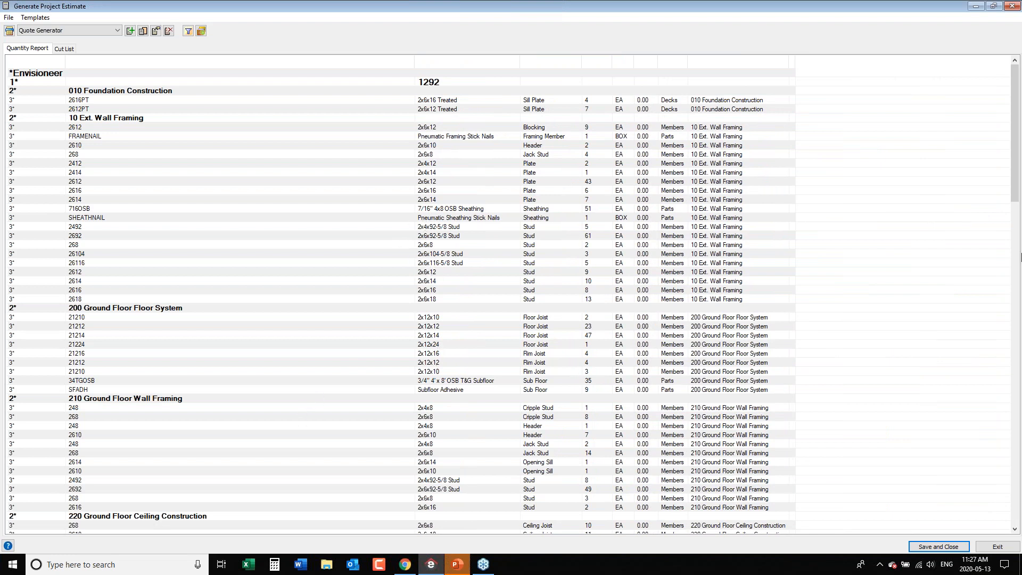
Step: Examine the 500 Roof Framing items in the quantity report, including rafter tallies, ridge beams, hip, sub fascia and valley framing
left_click_drag(1016, 177, 999, 317)
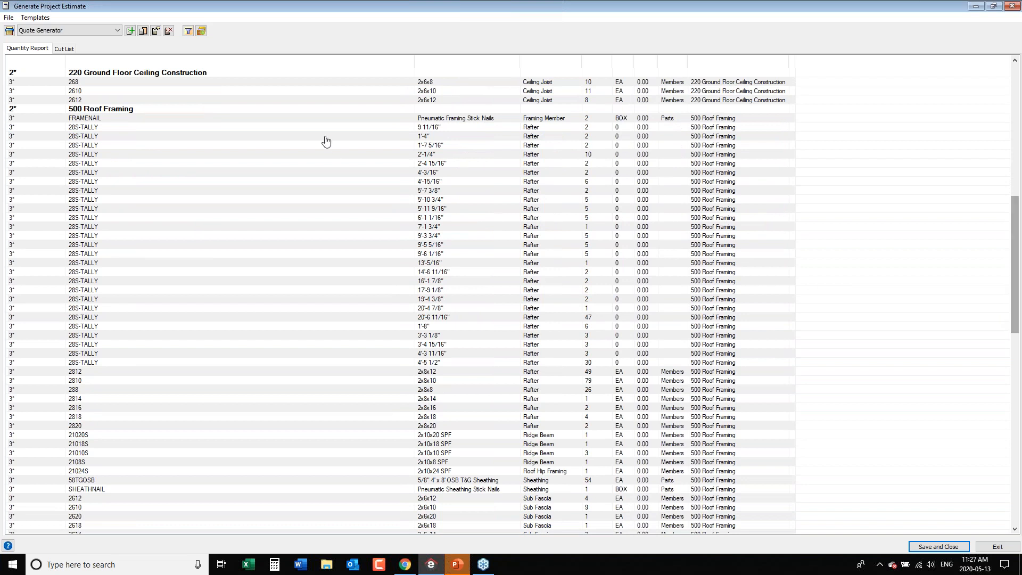
left_click(350, 137)
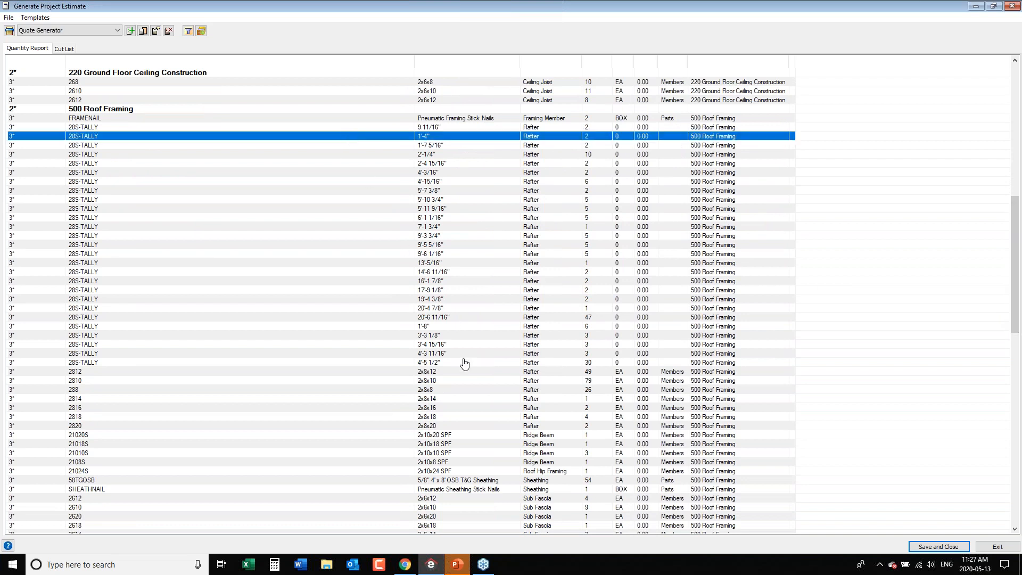
left_click(436, 354)
left_click_drag(1018, 282, 1017, 360)
left_click(430, 230)
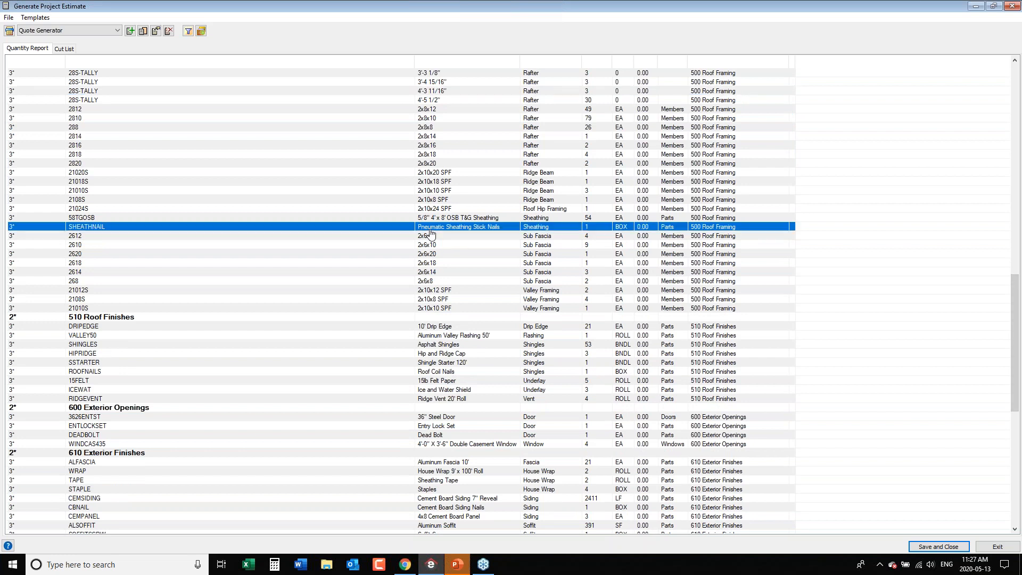
left_click(445, 244)
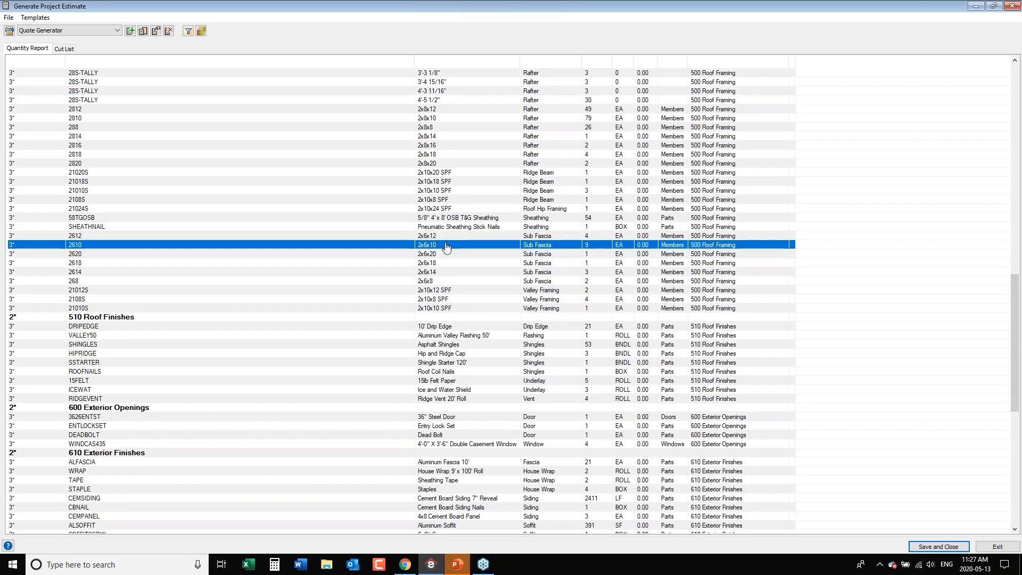
left_click(454, 291)
left_click(465, 199)
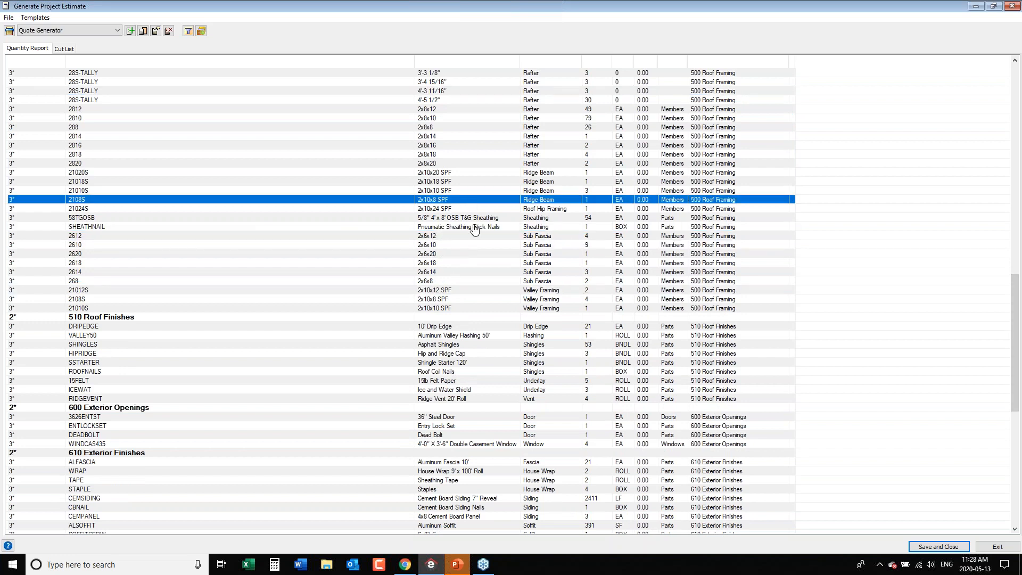
left_click(472, 208)
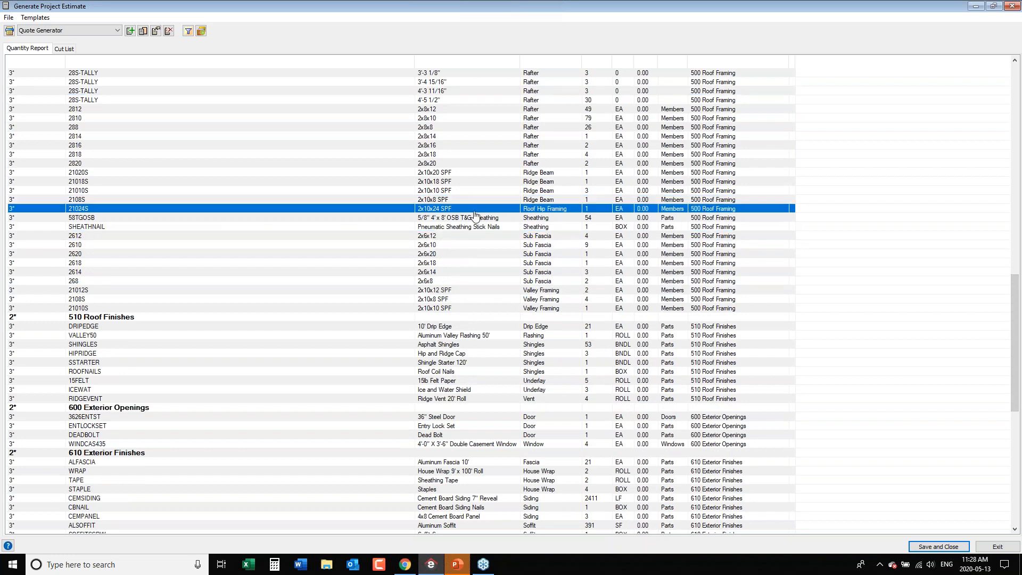
Step: Examine the 510 Roof Finishes items from drip edge to shingle starter and close the estimate
left_click(468, 327)
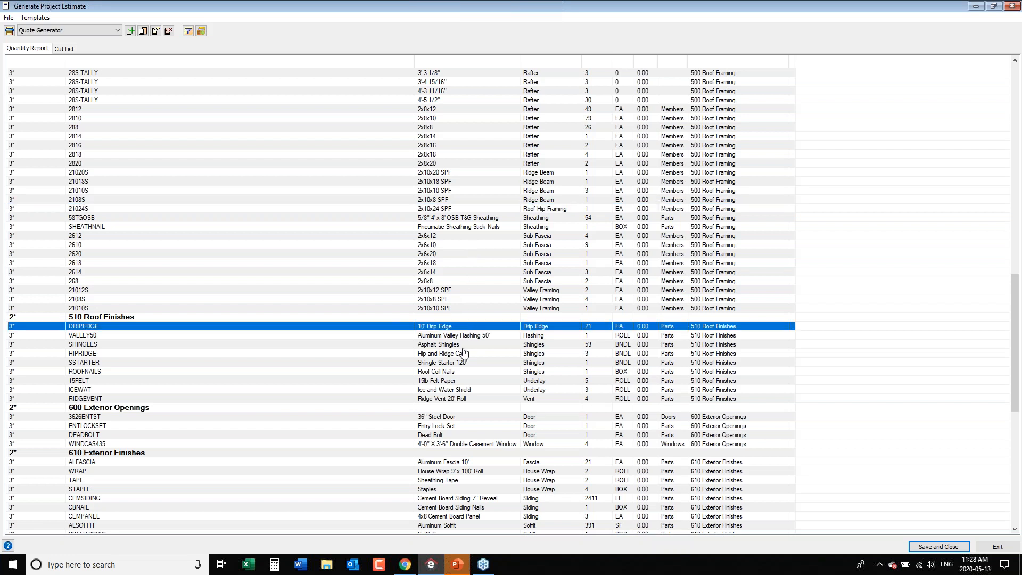
left_click(477, 336)
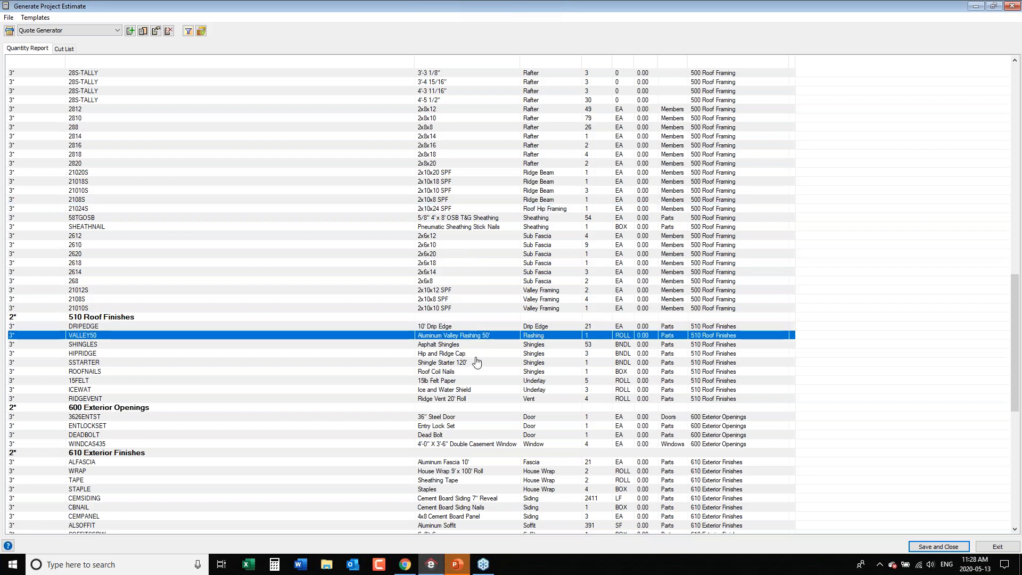
left_click(470, 345)
left_click(474, 354)
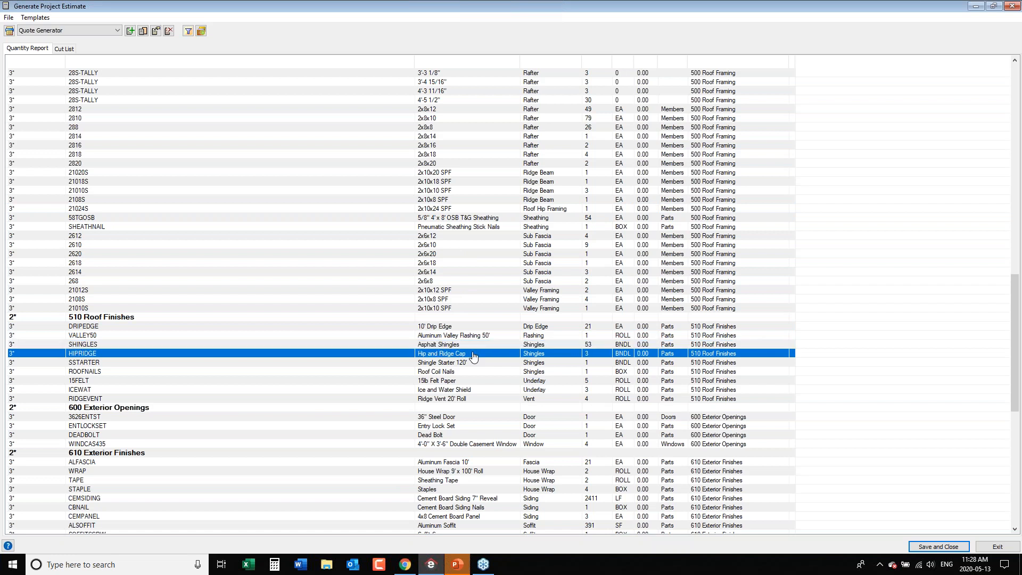
left_click(473, 363)
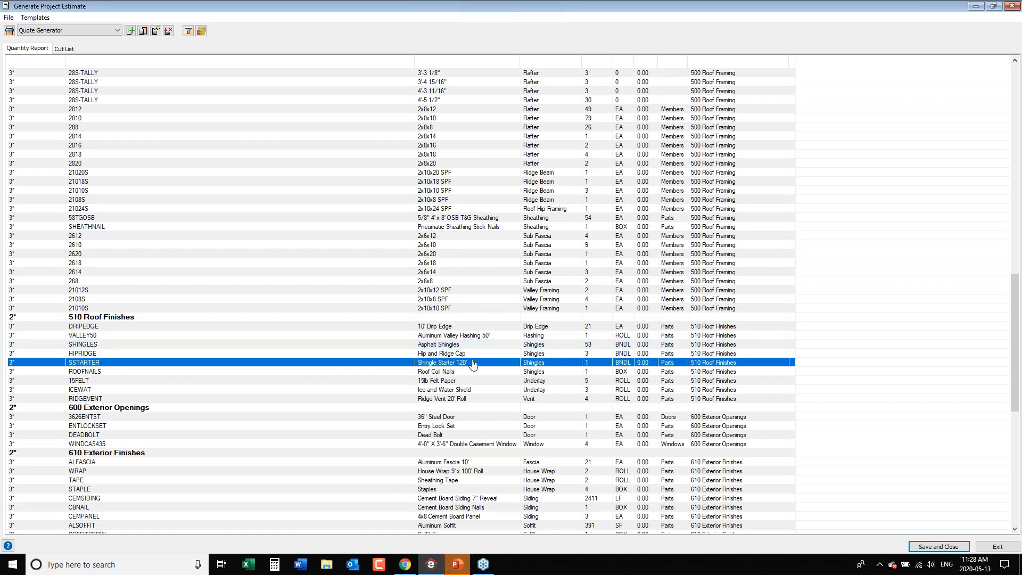
left_click(1007, 8)
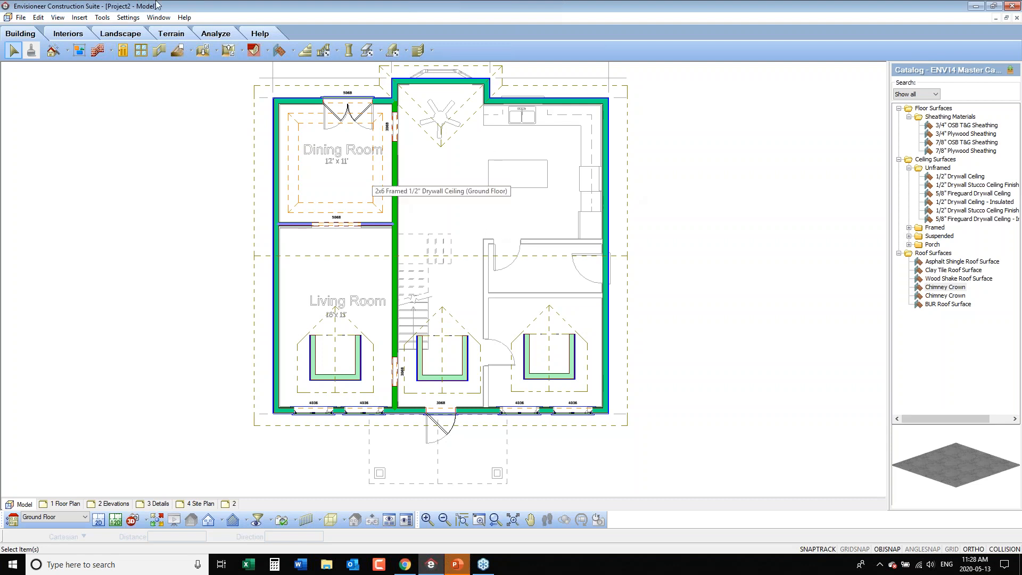
left_click(21, 18)
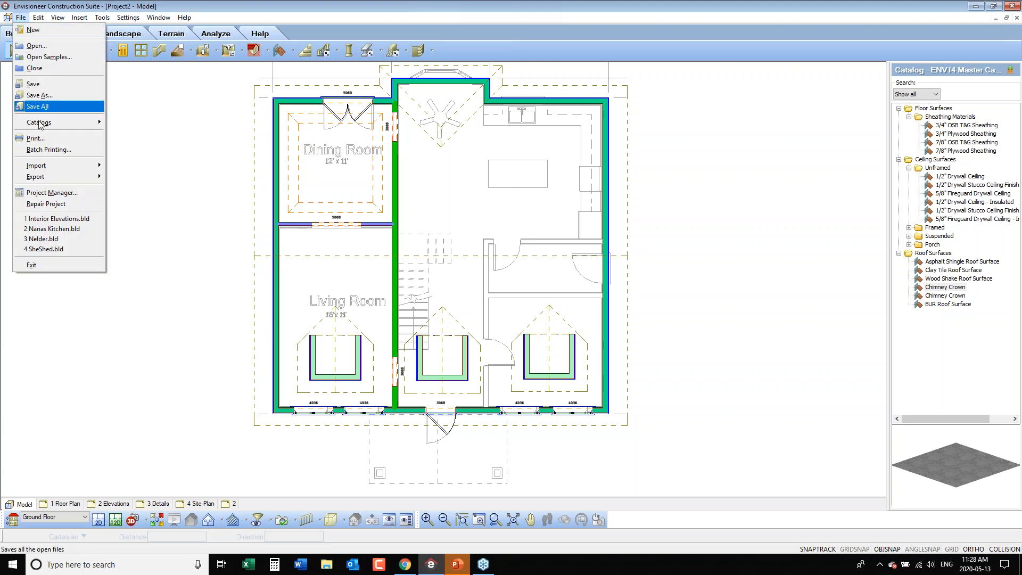
mouse_move(49, 180)
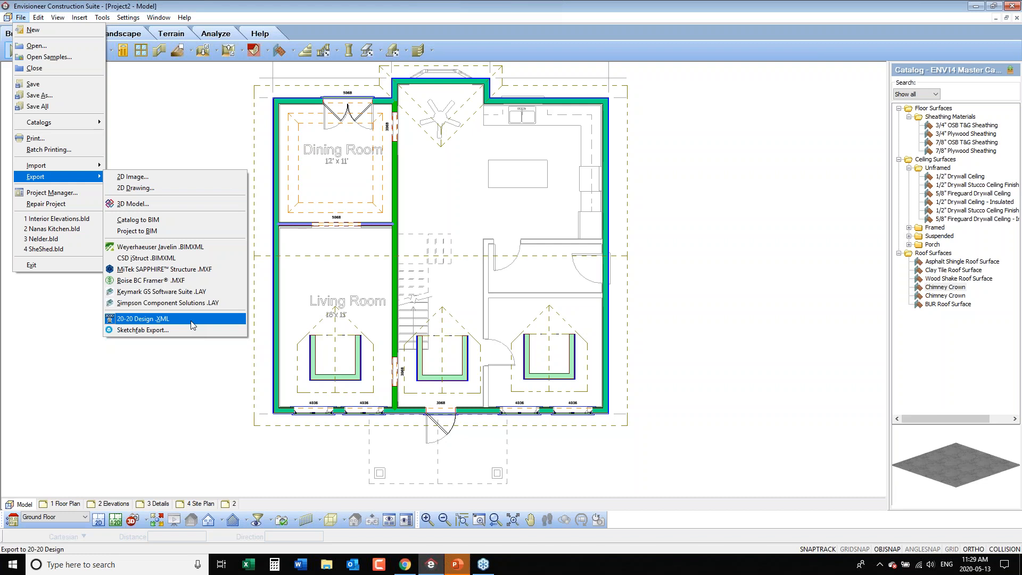
Step: Generate a quote for the project, loading it from Envisioneer instead of the copy saved in Quote Generator
mouse_move(107, 20)
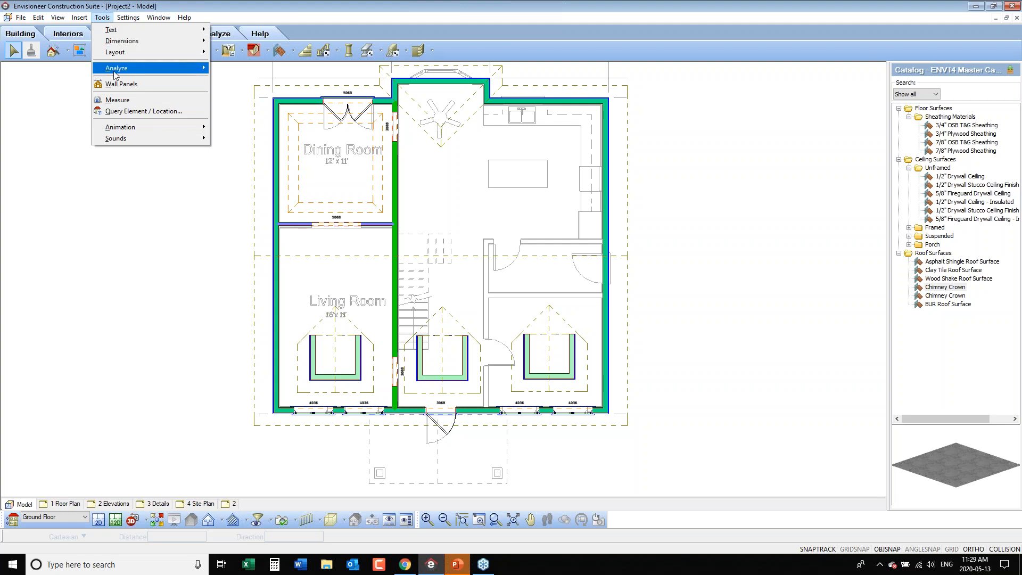
mouse_move(138, 72)
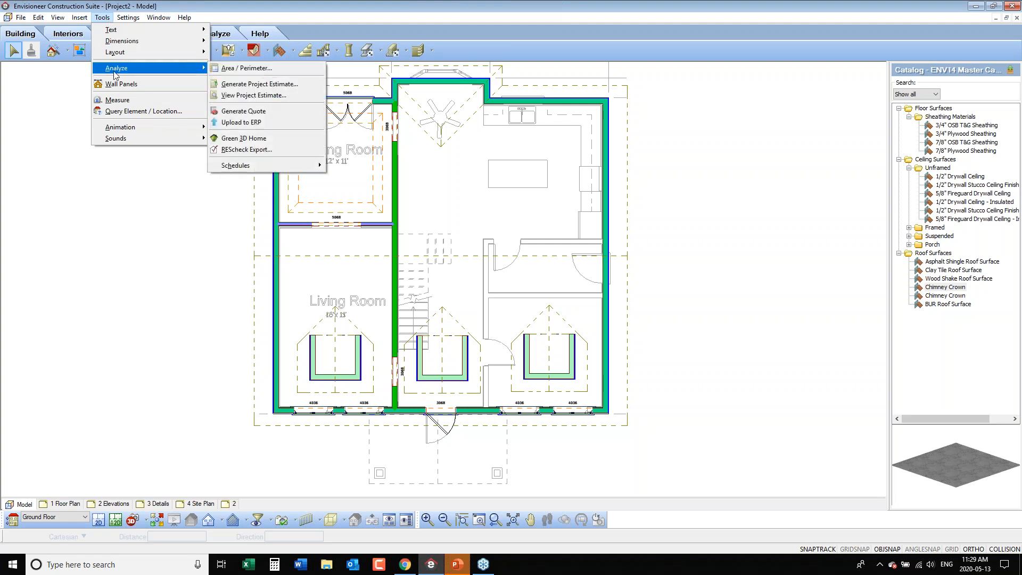
left_click(253, 111)
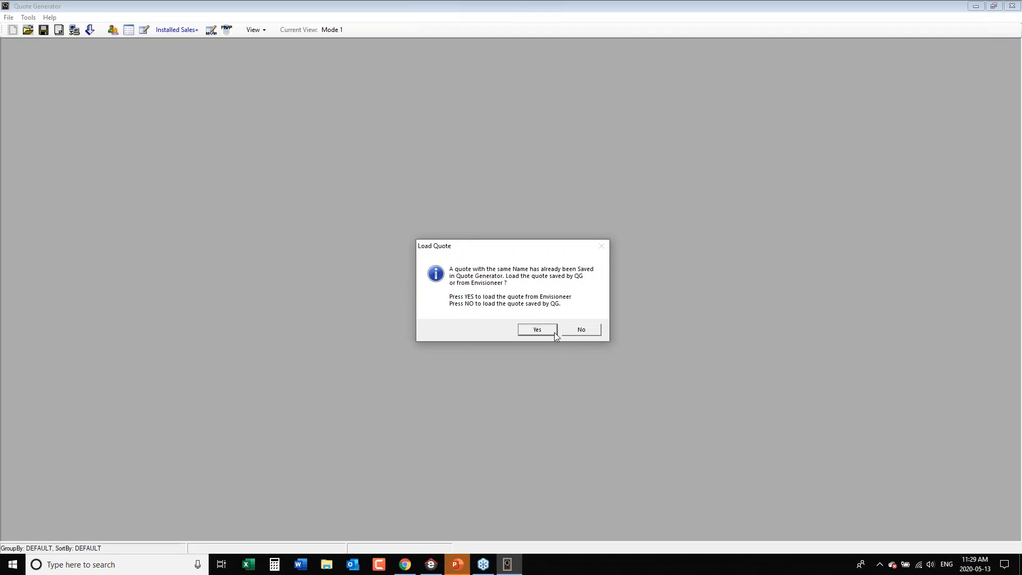
left_click(553, 330)
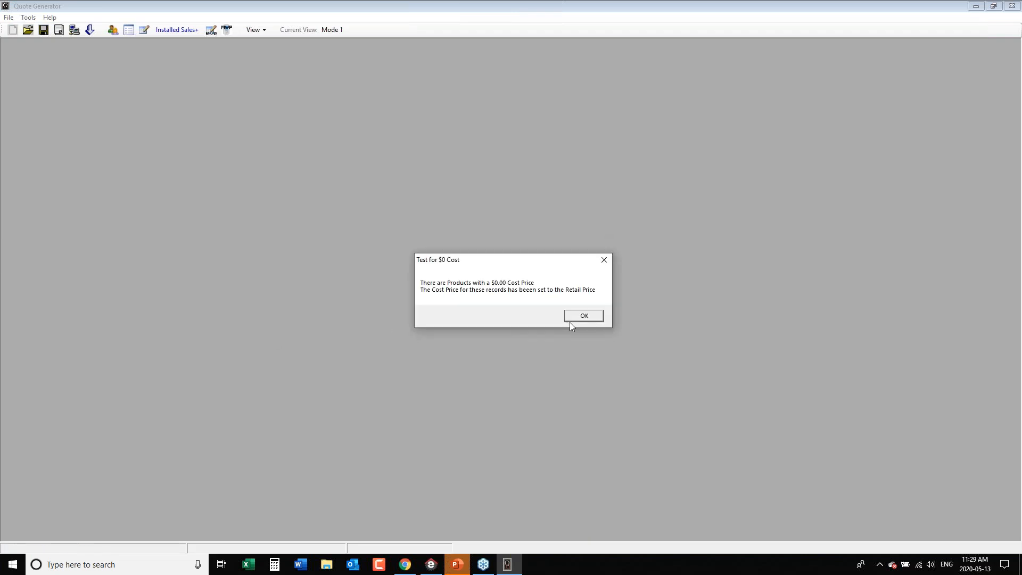
left_click(583, 316)
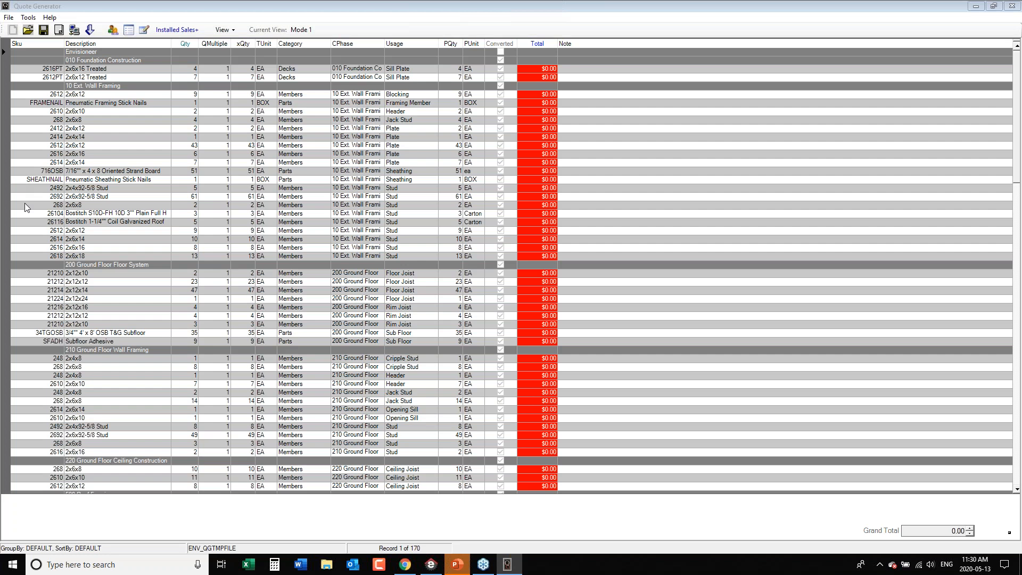
Step: Examine the quote's item list down to the measurements and the record options for the 3/8" x 3" MDF S4S Casing
left_click_drag(1016, 183, 997, 483)
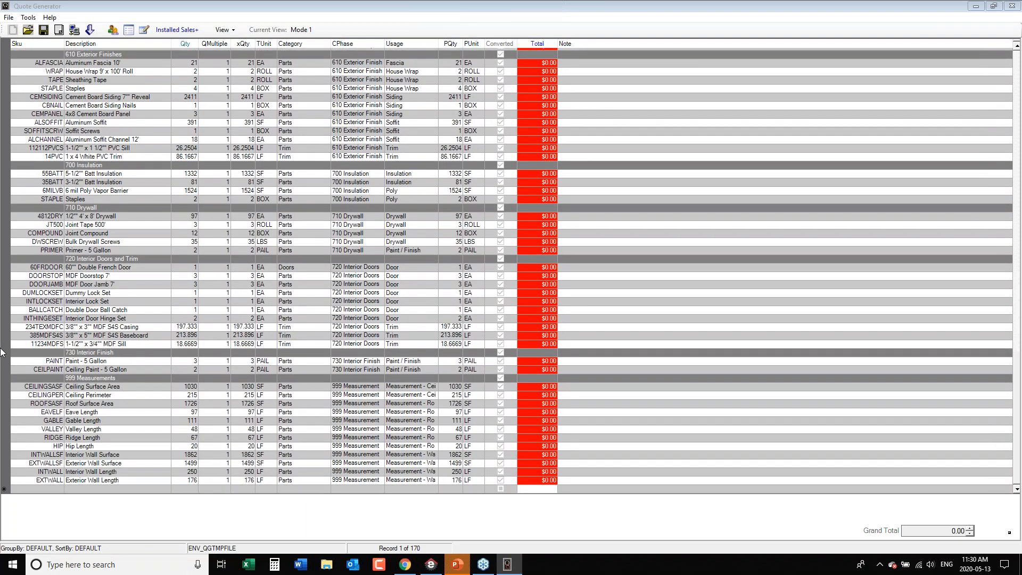
left_click(6, 327)
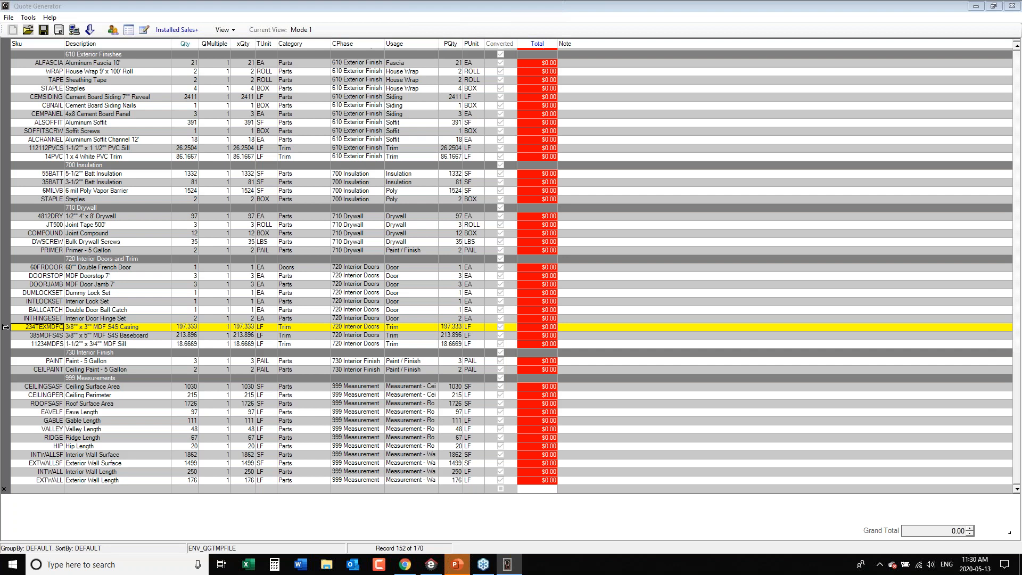
right_click(5, 327)
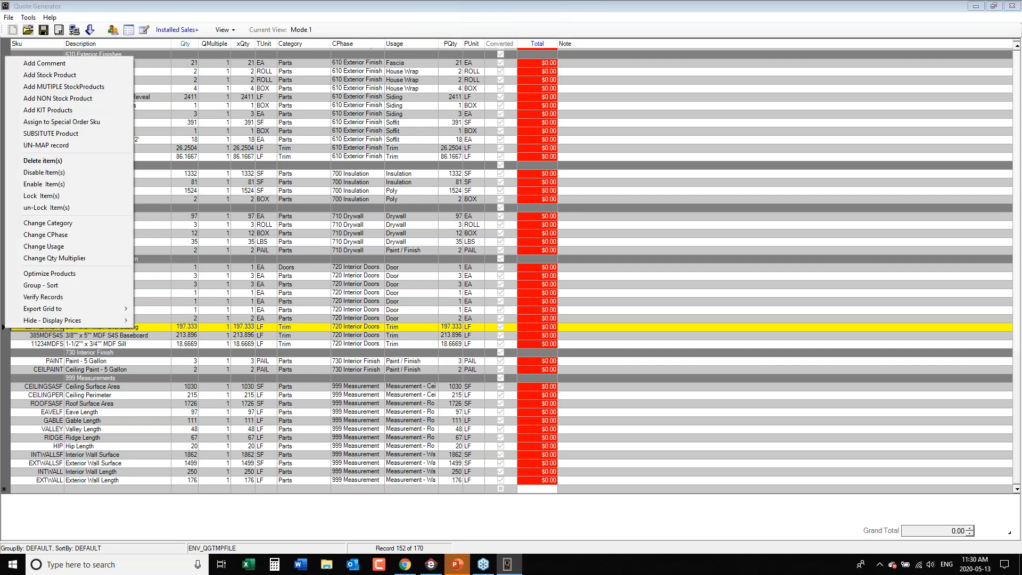
left_click(77, 133)
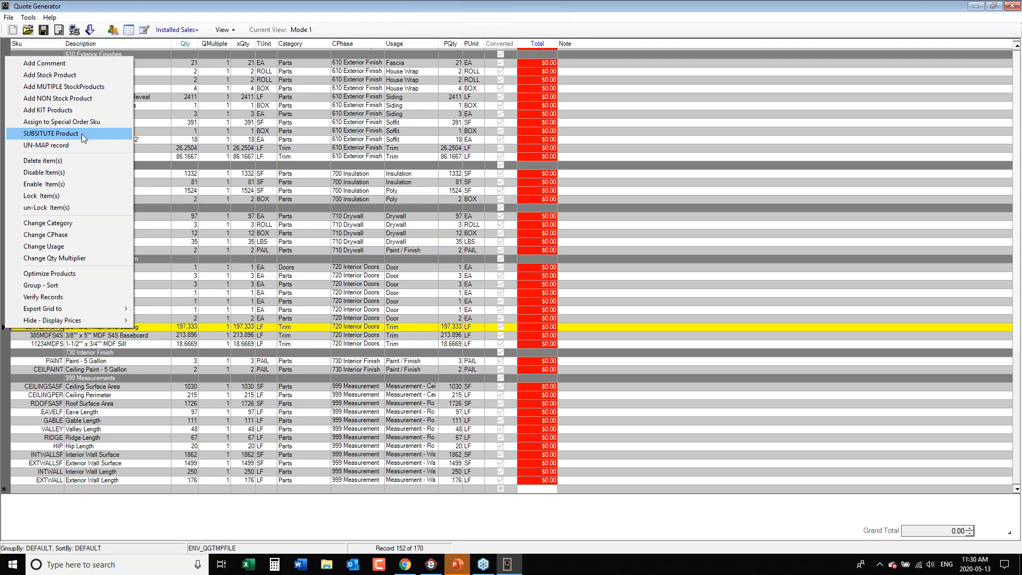
left_click(228, 156)
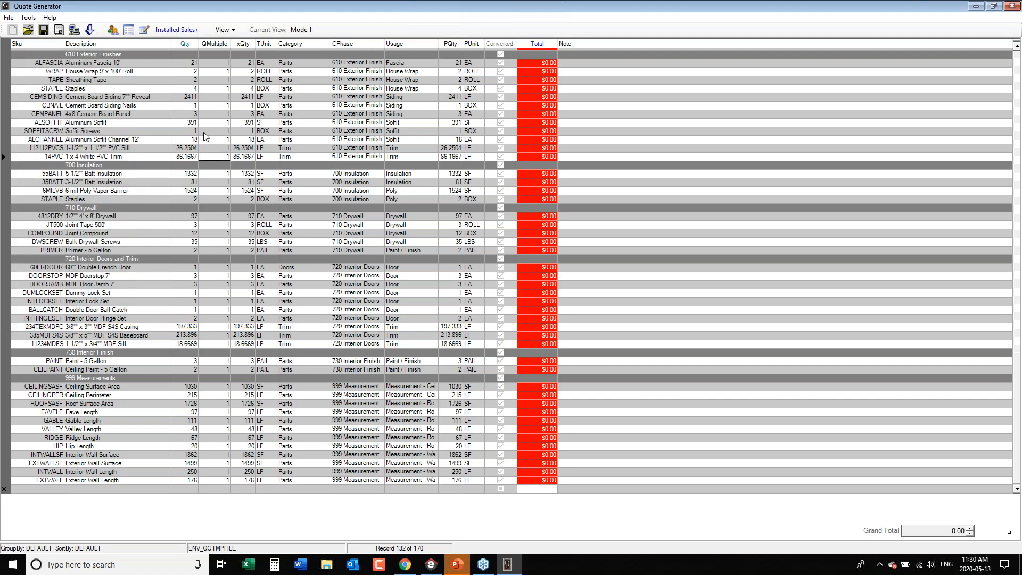
Step: Open the quote reports and look through the Quote - Grouped by CPhase report to its last page
left_click(59, 31)
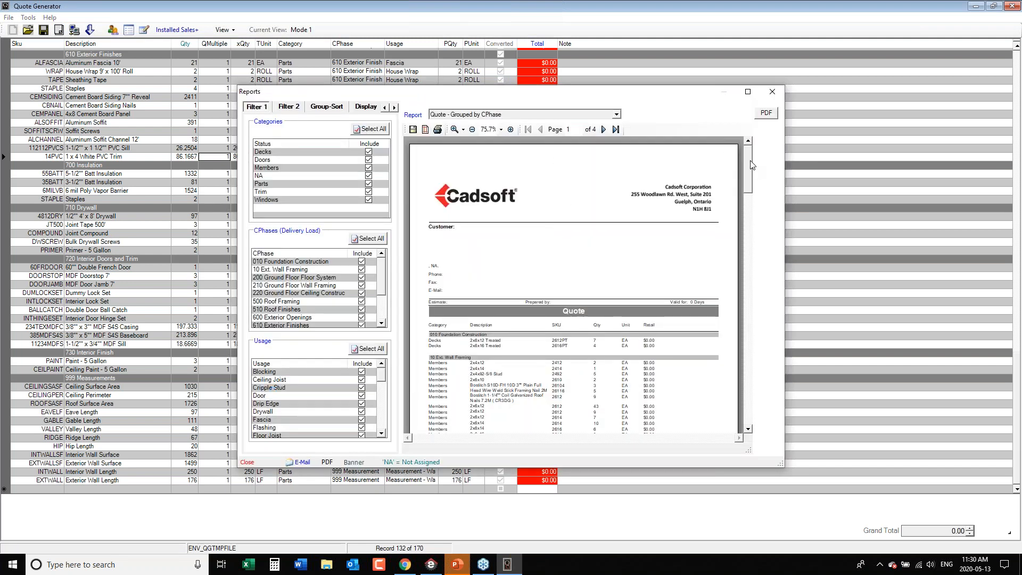
scroll(750, 165, "down", 5)
scroll(747, 162, "up", 4)
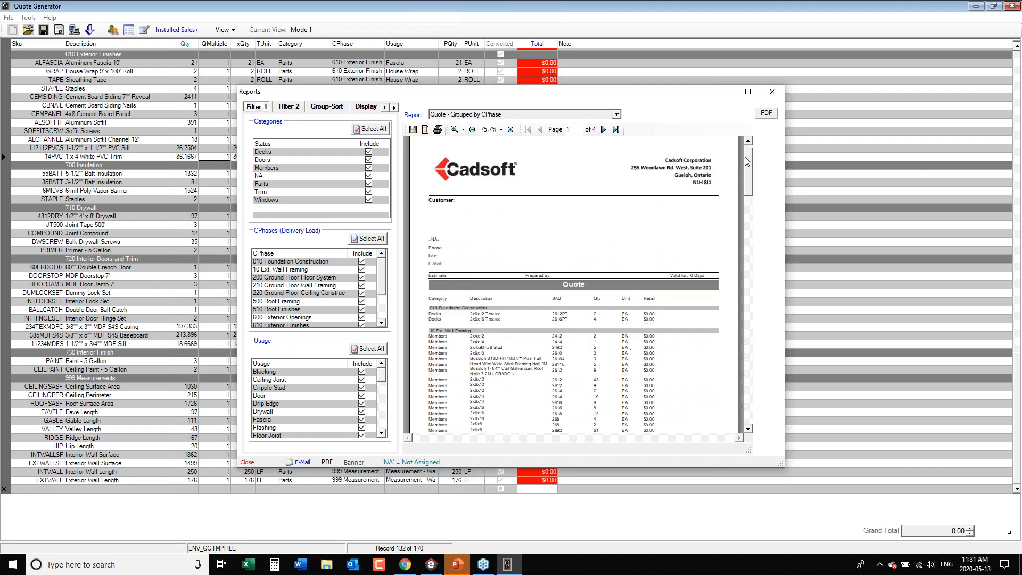
scroll(746, 161, "up", 1)
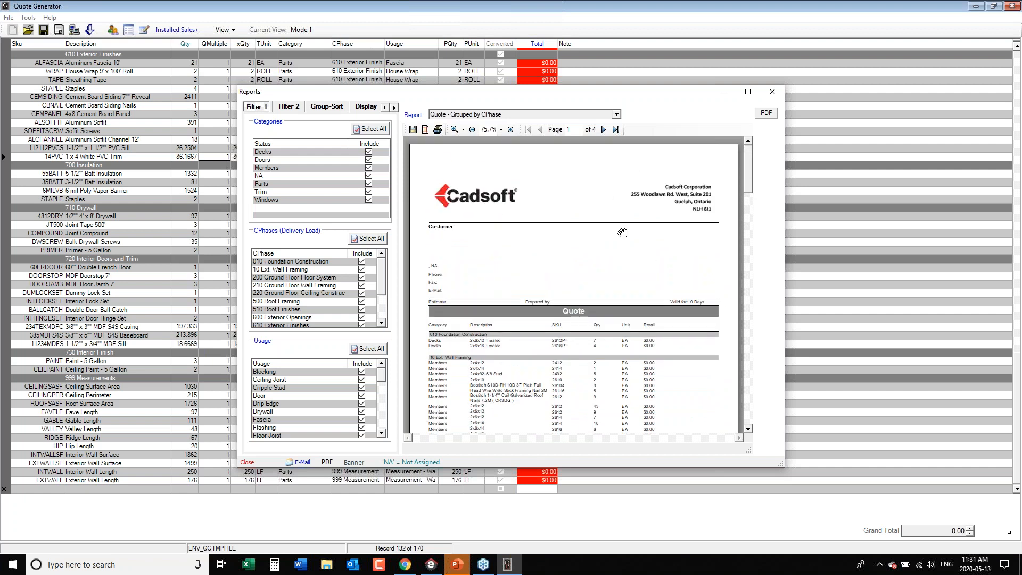
left_click_drag(749, 176, 741, 399)
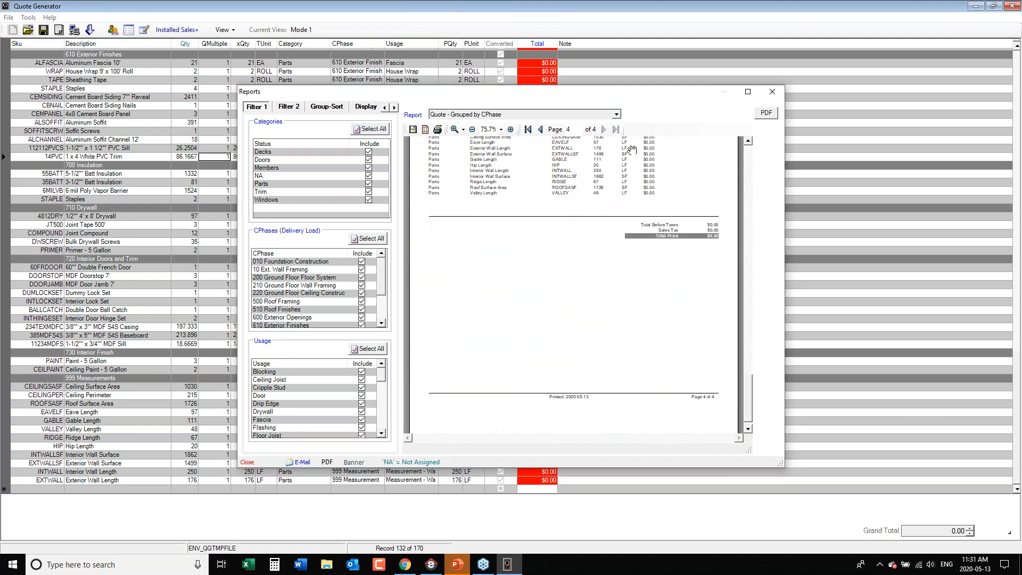
Step: Switch the report to Pull List - Internal ONLY and look over its items
left_click(616, 115)
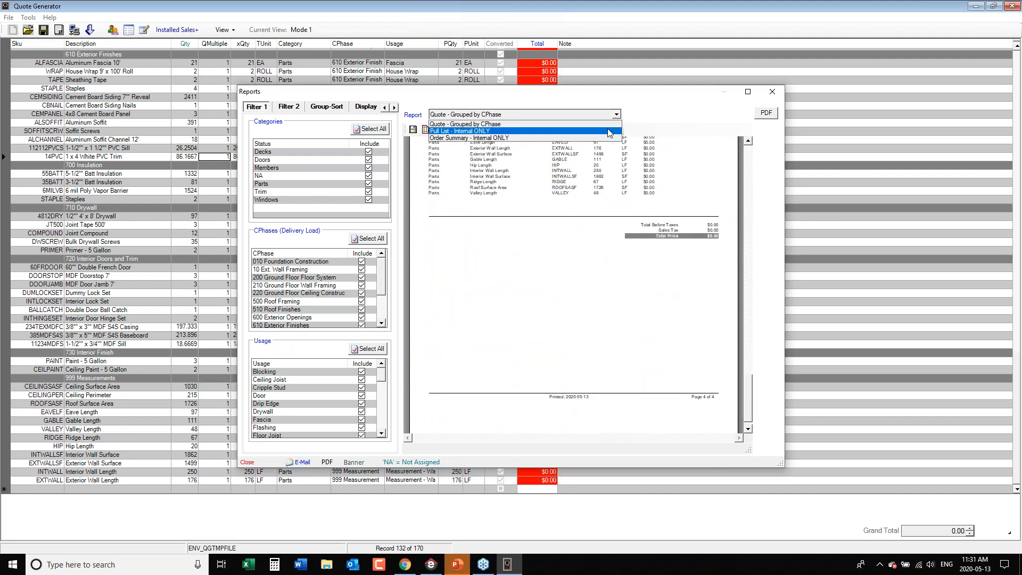
left_click(607, 131)
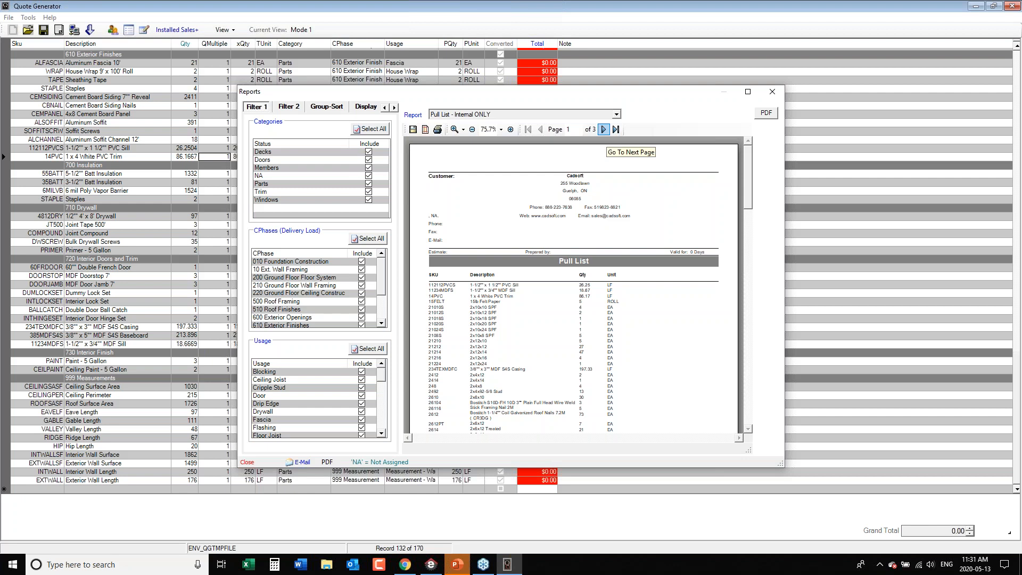
left_click_drag(749, 169, 766, 156)
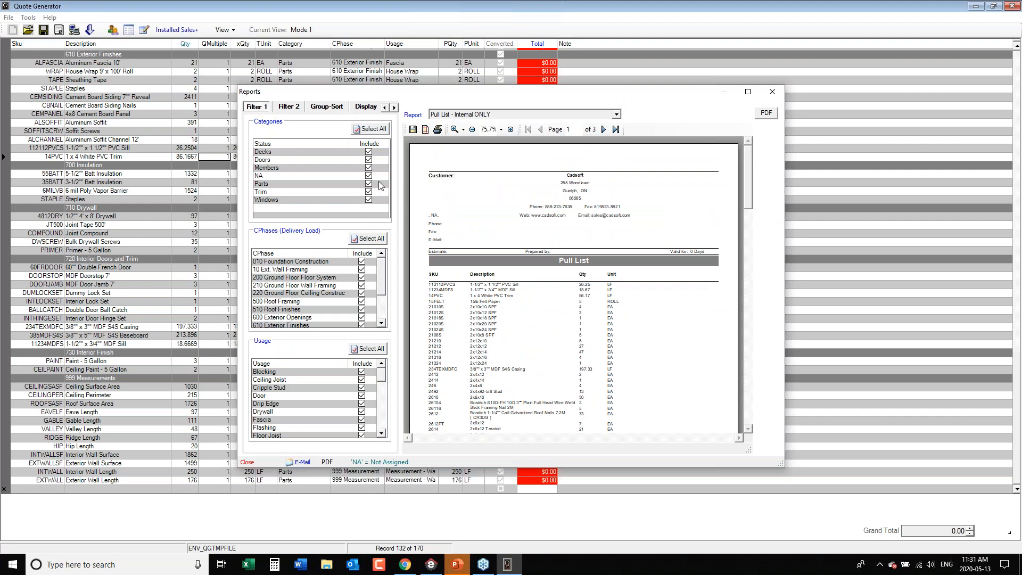
Step: Regenerate the pull list with only the Doors category included and close the reports
left_click(369, 152)
left_click(368, 167)
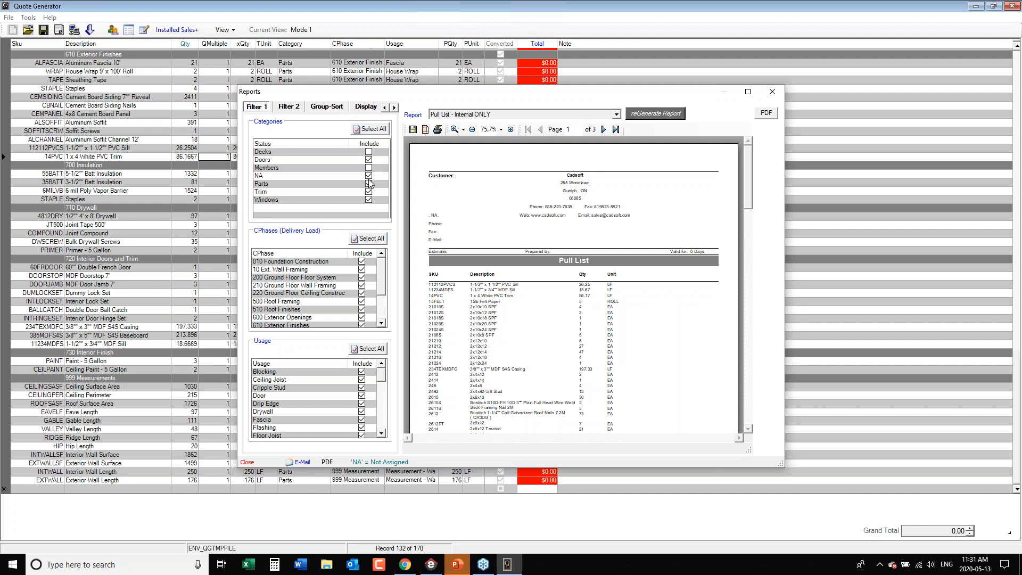
left_click(368, 176)
left_click(369, 183)
left_click(368, 191)
left_click(369, 200)
left_click(657, 115)
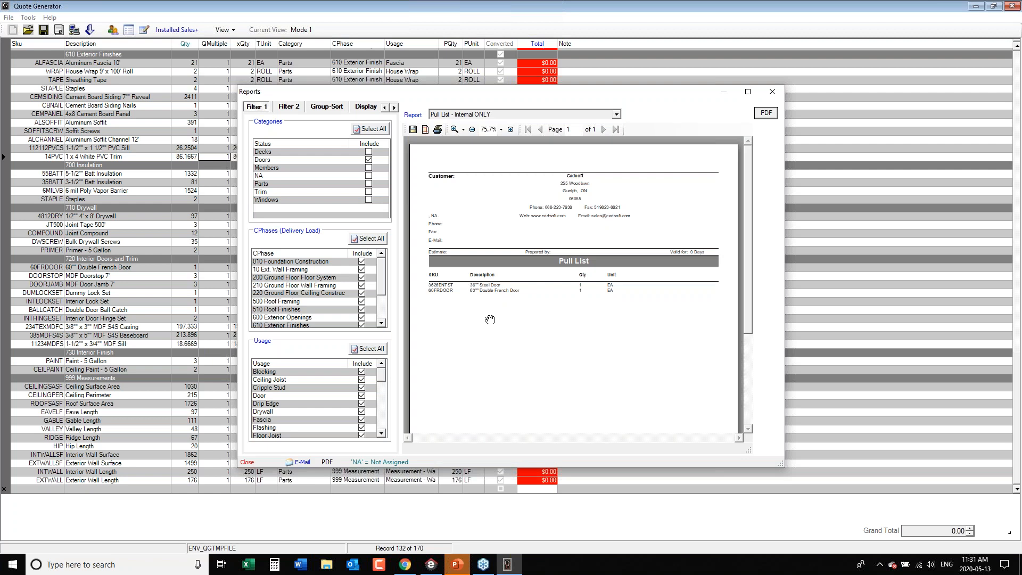
left_click(774, 92)
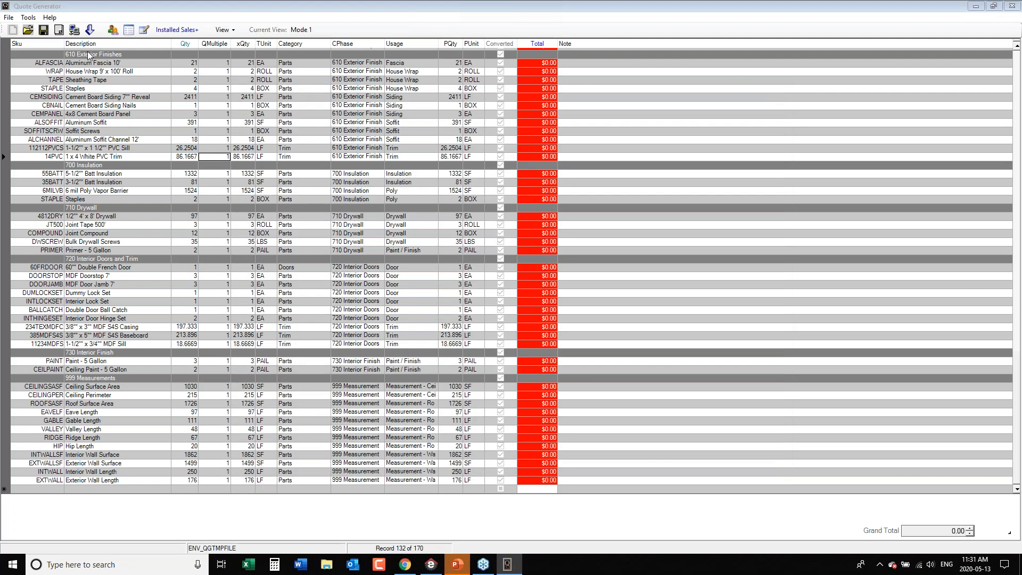
Step: Start exporting the quote under the file name QGTMPFILE with BisTrack as the destination application
left_click(9, 20)
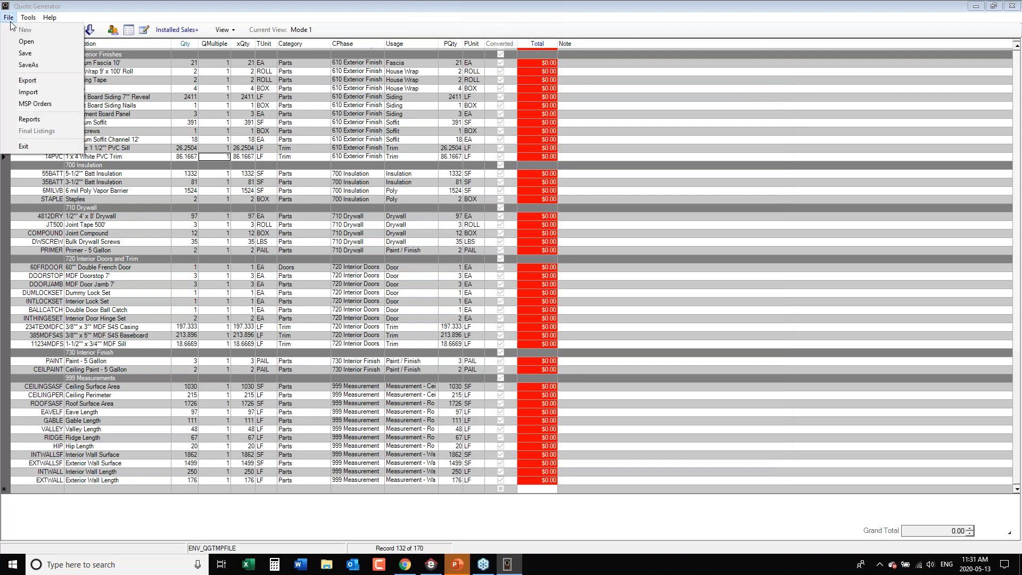
left_click(28, 81)
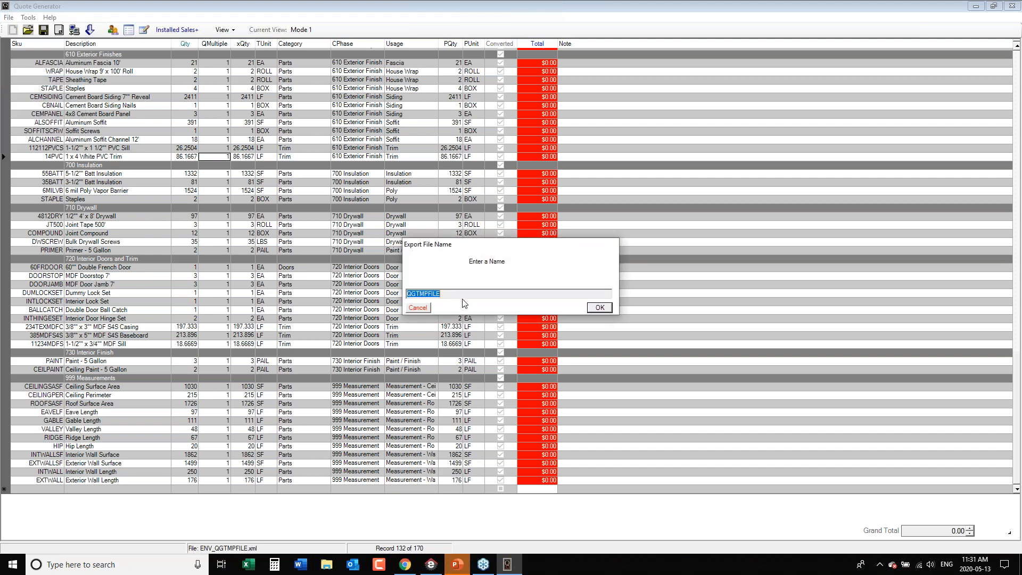
left_click(597, 309)
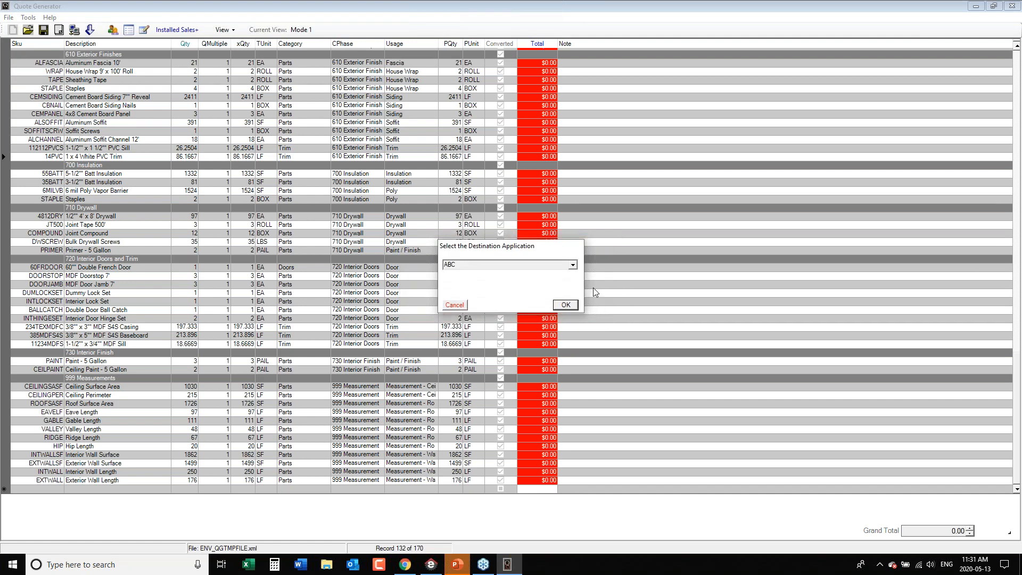
left_click(573, 265)
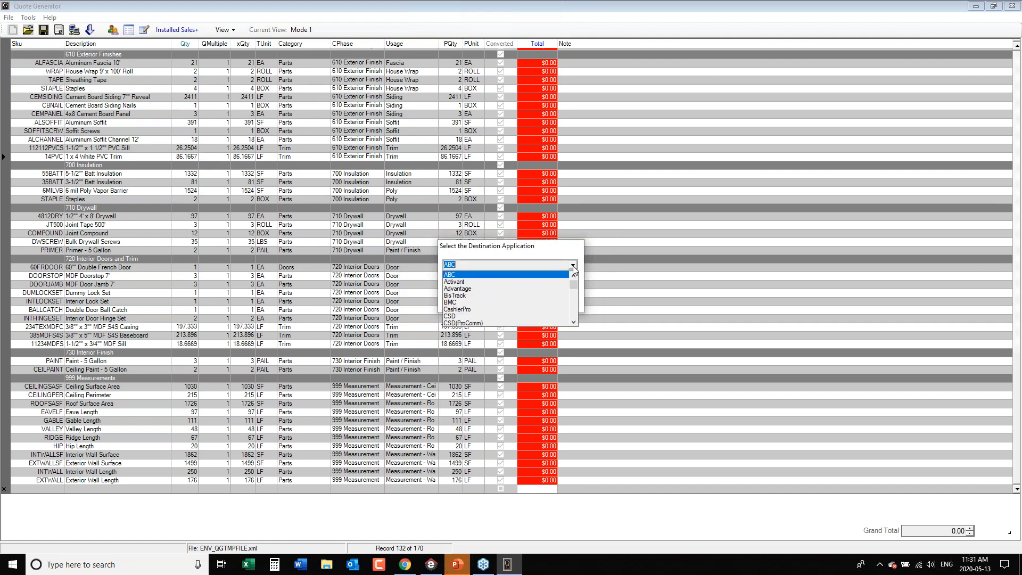
left_click(573, 323)
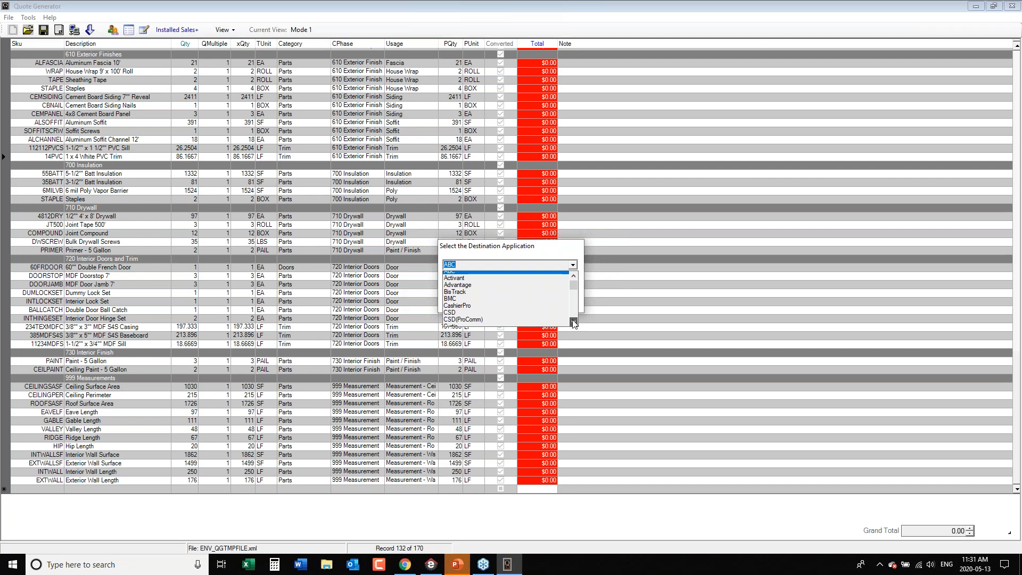
left_click(574, 323)
left_click(573, 323)
left_click(573, 323)
left_click(573, 323)
left_click(574, 322)
left_click(573, 322)
left_click(573, 323)
left_click(573, 323)
left_click(573, 323)
left_click(573, 322)
left_click(573, 323)
left_click(574, 322)
left_click(574, 322)
left_click(573, 322)
left_click(574, 323)
left_click(573, 323)
left_click(574, 322)
left_click(573, 322)
left_click(573, 322)
left_click(573, 322)
left_click(573, 323)
left_click(573, 322)
left_click(573, 322)
left_click(573, 323)
left_click(574, 322)
left_click(573, 322)
left_click(573, 323)
left_click(573, 322)
left_click(573, 323)
left_click(574, 323)
left_click(573, 323)
left_click(574, 322)
left_click(573, 323)
left_click(574, 322)
left_click(573, 322)
left_click(573, 322)
left_click(574, 323)
left_click(573, 322)
left_click(573, 321)
left_click_drag(575, 315, 574, 279)
left_click(519, 296)
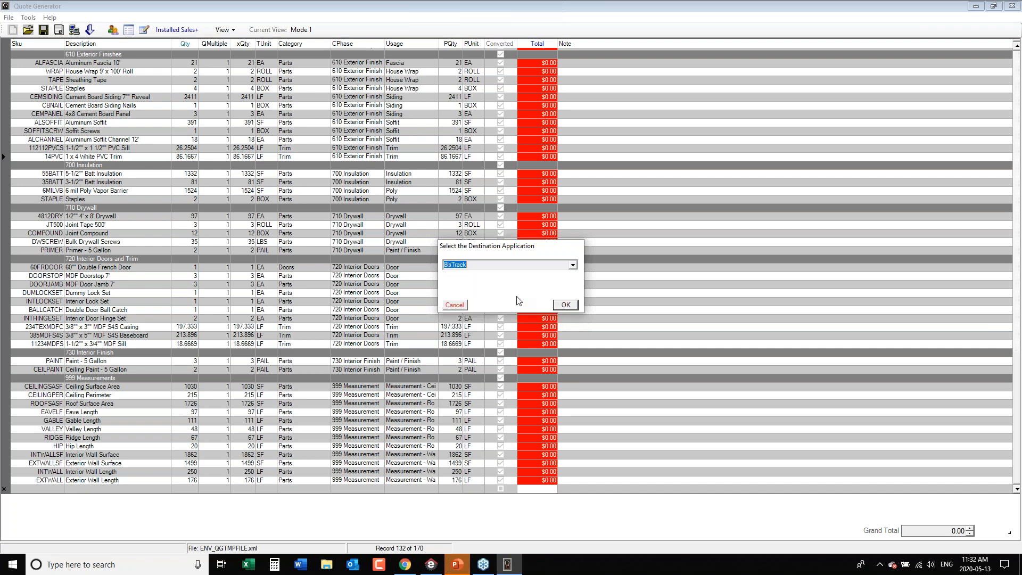
left_click(565, 304)
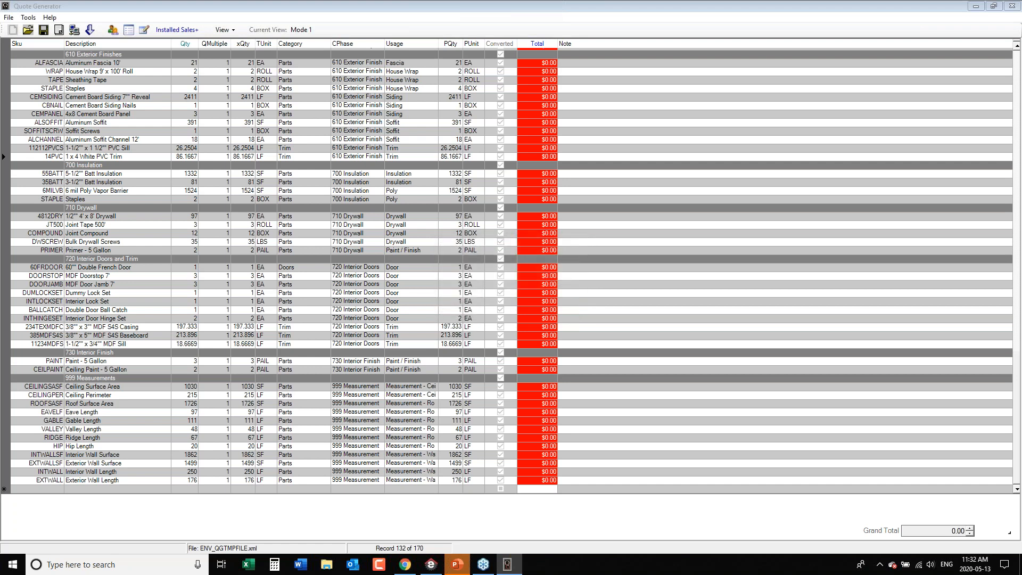
left_click(539, 314)
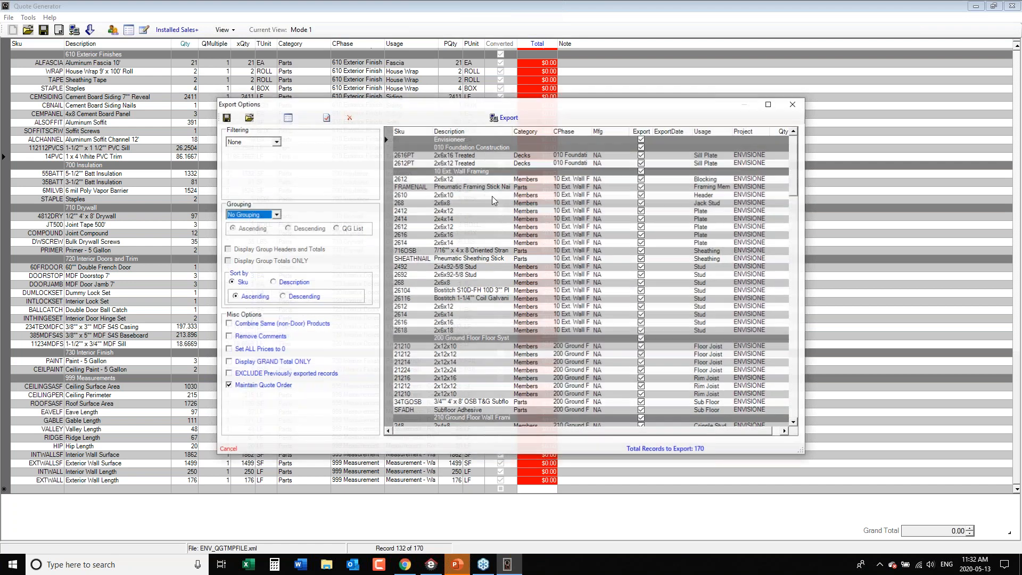
Step: Examine the export options at full size, close them without exporting, and leave Quote Generator for the Envisioneer plan
left_click(769, 104)
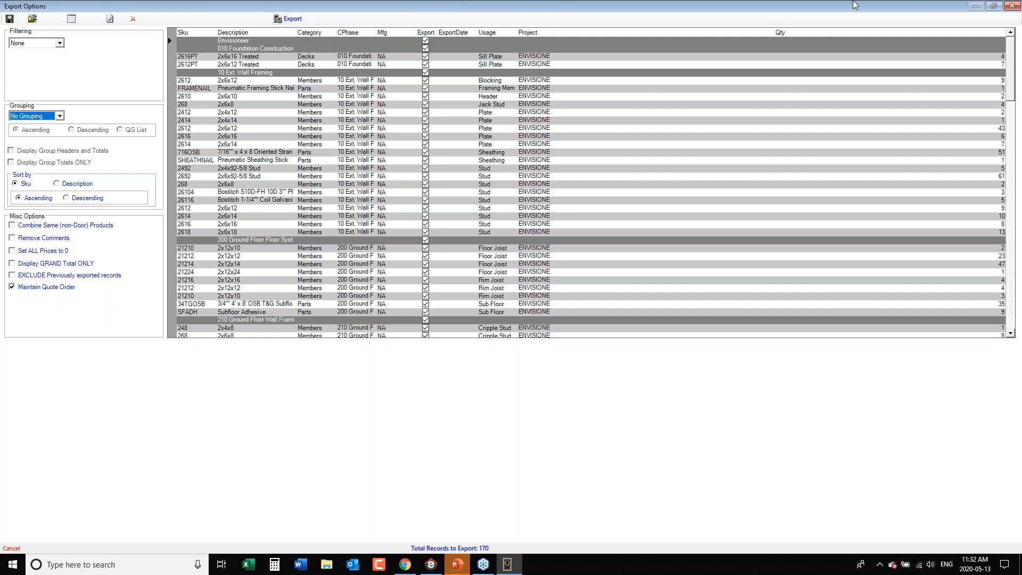
left_click(1012, 7)
left_click(1013, 5)
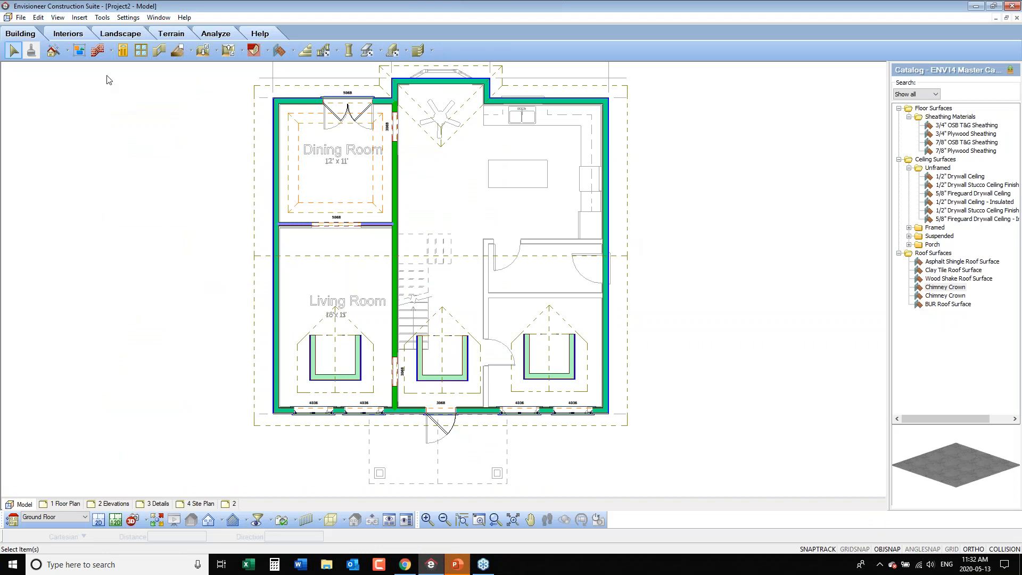
Step: Insert a 2'-0" X 3'-0" Casement Window with a 6'-8" head height in the exterior wall centred behind the kitchen sink
left_click(123, 51)
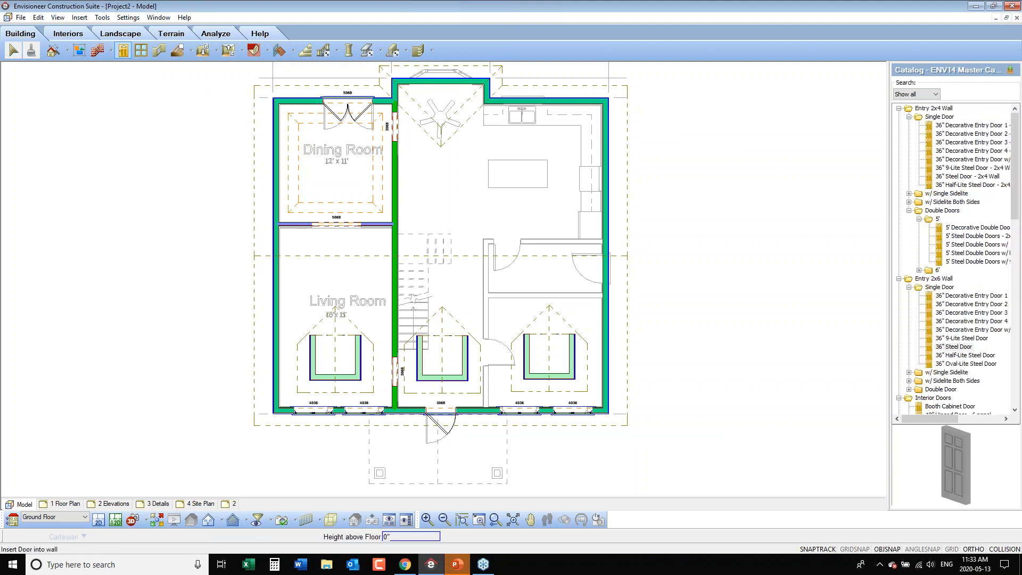
left_click(141, 51)
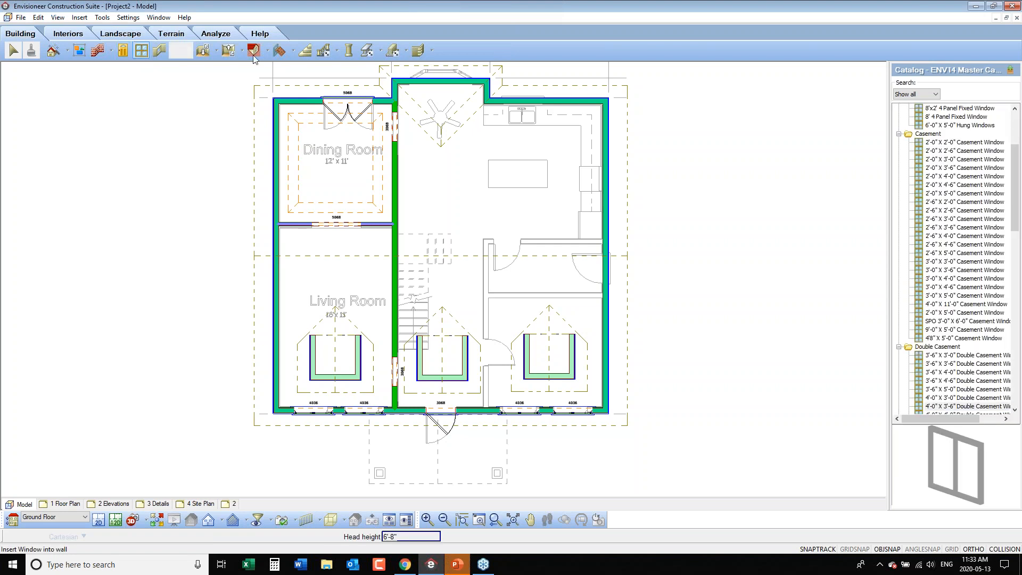
left_click(961, 159)
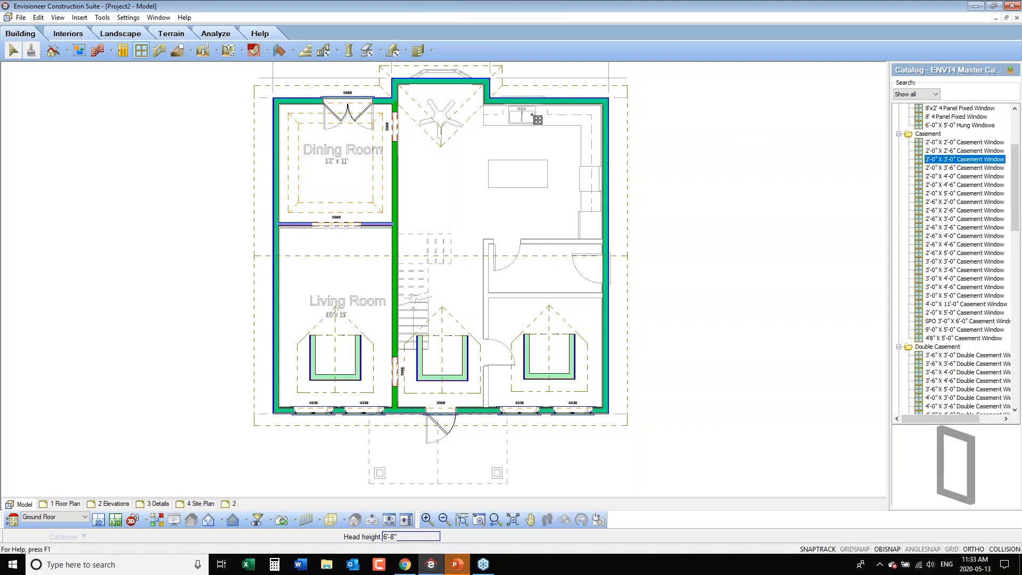
left_click(522, 100)
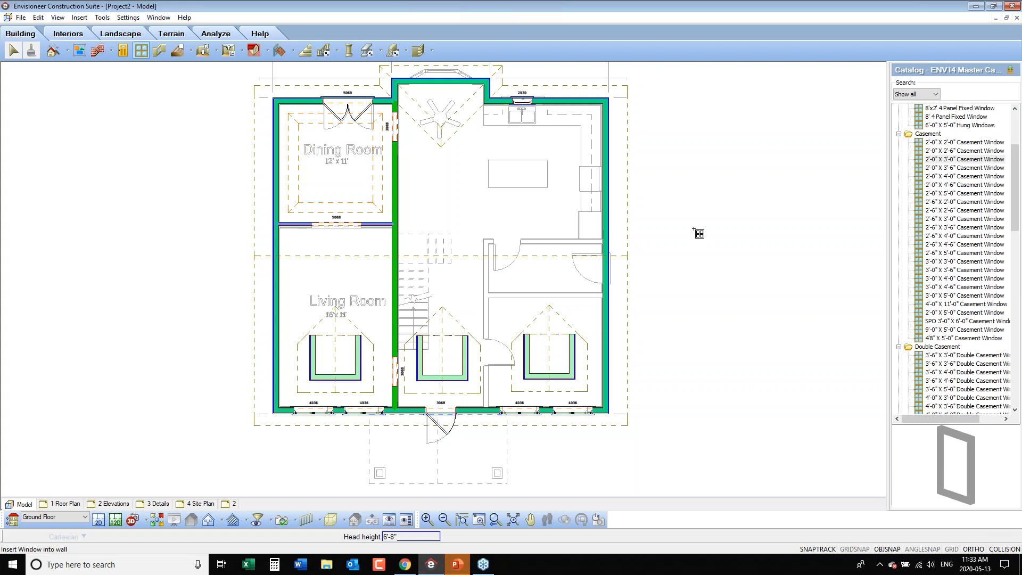
left_click(178, 51)
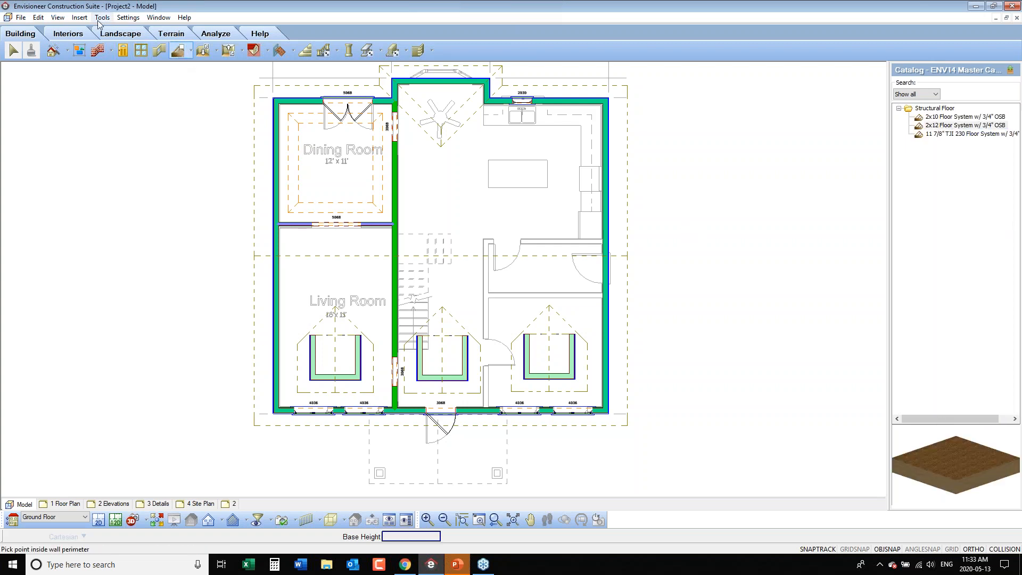
left_click(21, 18)
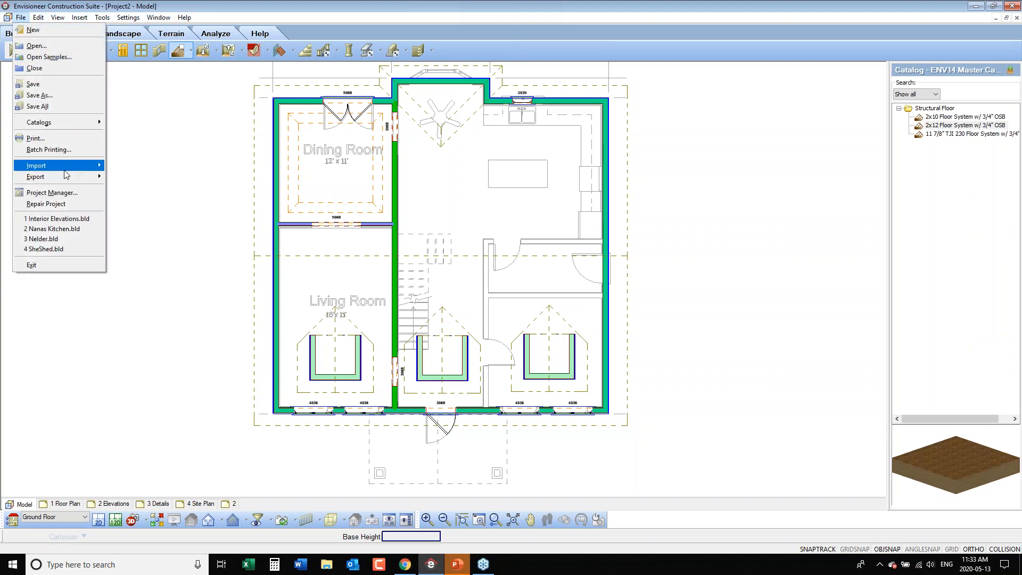
mouse_move(65, 173)
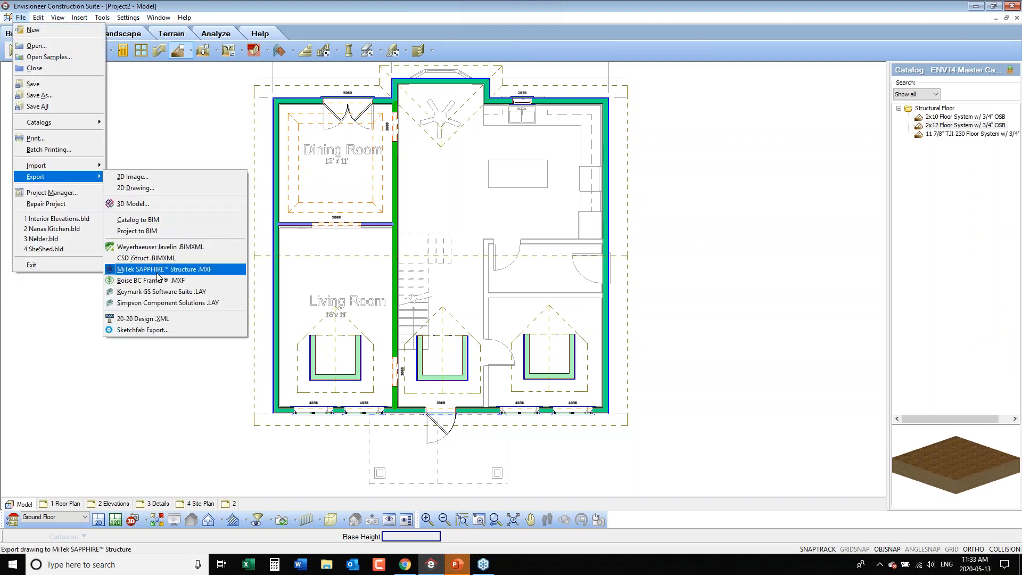
left_click(365, 29)
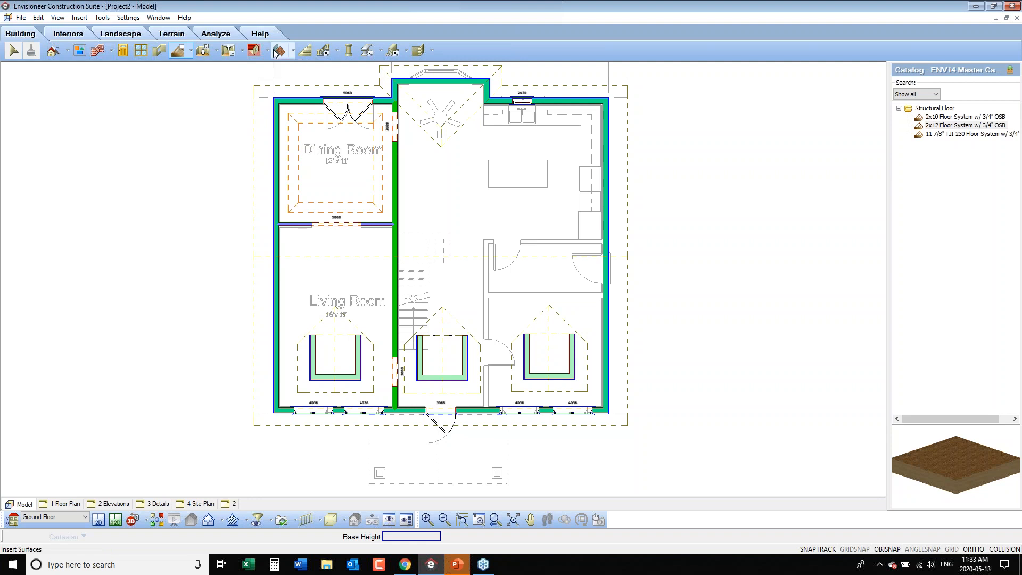
left_click(102, 18)
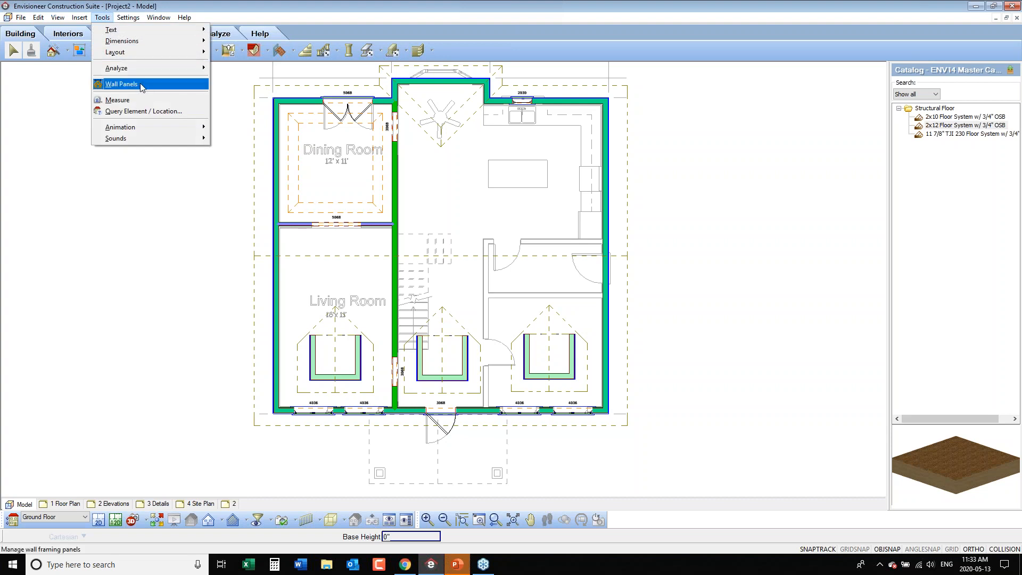
Step: Place a new camera in the central hall beside the stairs, aimed at the kitchen's rear wall
left_click(147, 519)
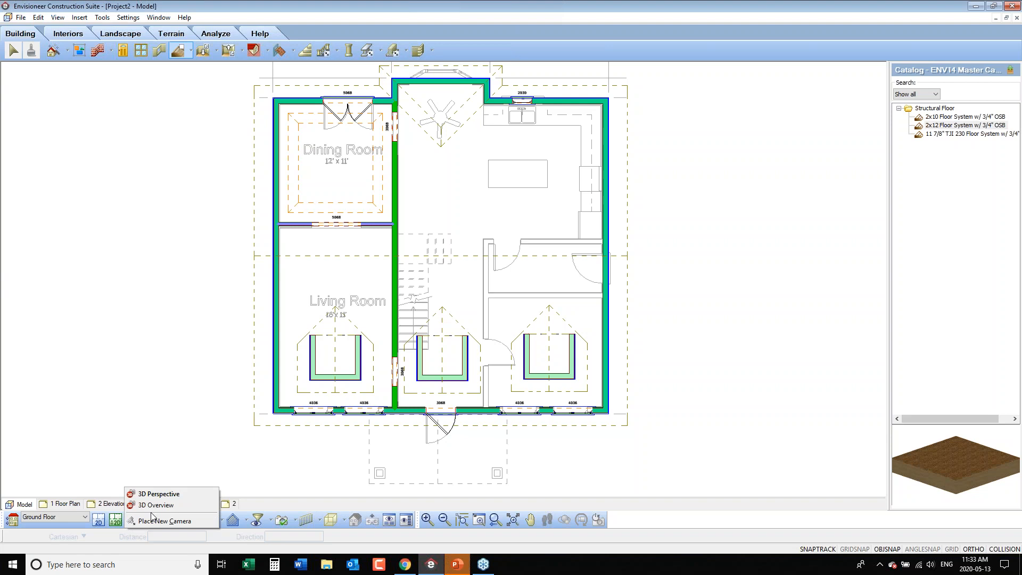
left_click(159, 520)
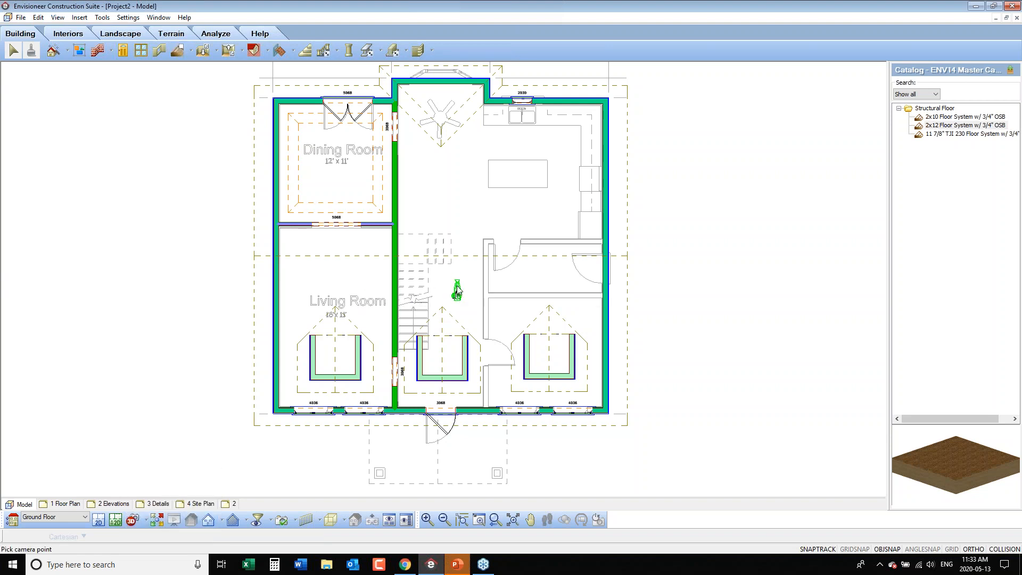
left_click(456, 276)
left_click(478, 161)
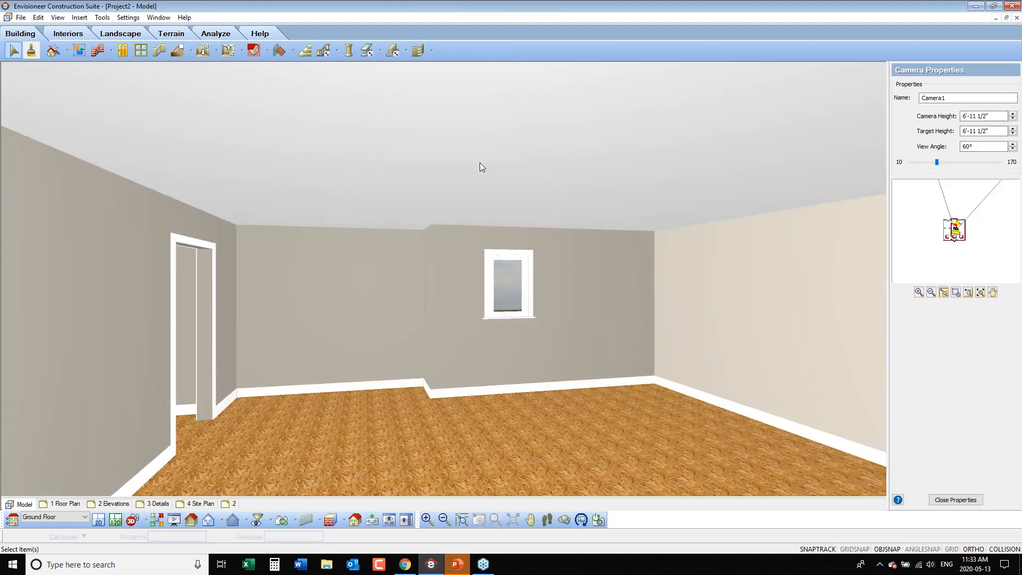
Step: Walk through the interior in 3D to the tray-ceiling dining room and return to the 2D ground floor plan
left_click(547, 520)
left_click_drag(615, 375, 432, 390)
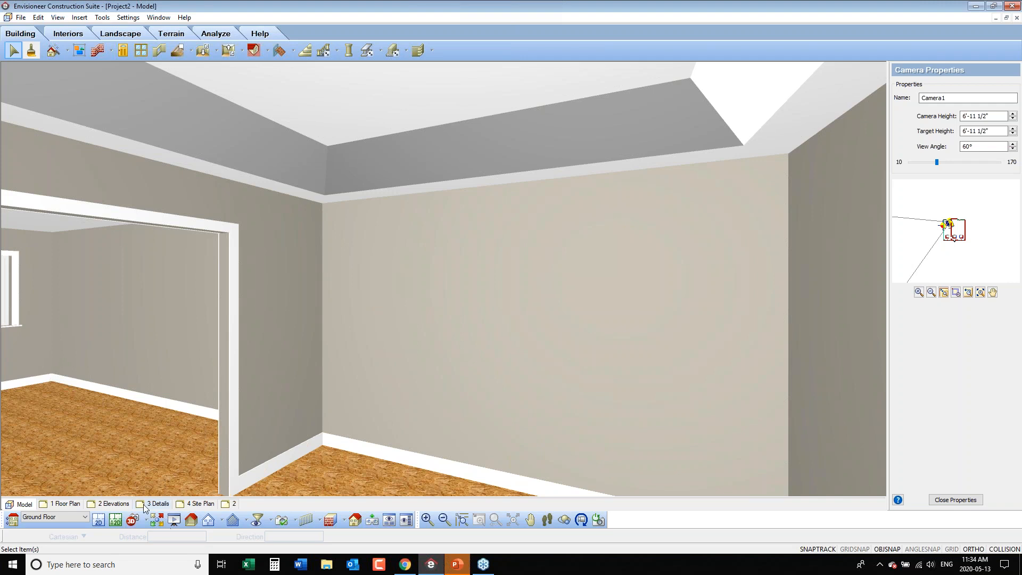
left_click(98, 520)
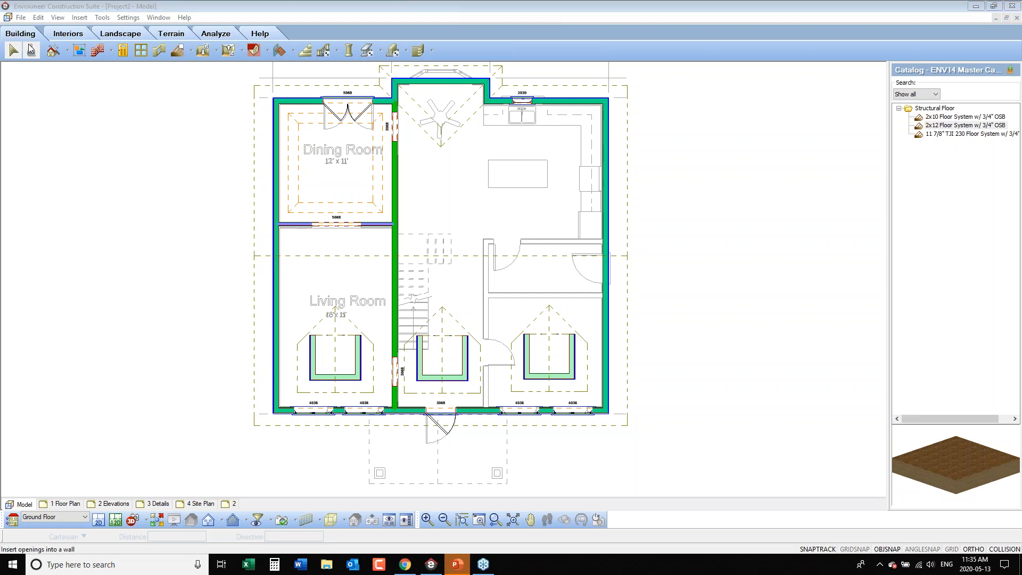
Step: Load Presentation Plan for Estimates.pdf for import, examine its page preview and scale settings, and cancel the import
left_click(19, 19)
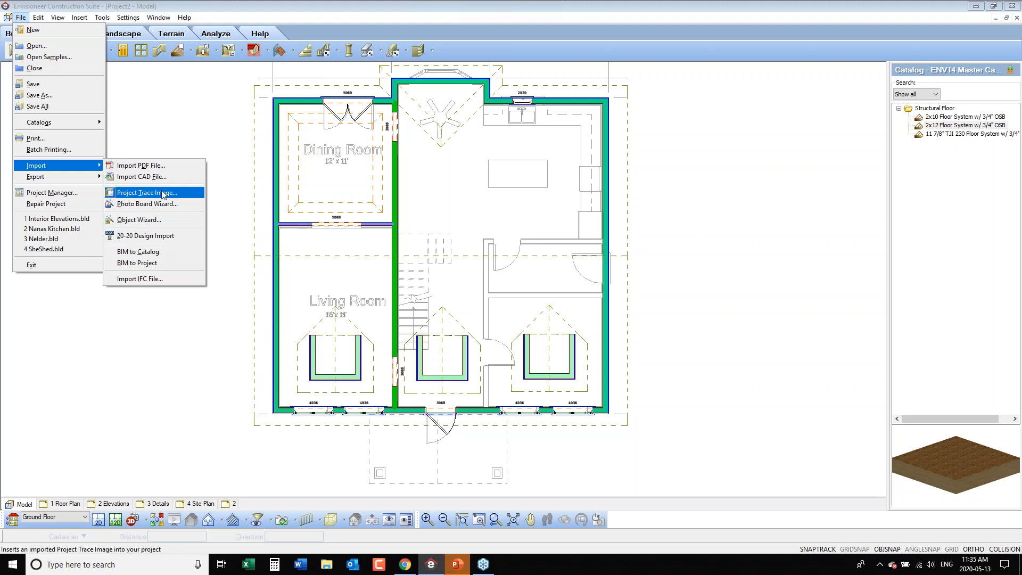
left_click(171, 167)
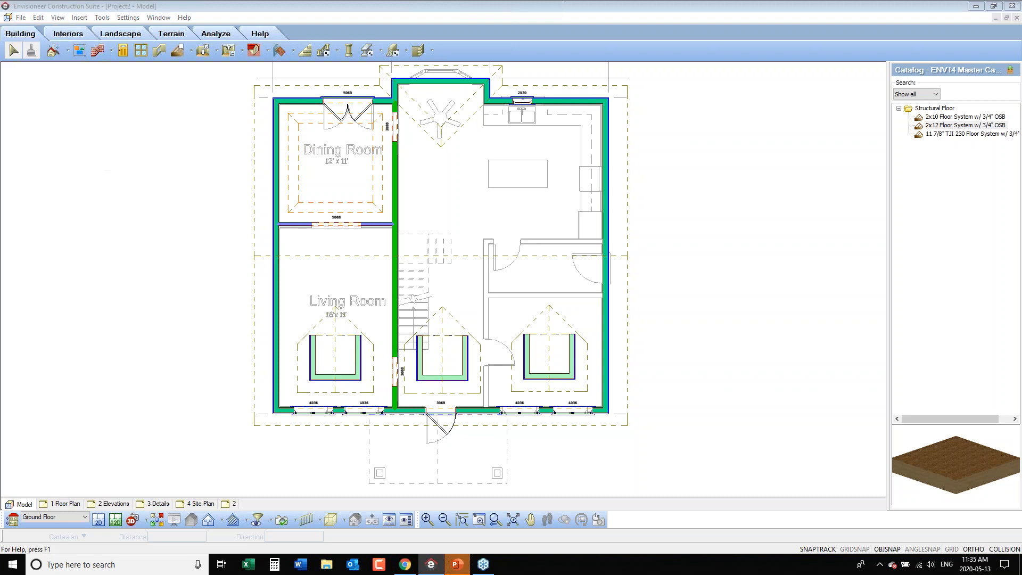
left_click(549, 248)
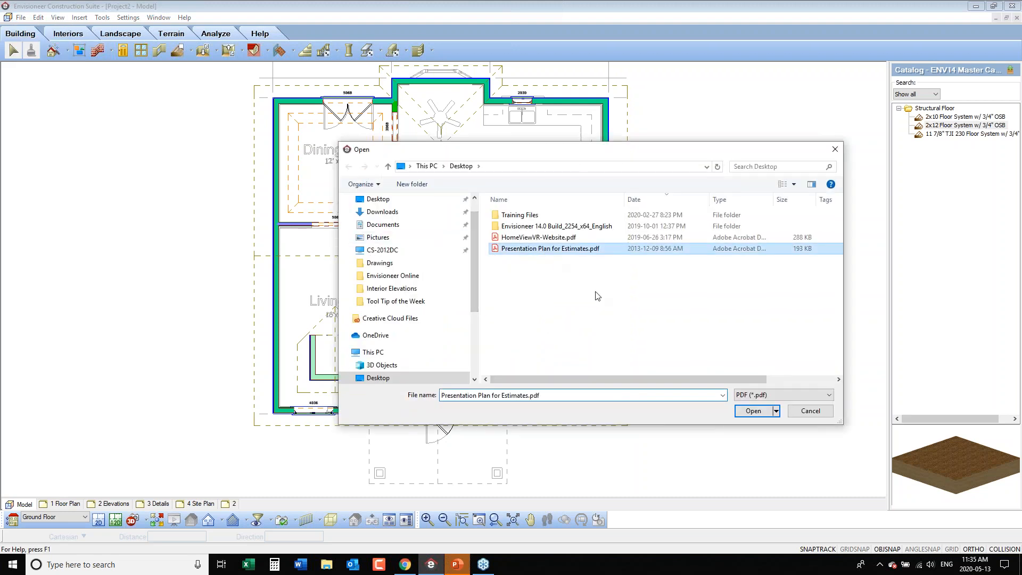
left_click(753, 410)
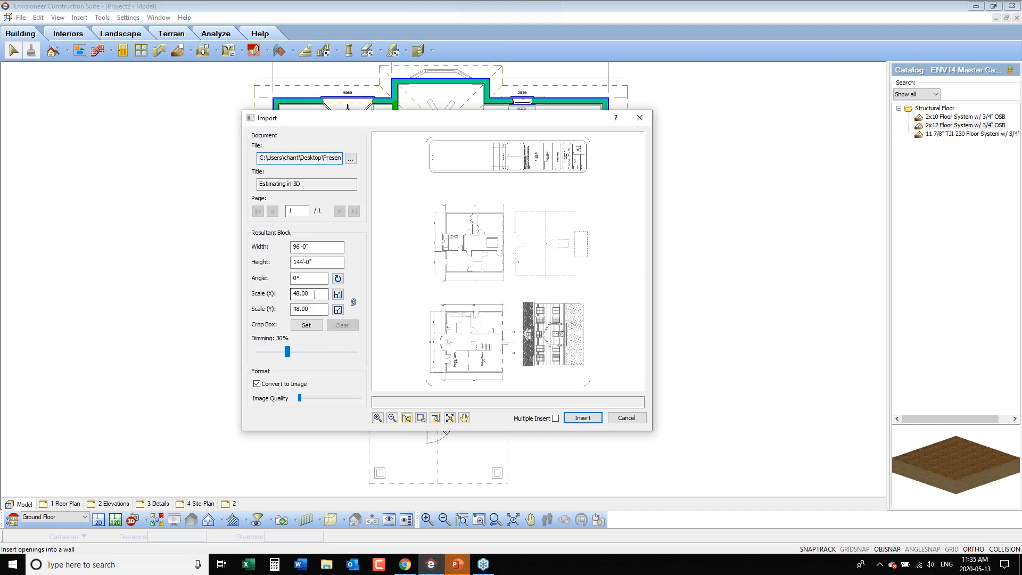
left_click_drag(314, 295, 287, 299)
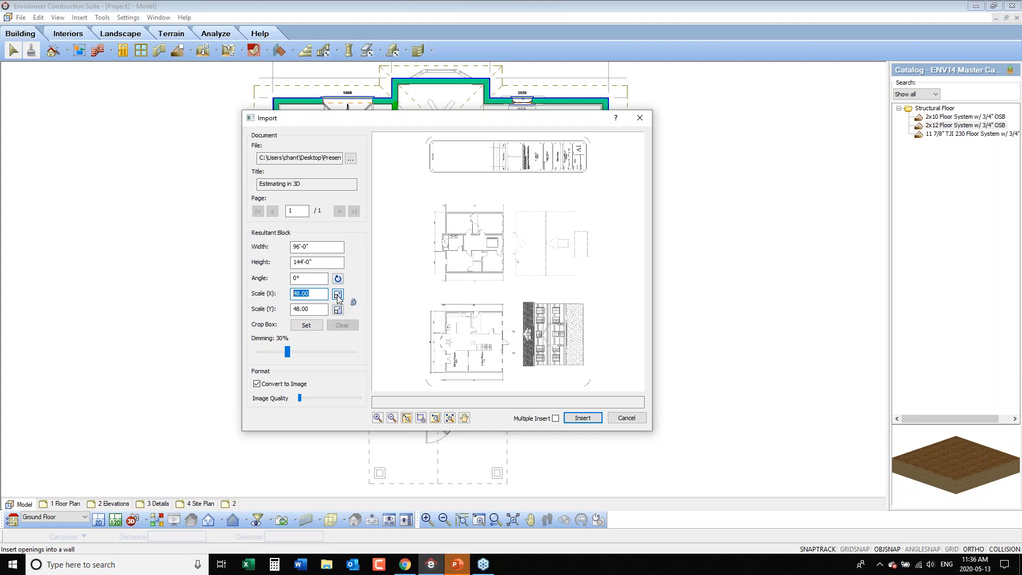
left_click(627, 417)
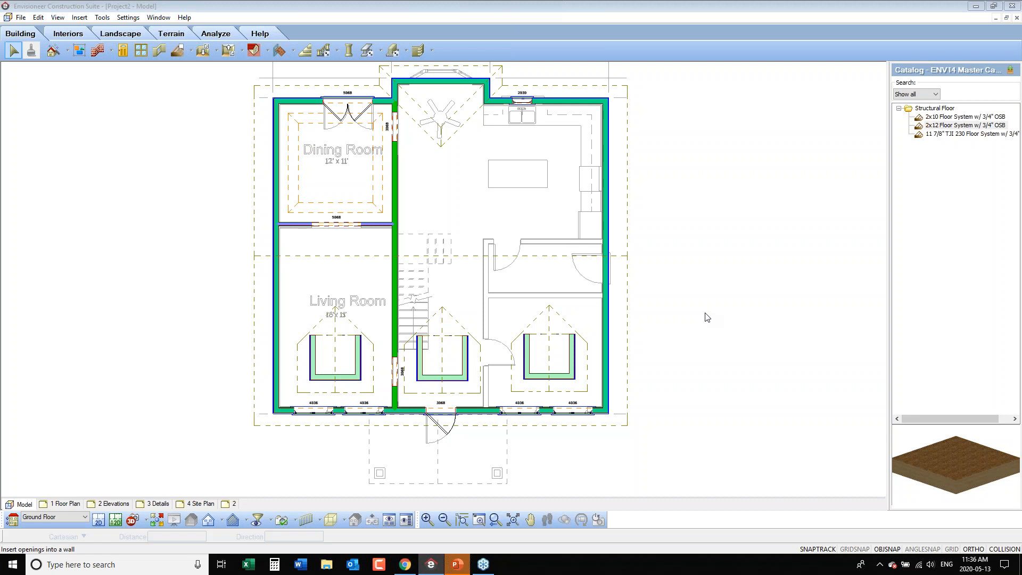
left_click(21, 18)
mouse_move(80, 166)
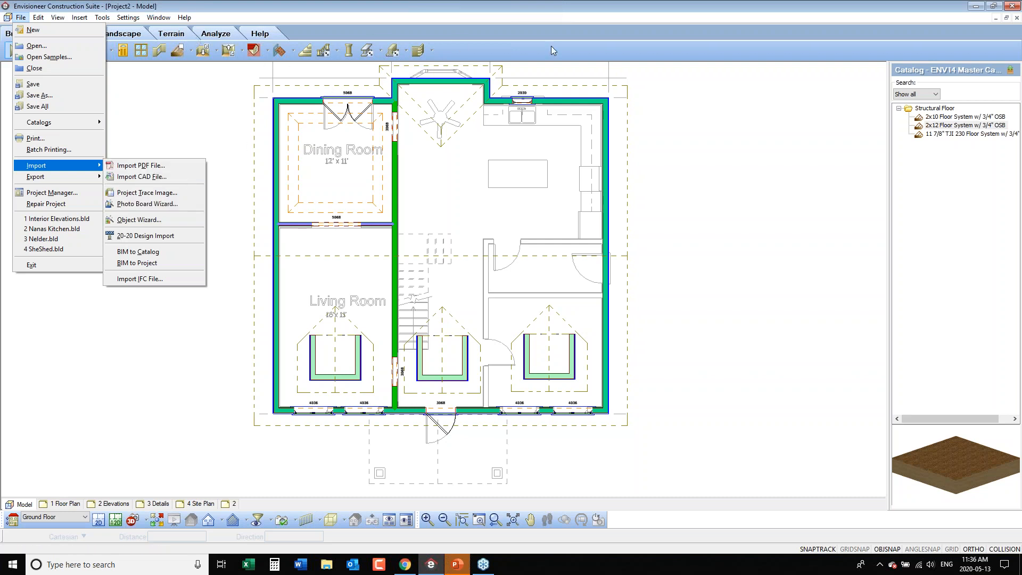
left_click(401, 23)
Step: Draw a closed eight-sided outline of 2 x 6 Vinyl Siding walls in the empty area beside the house, with a 20' rear wall
left_click(97, 51)
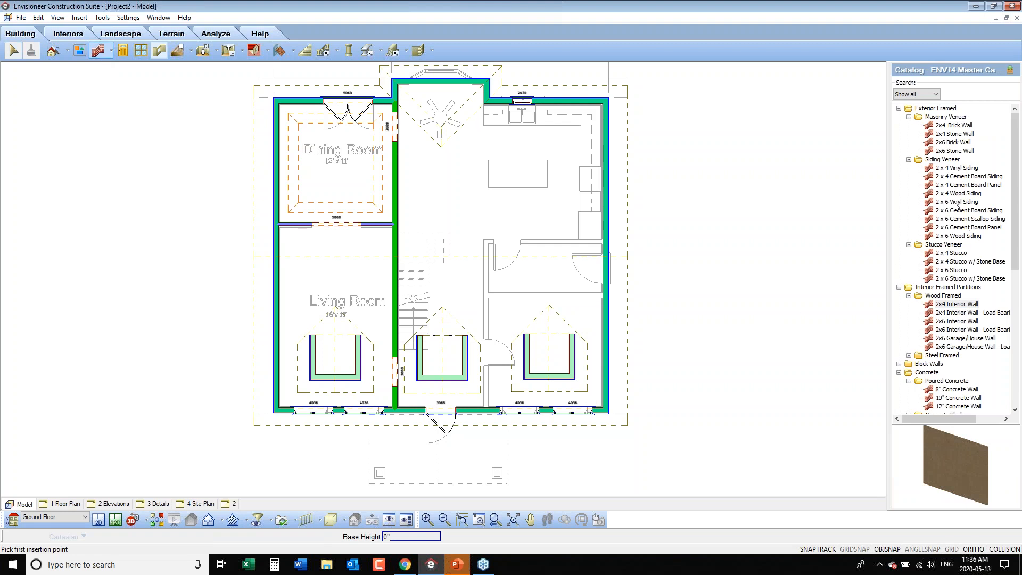
left_click(957, 202)
left_click(684, 362)
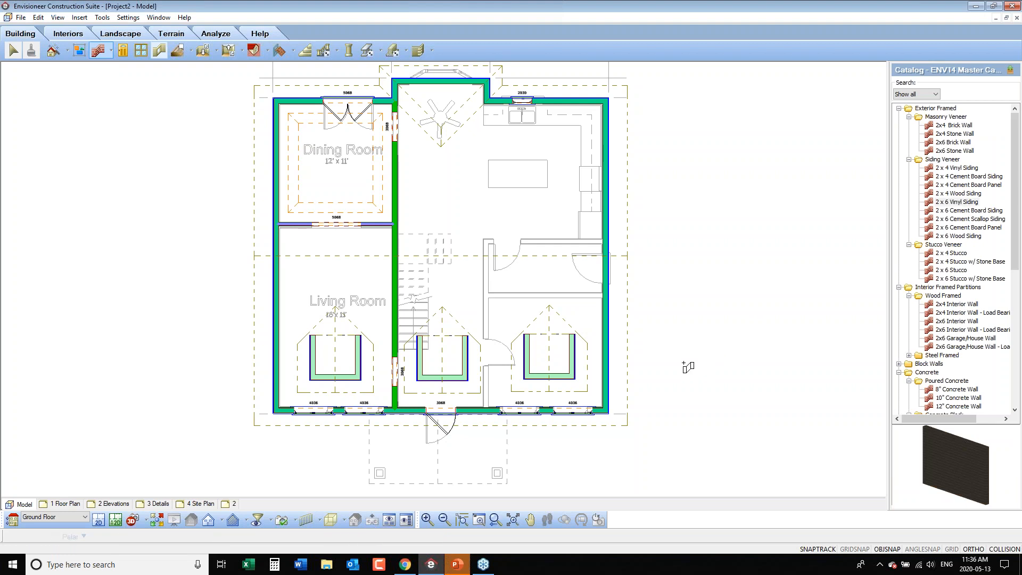
left_click(791, 363)
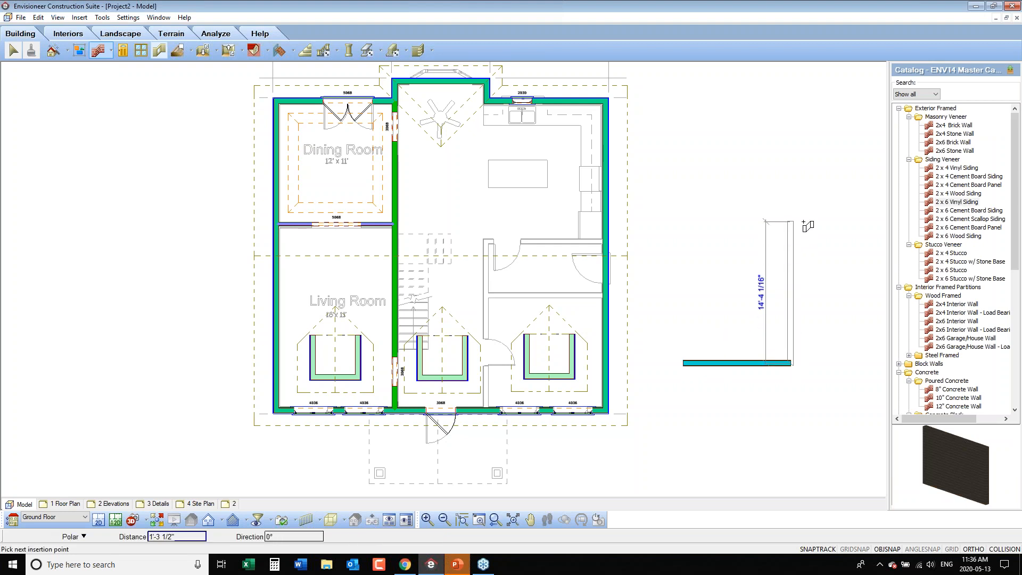
left_click(791, 221)
left_click(848, 221)
left_click(848, 123)
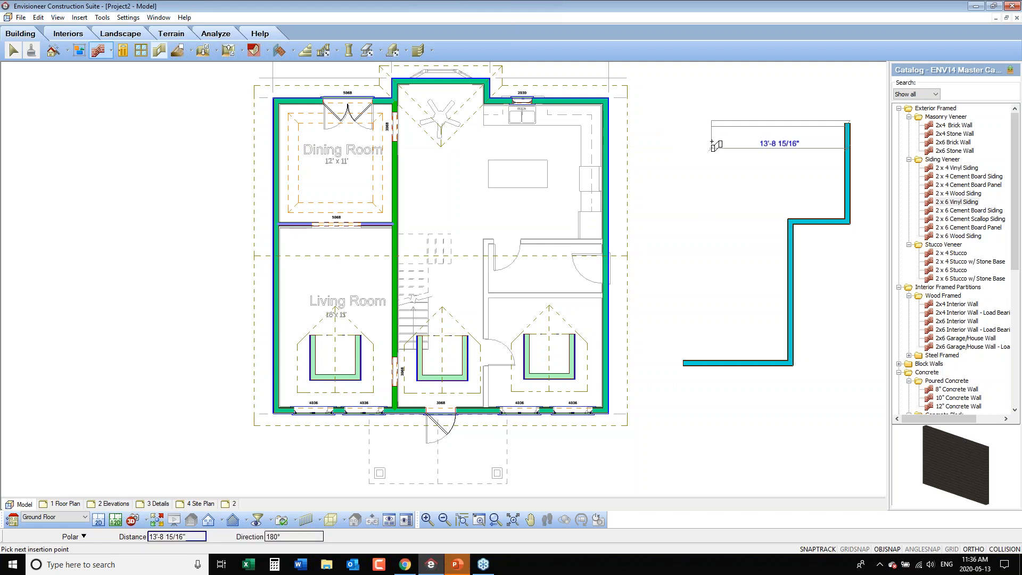
type("20'")
key("Return")
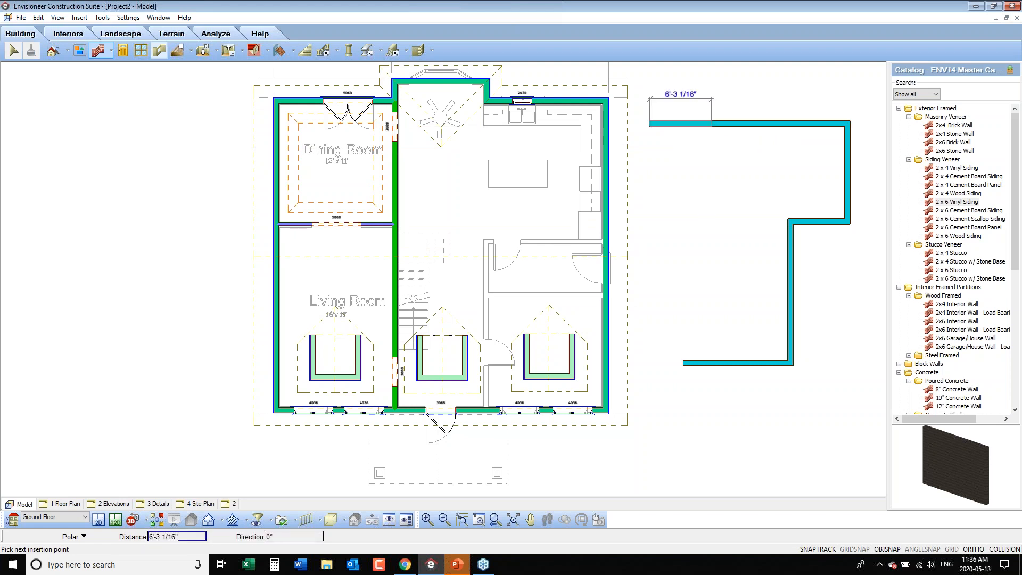
left_click(670, 315)
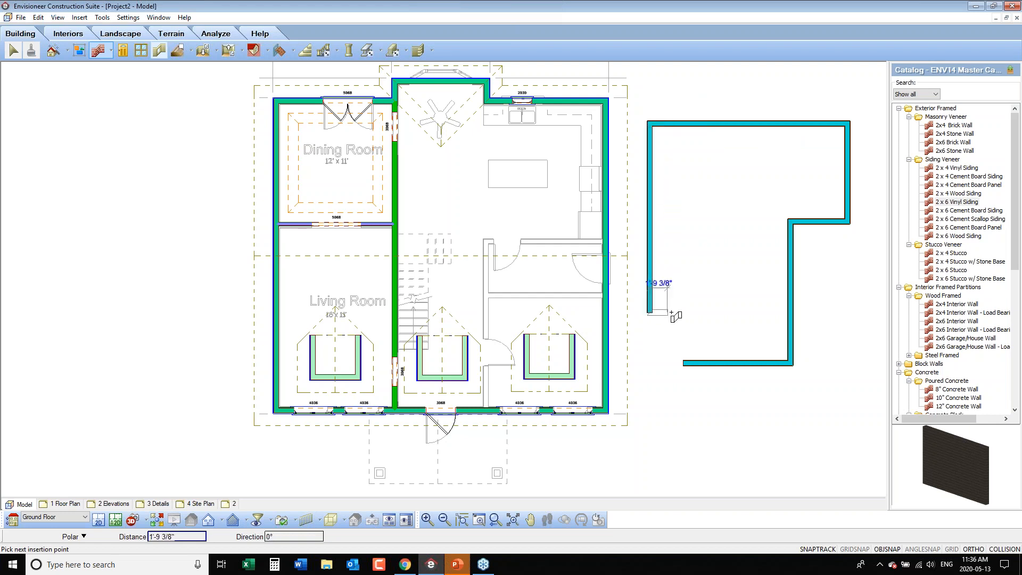
left_click(685, 314)
left_click(684, 364)
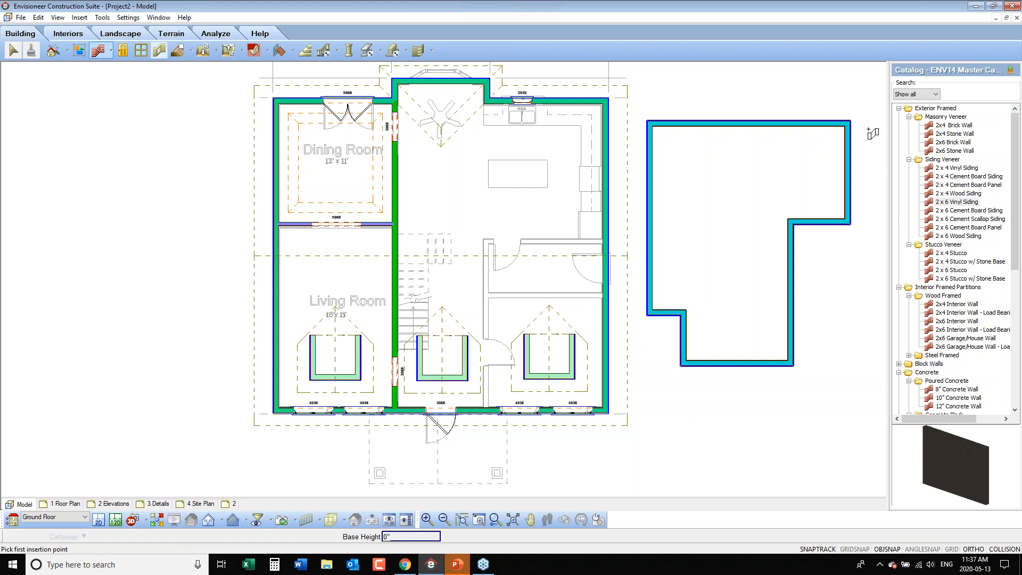
right_click(800, 111)
left_click(810, 114)
Step: Delete all eight walls of the trial outline beside the house
left_click_drag(857, 109, 639, 414)
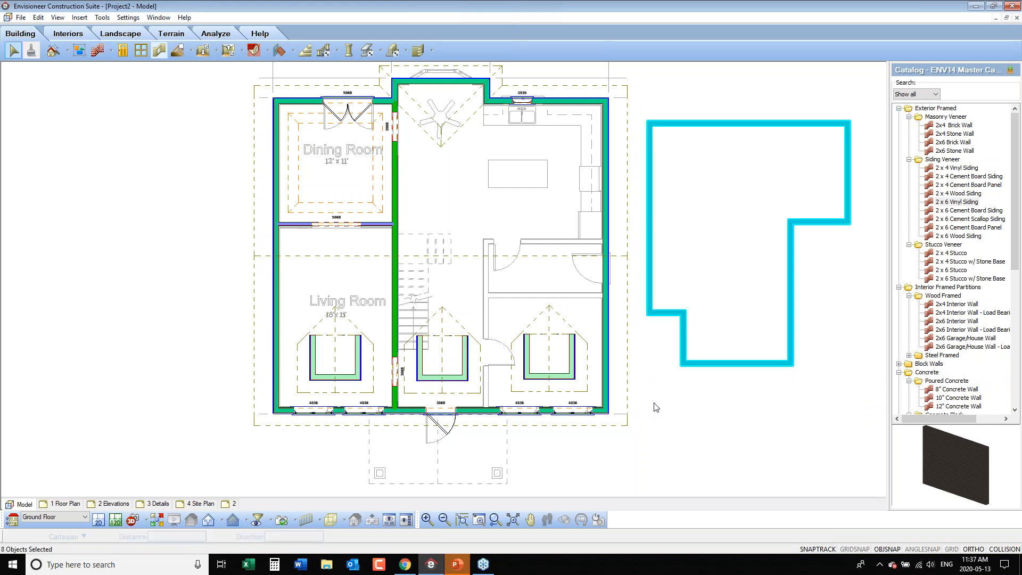
key("Delete")
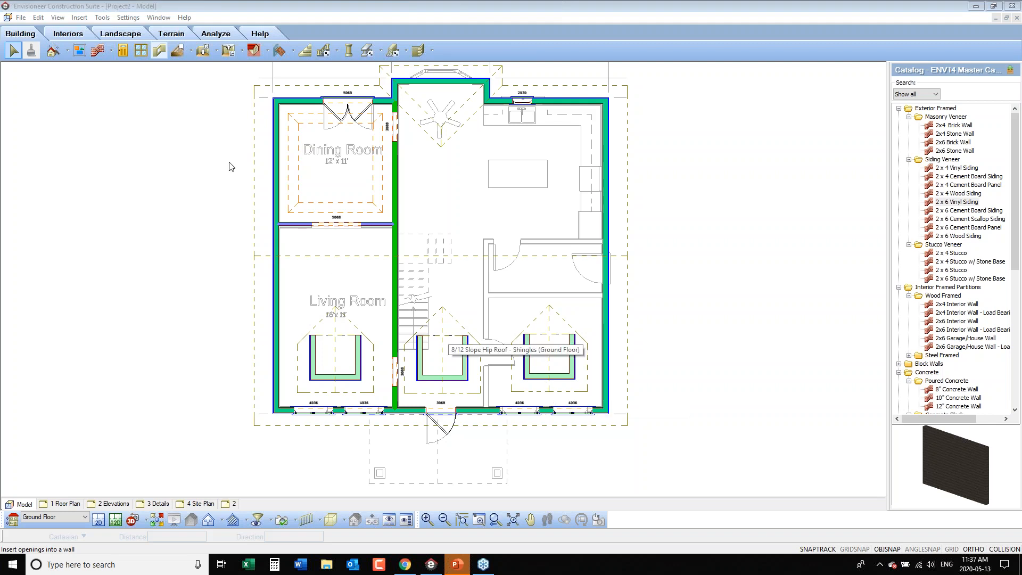
Step: Open the catalog properties of the 2'-0" X 3'-0" Casement Window and examine its quantity data, including part number and unit of measure
left_click(142, 51)
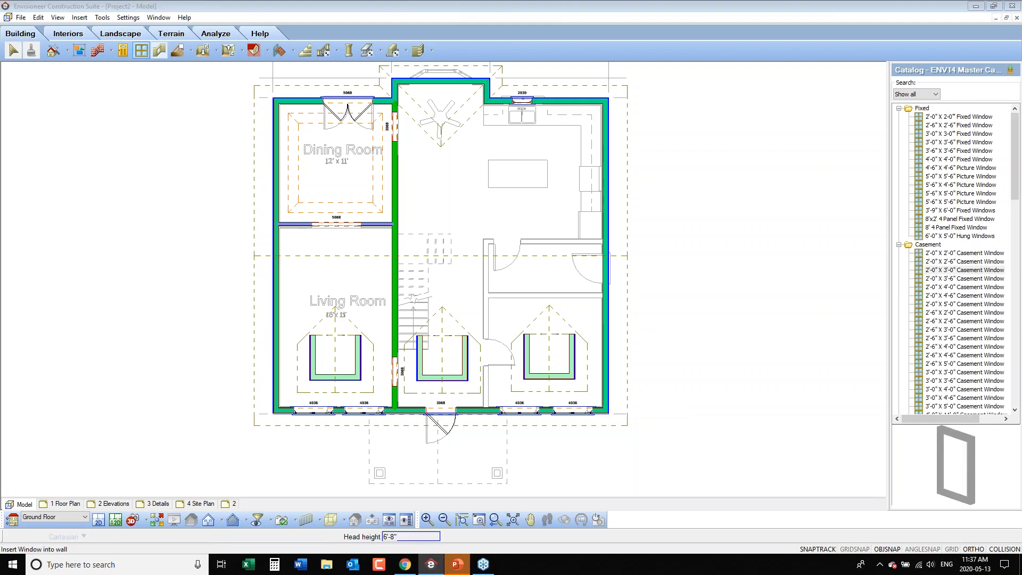
left_click(965, 272)
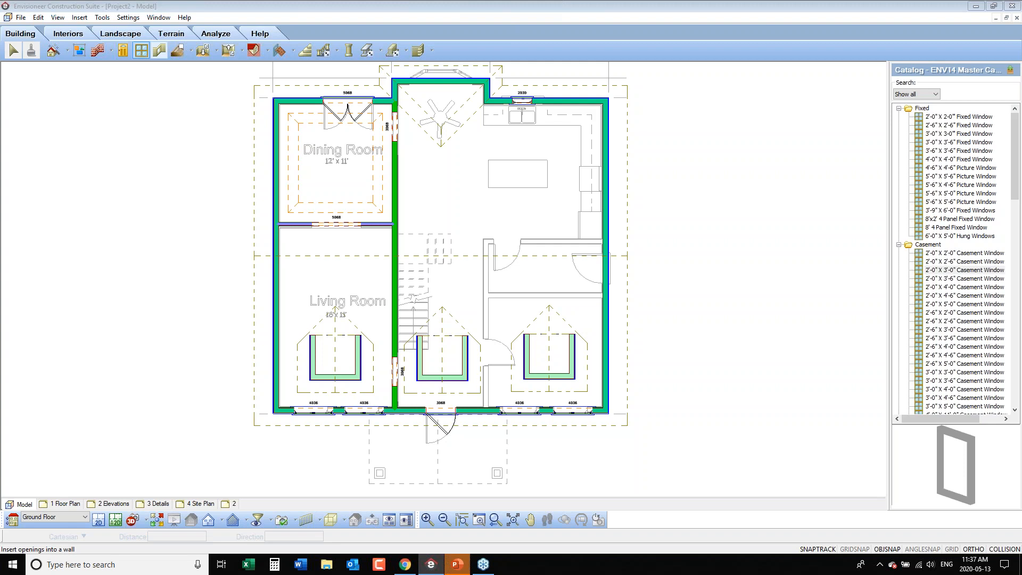
left_click(478, 190)
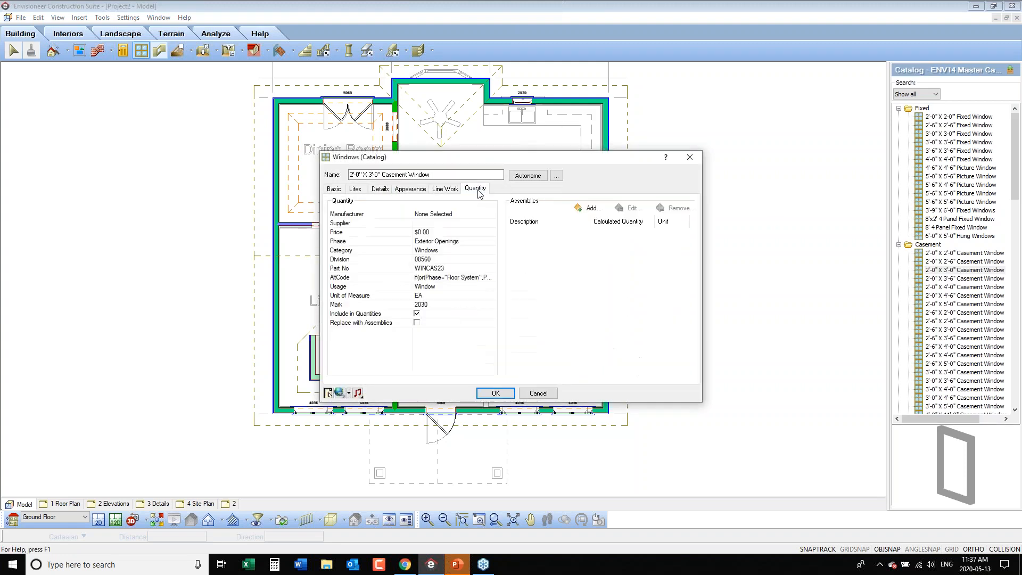
left_click(424, 271)
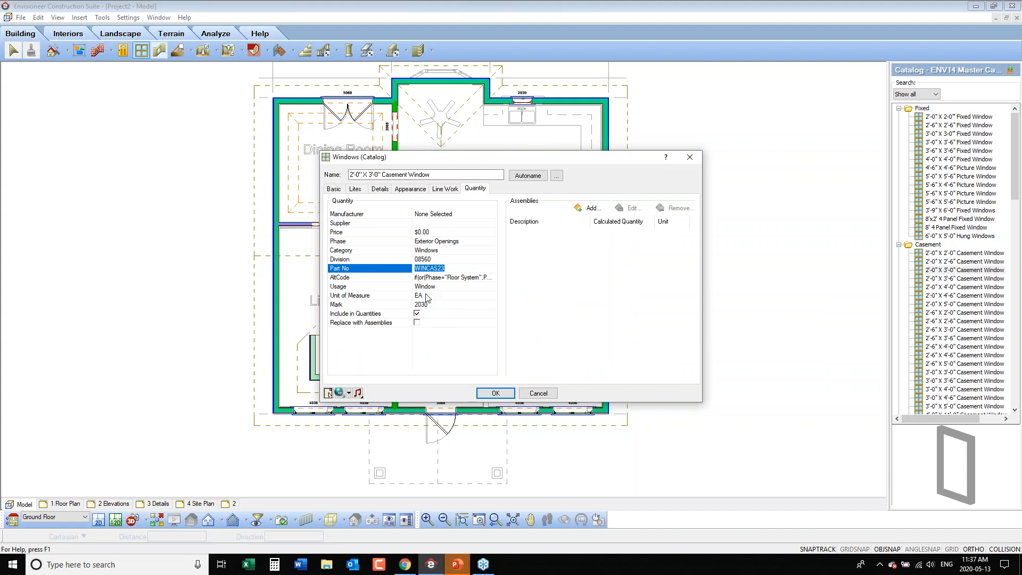
left_click(426, 297)
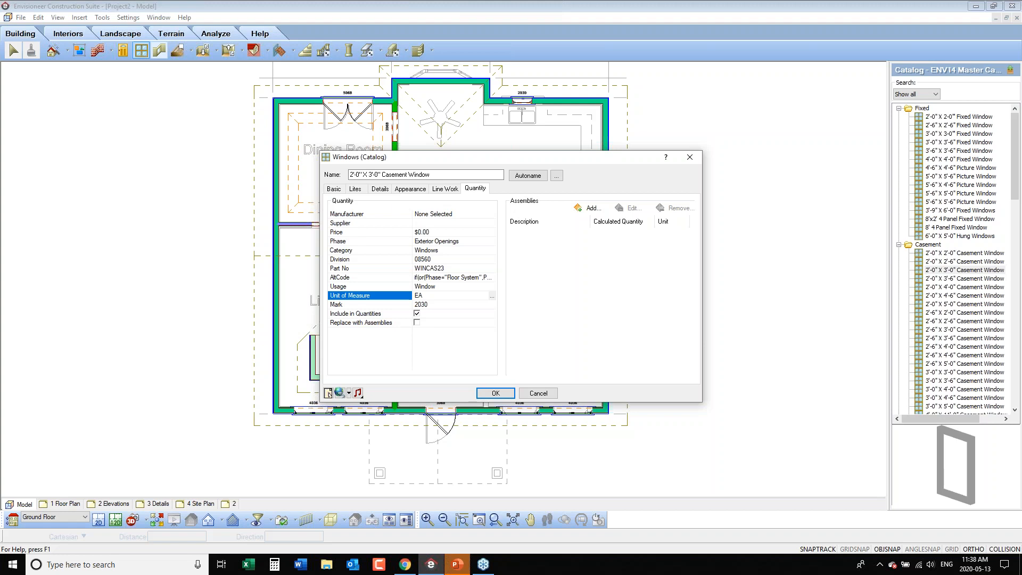
Step: Close the casement window's catalog properties without changes and review the project's import options and the catalog item import and export commands
left_click(536, 393)
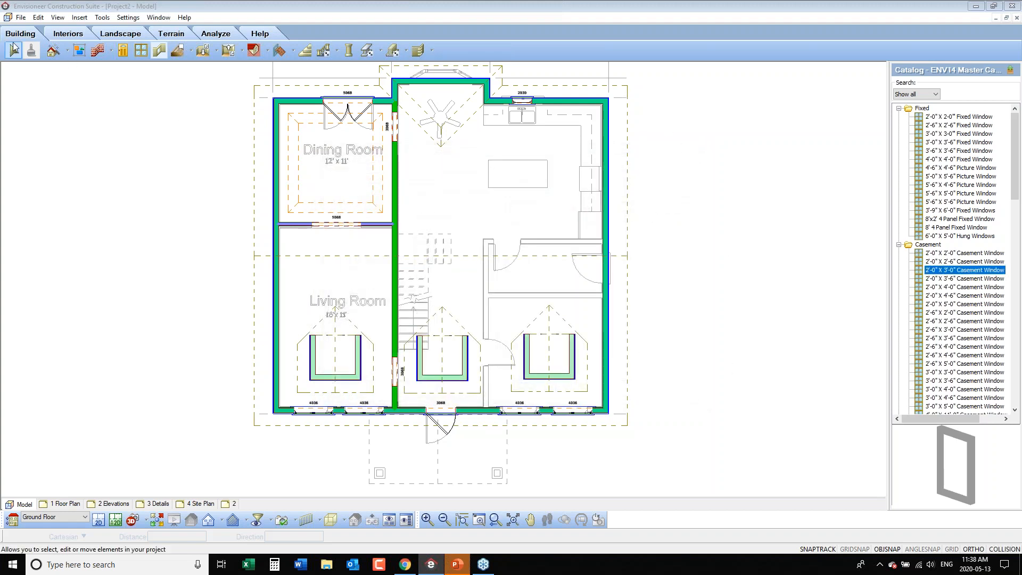
left_click(21, 18)
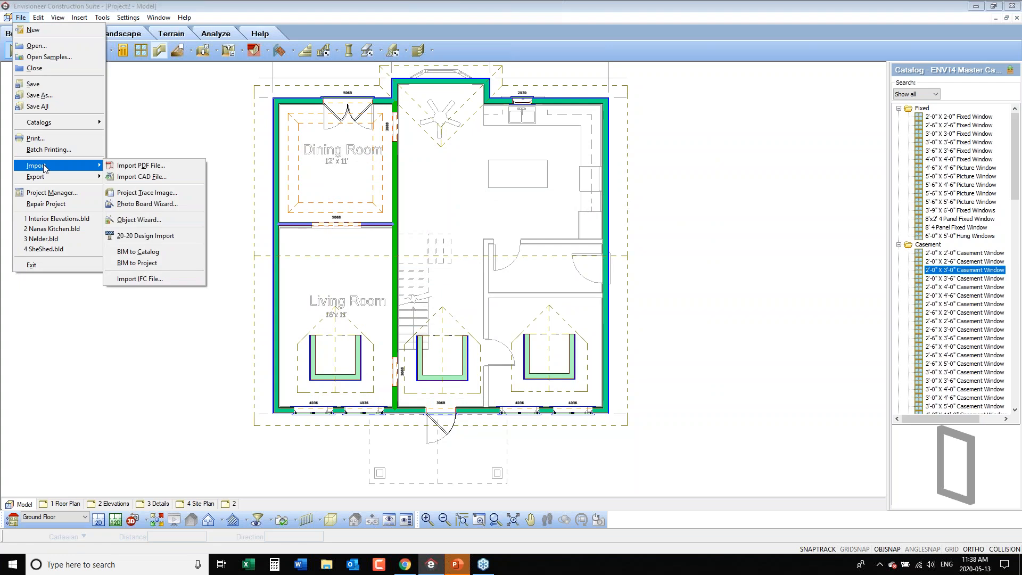
mouse_move(51, 128)
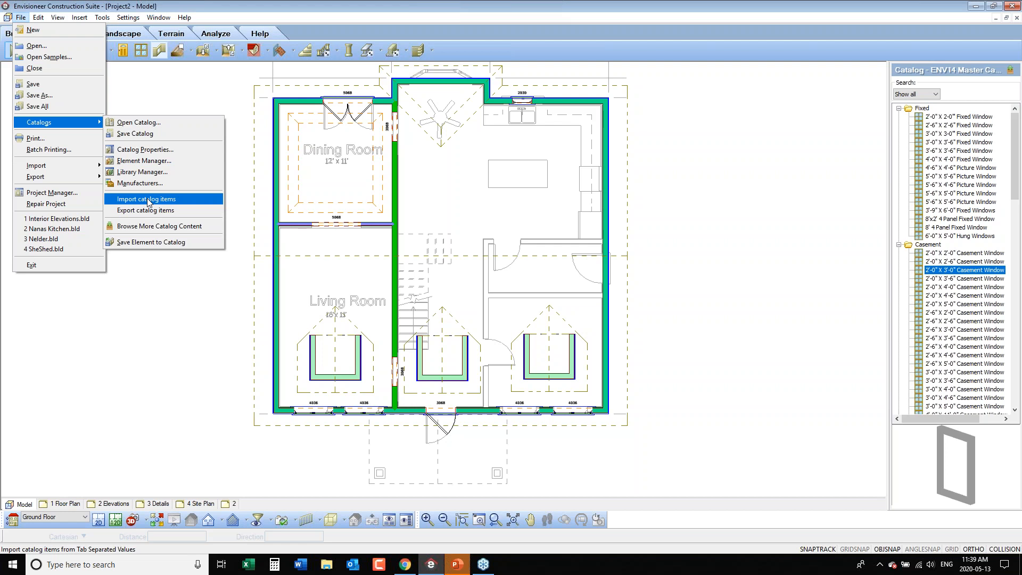
Step: Generate a quote for the project in Quote Generator, loading the quote from Envisioneer instead of the saved one
mouse_move(102, 17)
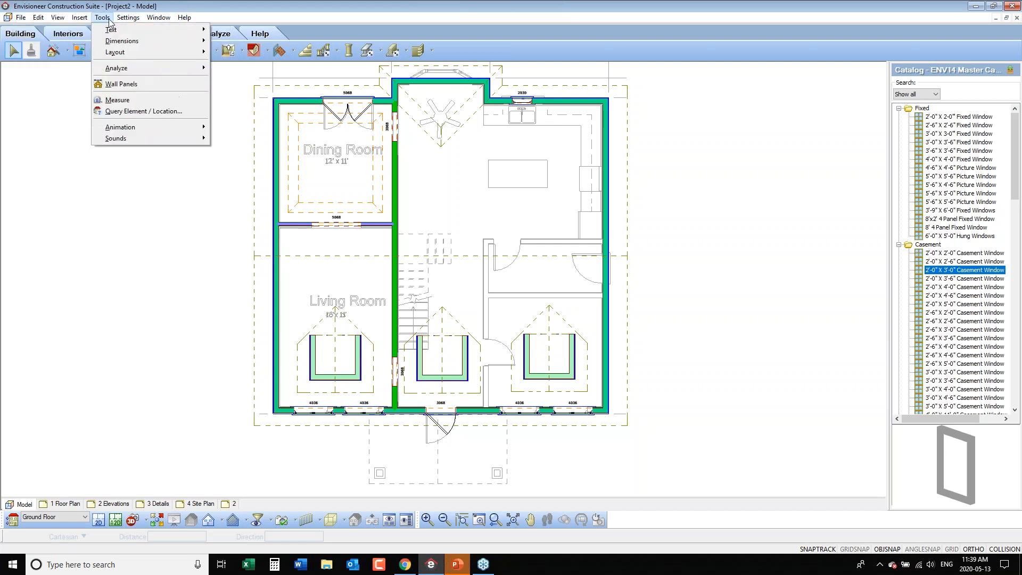
mouse_move(110, 70)
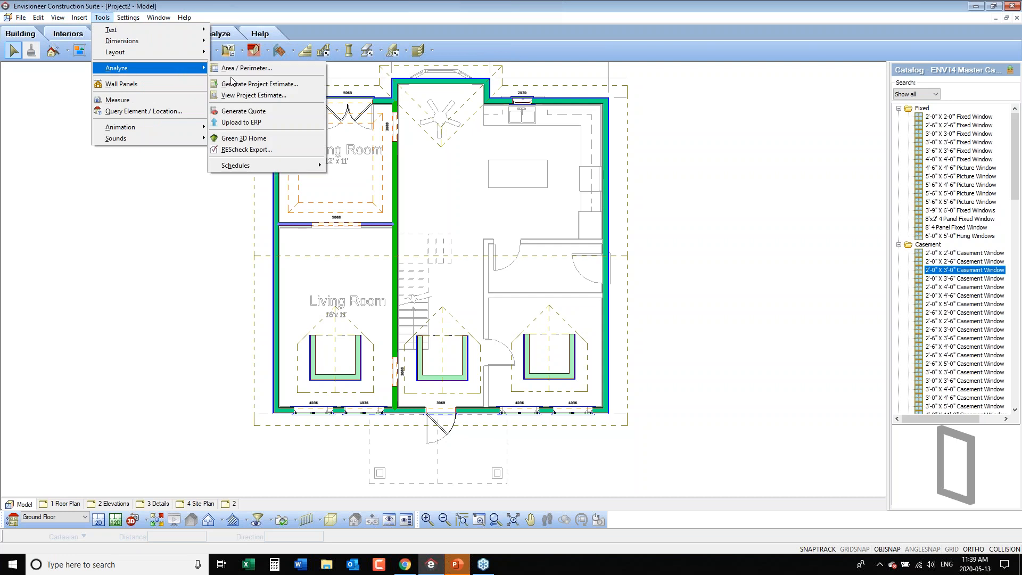
left_click(260, 113)
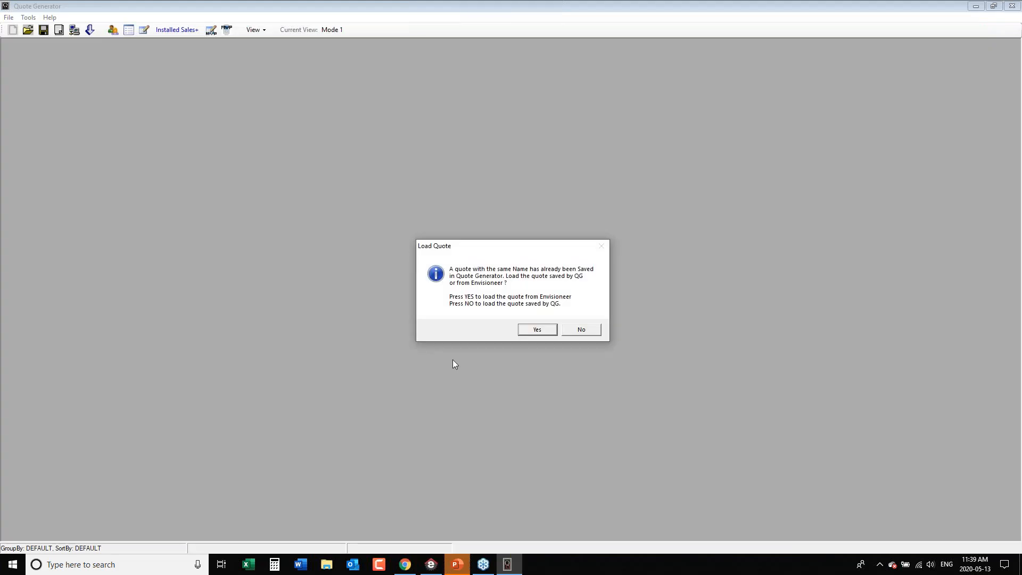
left_click(535, 331)
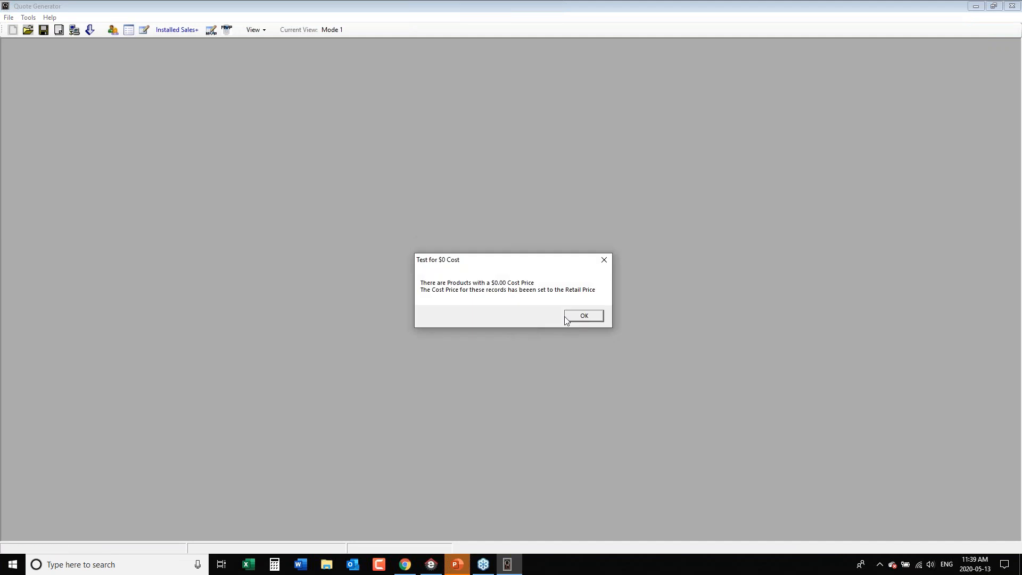
left_click(576, 318)
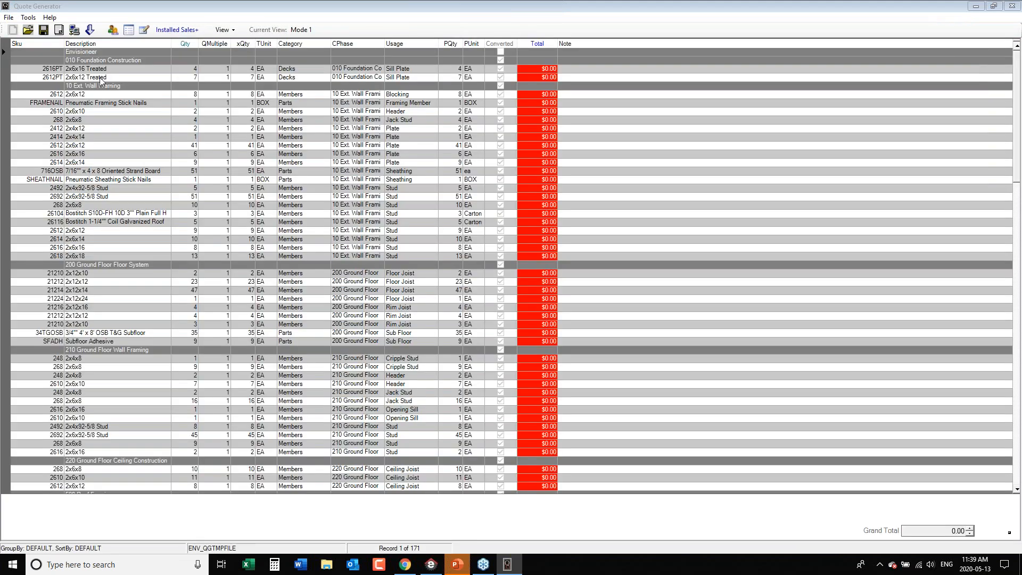
Step: Examine the SKUs and units of the treated lumber items and the quote's file export options, and close Quote Generator
left_click(54, 79)
left_click(269, 68)
left_click(9, 18)
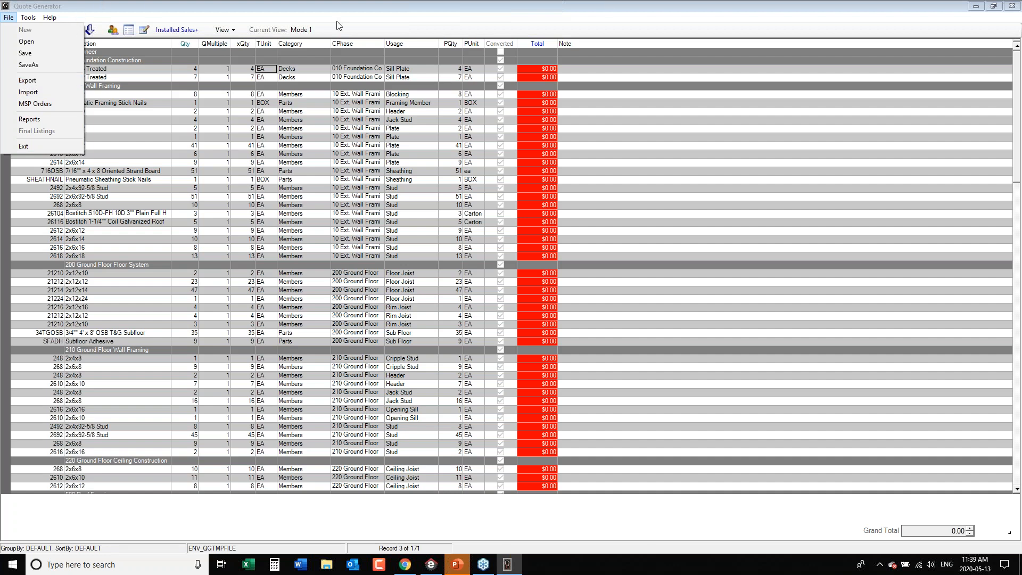
left_click(1011, 7)
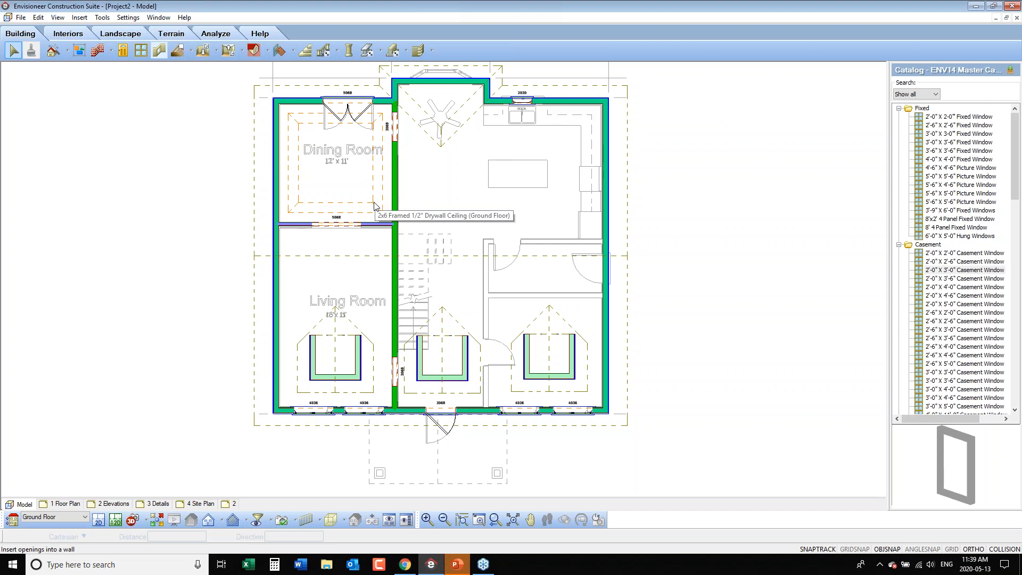
Step: Review the catalog management commands for importing and exporting catalog items in Envisioneer
left_click(21, 18)
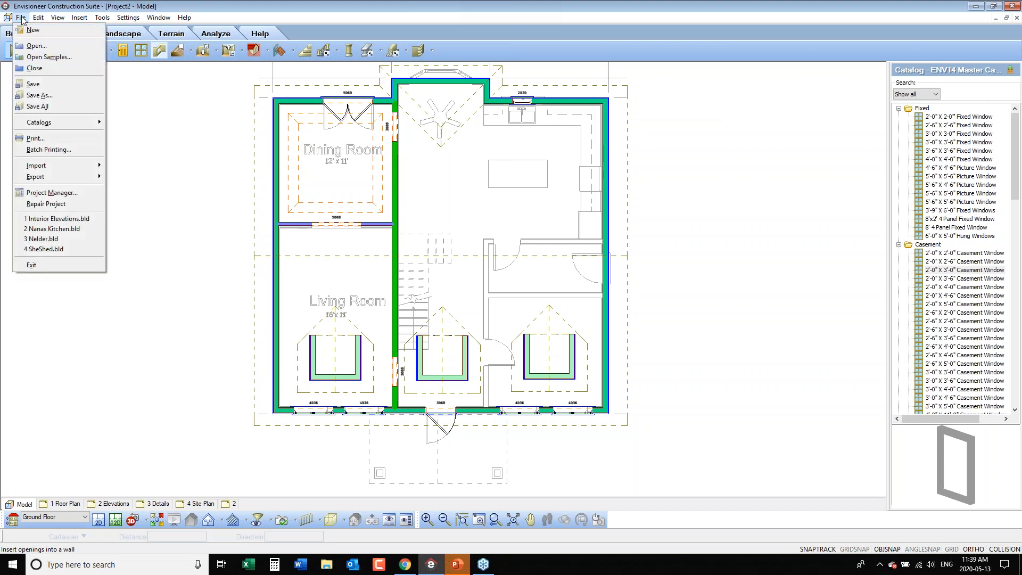
mouse_move(80, 123)
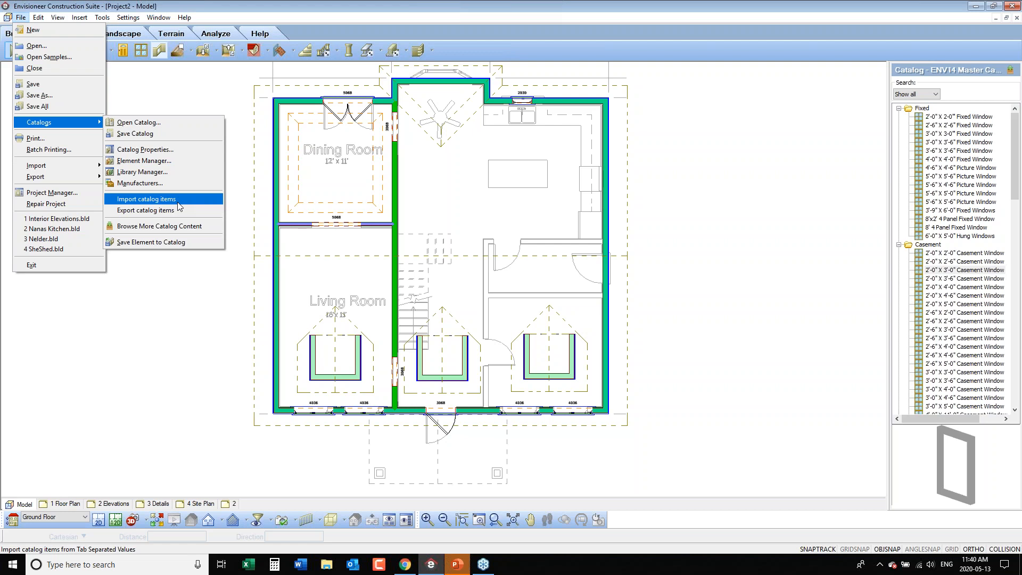
left_click(750, 273)
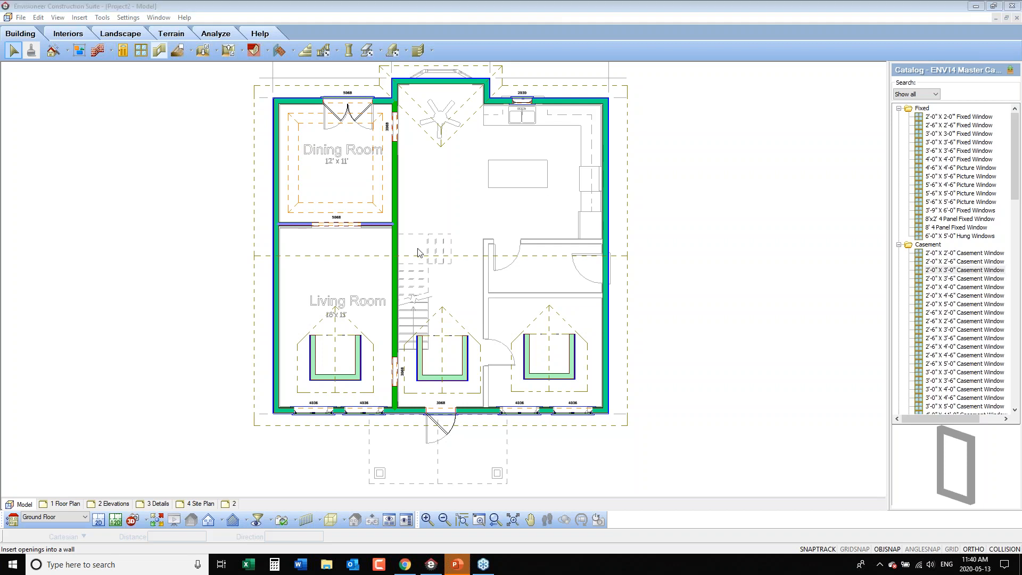
Step: Load Presentation Plan for Estimates.pdf for import again, examine its page preview and resultant block settings, and cancel the import
left_click(25, 21)
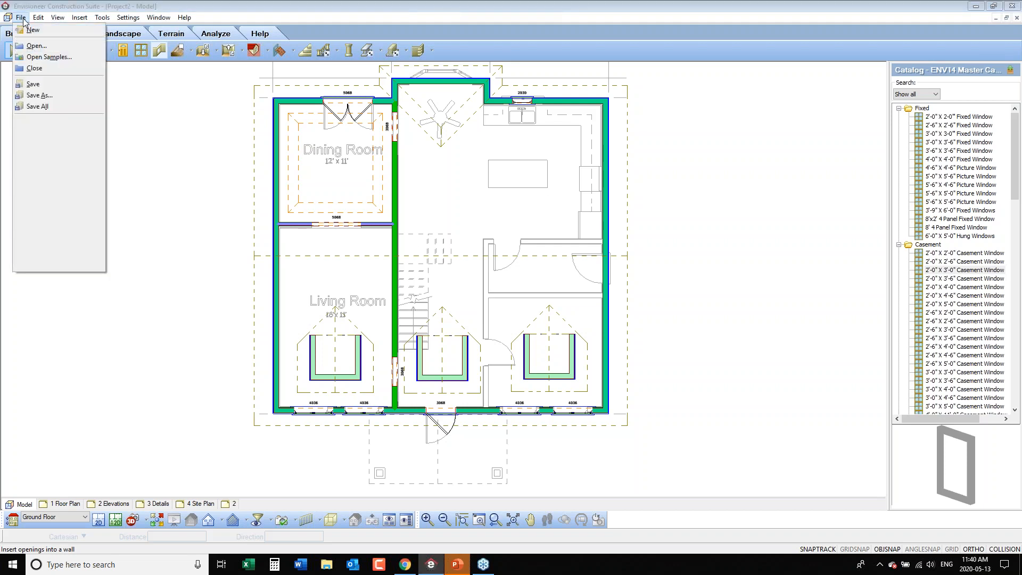
mouse_move(63, 172)
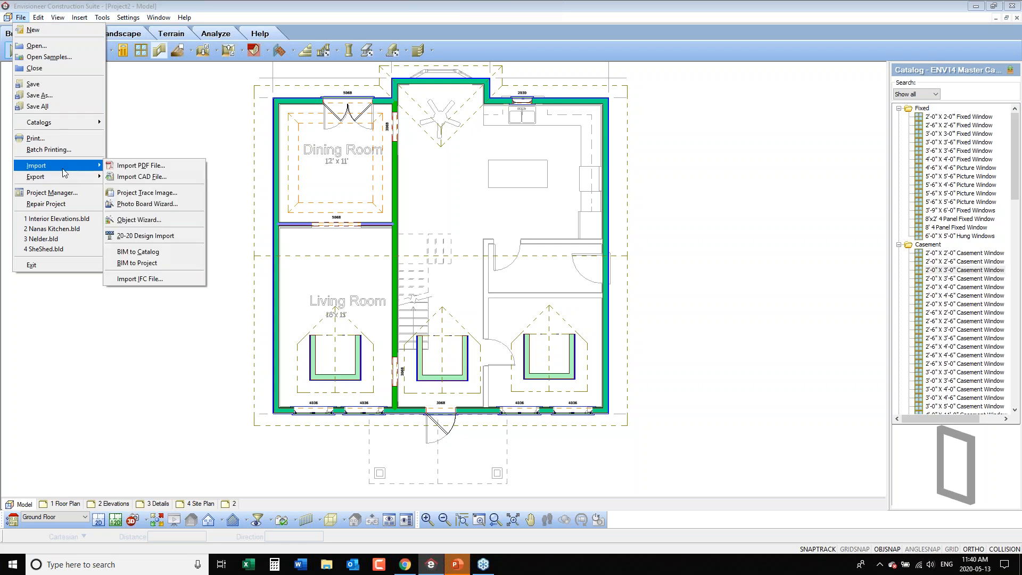
left_click(153, 168)
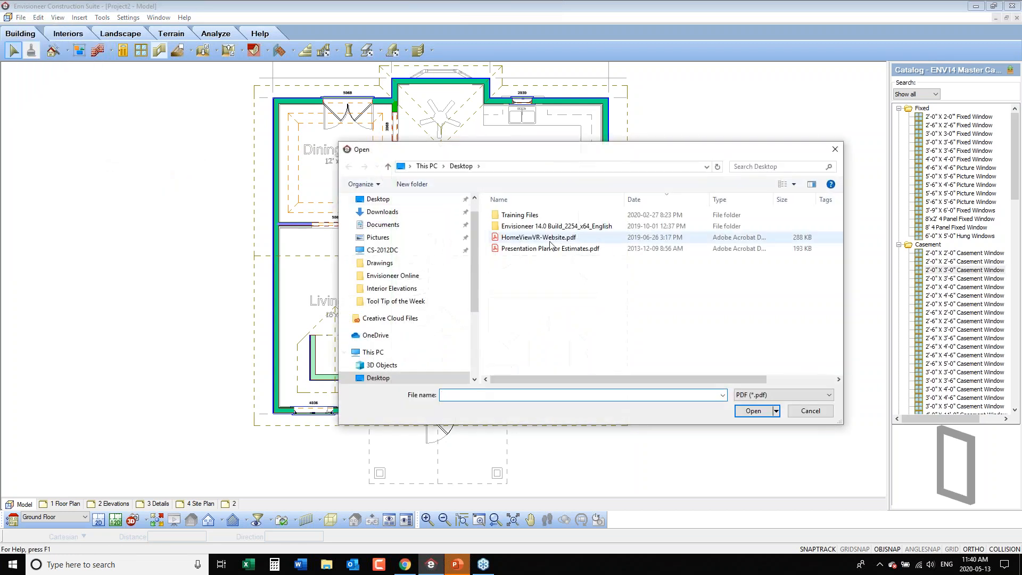
left_click(554, 249)
left_click(753, 411)
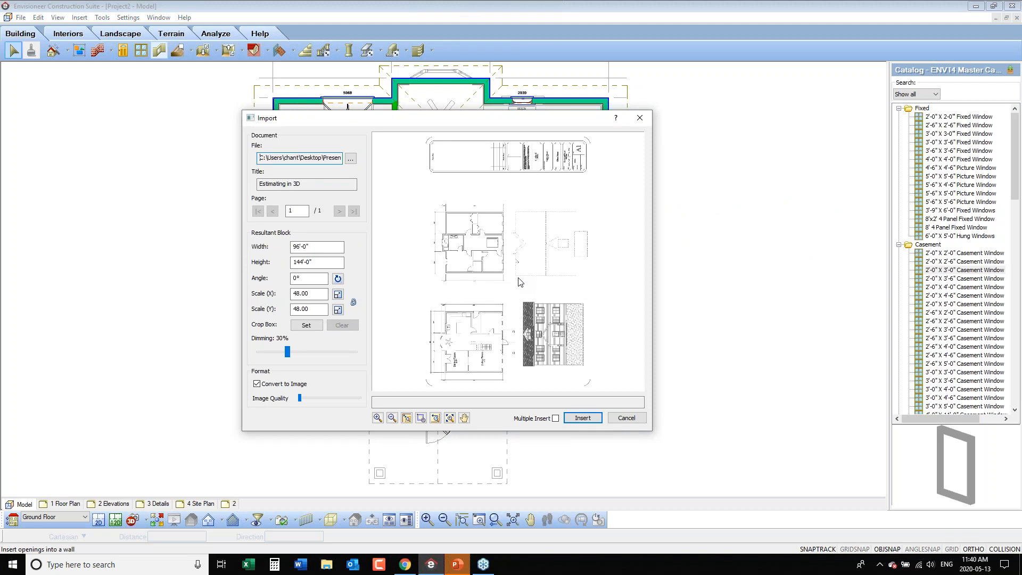
left_click(630, 418)
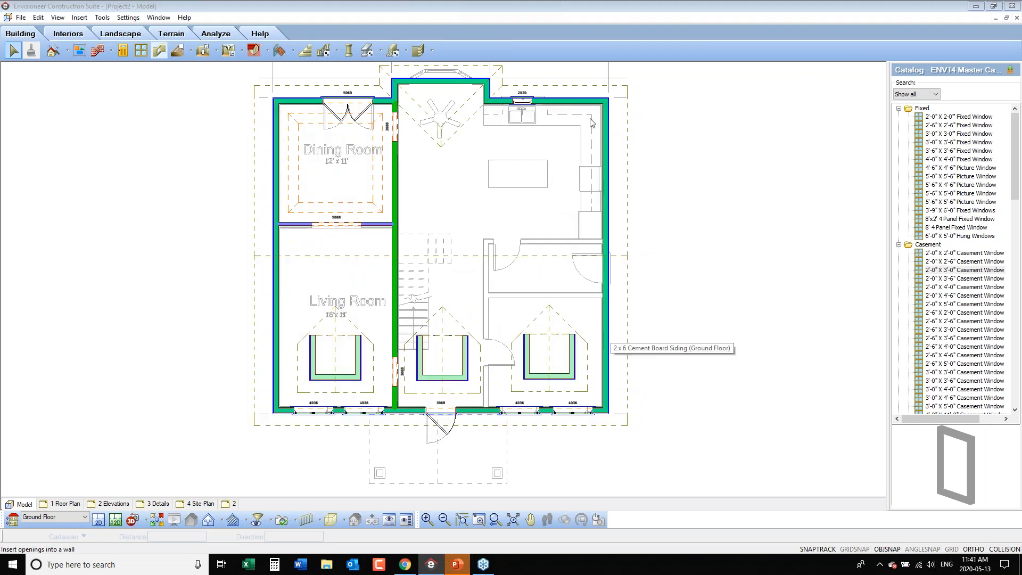
Step: Open the overall outer length dimension of the house's right-hand Cement Board Siding wall for editing, cancel it and deselect the wall
left_click(607, 126)
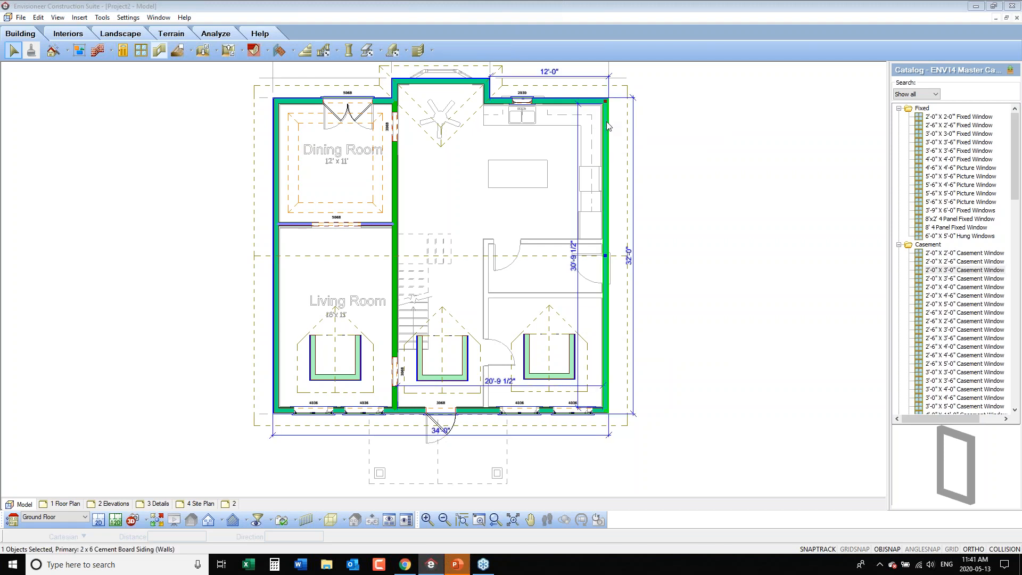
left_click(637, 258)
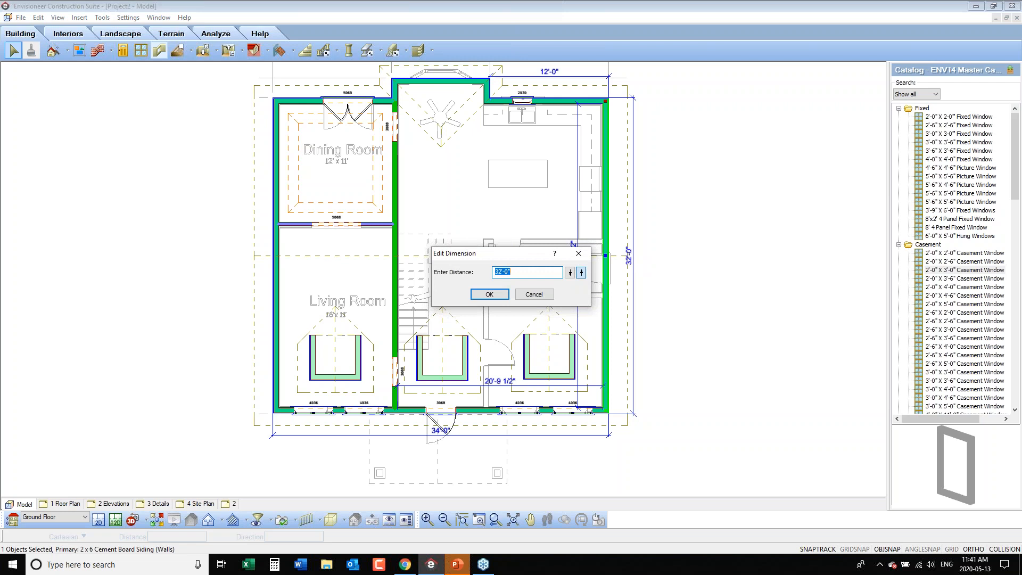
left_click(541, 294)
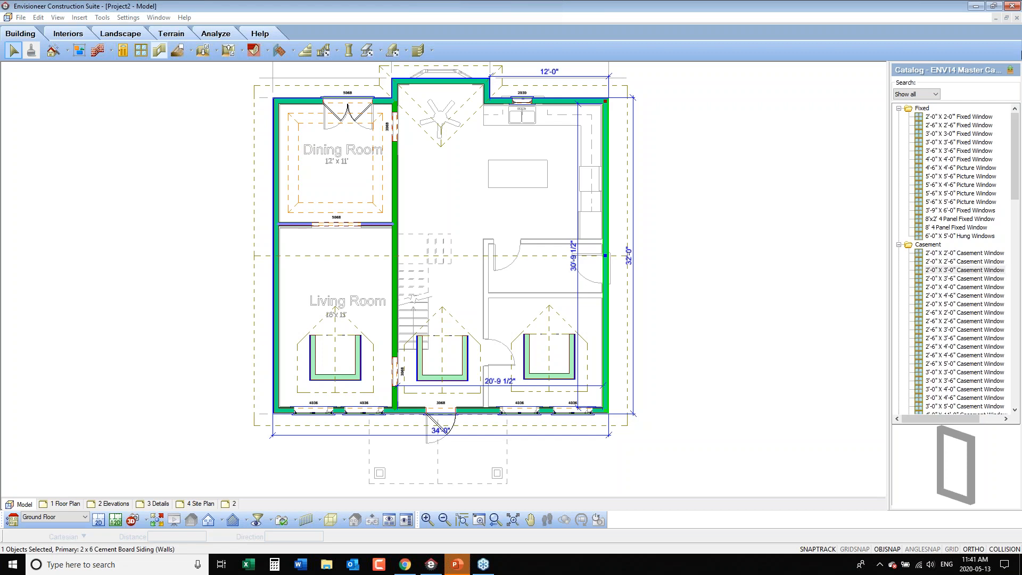
left_click(1018, 106)
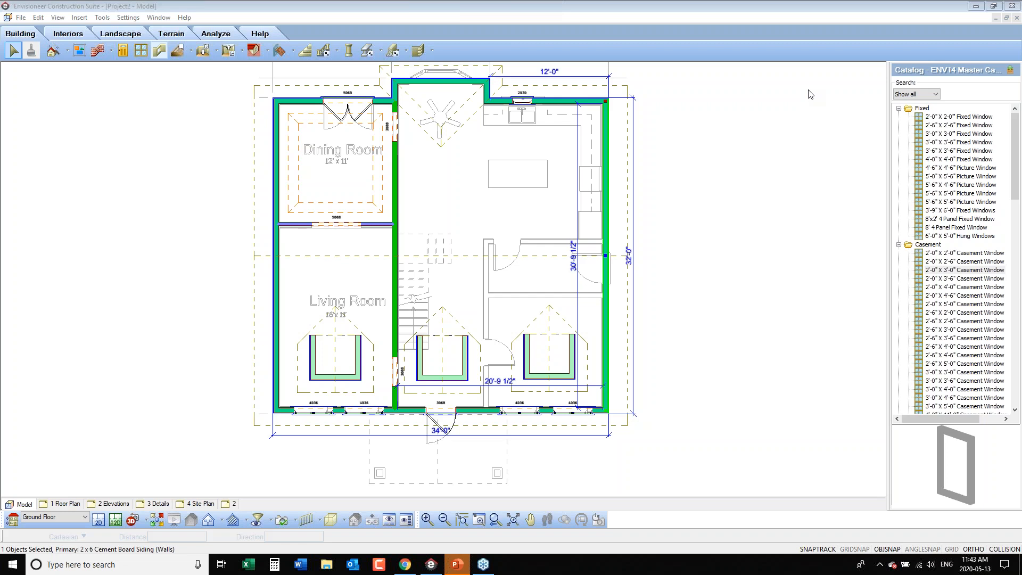
left_click(809, 94)
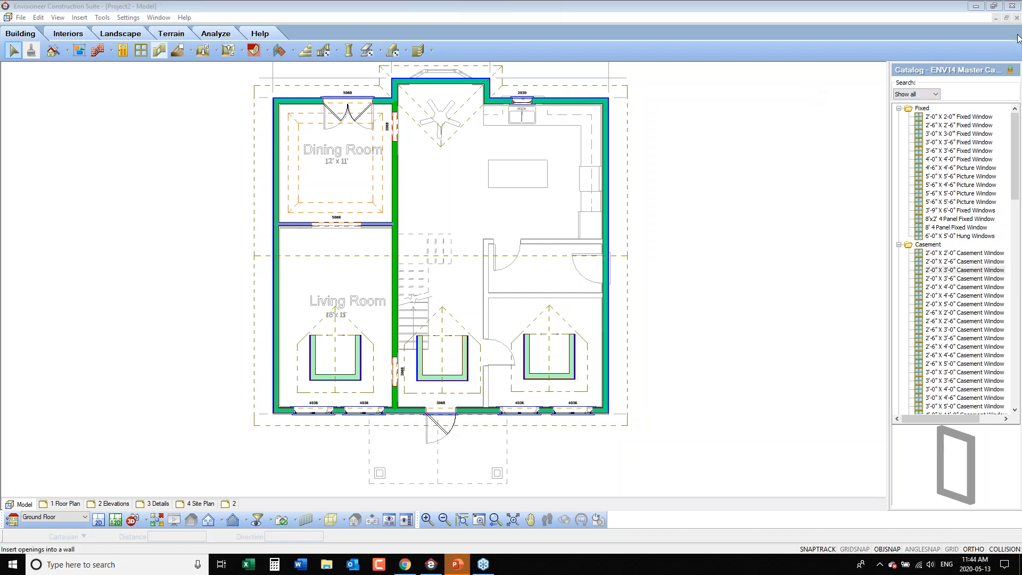